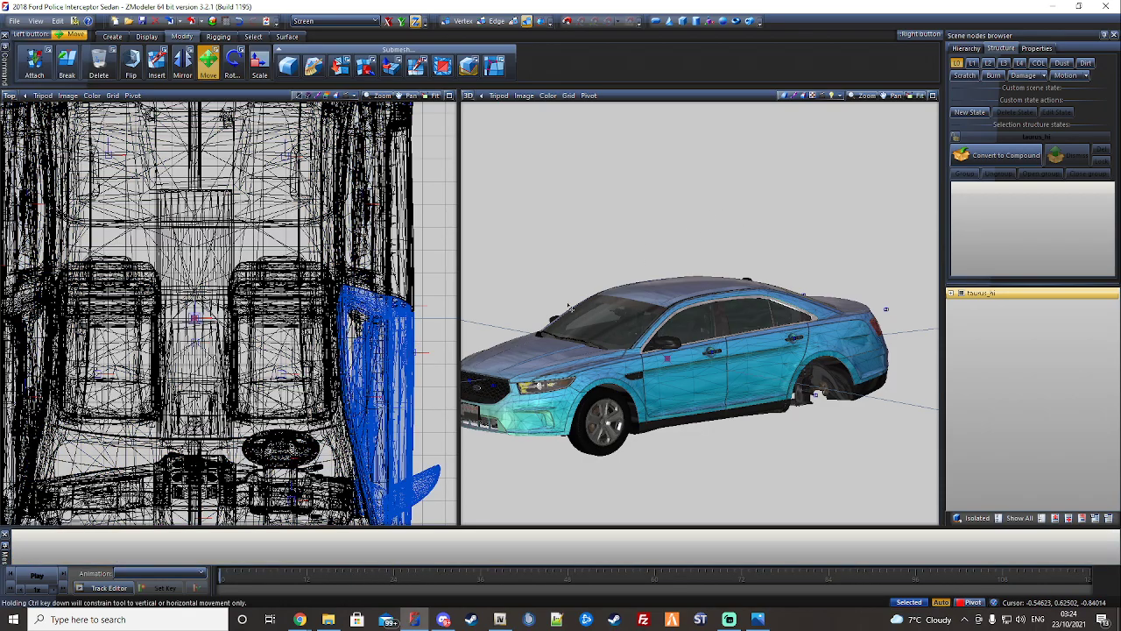
scroll(379, 256, "down", 2)
scroll(382, 263, "down", 3)
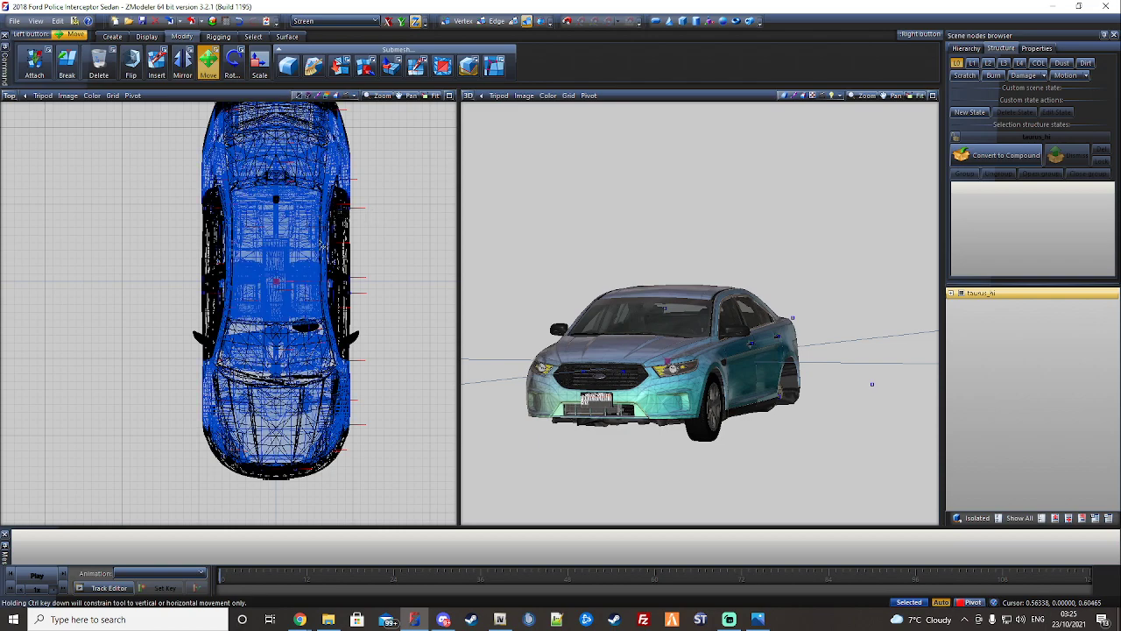
scroll(398, 265, "down", 1)
middle_click_drag(398, 264, 353, 298)
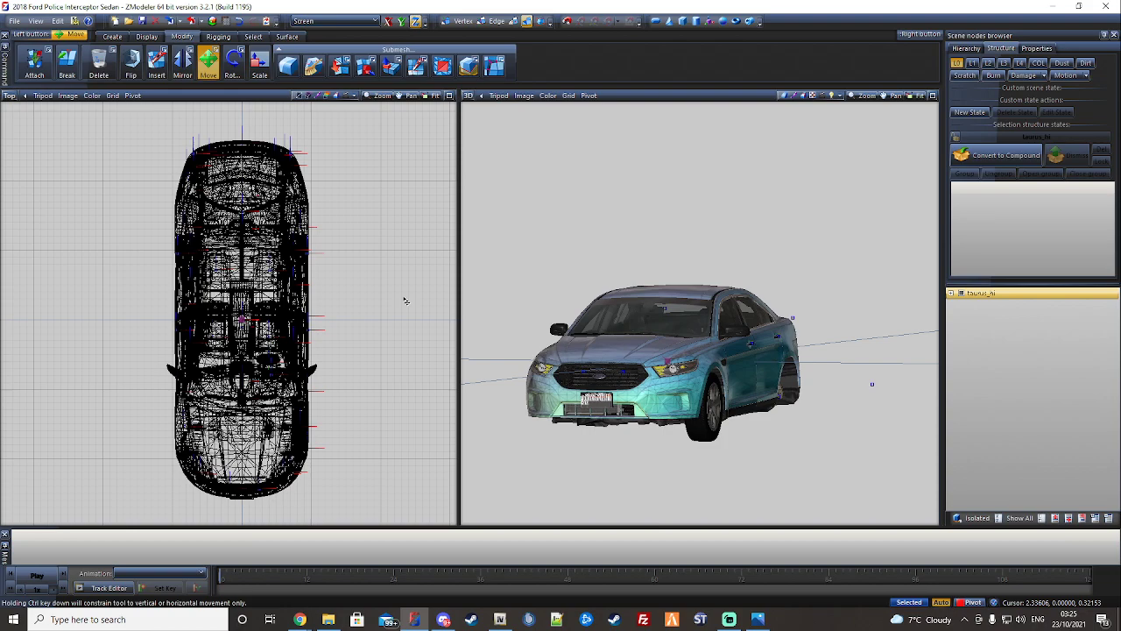
mouse_move(655, 238)
middle_mouse_down()
mouse_move(640, 243)
mouse_move(660, 246)
middle_mouse_up()
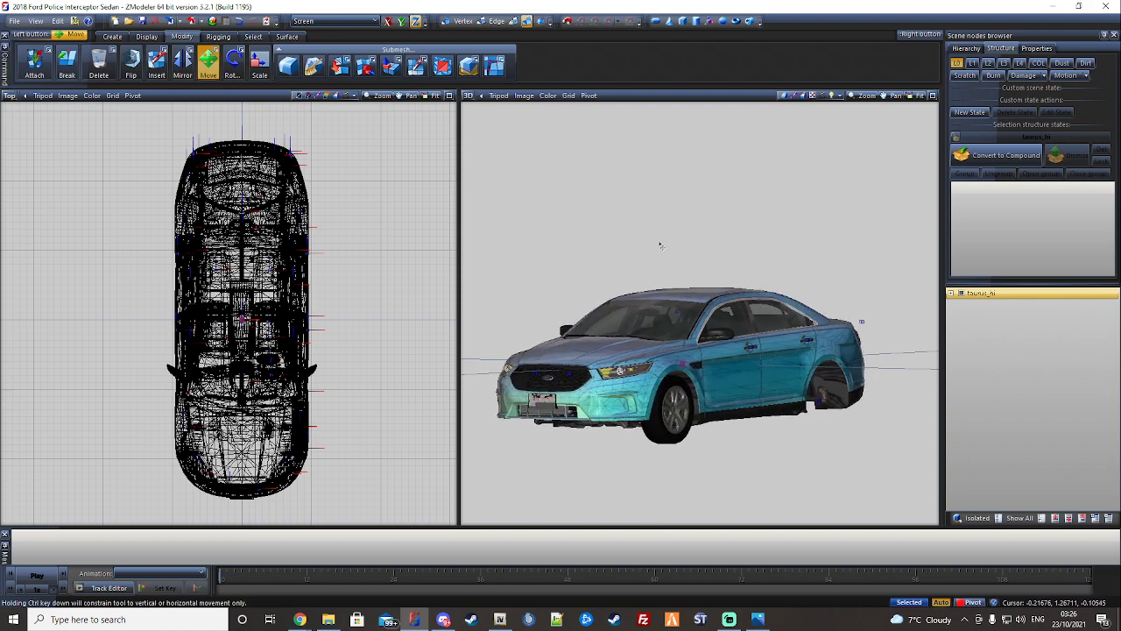
- Import Valor_44_hi.yft with extra_textures.ytd as the selected preload pack and look at the light bar on the roof
left_click(14, 20)
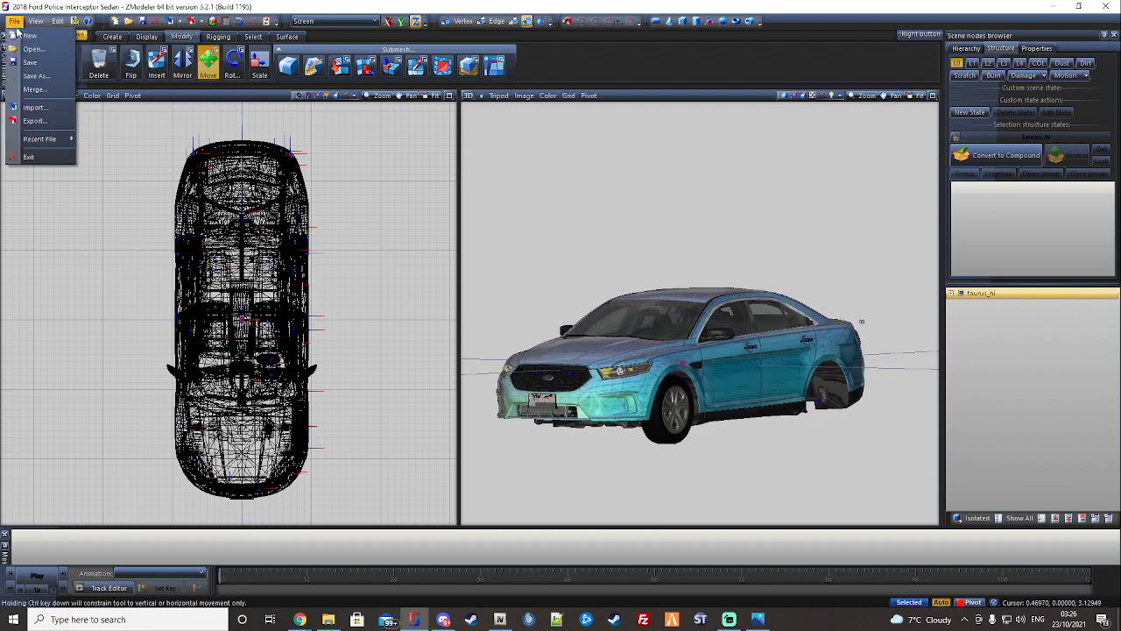
left_click(39, 107)
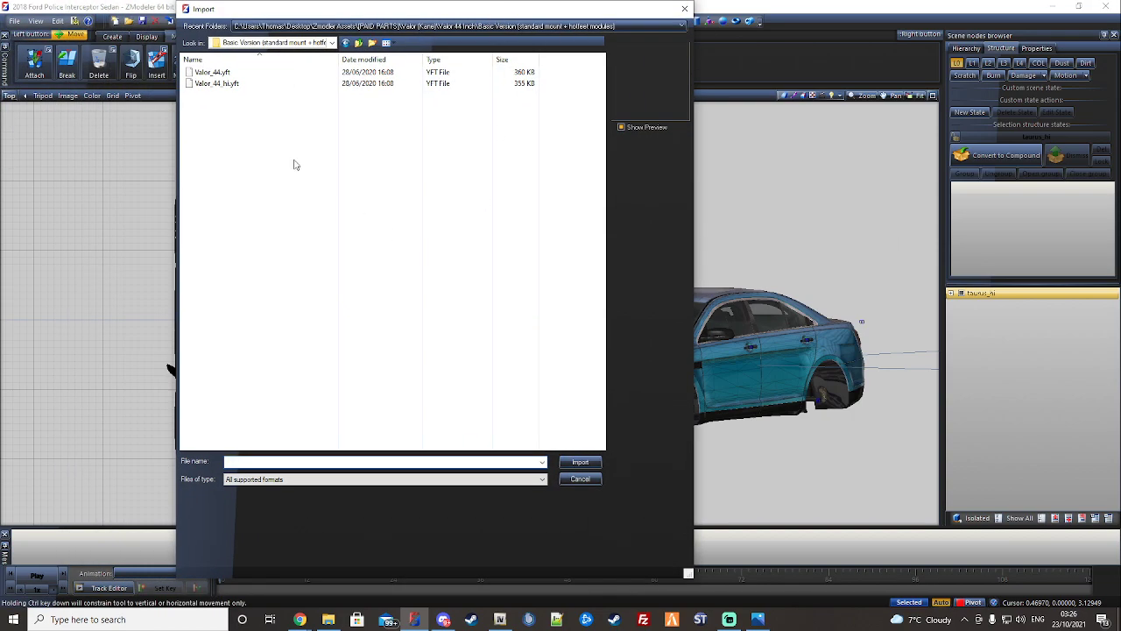
left_click(448, 84)
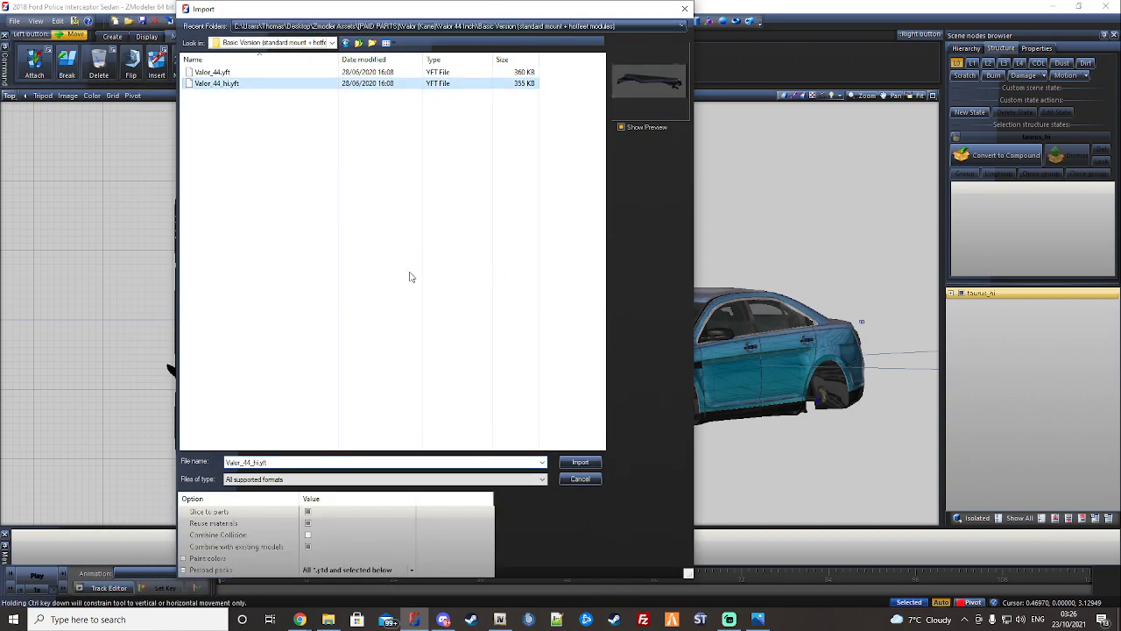
scroll(341, 567, "down", 1)
left_click(330, 562)
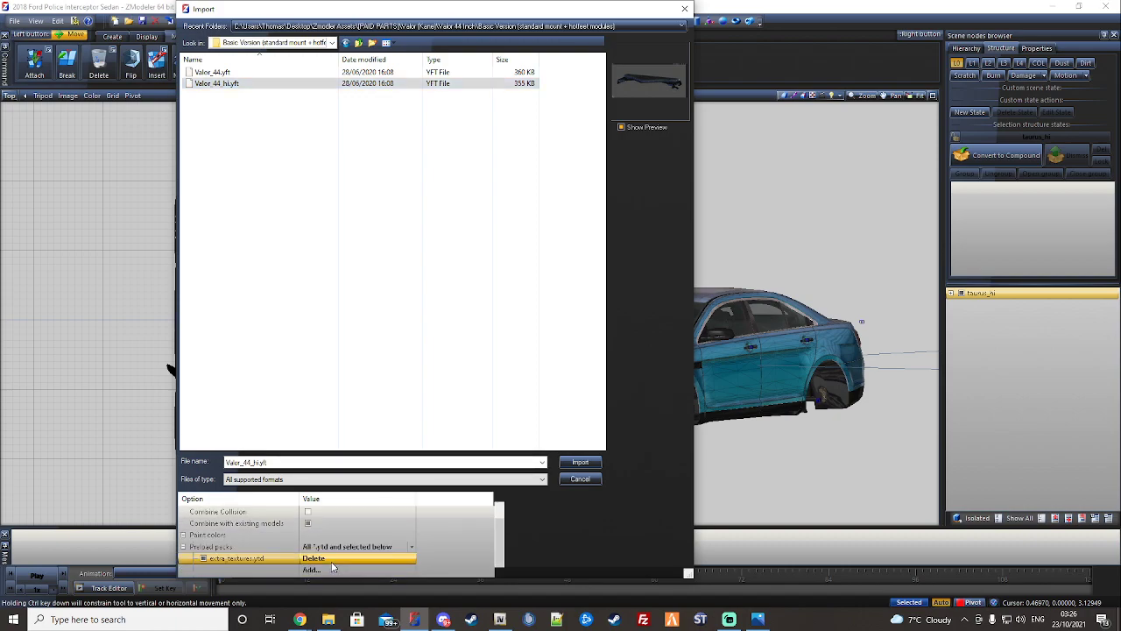
left_click(580, 462)
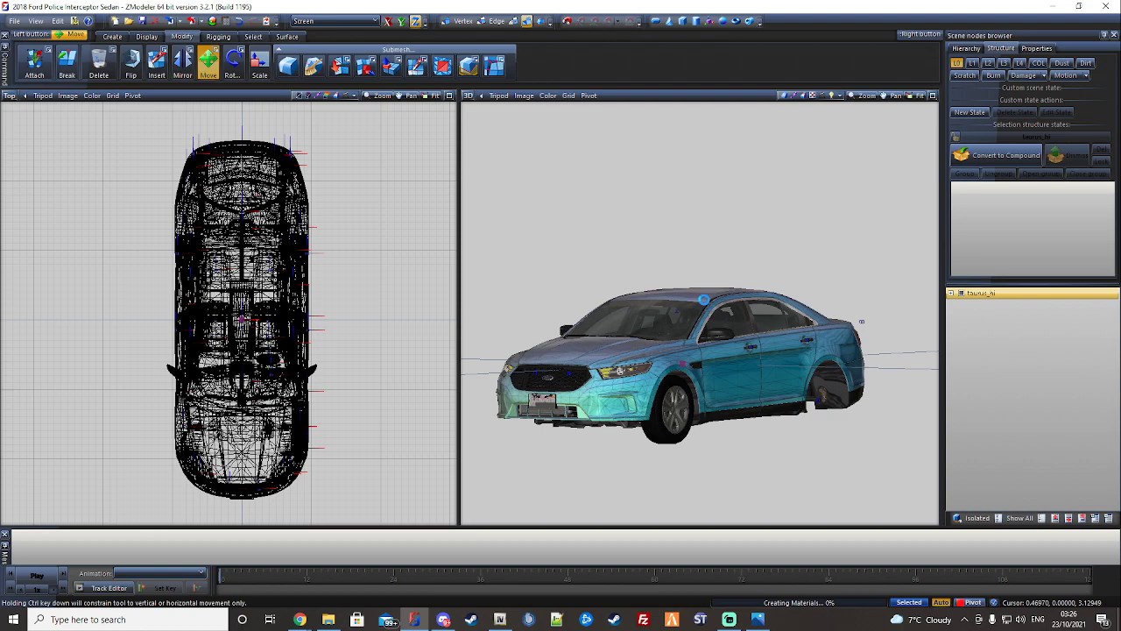
middle_click_drag(704, 299, 738, 272)
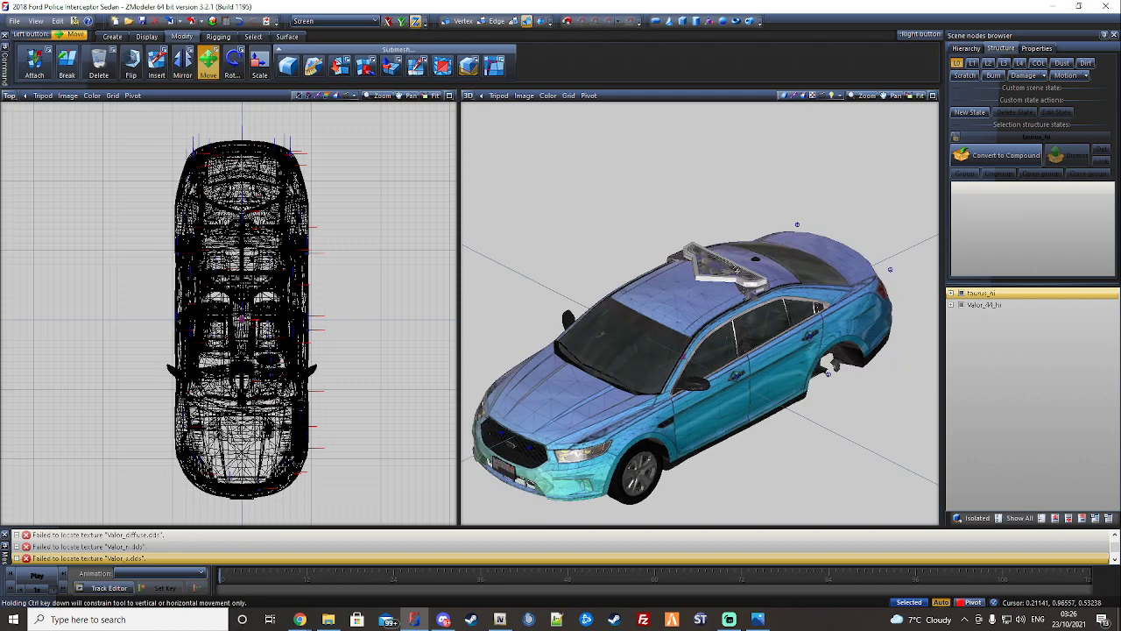
scroll(738, 272, "up", 3)
- Delete the Valor_44_hi node from the scene
left_click(984, 304)
right_click(991, 305)
mouse_move(1011, 320)
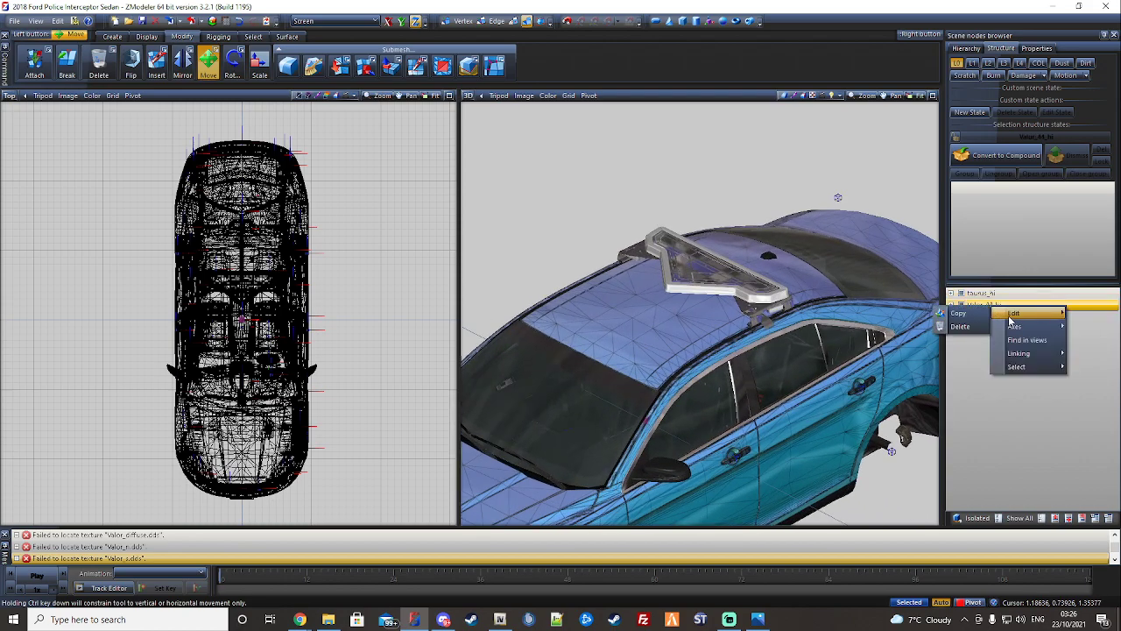
left_click(960, 329)
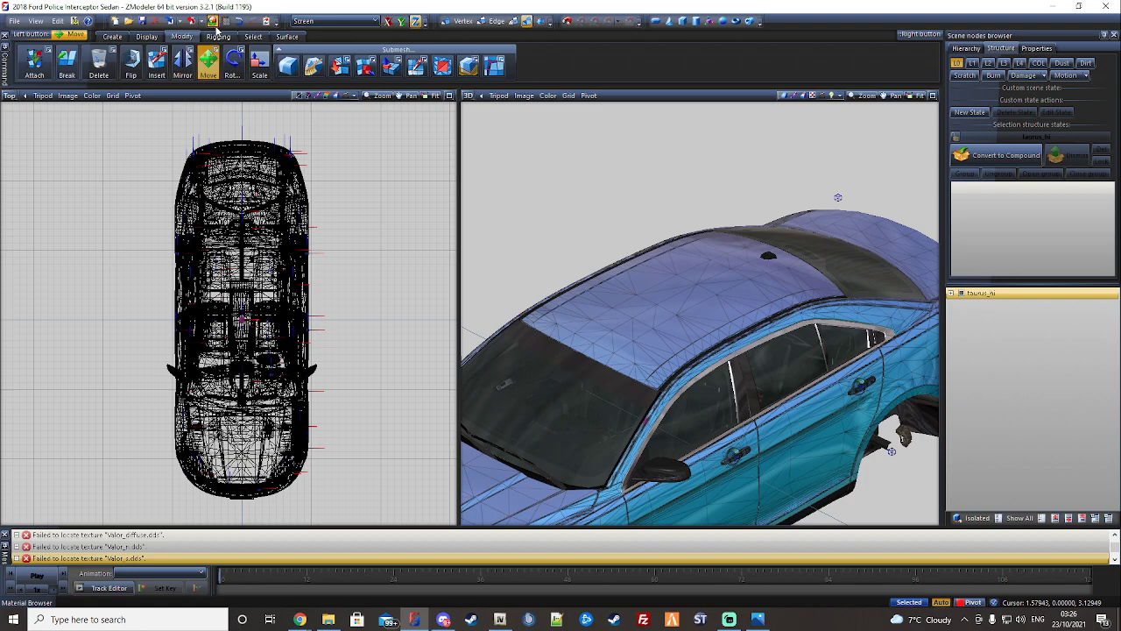
- Delete the unused els_emissives and Valor_diffuse materials in the Material Browser
left_click(213, 21)
scroll(518, 231, "down", 5)
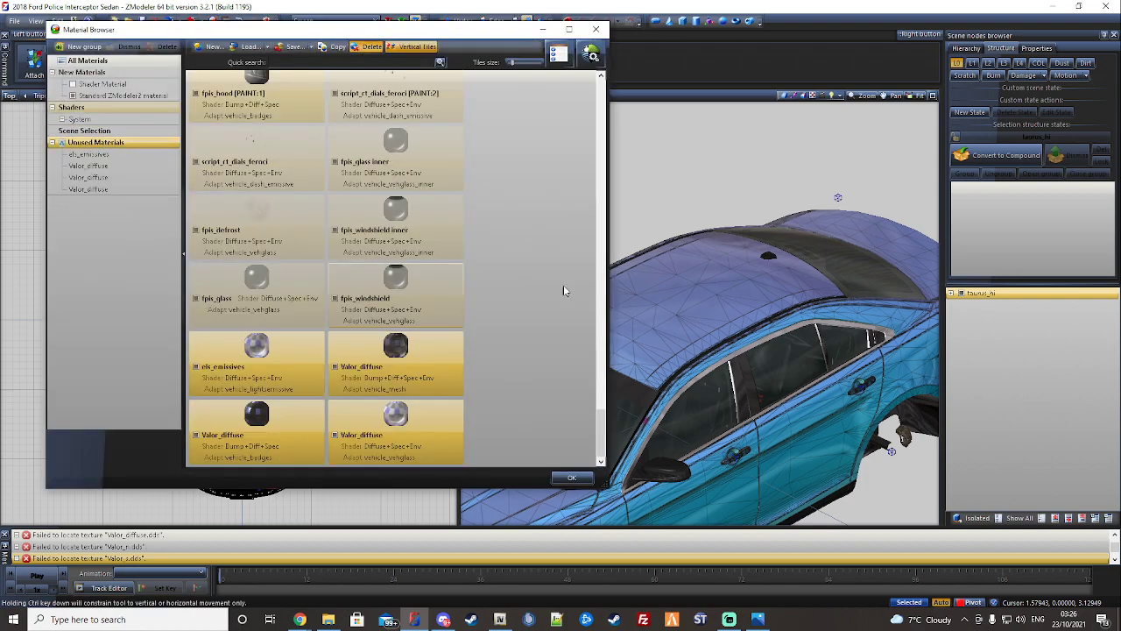
key("Delete")
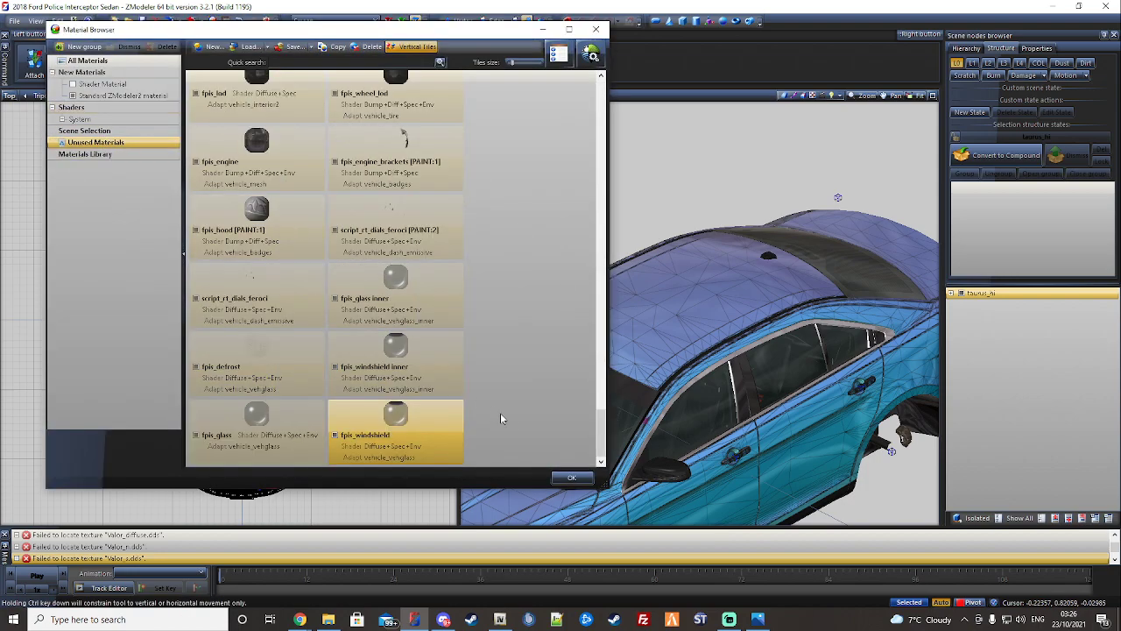
left_click(571, 477)
- Remove all unused textures in the Textures Browser and close it
left_click(227, 22)
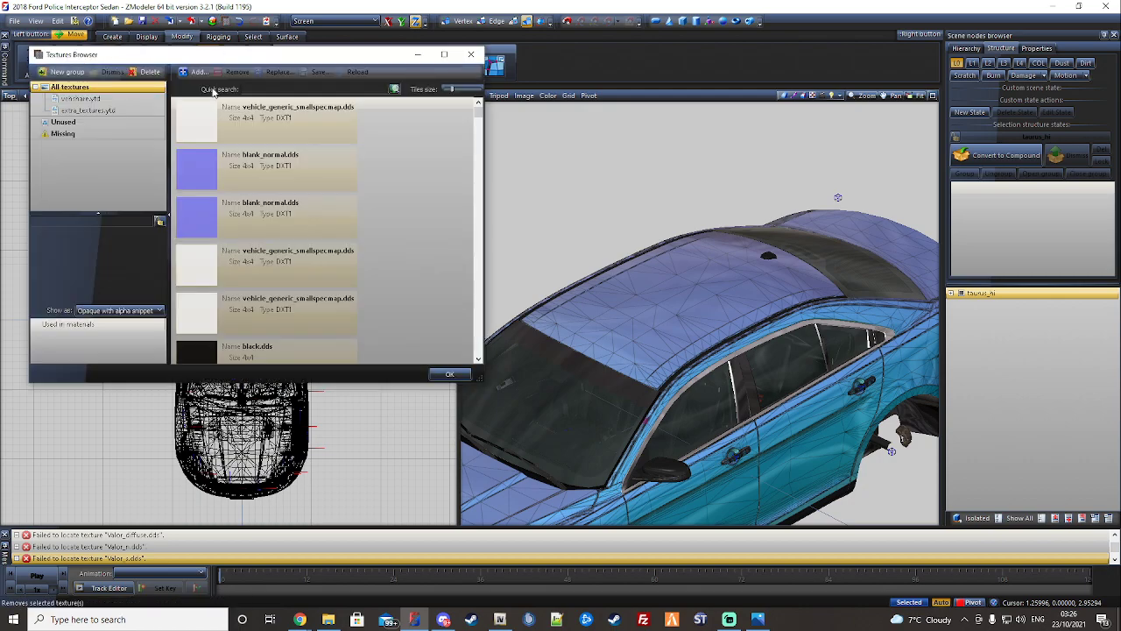
left_click(82, 123)
left_click(251, 124)
left_click(267, 311, "shift")
left_click(232, 72)
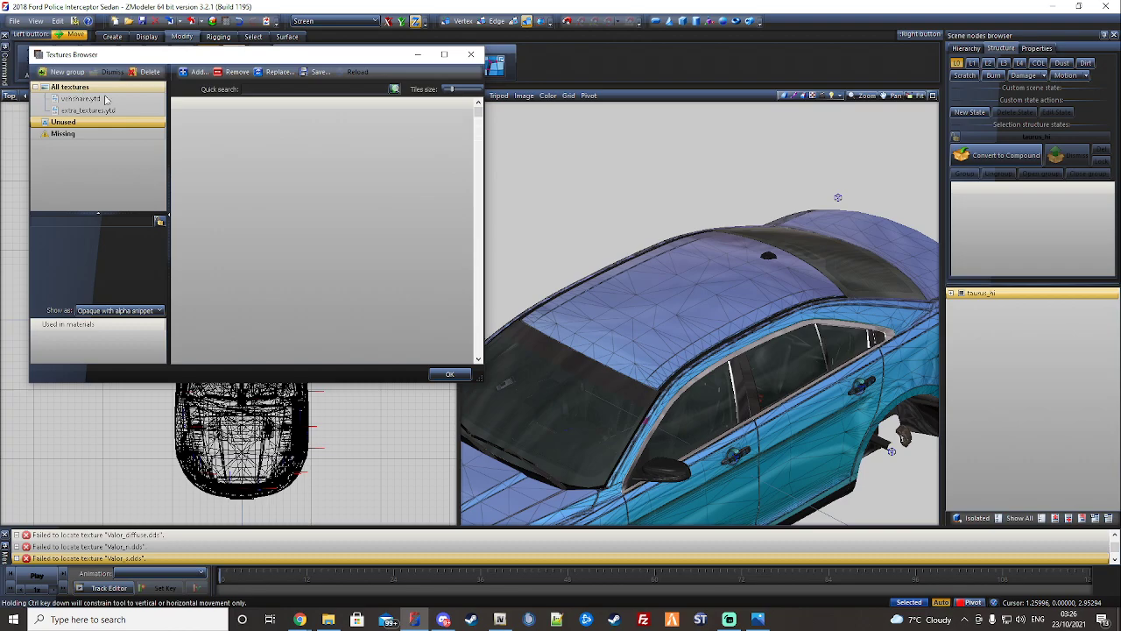
left_click(70, 87)
left_click(449, 374)
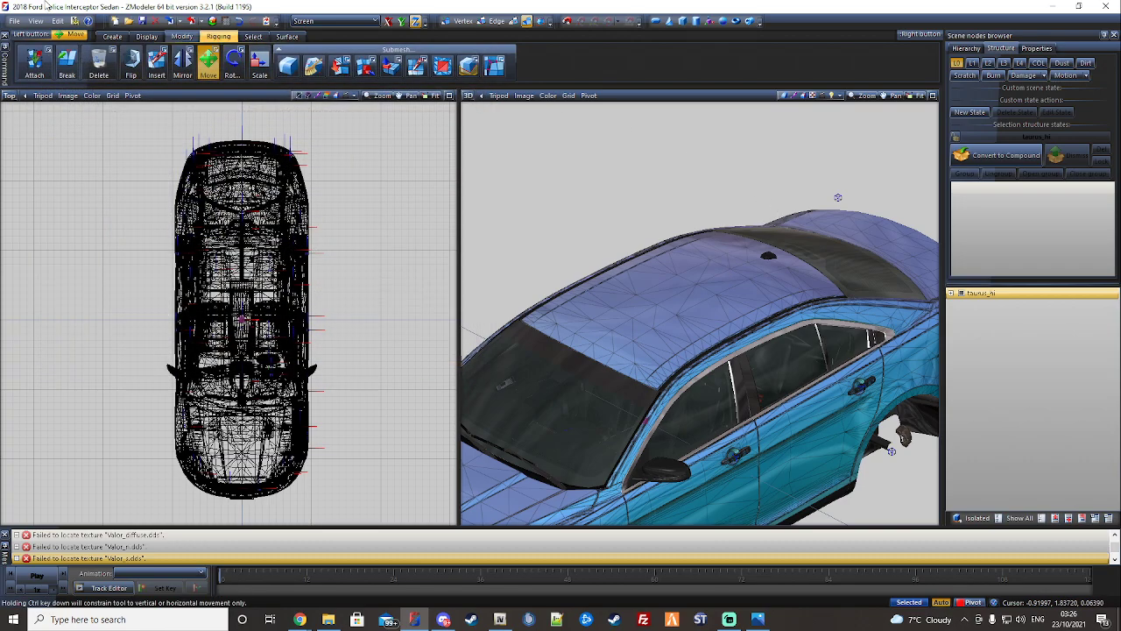
- Start a new import and choose Valor_44_hi.yft from the Basic Version folder
left_click(14, 20)
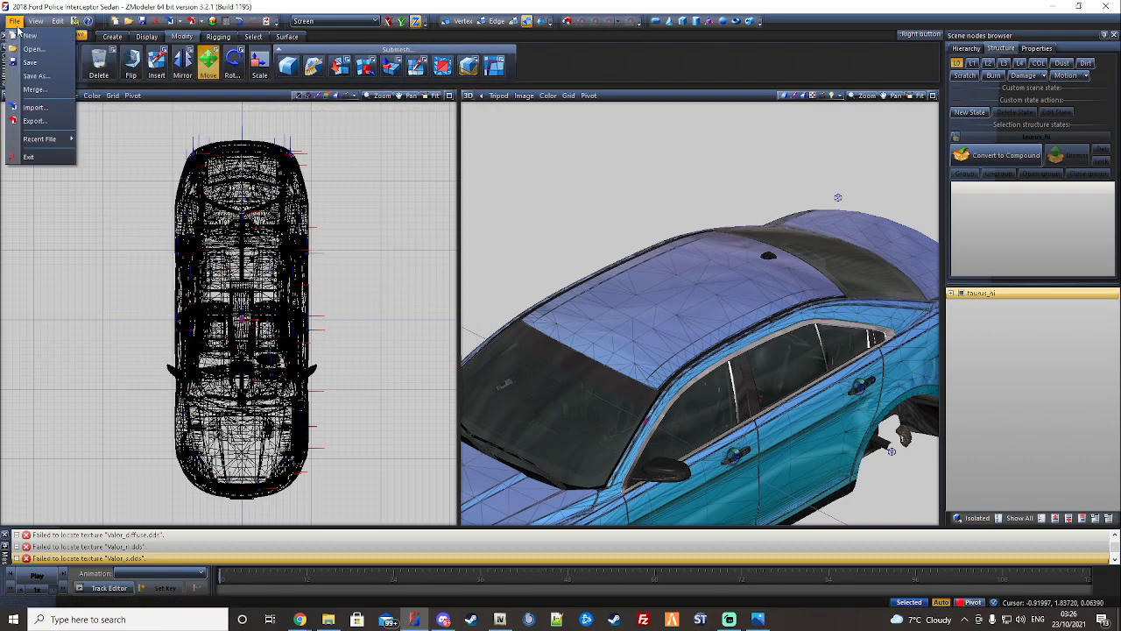
left_click(48, 106)
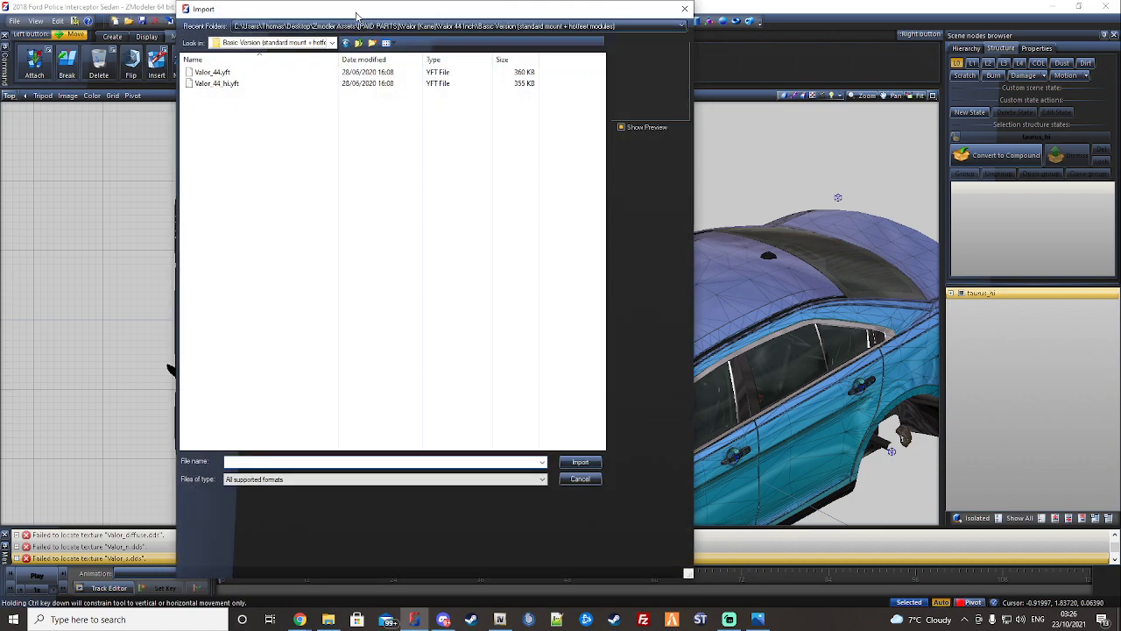
left_click_drag(357, 15, 326, 22)
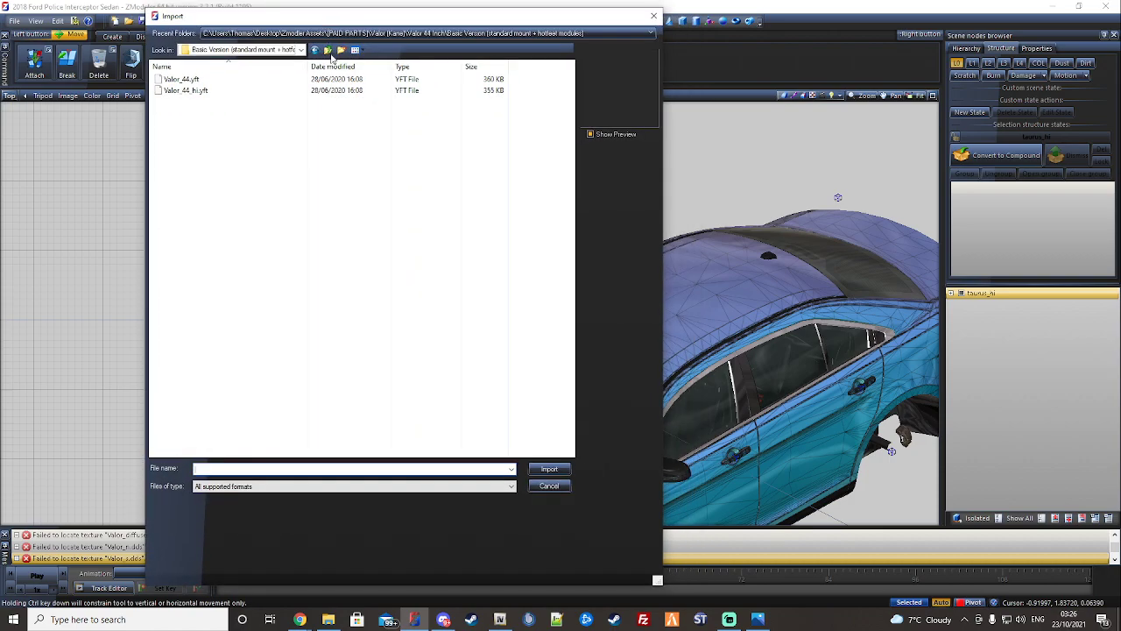
left_click(259, 92)
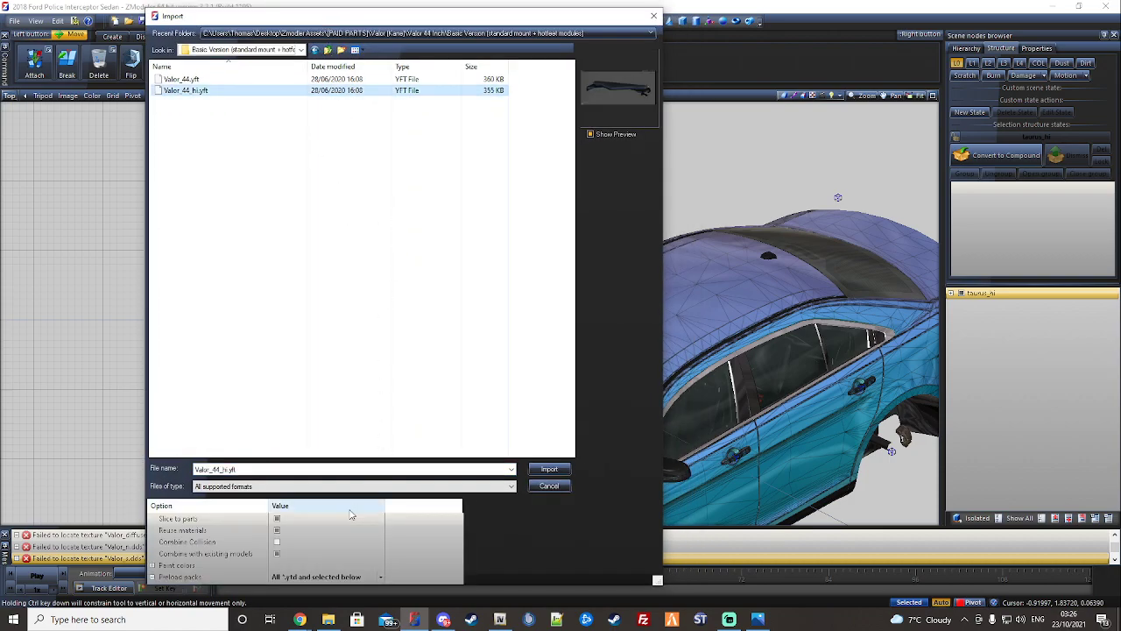
- Add Valor.ytd from the Valor (Kane) folder to the preload packs in the import options
scroll(310, 545, "down", 1)
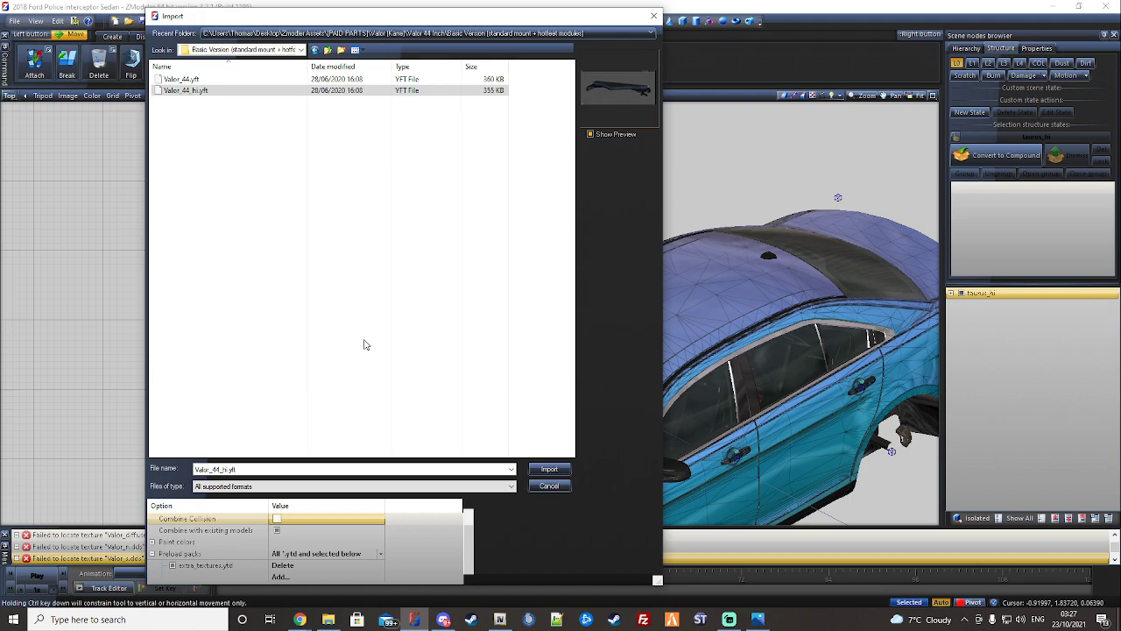
left_click(293, 543)
left_click(175, 553)
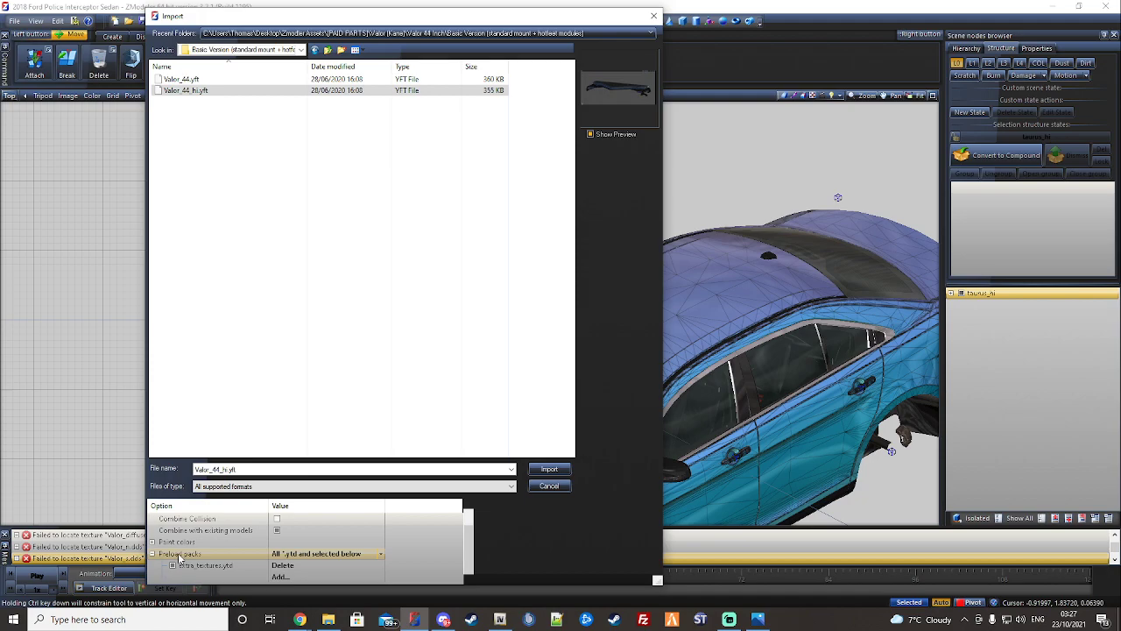
left_click(277, 566)
left_click(280, 577)
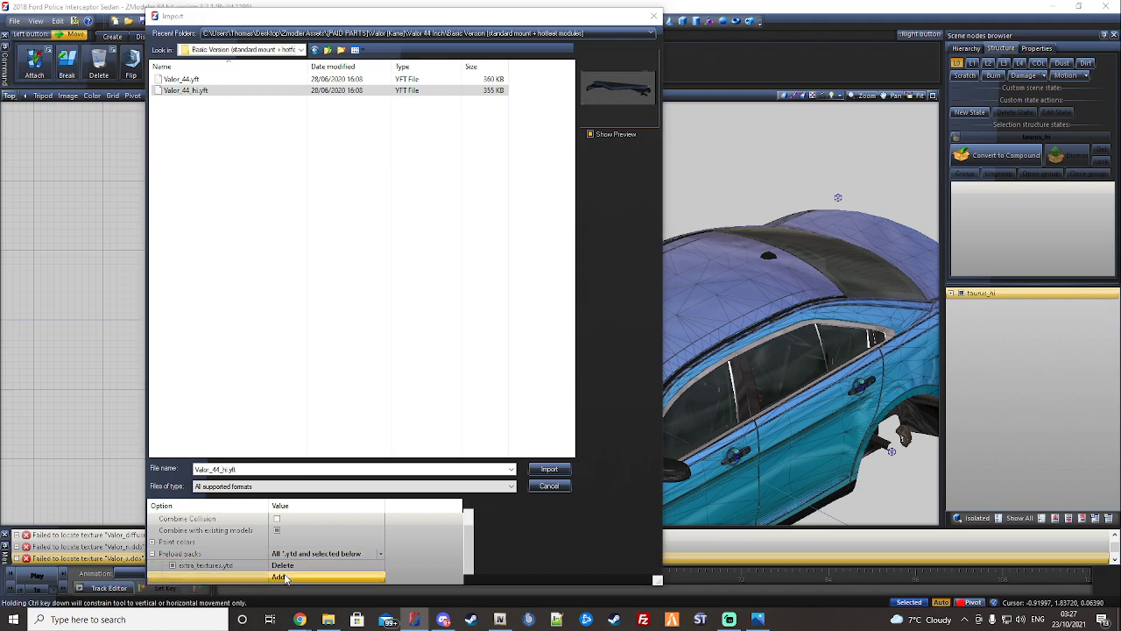
left_click(440, 136)
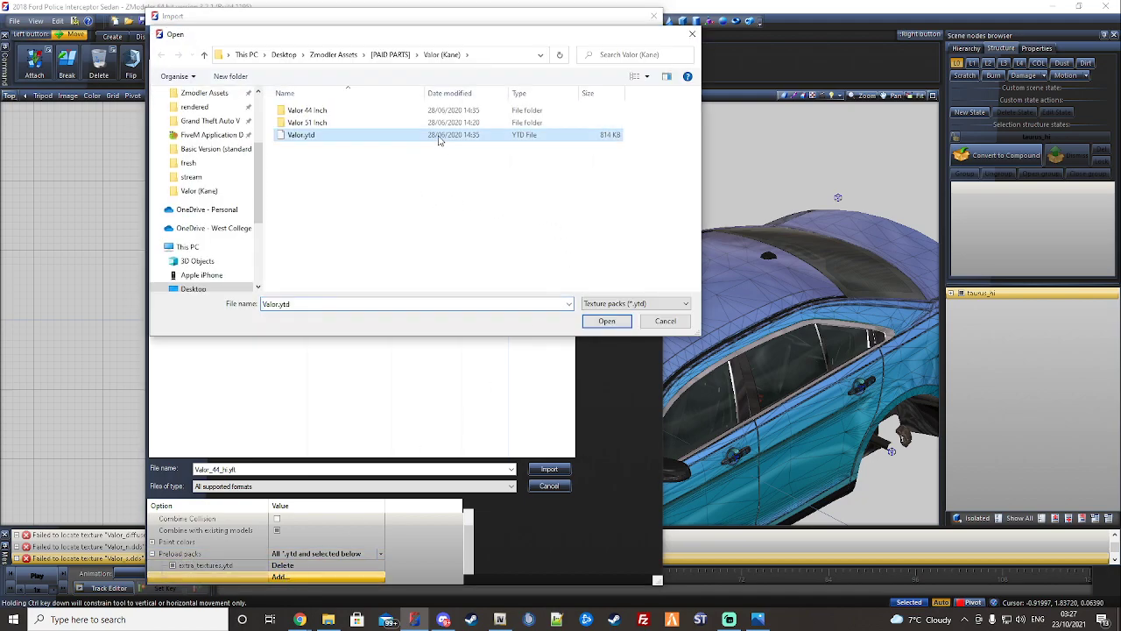
left_click_drag(454, 35, 430, 19)
left_click(583, 309)
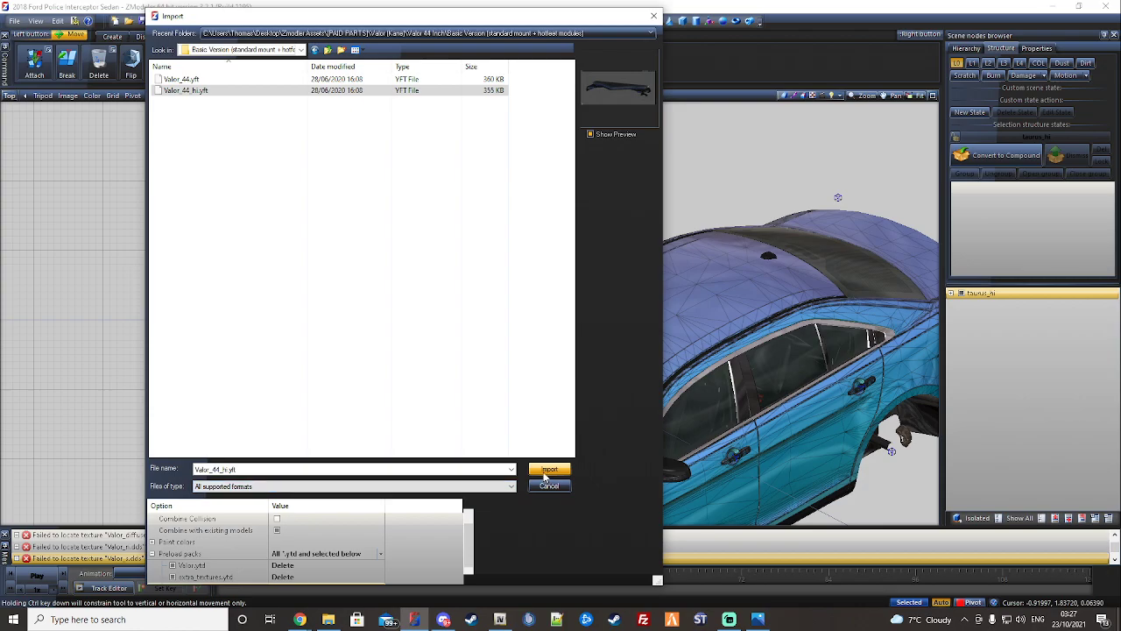
- Import the light bar model and inspect it up close on the car roof
left_click(549, 471)
middle_click_drag(613, 263, 701, 325)
middle_click_drag(650, 287, 736, 268)
scroll(736, 268, "up", 4)
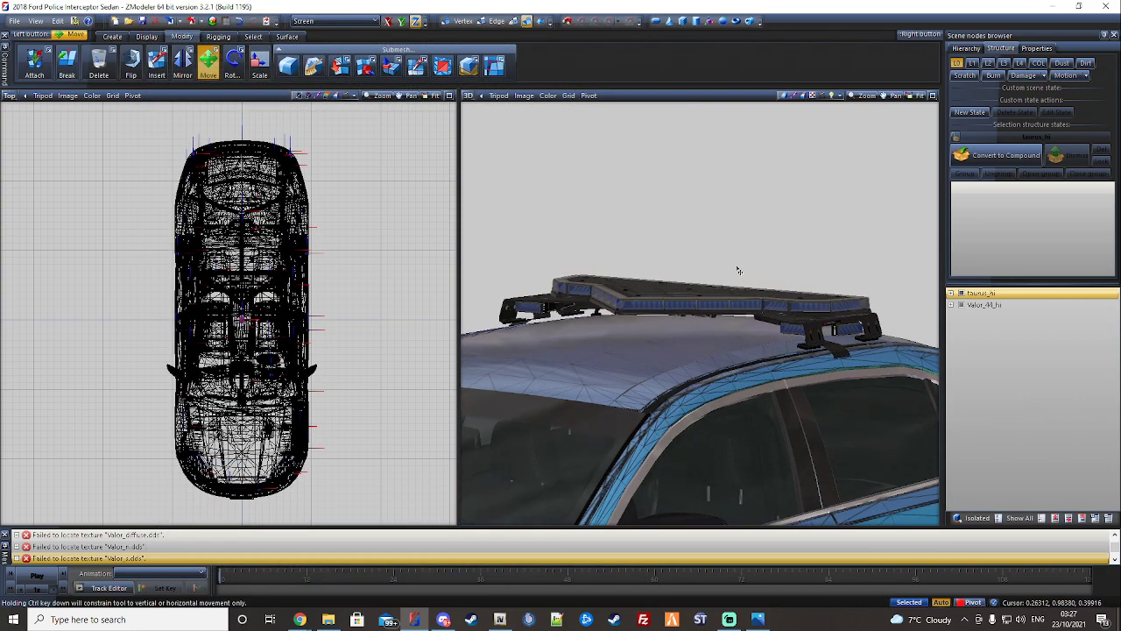
- Select the entire light bar with taurus_hi temporarily hidden, restoring the car's visibility
left_click(960, 292)
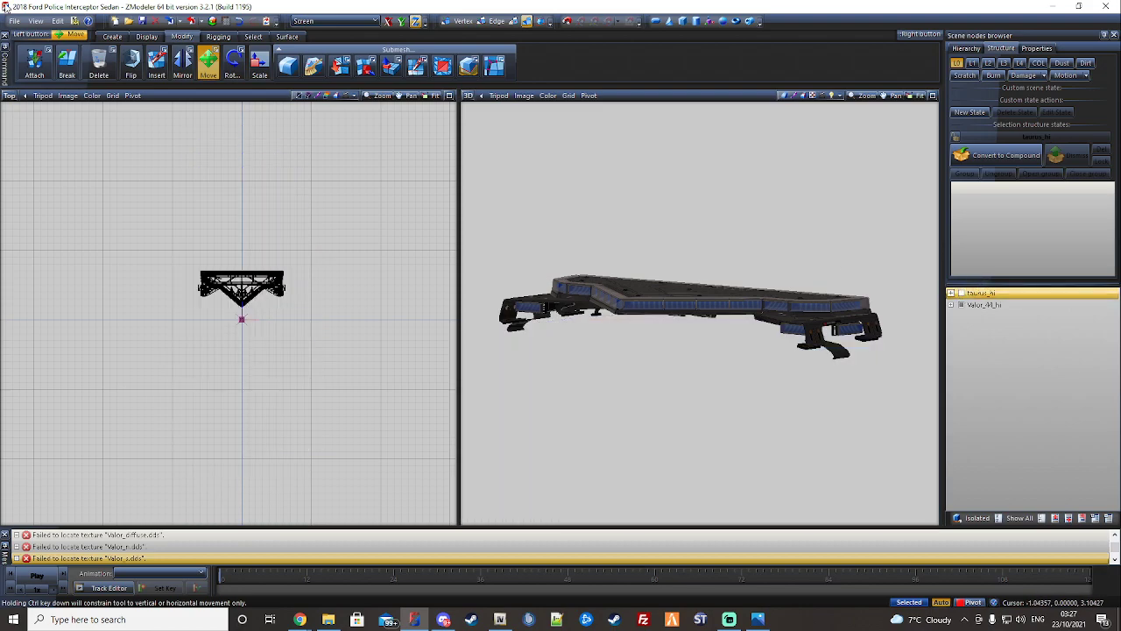
scroll(210, 285, "up", 2)
left_click_drag(368, 312, 115, 241)
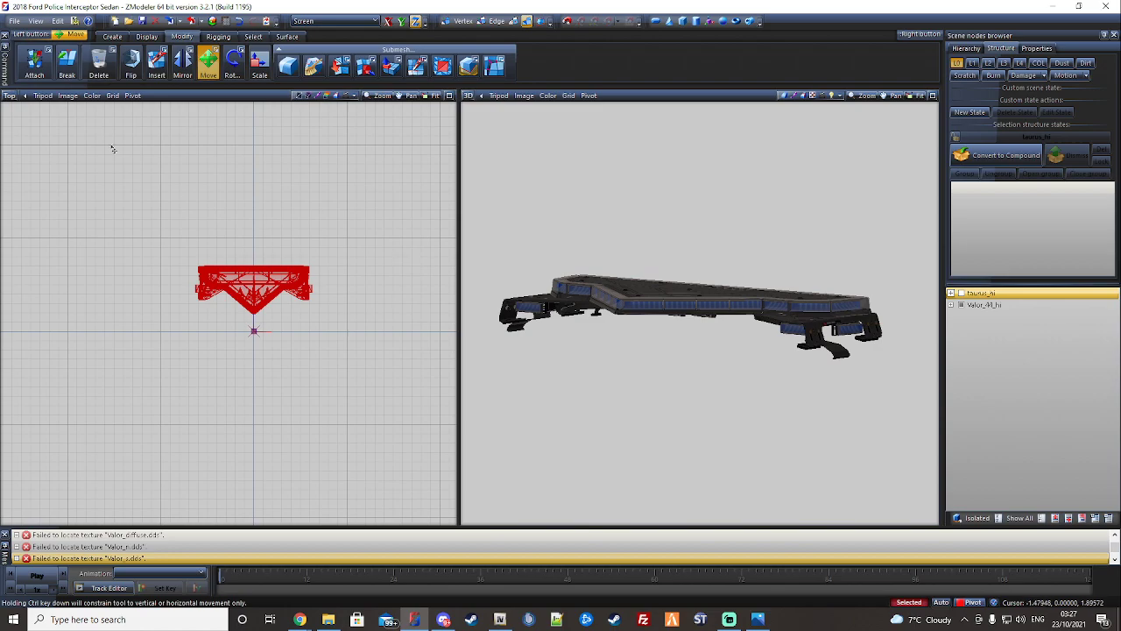
left_click(960, 292)
- In the Front view, lower the selected light bar slightly along the Y axis toward the car roof
left_click(10, 95)
left_click(25, 122)
scroll(195, 268, "up", 5)
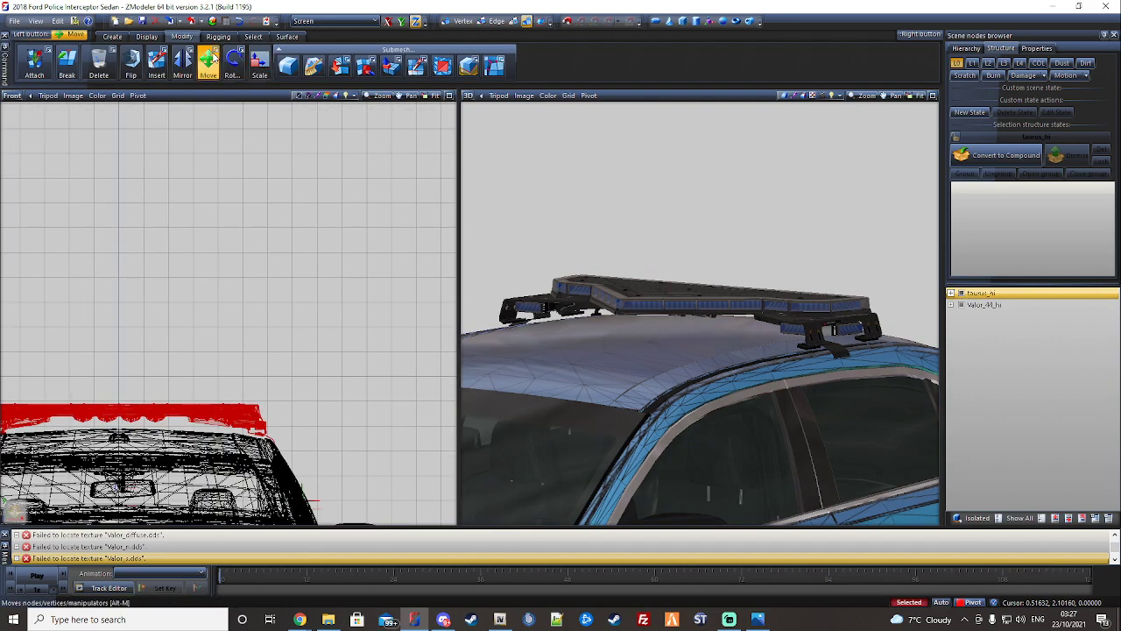
middle_click_drag(257, 253, 335, 205)
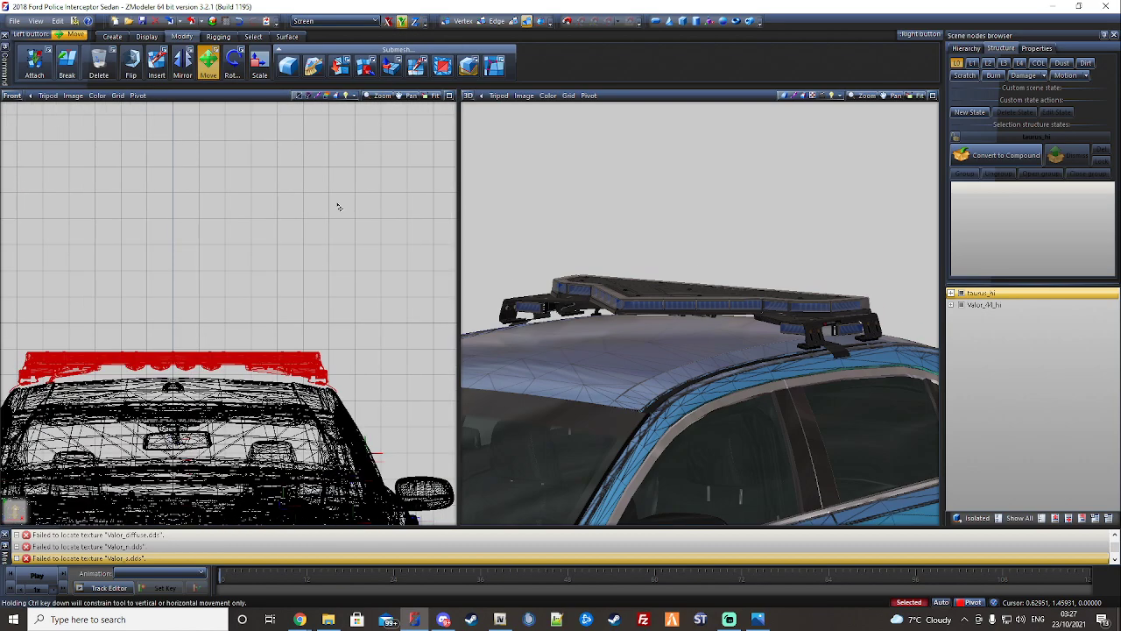
left_click_drag(338, 207, 399, 156)
- Try moving the light bar with different axis constraints, undoing each move
left_click(414, 24)
middle_click_drag(578, 197, 648, 220)
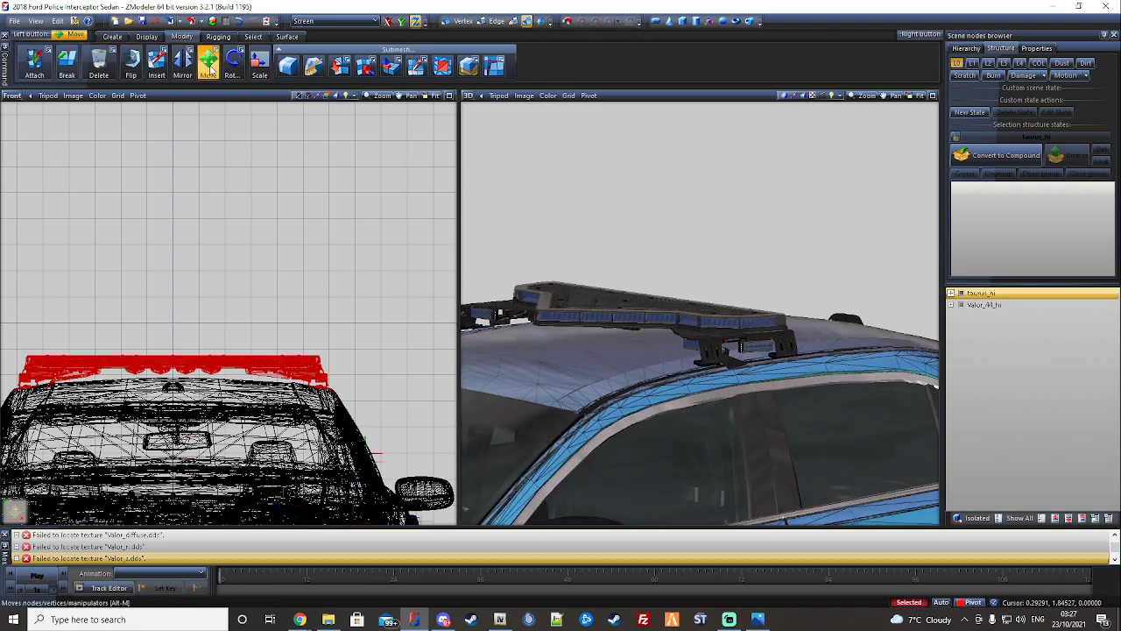
left_click_drag(353, 230, 315, 155)
key("ctrl+z")
left_click(388, 21)
key("ctrl+z")
left_click(402, 21)
left_click_drag(380, 187, 372, 166)
key("ctrl+z")
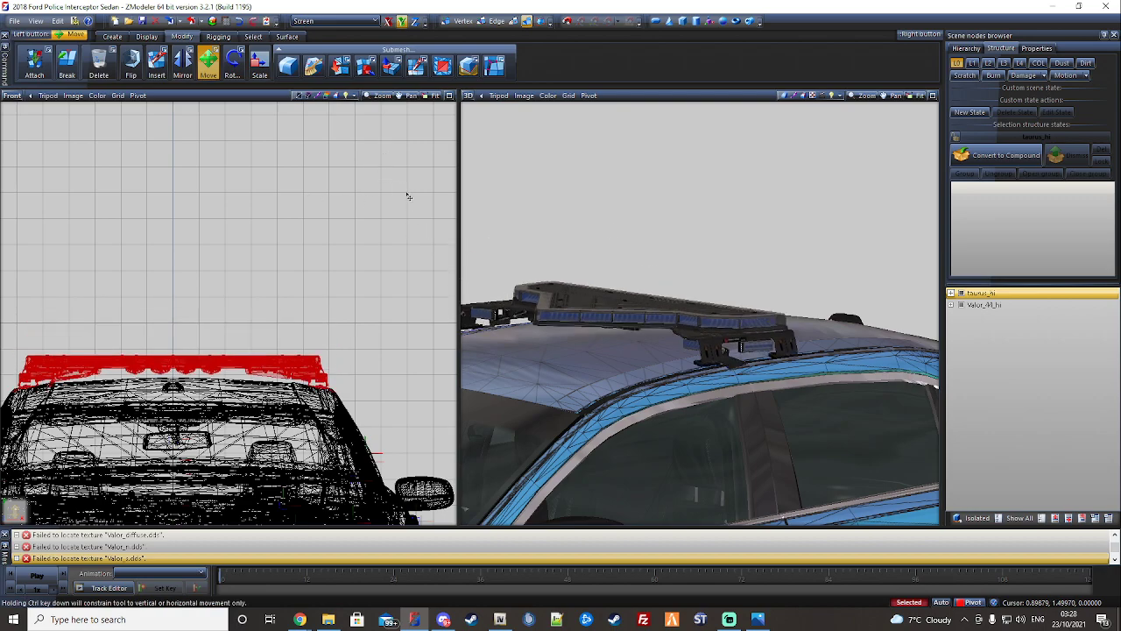
- Save the scene after checking the light bar's fit from the side, and turn off Selected mode
middle_click_drag(566, 215, 347, 182)
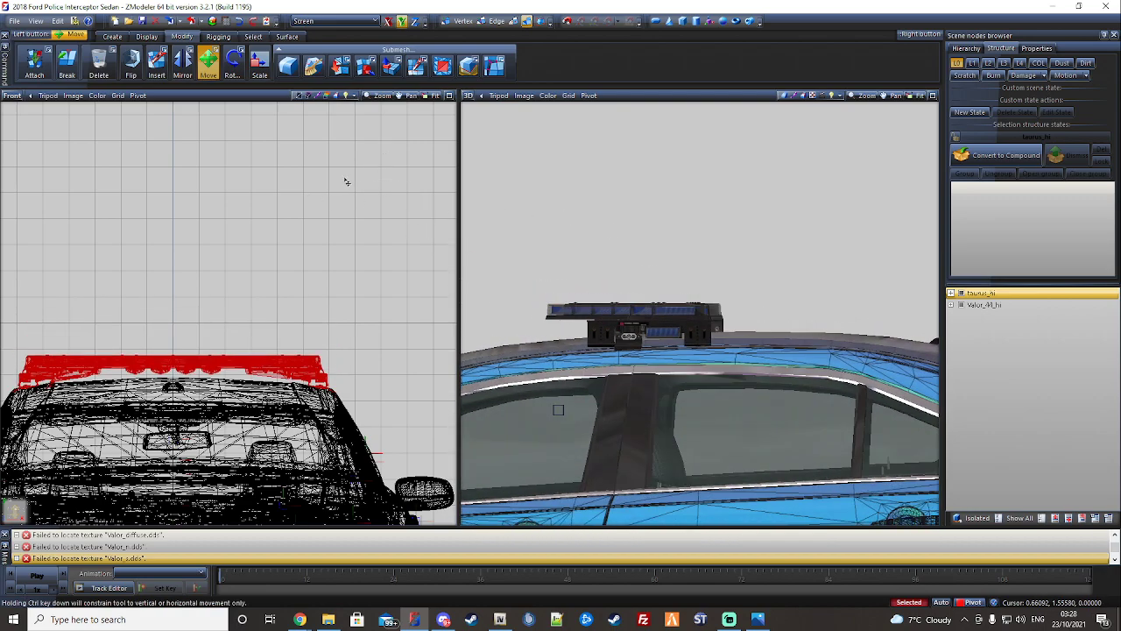
key("ctrl+s")
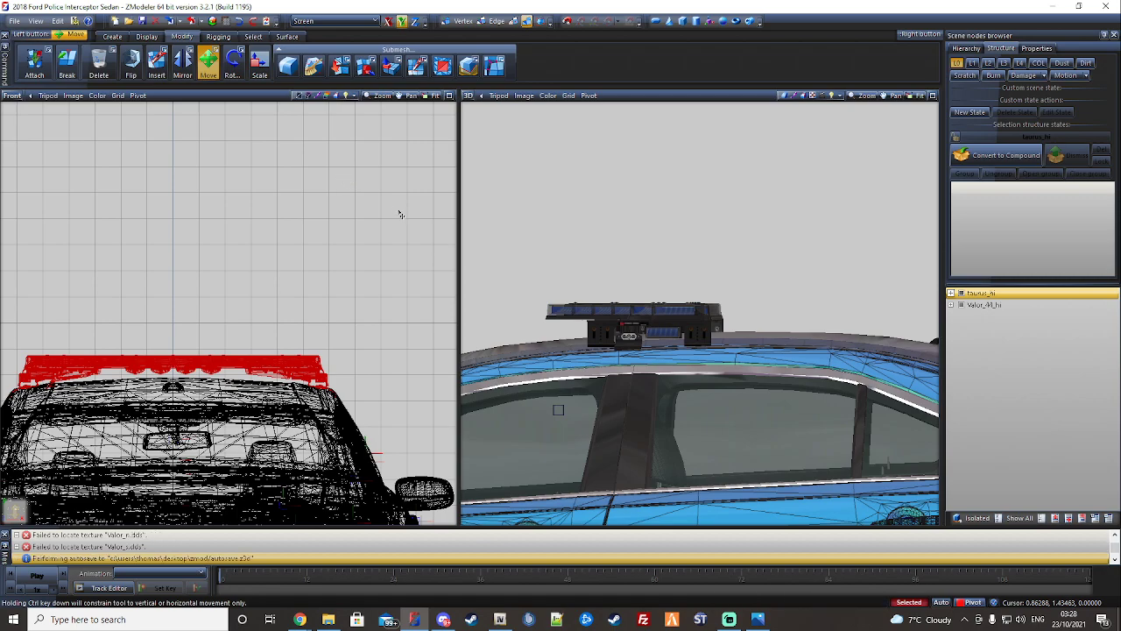
middle_click_drag(396, 212, 398, 212)
key("space")
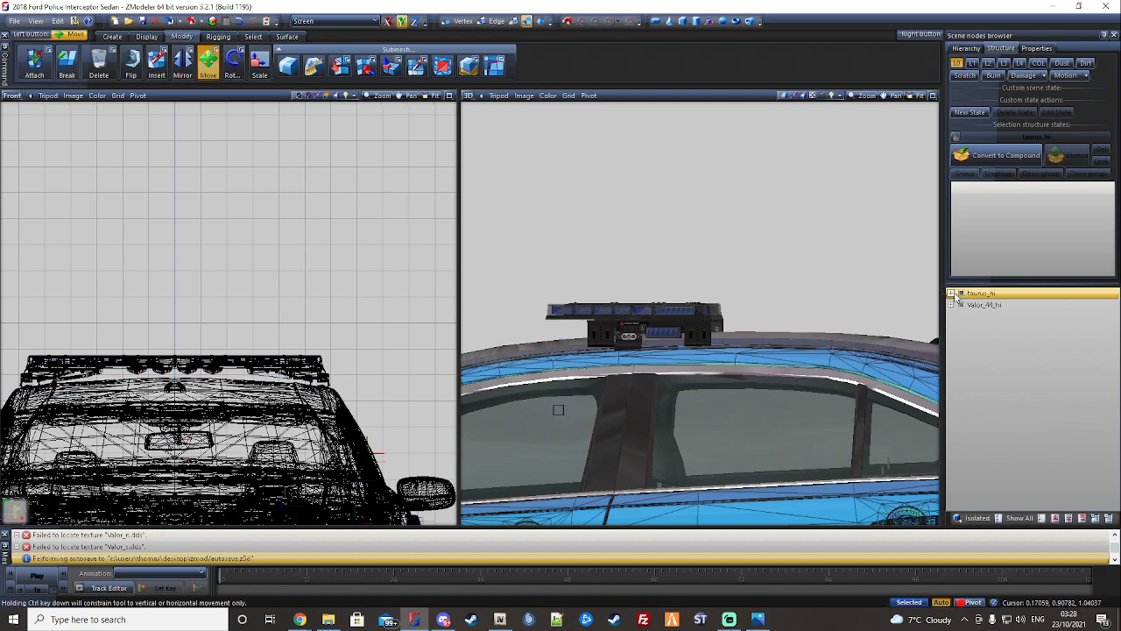
- Hide taurus_hi to isolate the light bar, and turn off Selected mode after selecting the bar in the Front view
left_click(960, 293)
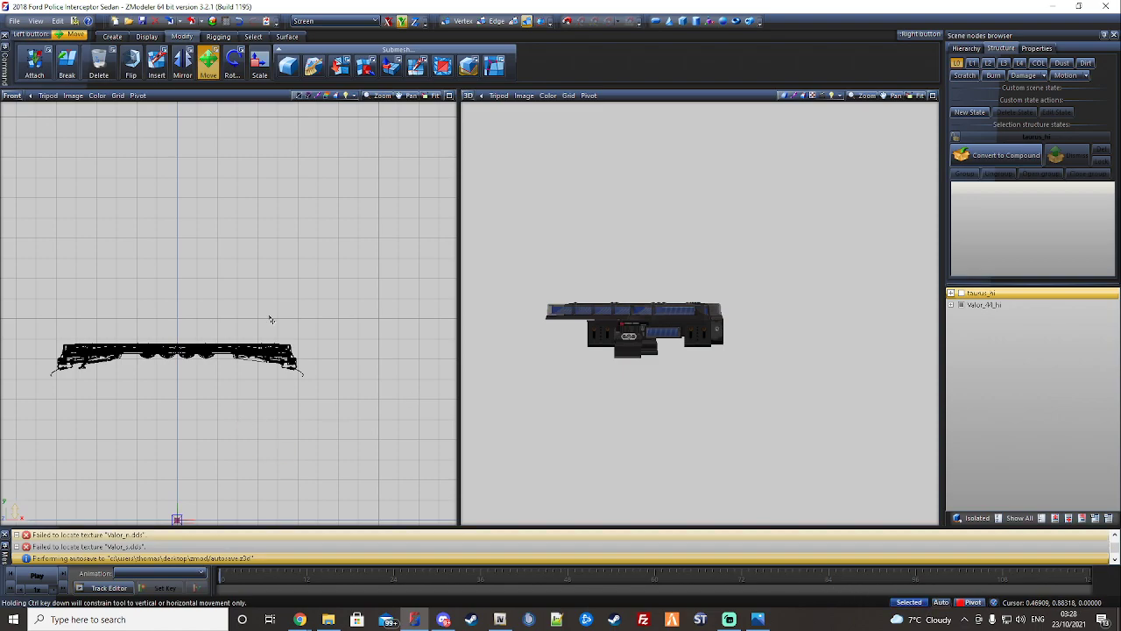
middle_click_drag(218, 197, 275, 210)
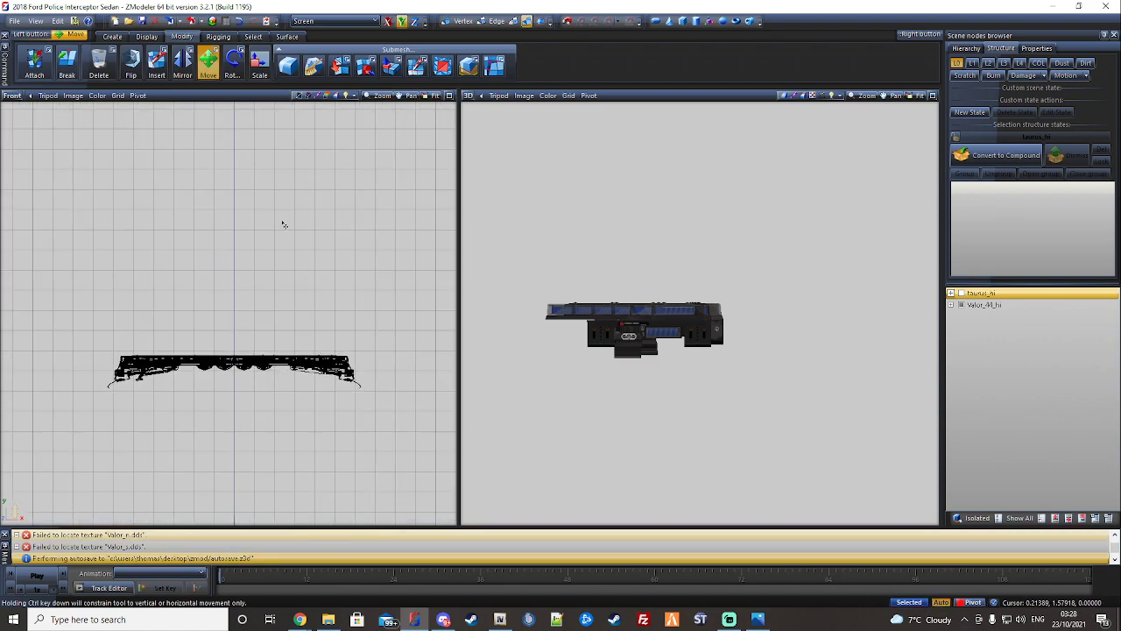
left_click(173, 341)
right_click_drag(111, 196, 237, 211)
right_click_drag(403, 419, 24, 254)
right_click_drag(72, 182, 404, 401)
right_click_drag(322, 382, 193, 233)
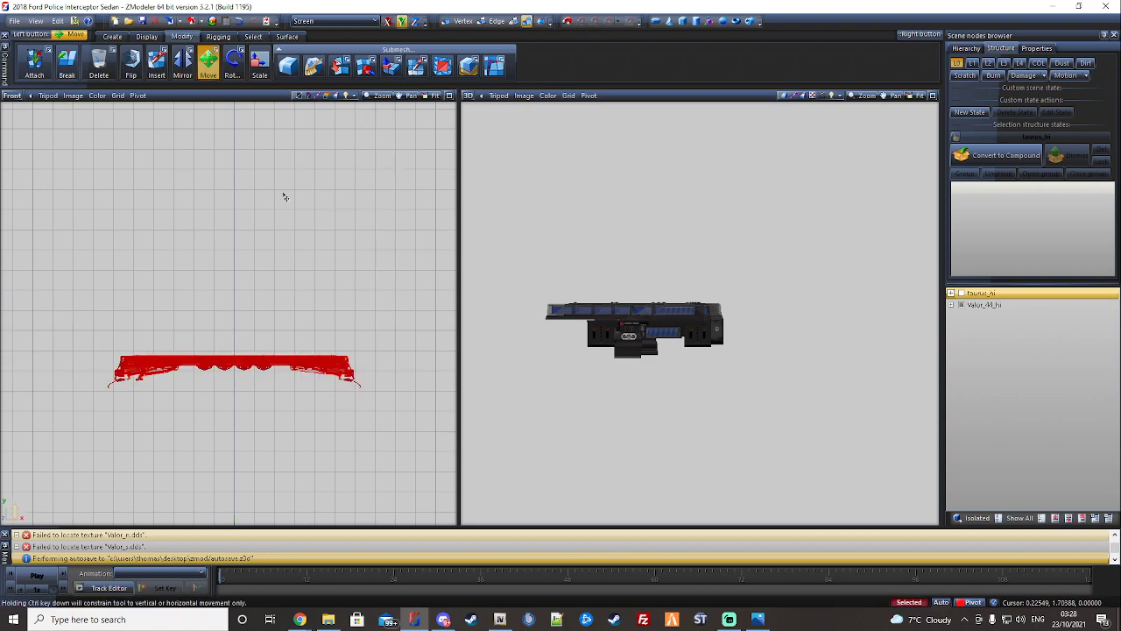
left_click_drag(402, 301, 399, 252)
scroll(286, 192, "down", 1)
middle_click_drag(285, 193, 274, 199)
key("space")
- Expand Valor_44_hi and examine its emissive sets and the light bar's modules from several angles
left_click(951, 305)
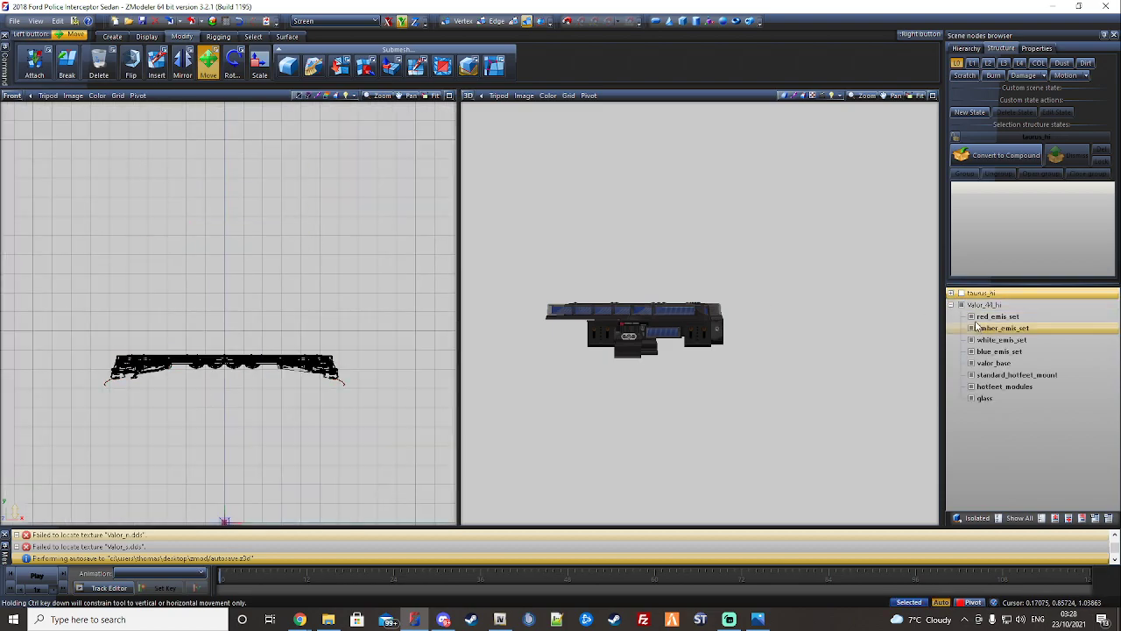
left_click(1004, 316)
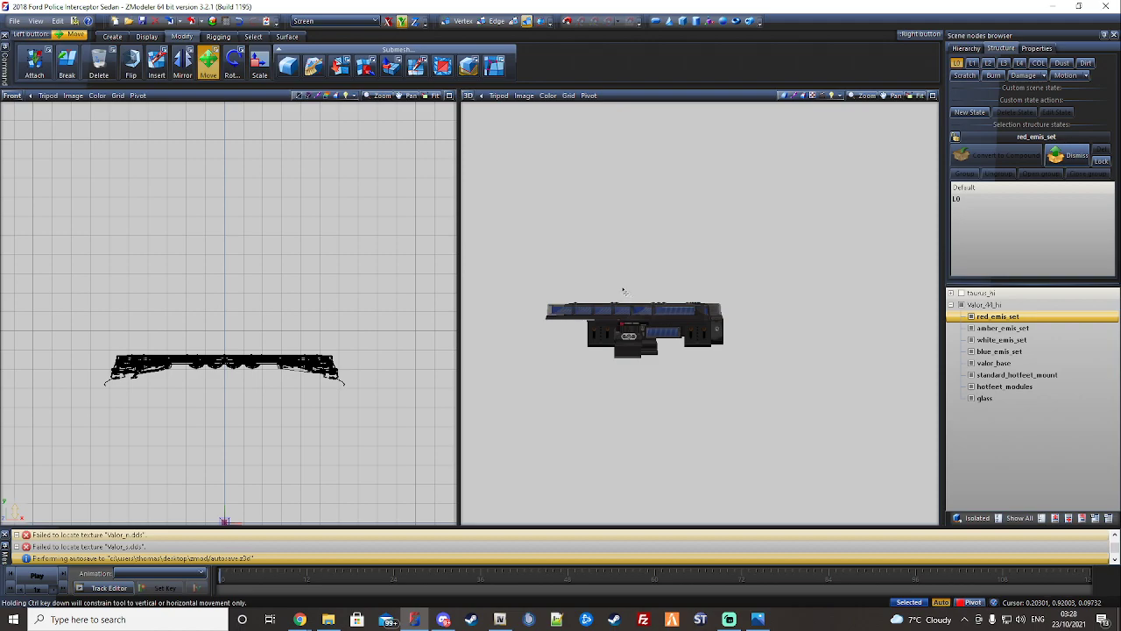
middle_click_drag(594, 268, 701, 298)
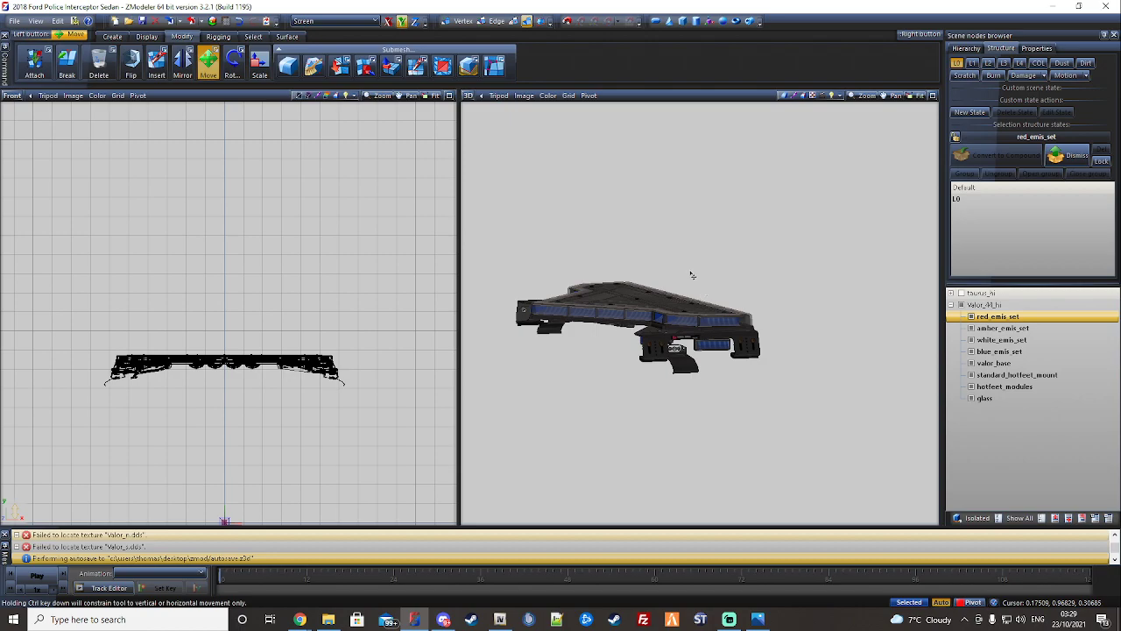
middle_click_drag(691, 275, 743, 288)
scroll(743, 288, "up", 1)
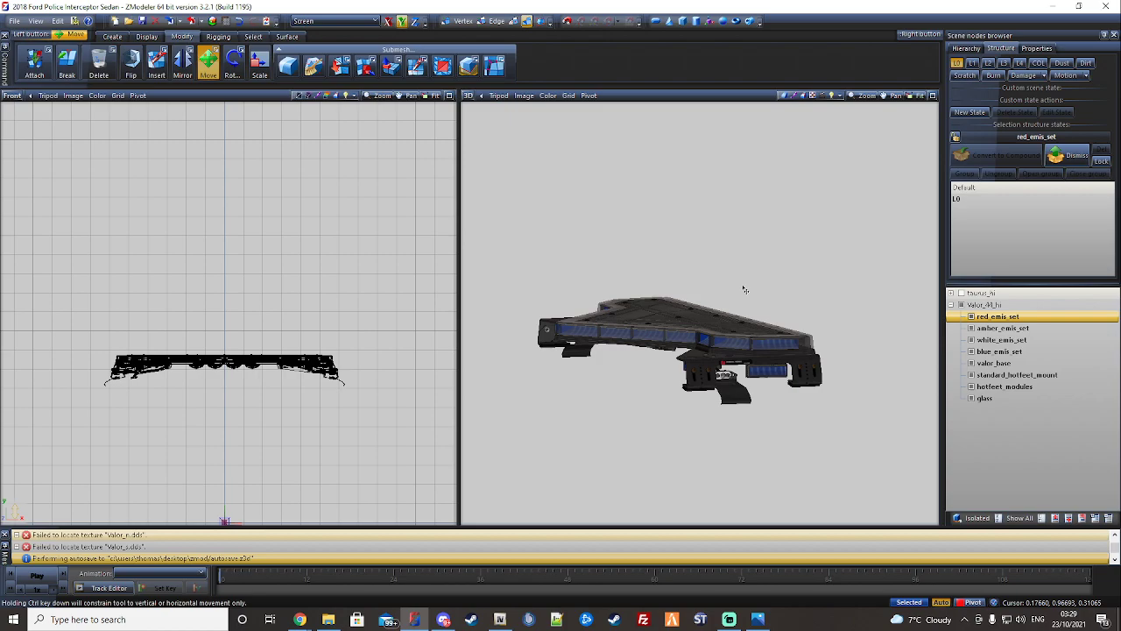
left_click(1042, 327, "ctrl")
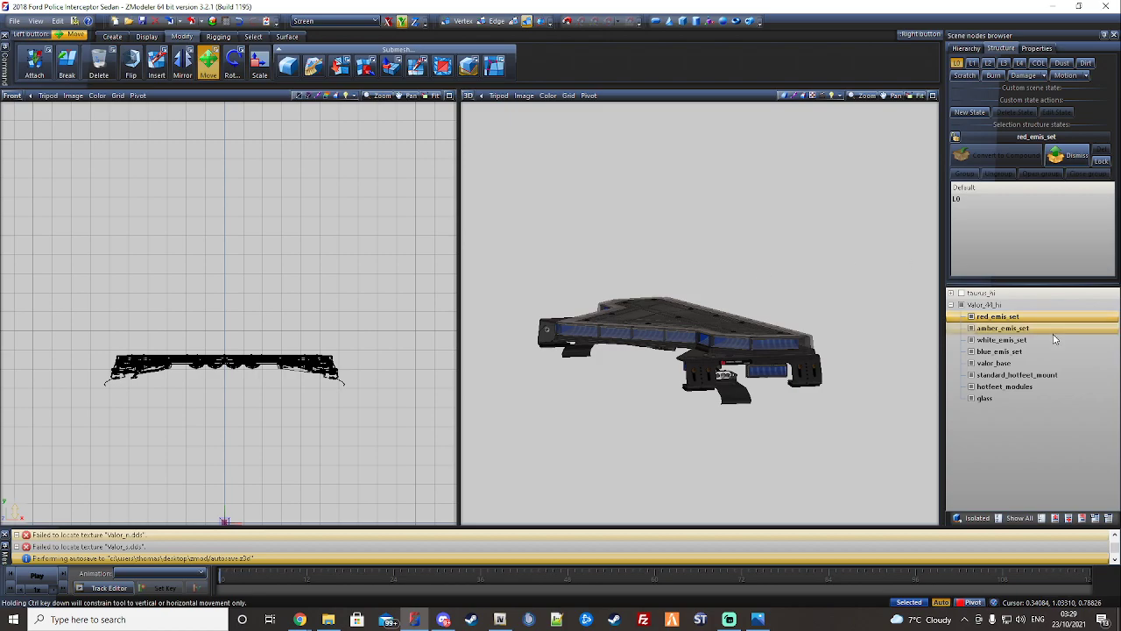
left_click(1004, 328)
left_click(999, 317)
middle_click_drag(680, 286, 871, 316)
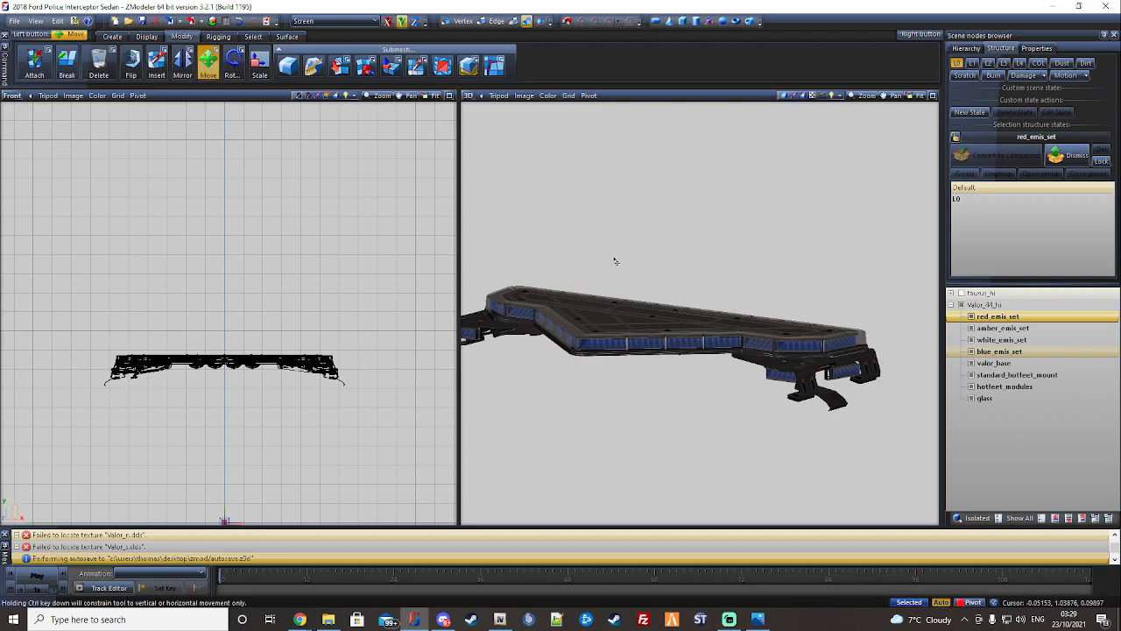
middle_click_drag(615, 261, 748, 334)
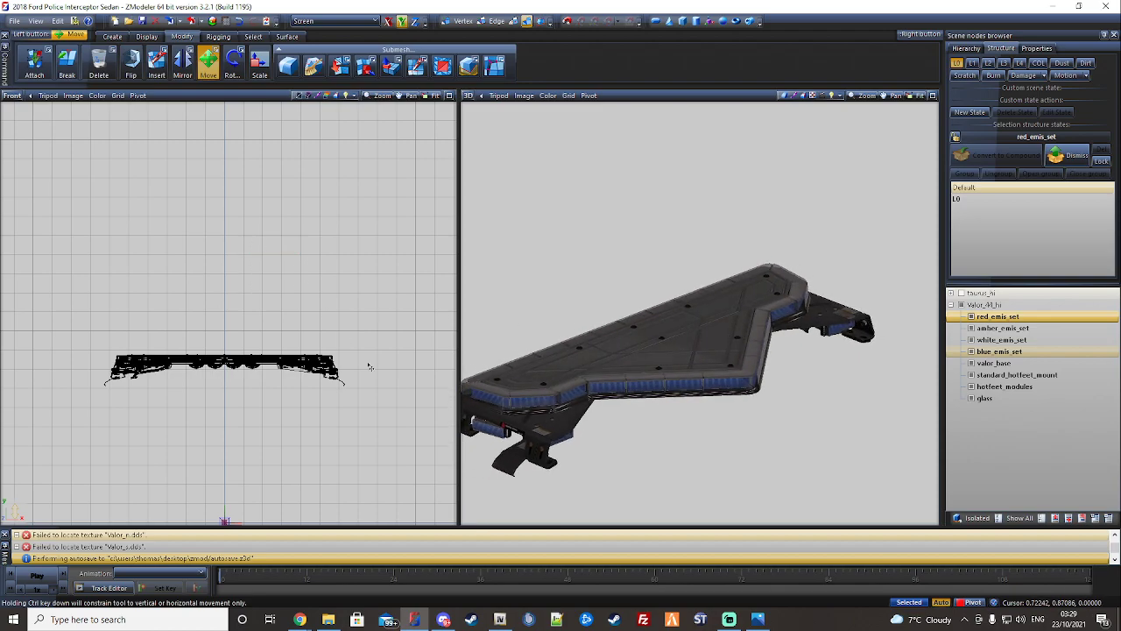
- Dismiss the compounds of all Valor_44_hi parts from red_emis_set to glass and expand their child nodes
left_click(991, 317)
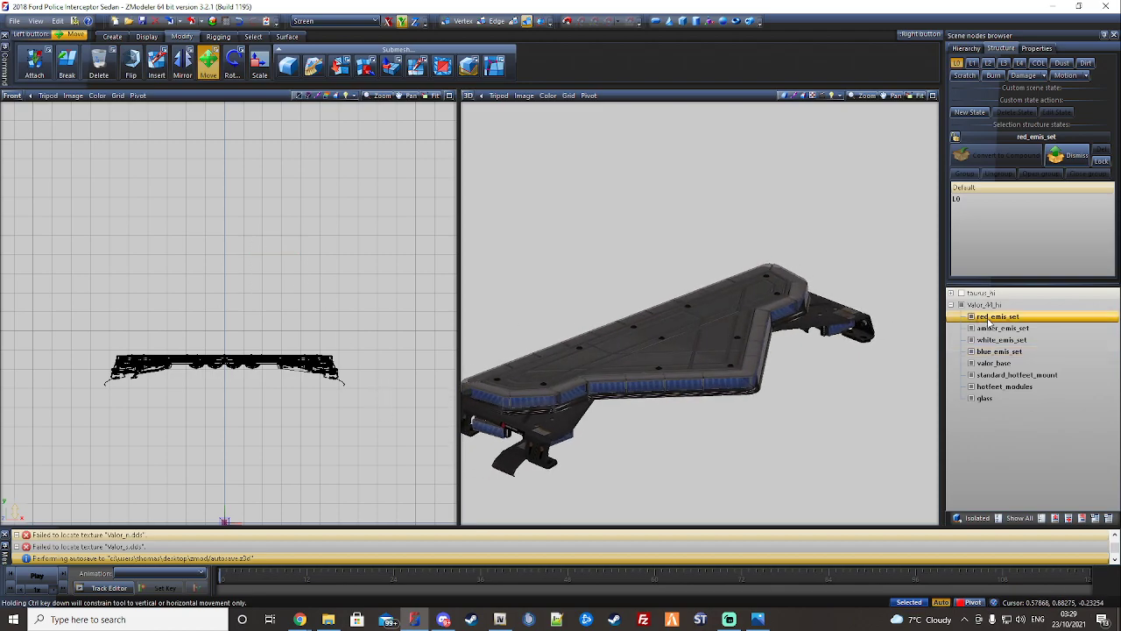
left_click(1019, 400, "shift")
left_click(1068, 155)
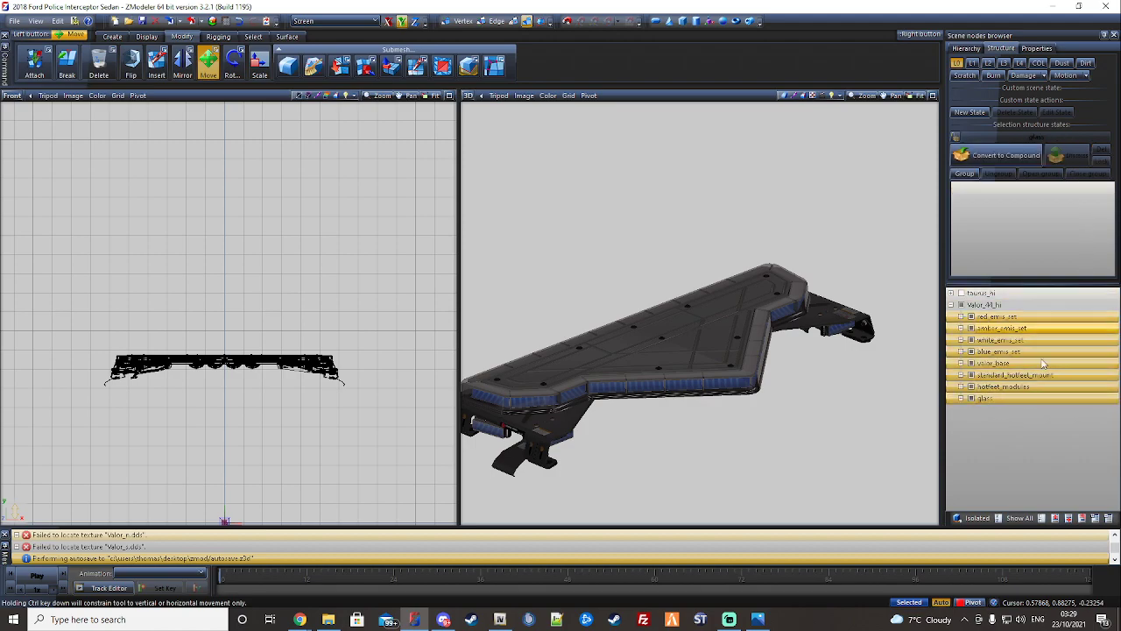
left_click(1095, 518)
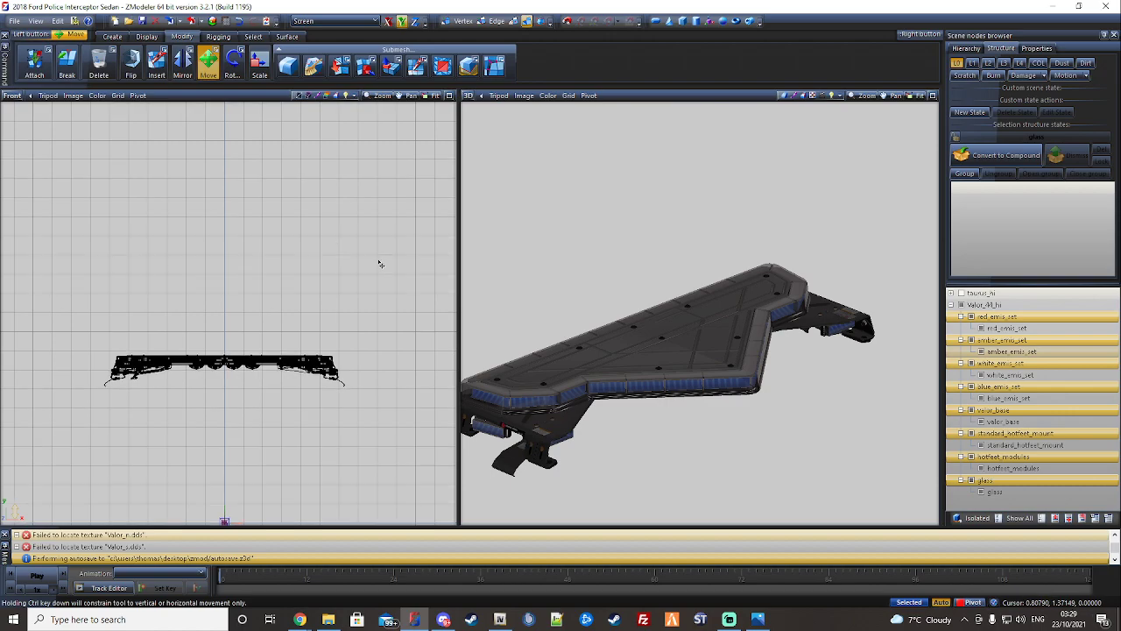
- Move the eight child meshes, from red_emis_set to glass, out of Valor_44_hi to the scene's root level
left_click(1015, 492)
left_click(1013, 466, "ctrl")
left_click(1007, 444, "ctrl")
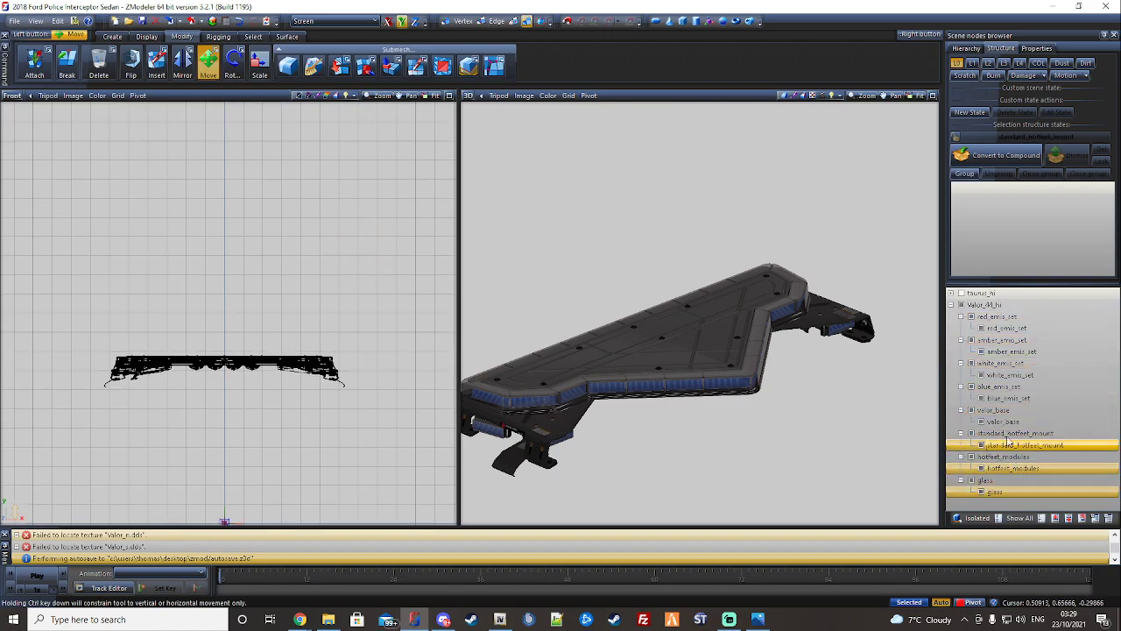
left_click(1009, 421, "ctrl")
left_click(1006, 399, "ctrl")
left_click(1007, 375, "ctrl")
left_click(1009, 351, "ctrl")
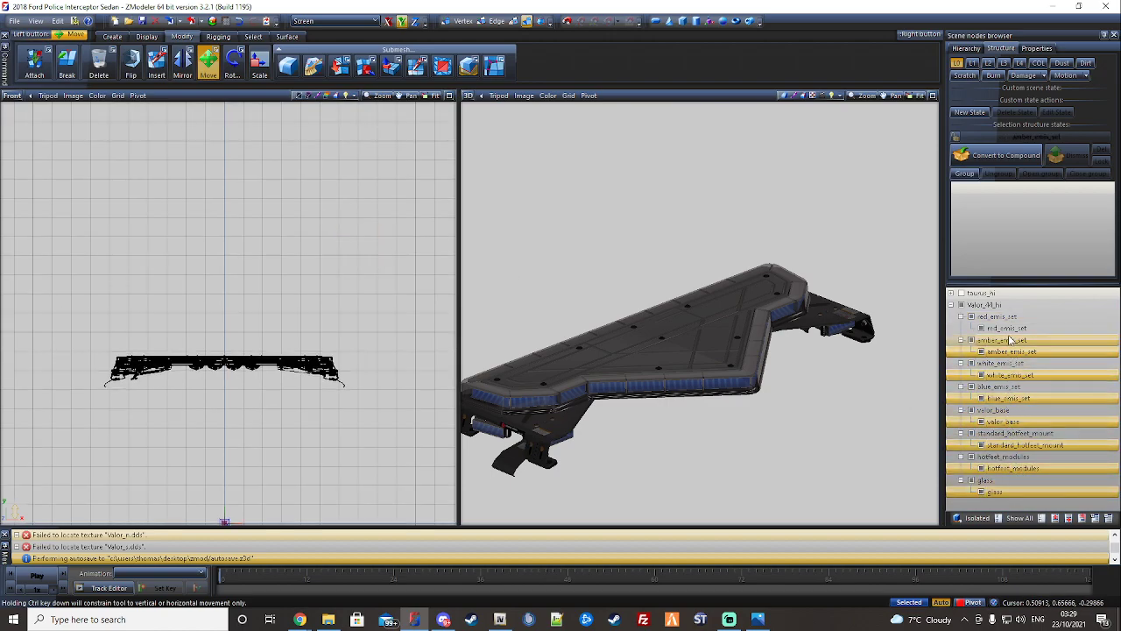
left_click(994, 328, "ctrl")
left_click_drag(982, 327, 992, 301)
- Delete the leftover Valor_44_hi node with its empty compound parts
left_click(961, 386)
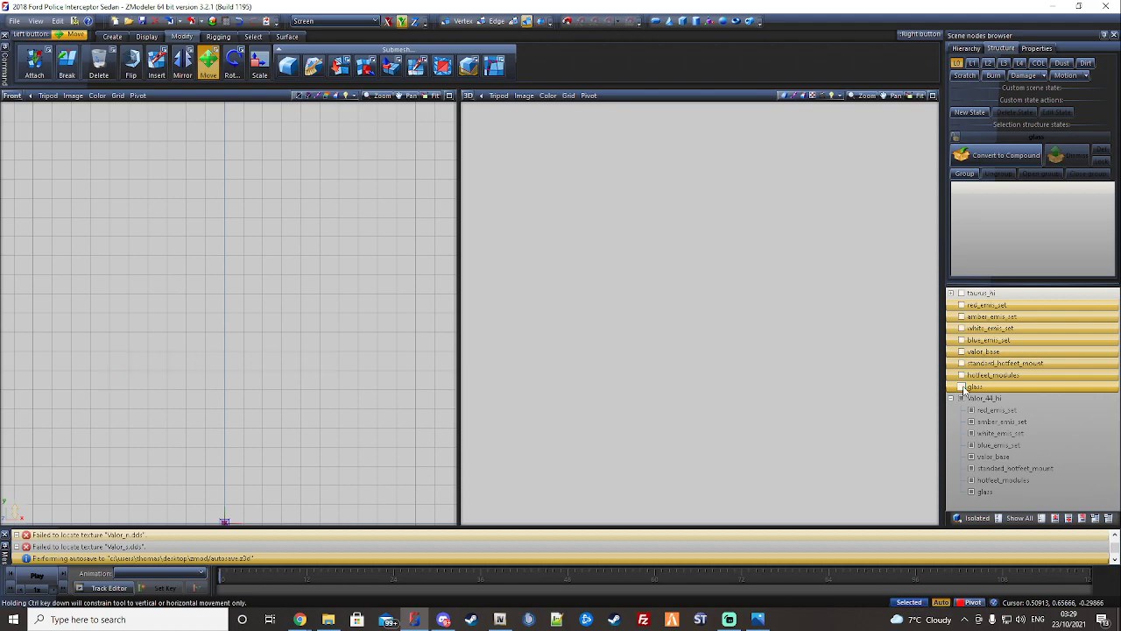
left_click(951, 398)
left_click(985, 397)
right_click(988, 399)
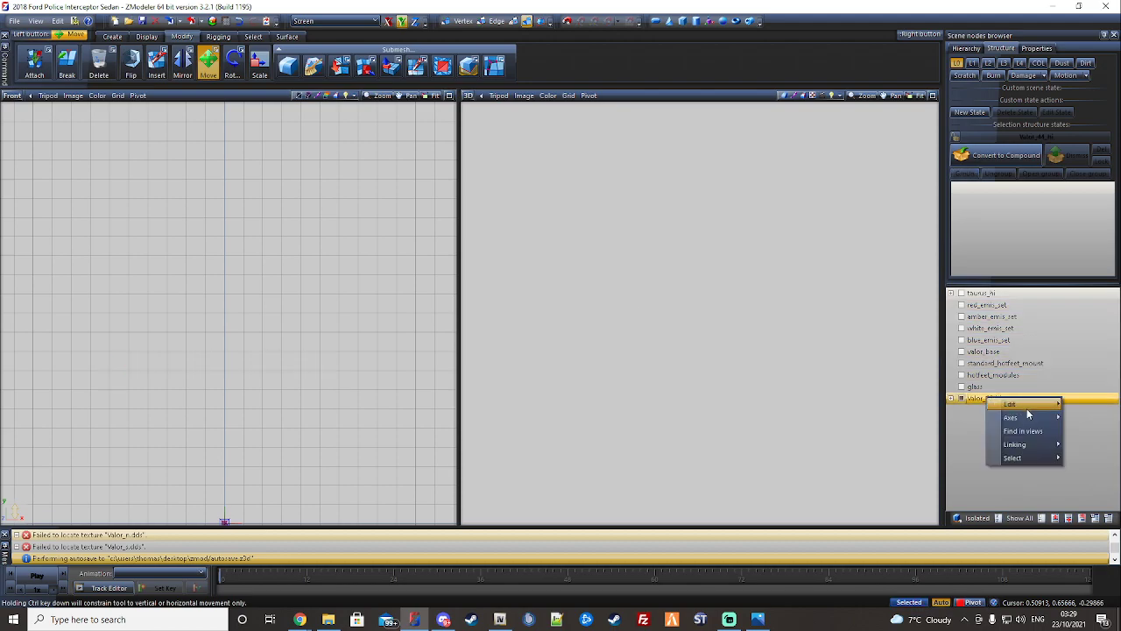
left_click(1086, 405)
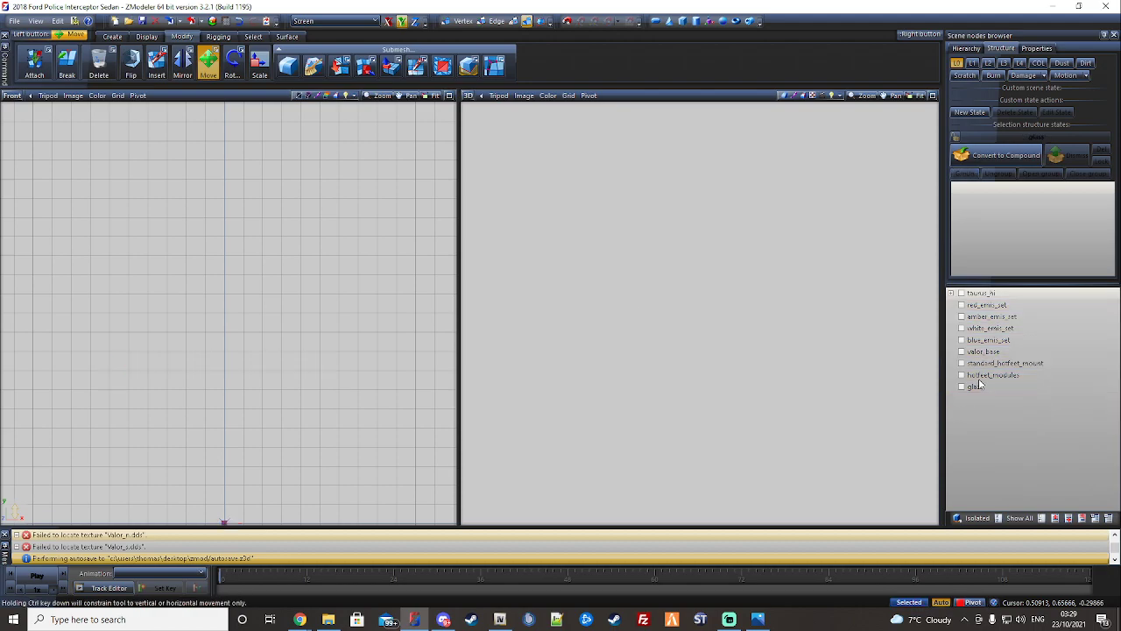
- Make the eight light bar meshes from red_emis_set to glass visible and turn off Selected mode
left_click(980, 305, "shift")
left_click(960, 305)
middle_click_drag(861, 303, 718, 306)
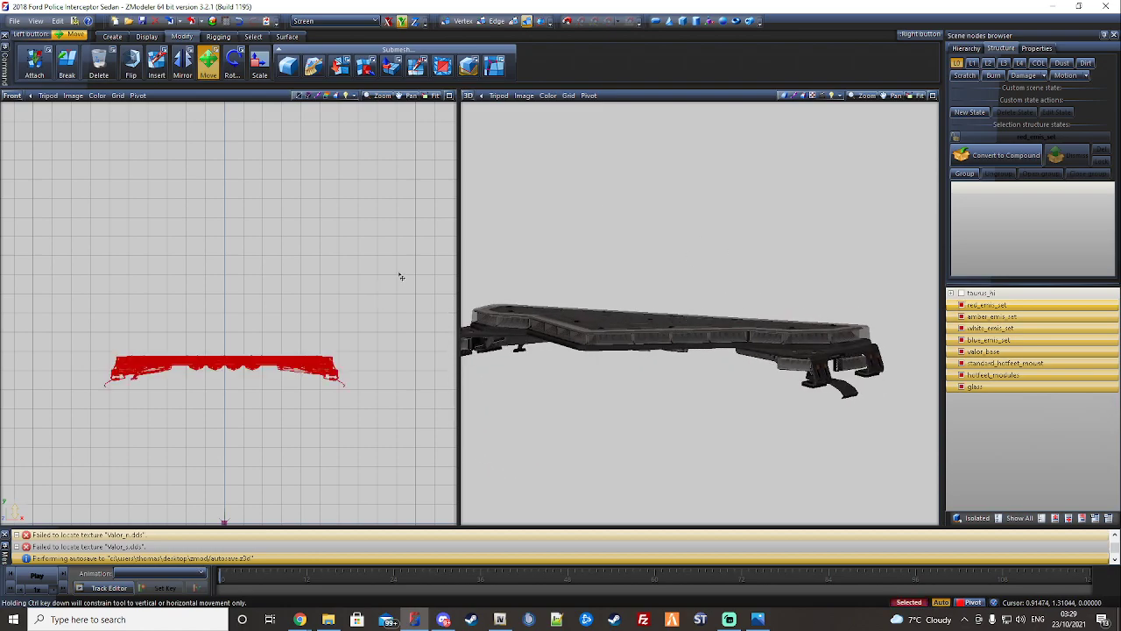
key("space")
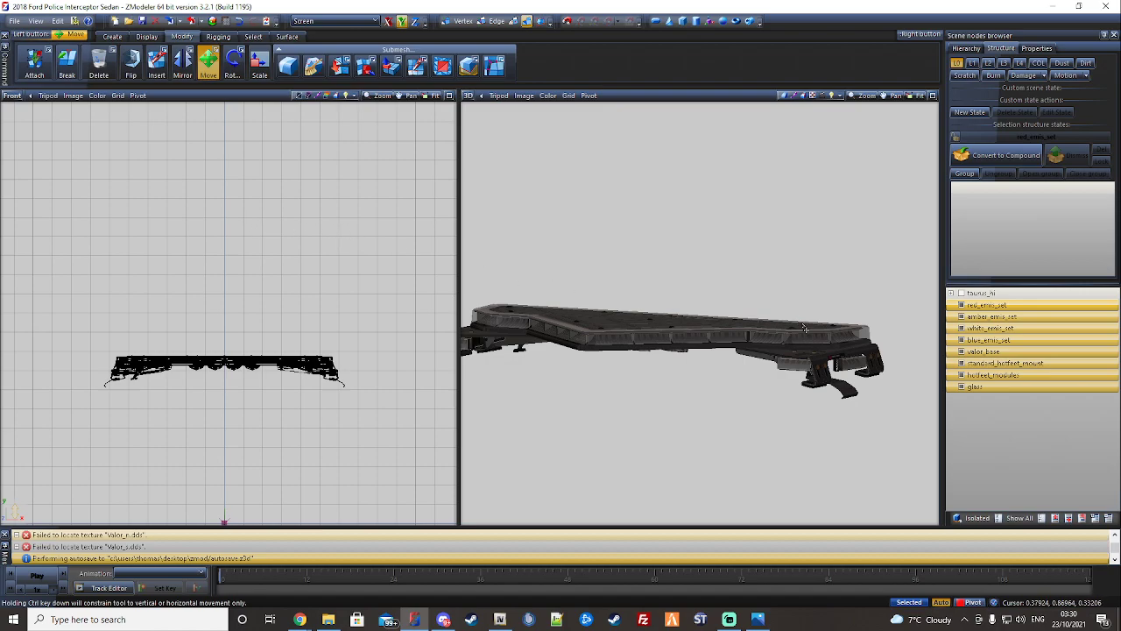
middle_click_drag(726, 225, 680, 260)
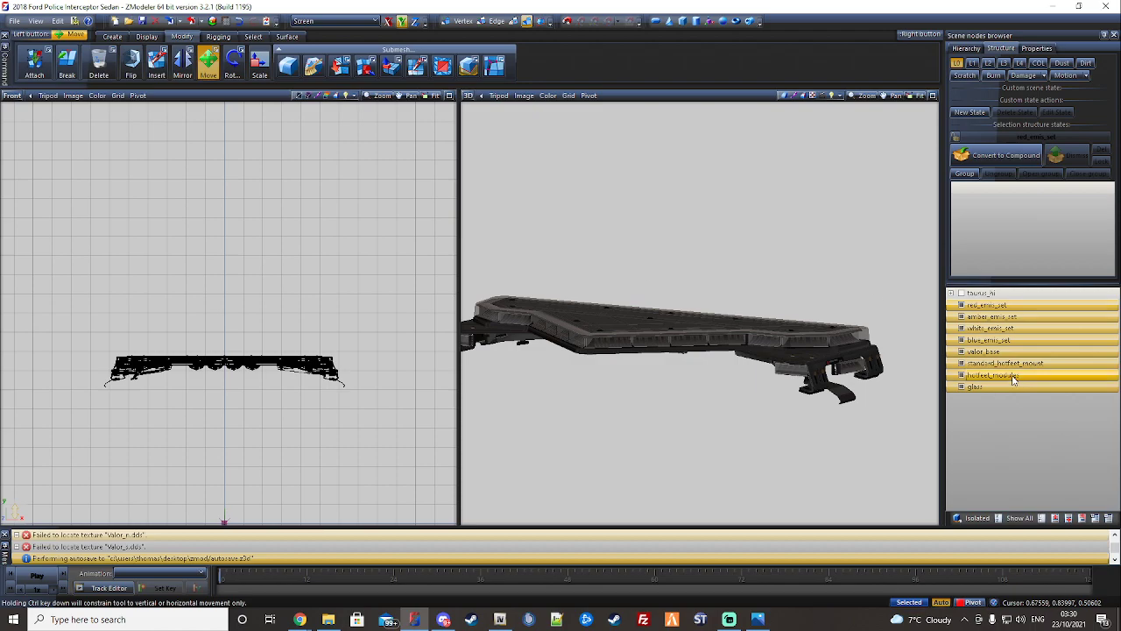
- Hide glass, hotfeet_modules, standard_hotfeet_mount and valor_base so only the emissive sets are shown
left_click(972, 375)
left_click(962, 386)
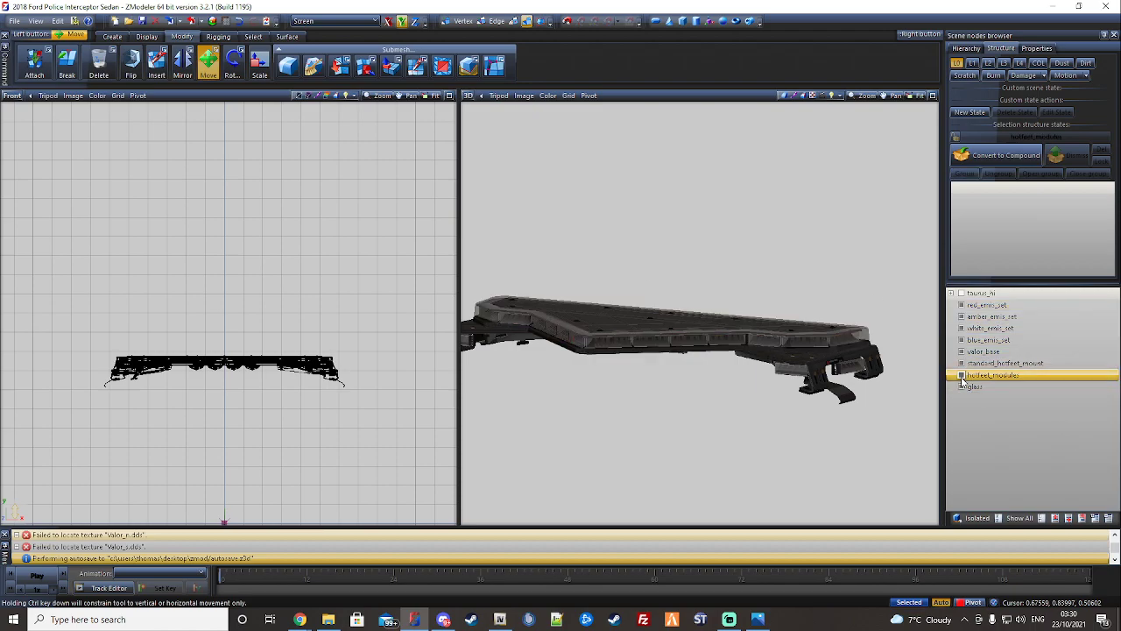
left_click(961, 386)
left_click(962, 363)
left_click(961, 351)
middle_click_drag(648, 327, 692, 368)
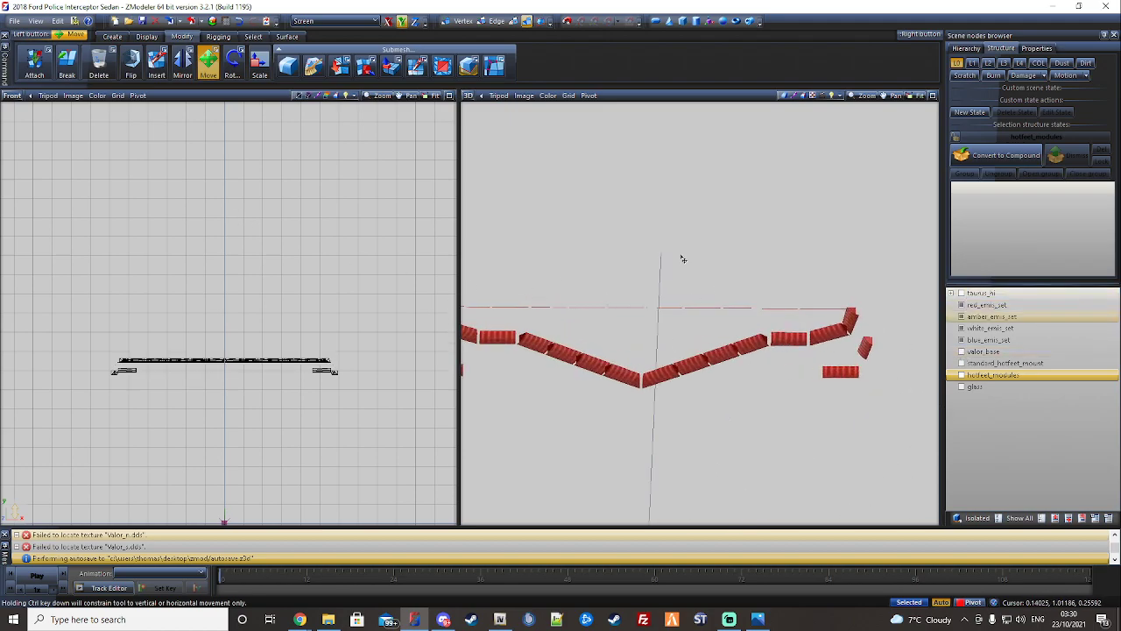
- Compare the blue, white, amber and red emissive sets by toggling their visibility one by one
left_click(961, 340)
left_click(961, 327)
left_click(962, 316)
left_click(961, 305)
left_click(962, 316)
left_click(962, 316)
- Delete amber_emis_set and white_emis_set from the scene
left_click(972, 316)
left_click(989, 329, "ctrl")
right_click(990, 331)
mouse_move(1016, 353)
left_click(962, 366)
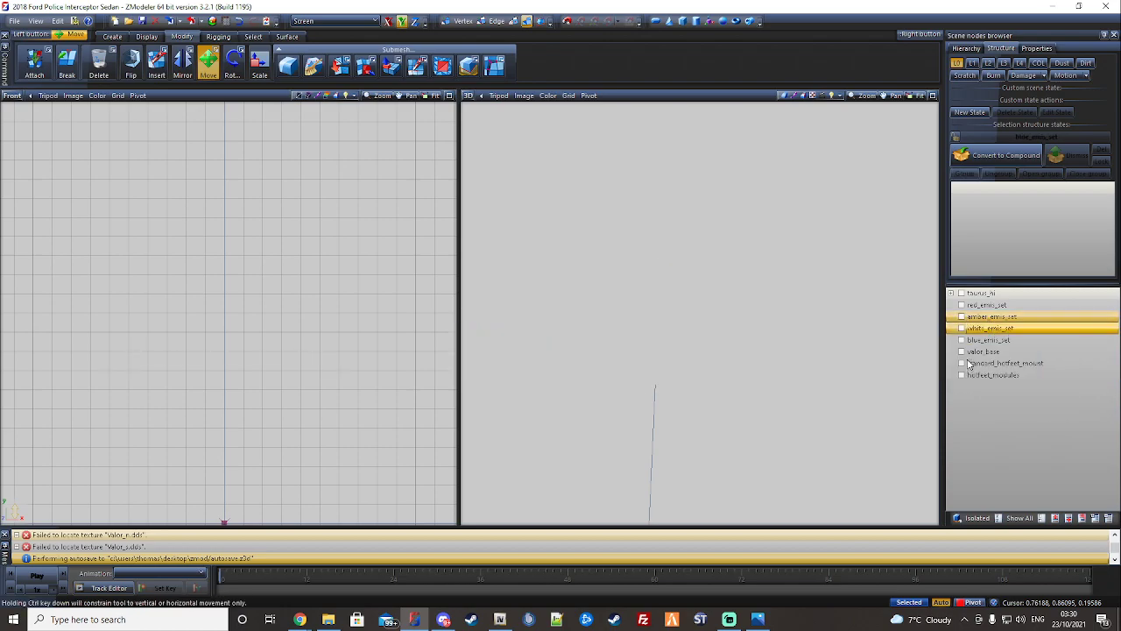
- Show red_emis_set and blue_emis_set, mark red_emis_set as selected, and view the sets from the Top in vertex mode
left_click(962, 315)
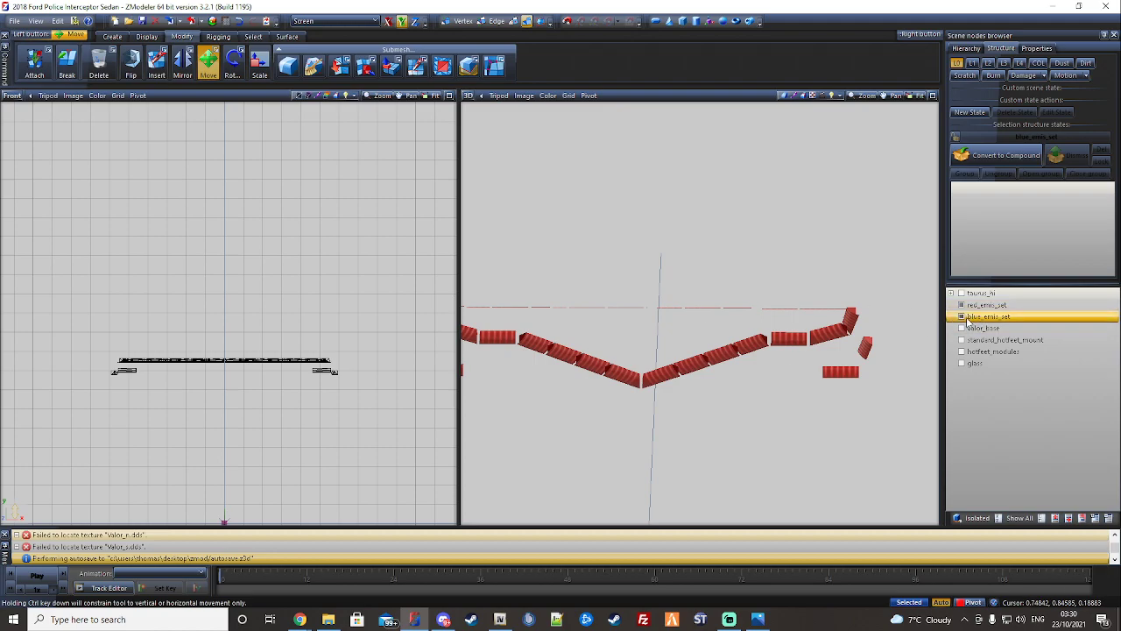
left_click(961, 305, "ctrl")
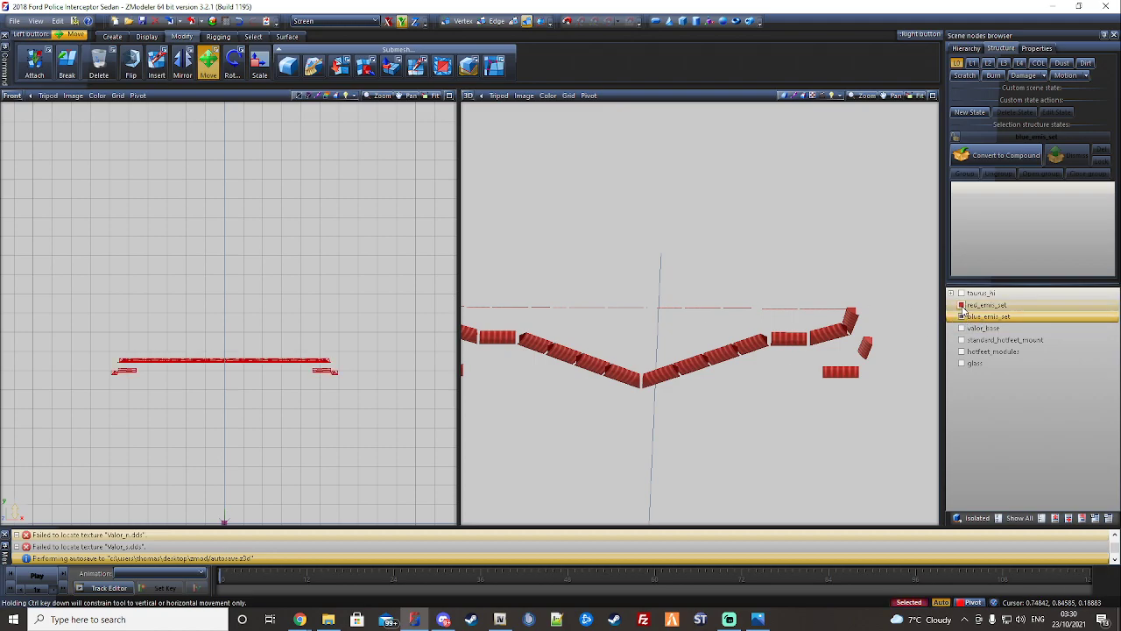
middle_click_drag(277, 289, 302, 295)
key("1")
left_click(12, 96)
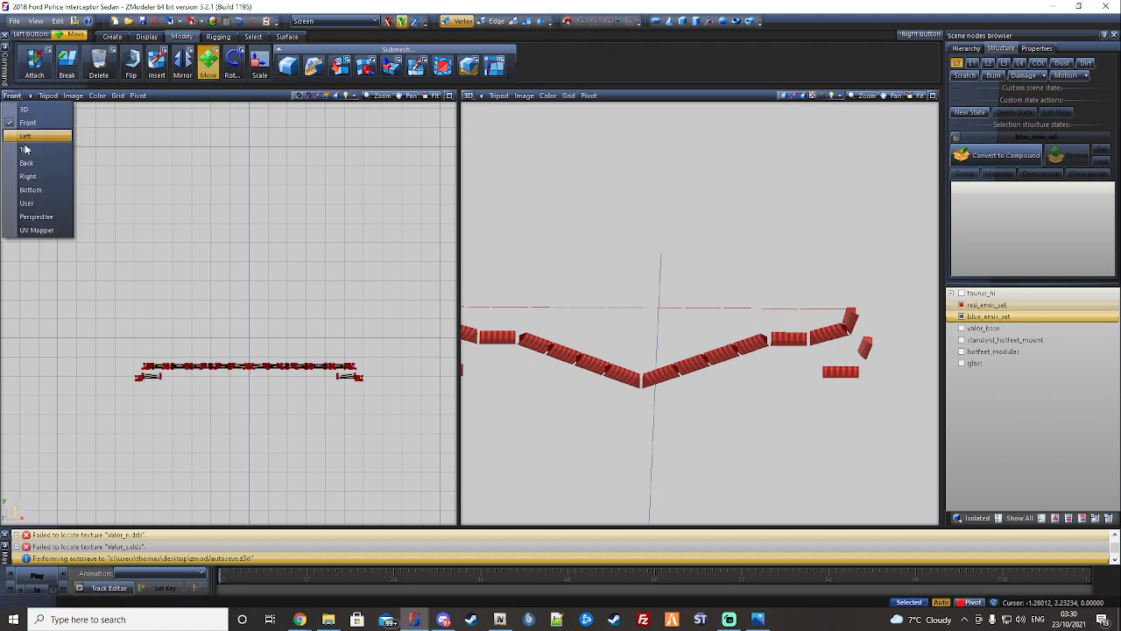
left_click(18, 140)
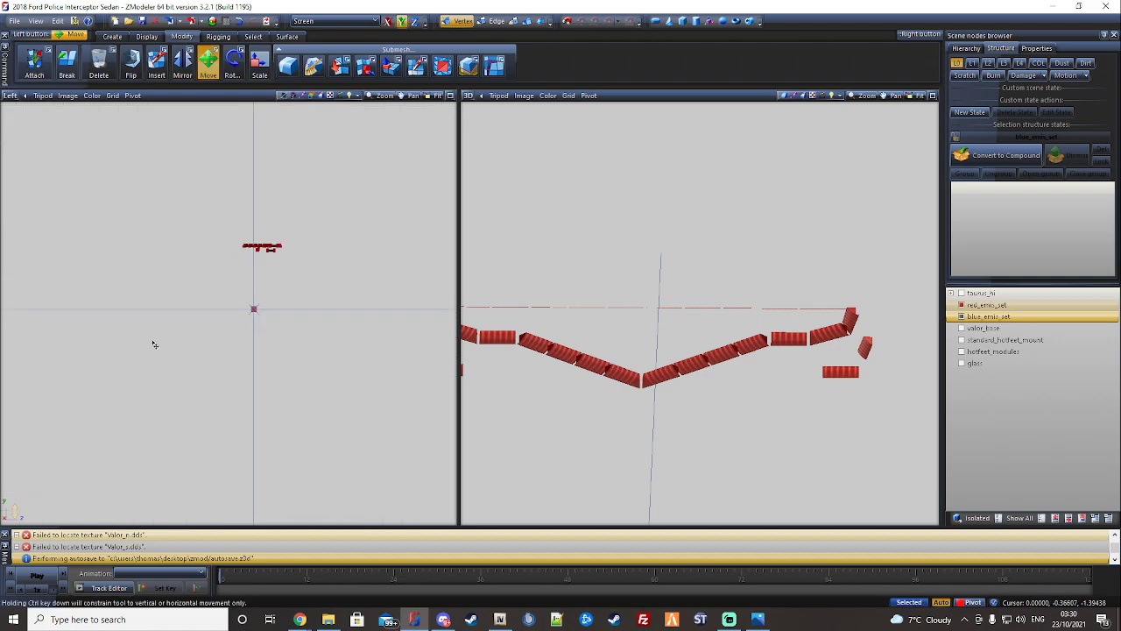
left_click(12, 95)
left_click(30, 149)
scroll(231, 288, "up", 5)
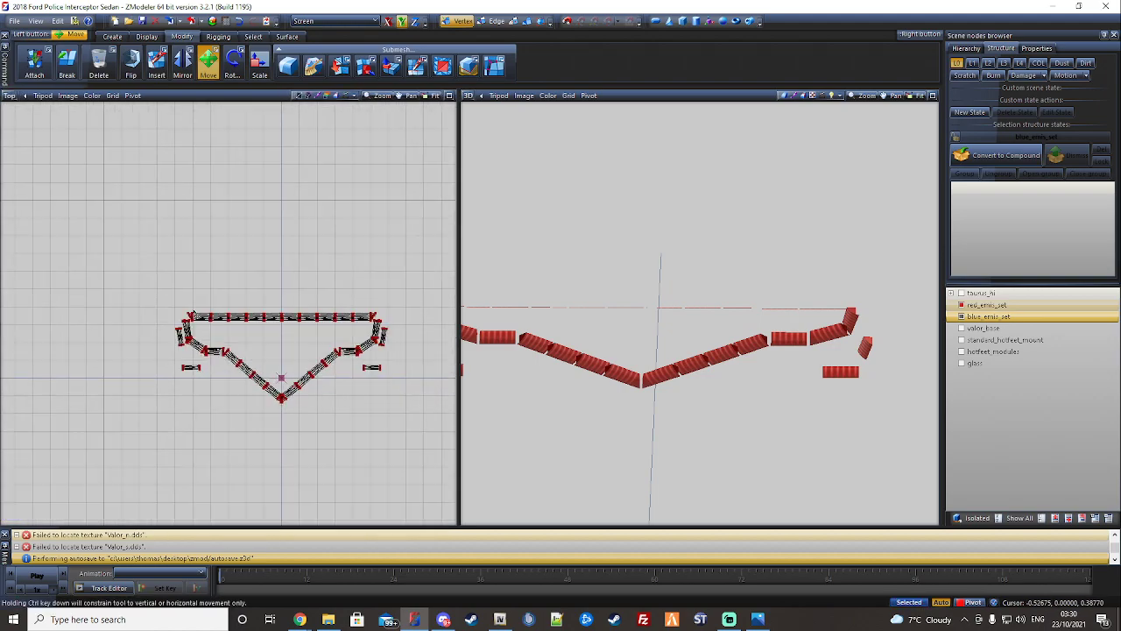
- Delete the left half of red_emis_set by its edges in the Top view, return to object mode and check both colours
key("2")
left_click_drag(79, 237, 298, 450)
scroll(298, 447, "up", 2)
scroll(297, 406, "up", 4)
key("Delete")
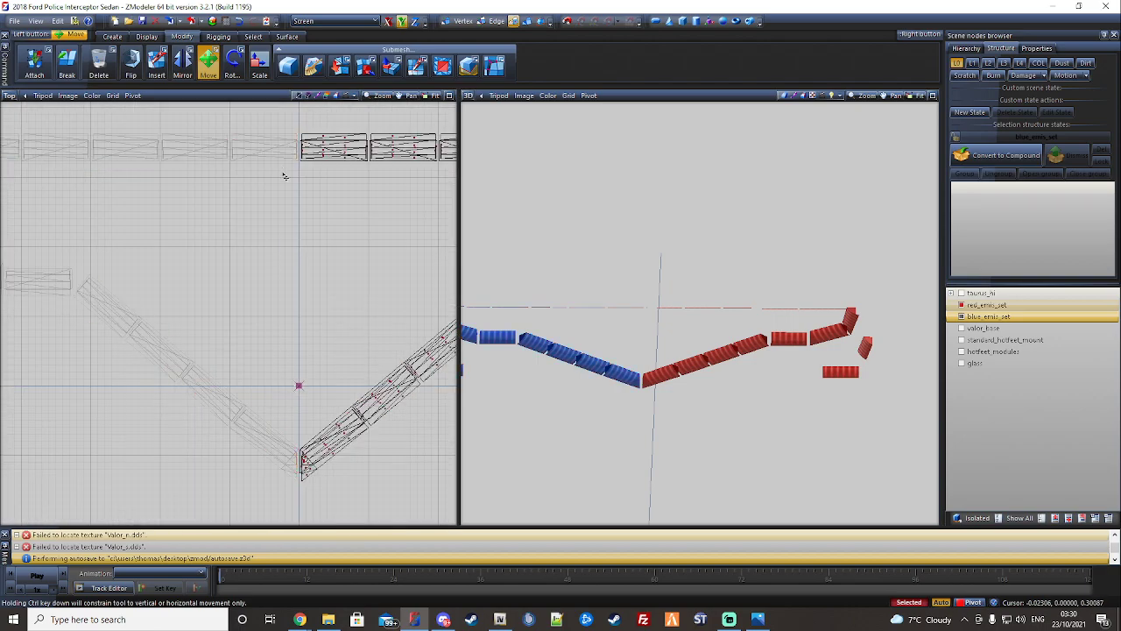
key("4")
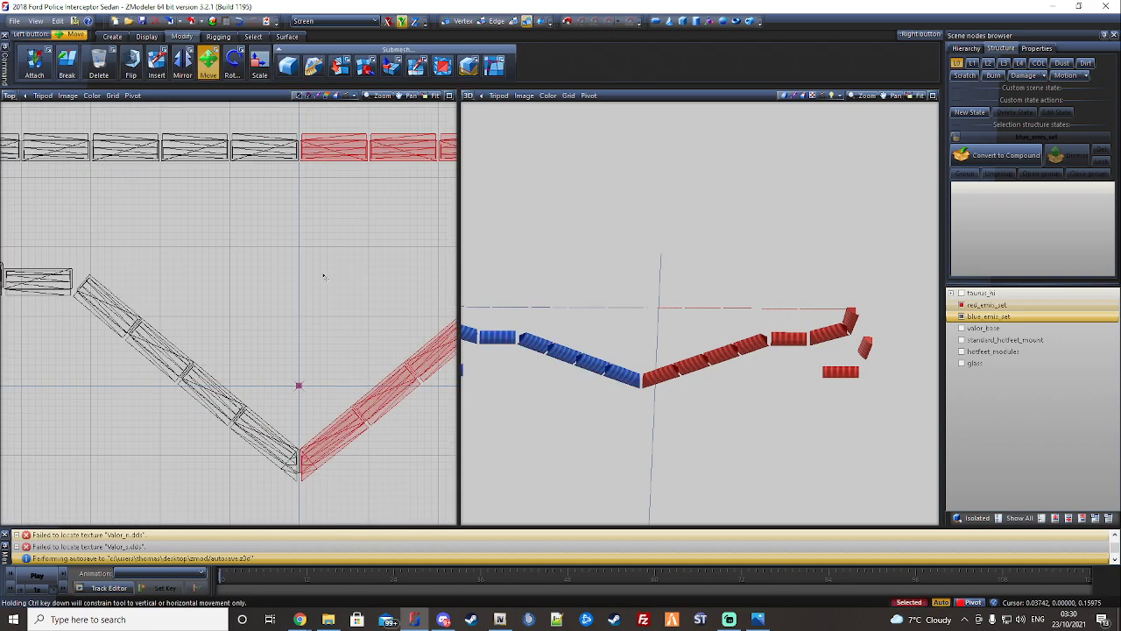
middle_click_drag(695, 318, 1098, 244)
middle_click_drag(697, 316, 442, 355)
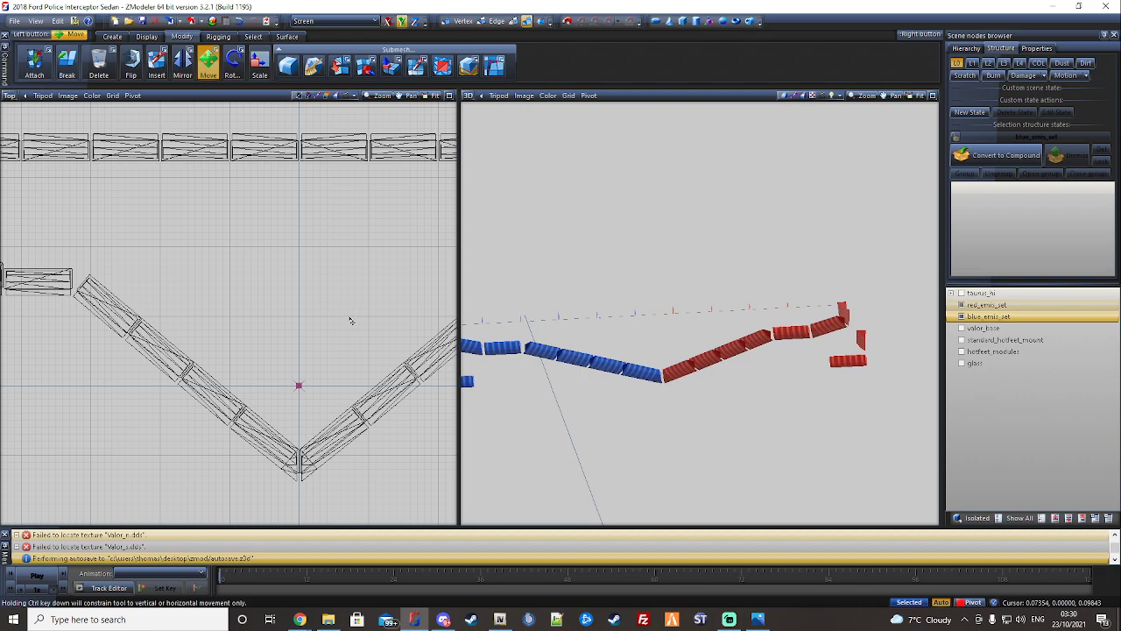
left_click(260, 437)
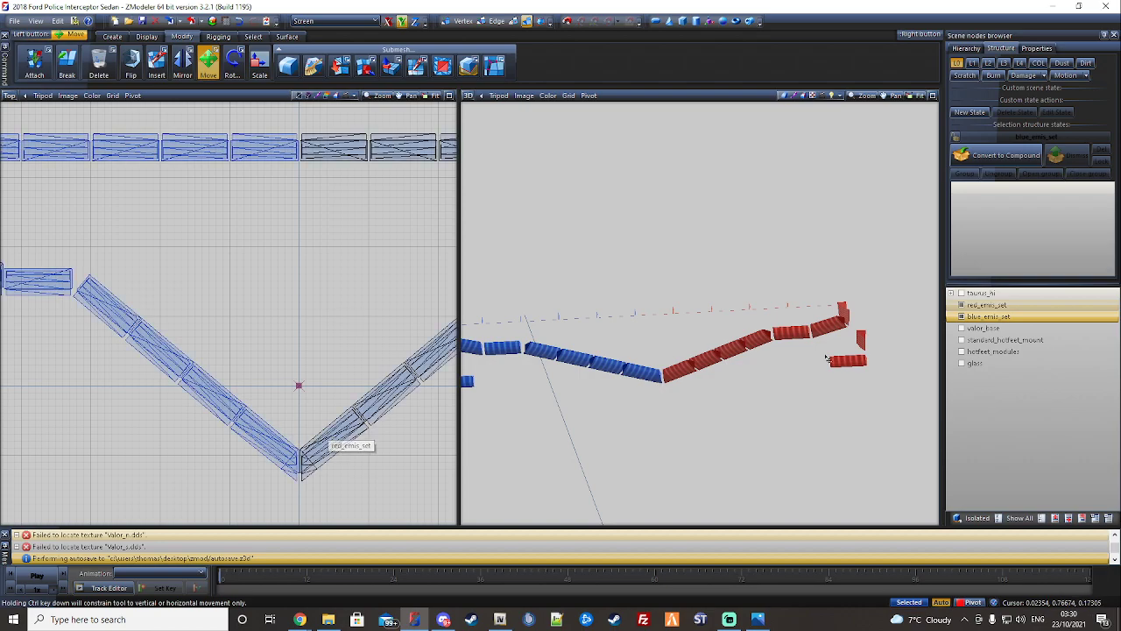
- Delete the right half of blue_emis_set by its edges up to the centre line, and return to object mode
left_click(961, 316)
scroll(351, 287, "down", 3)
middle_click_drag(307, 286, 207, 270)
scroll(352, 370, "down", 2)
middle_click_drag(299, 356, 257, 366)
key("1")
key("2")
left_click_drag(395, 432, 154, 210)
key("h")
scroll(146, 237, "up", 2)
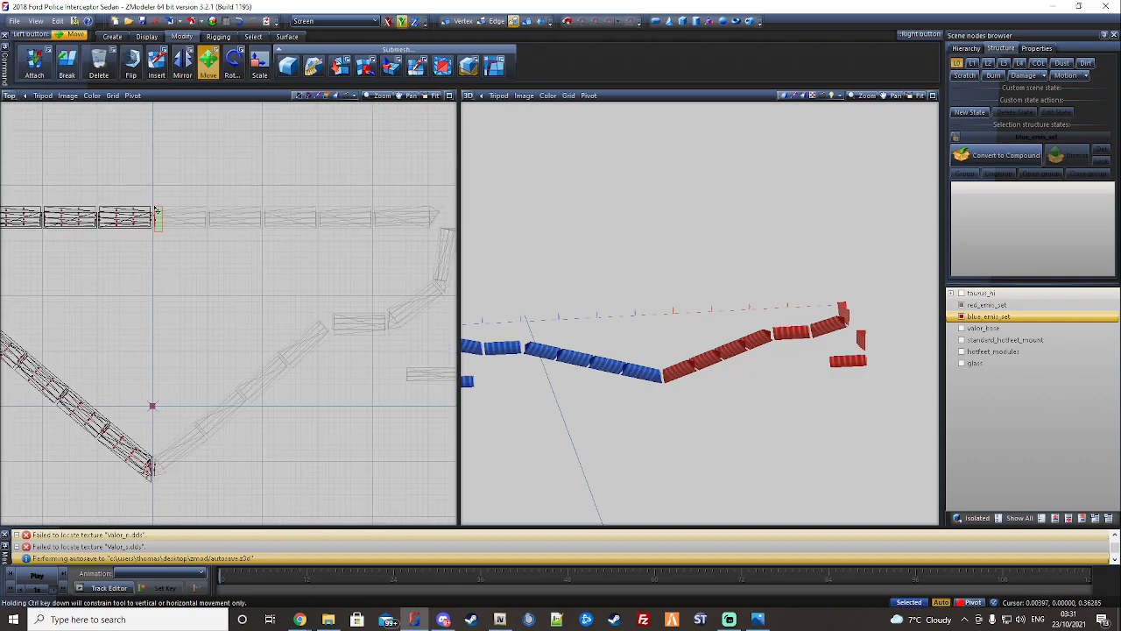
left_click_drag(154, 460, 154, 459)
middle_click_drag(176, 377, 193, 382)
key("4")
key("Escape")
middle_click_drag(146, 315, 252, 313)
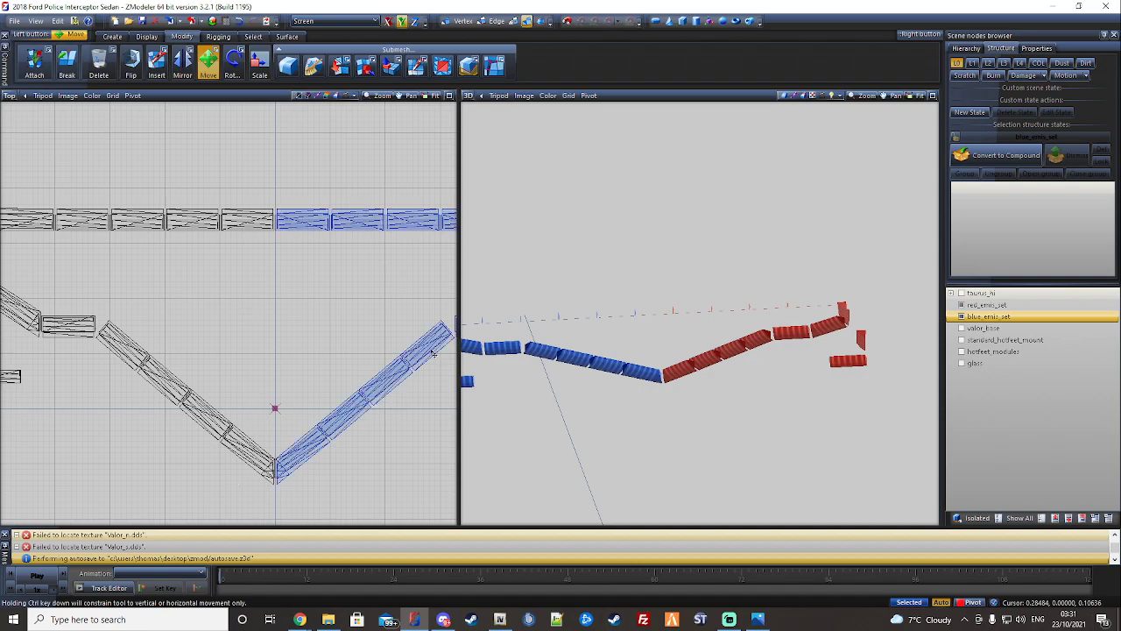
- Select red_emis_set in the Top view and detach the polygons of its diagonal V-shaped row as a separate object
scroll(404, 355, "down", 2)
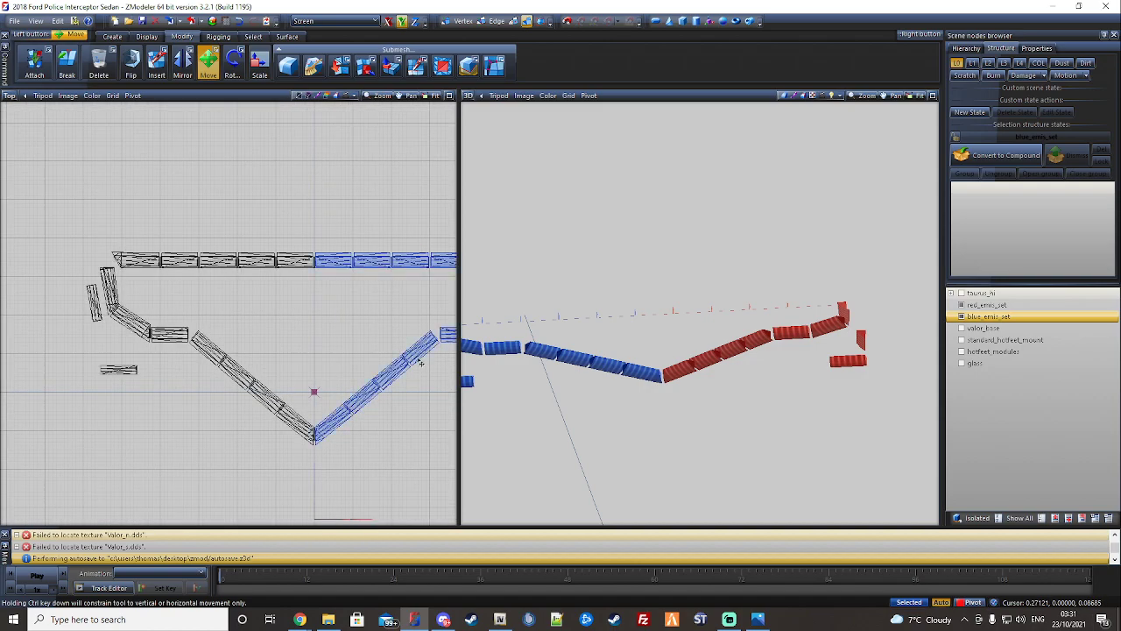
middle_click_drag(417, 363, 291, 337)
scroll(395, 355, "down", 2)
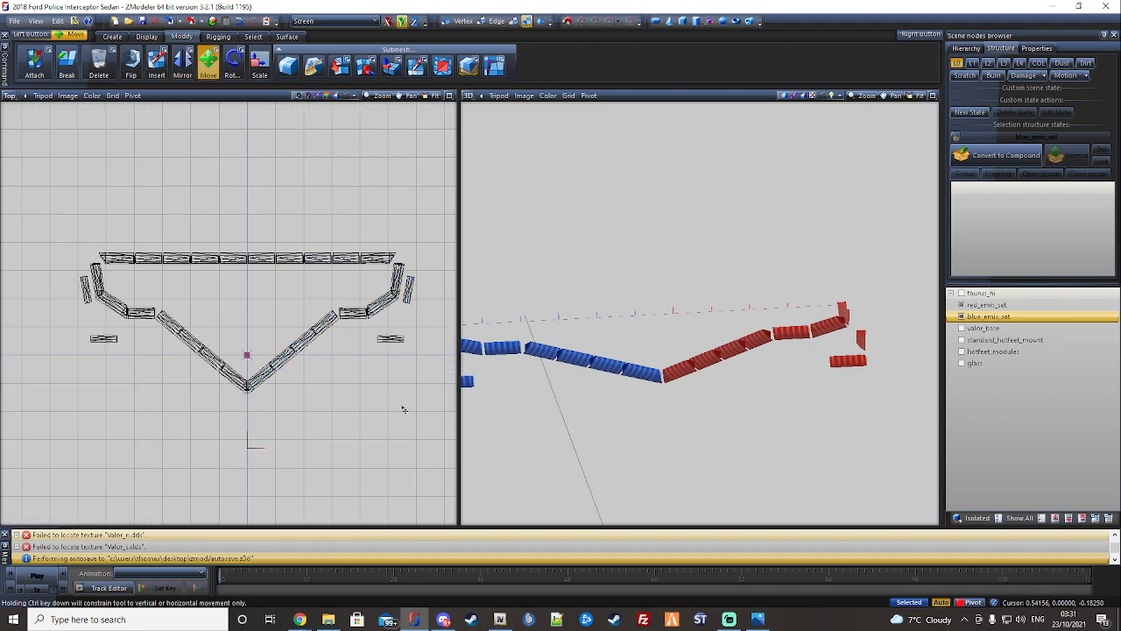
left_click_drag(417, 405, 245, 198)
left_click(399, 402)
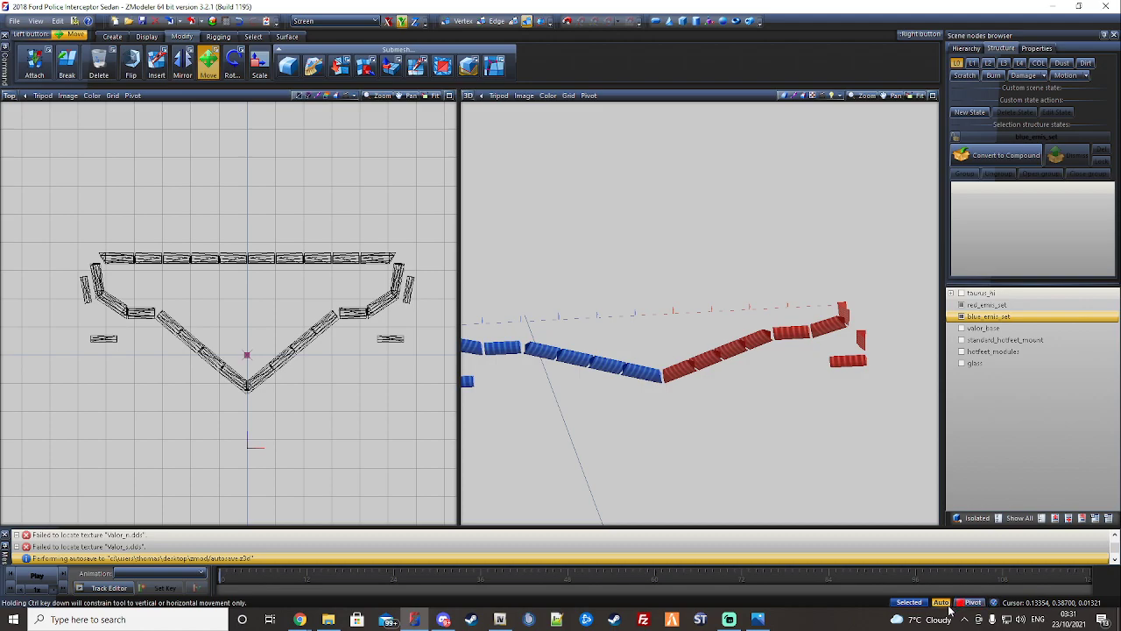
left_click_drag(421, 389, 268, 221)
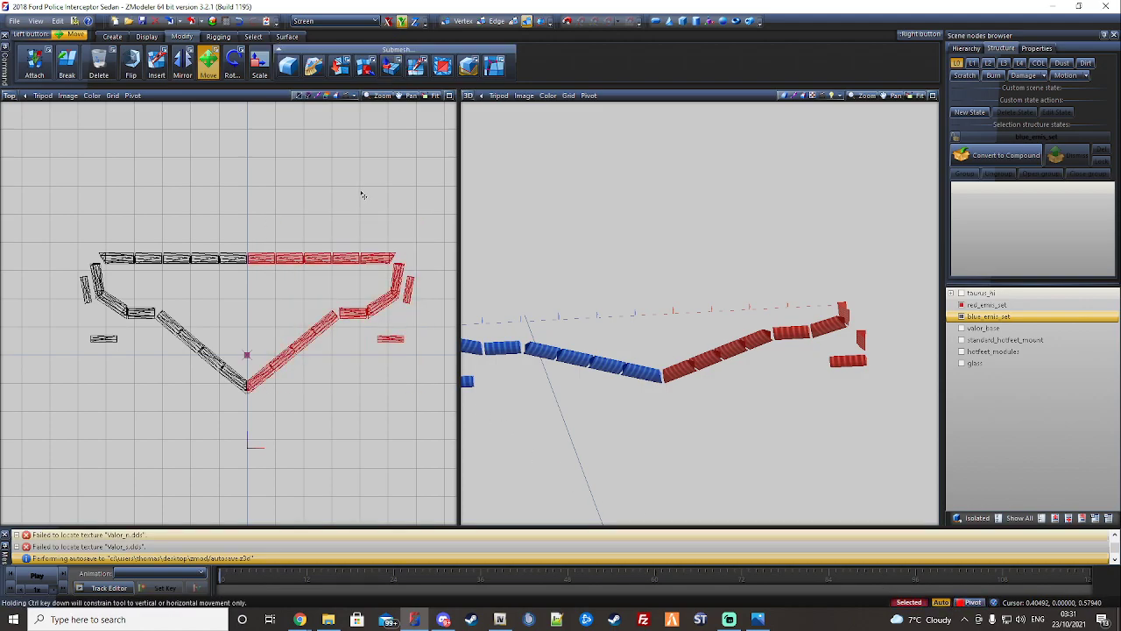
key("3")
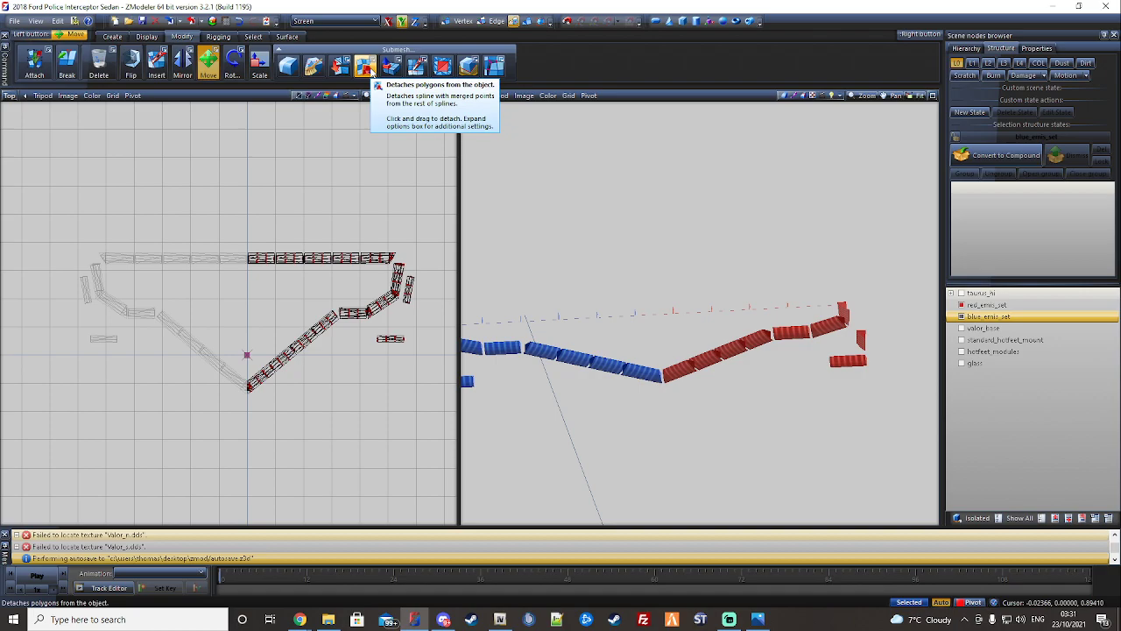
left_click(359, 70)
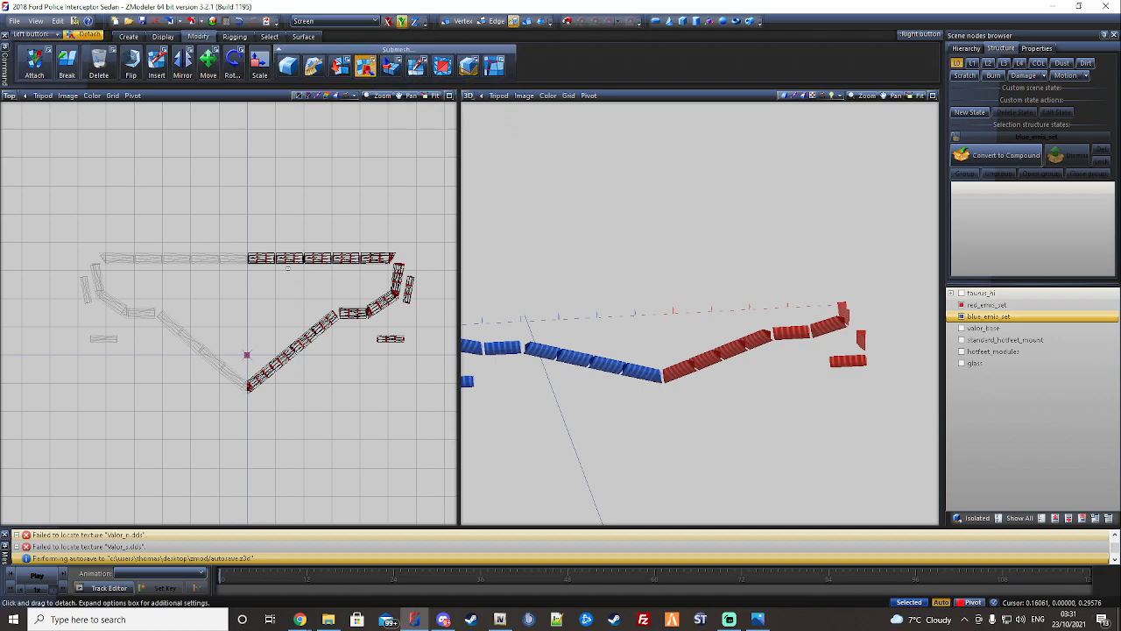
left_click_drag(228, 292, 297, 327)
left_click_drag(188, 300, 340, 429)
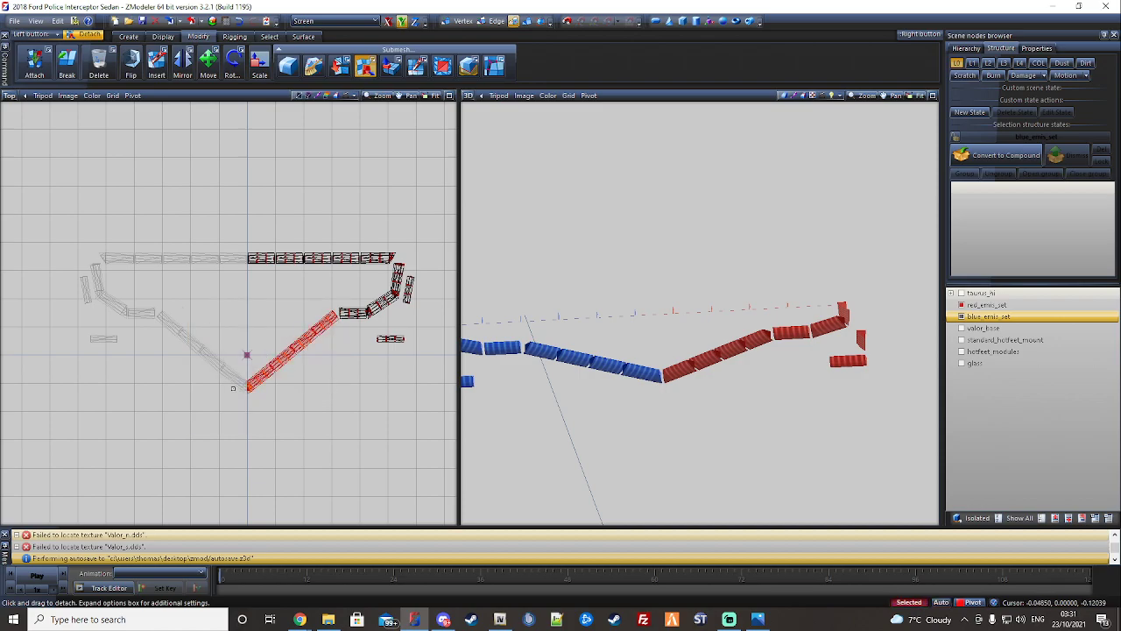
left_click(233, 388)
middle_click_drag(343, 356, 312, 367)
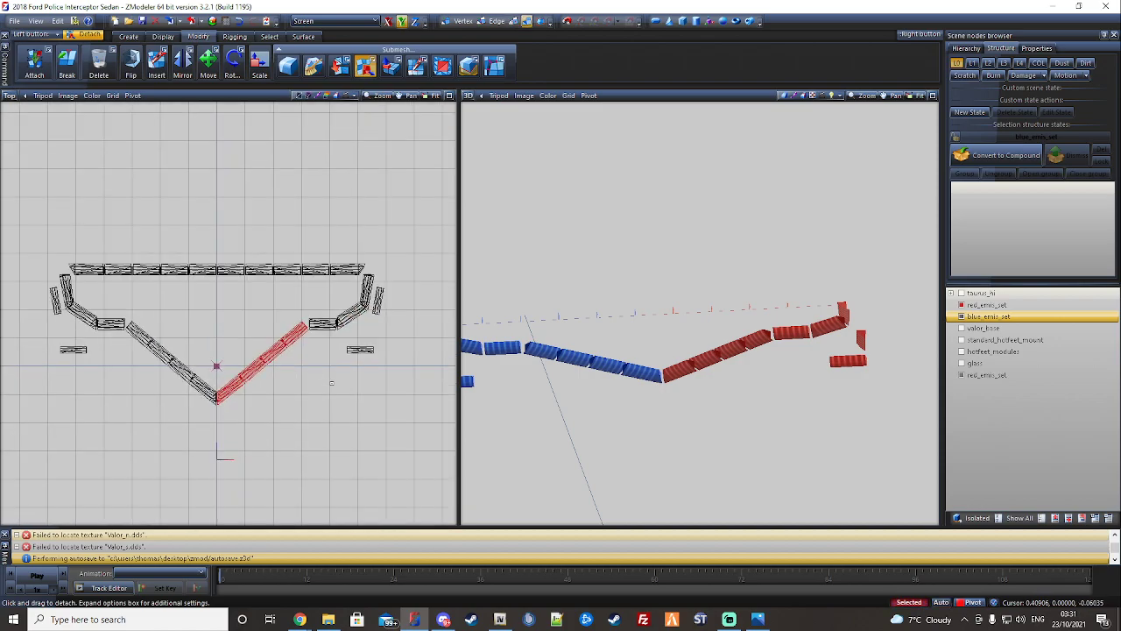
- Detach the angled corner modules and the loose side modules of the red set from its straight row
key("4")
left_click(378, 355)
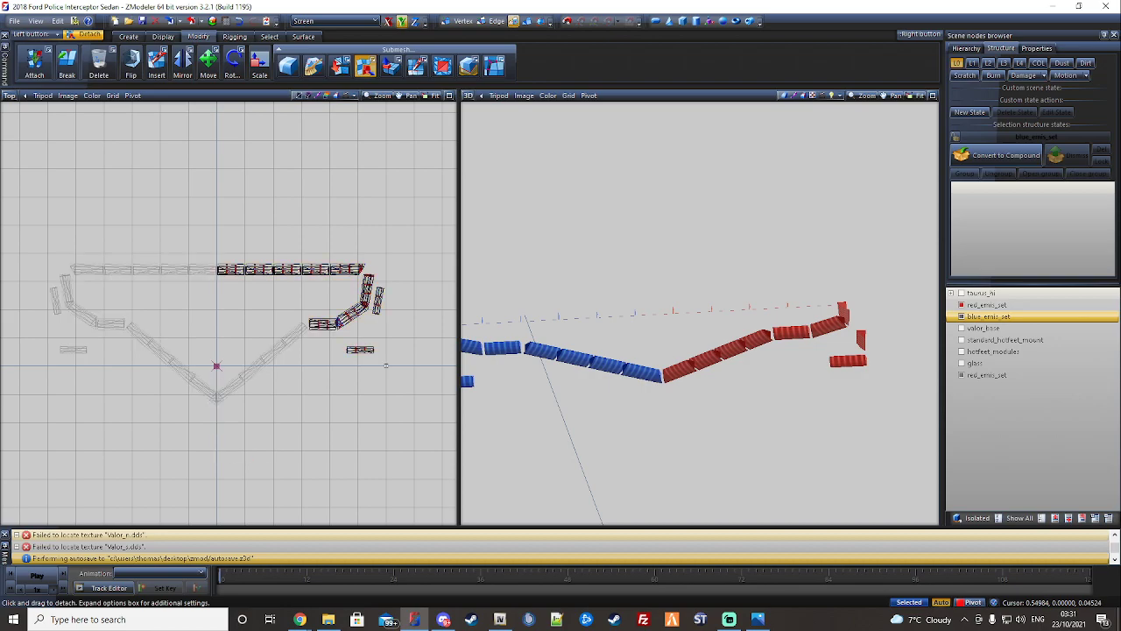
left_click_drag(408, 381, 303, 280)
scroll(394, 310, "up", 4)
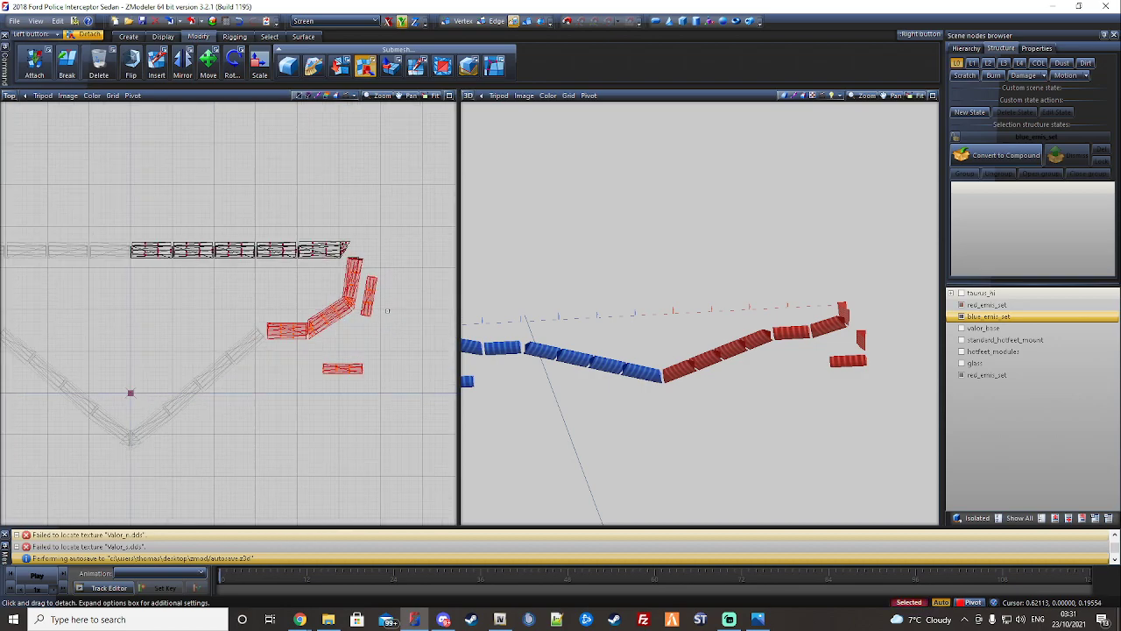
left_click_drag(406, 328, 338, 240)
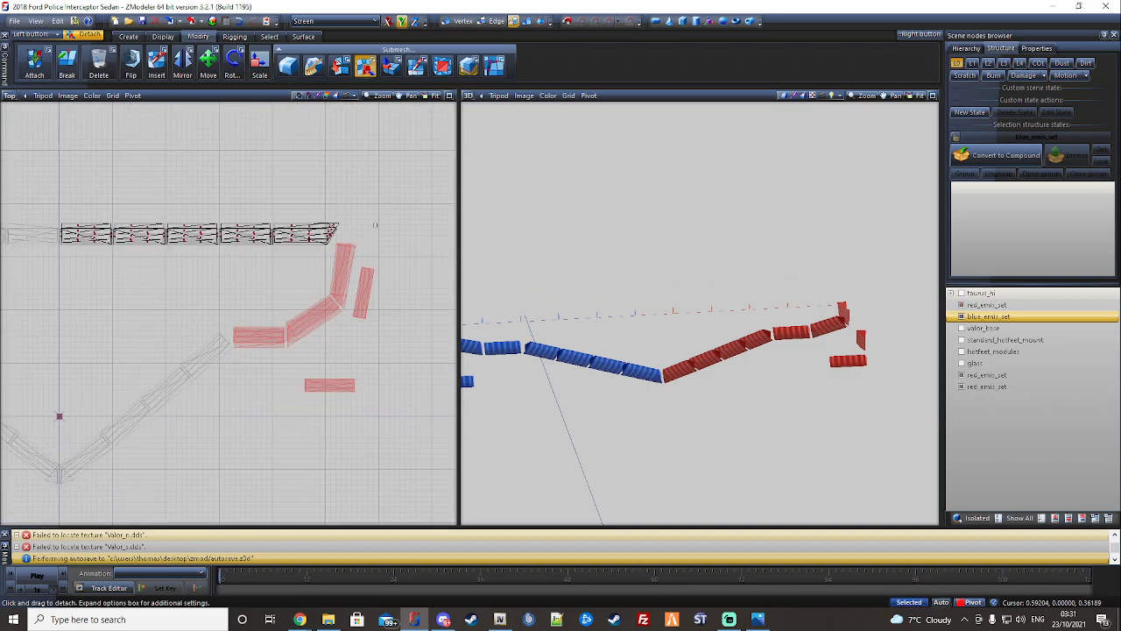
- Detach the small outermost module from the red corner and side group as its own object
key("4")
key("3")
left_click_drag(392, 340, 349, 296)
middle_click_drag(321, 353, 334, 361)
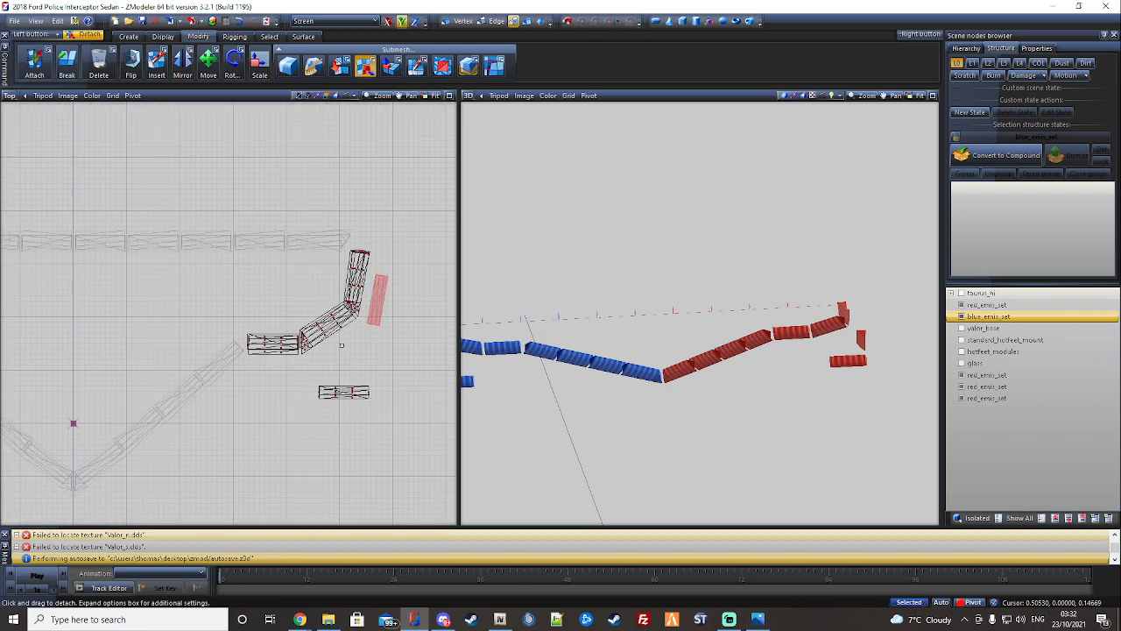
scroll(335, 360, "down", 3)
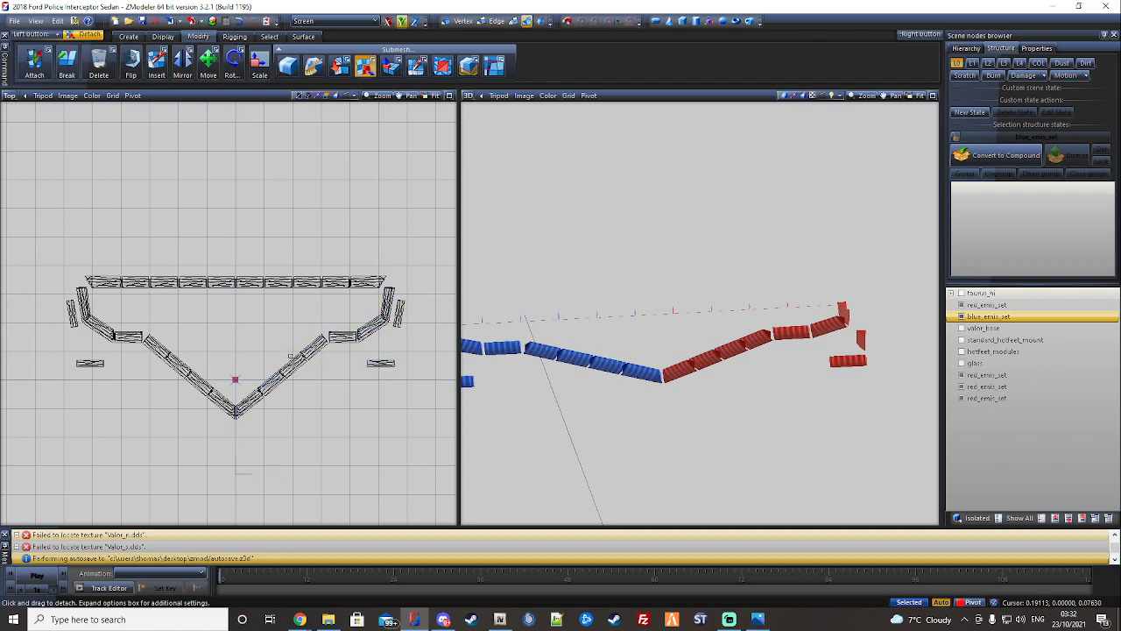
- Examine the straight row at the centre line where the blue and red halves meet
key("3")
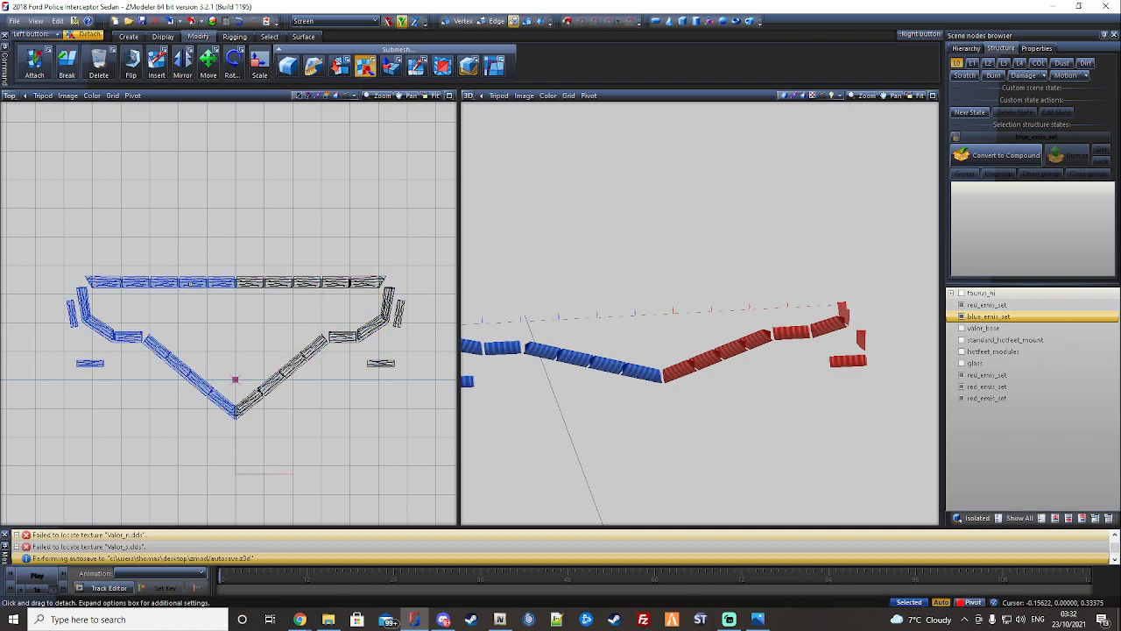
left_click(190, 284)
scroll(292, 284, "up", 2)
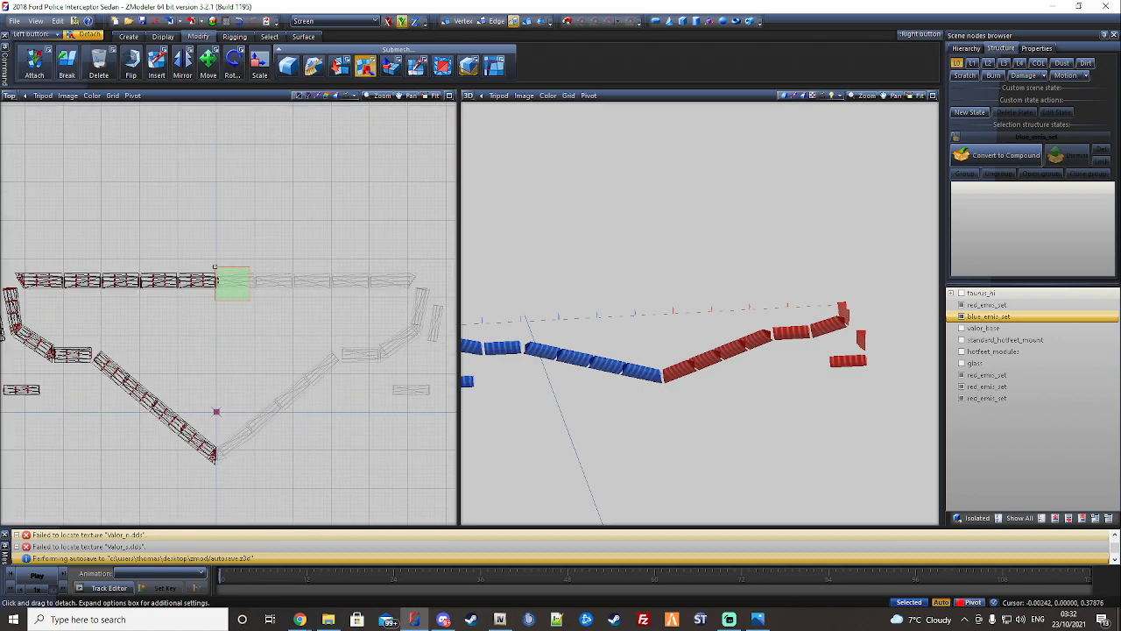
scroll(217, 267, "up", 1)
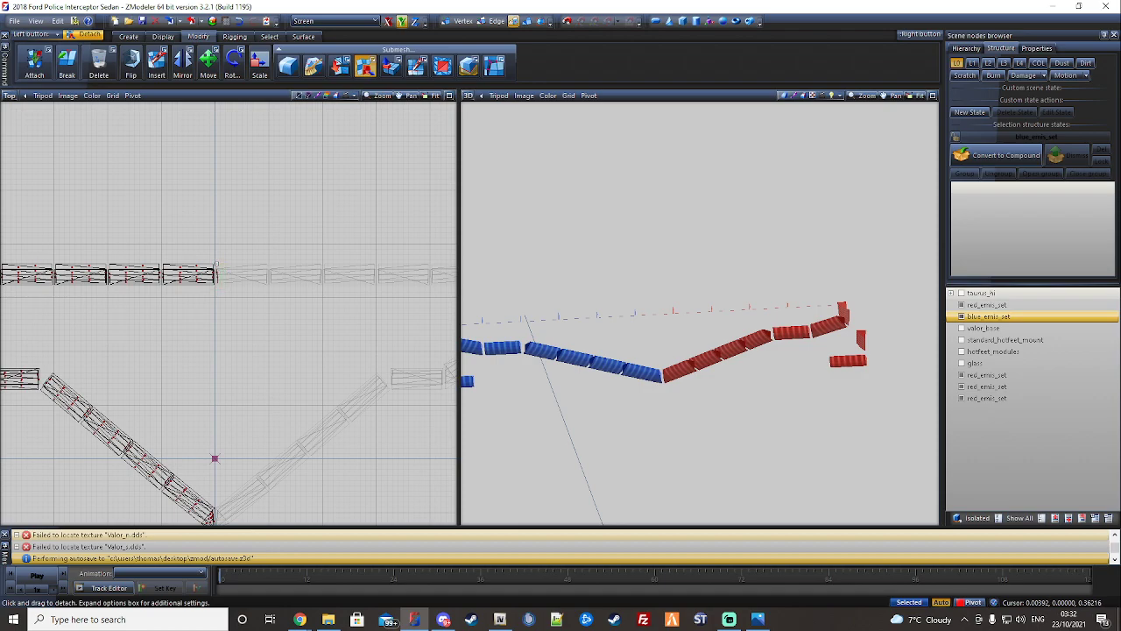
key("space")
scroll(241, 313, "down", 1)
middle_click_drag(240, 316, 300, 310)
key("4")
left_click(350, 268)
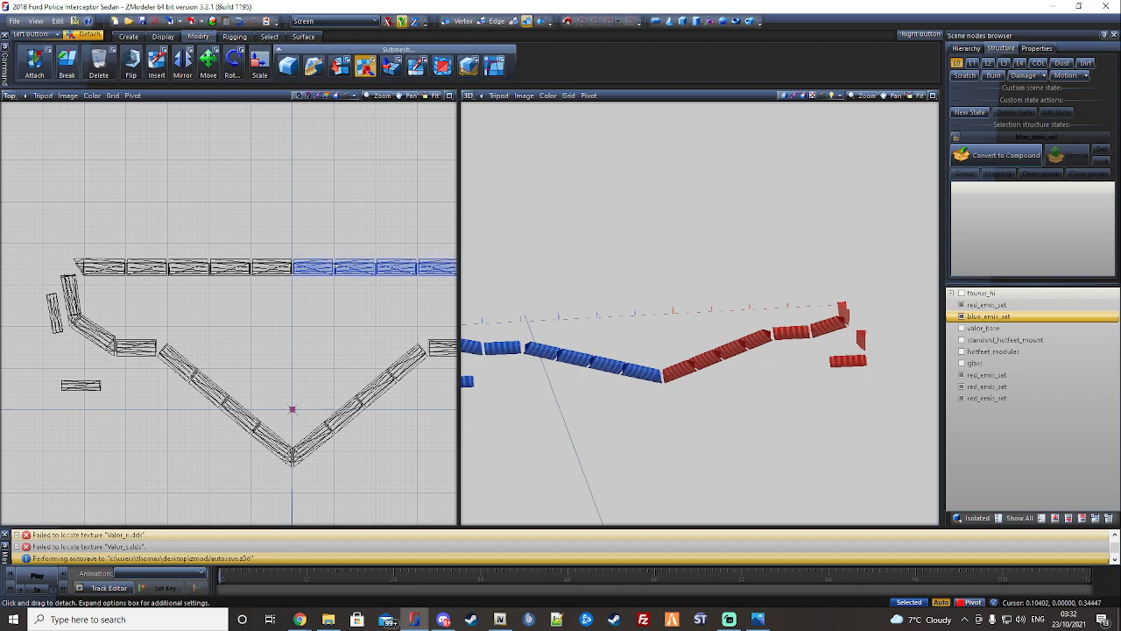
left_click(262, 264)
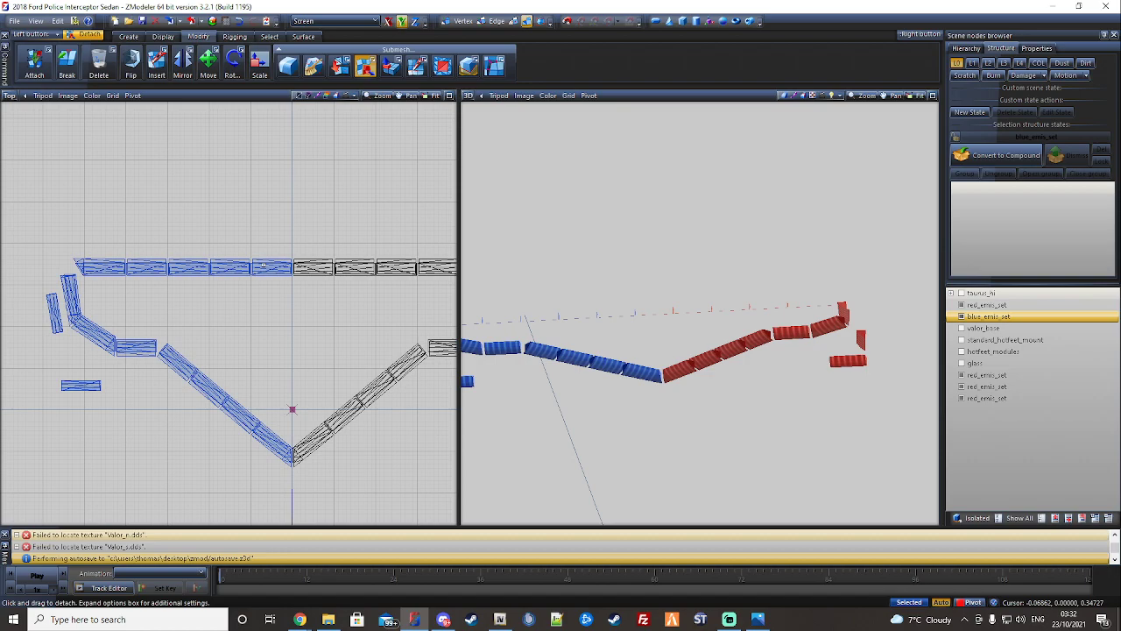
- Detach the polygons of the diagonal V-shaped row from blue_emis_set as a separate object
scroll(330, 283, "down", 2)
middle_click_drag(341, 350, 316, 359)
middle_click_drag(385, 348, 383, 349)
key("3")
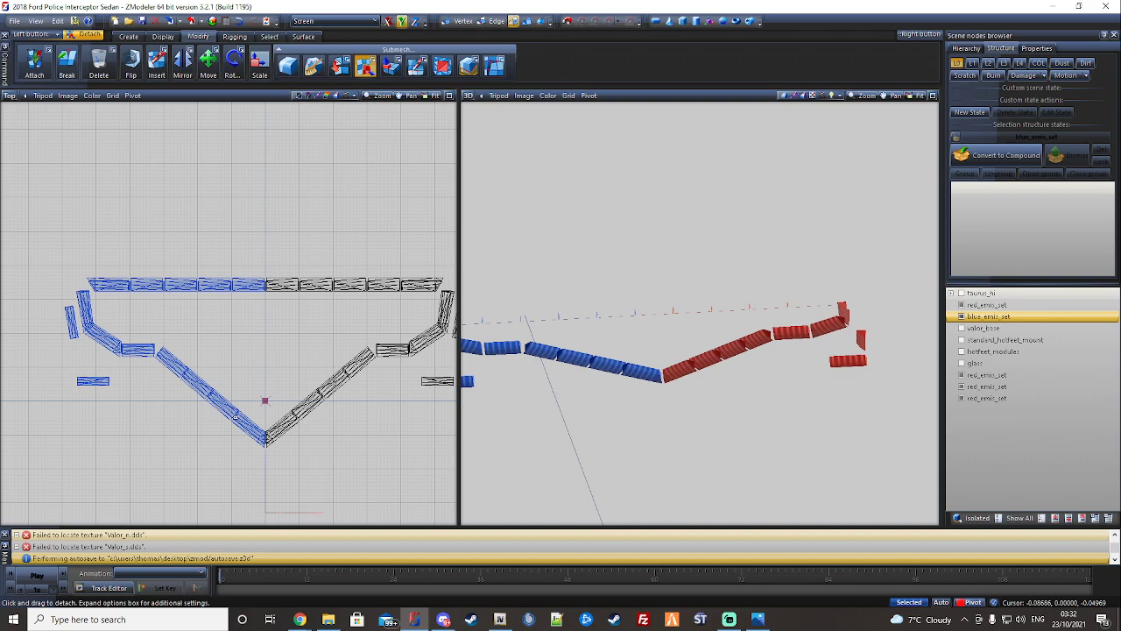
left_click(234, 417)
left_click_drag(334, 482, 155, 313)
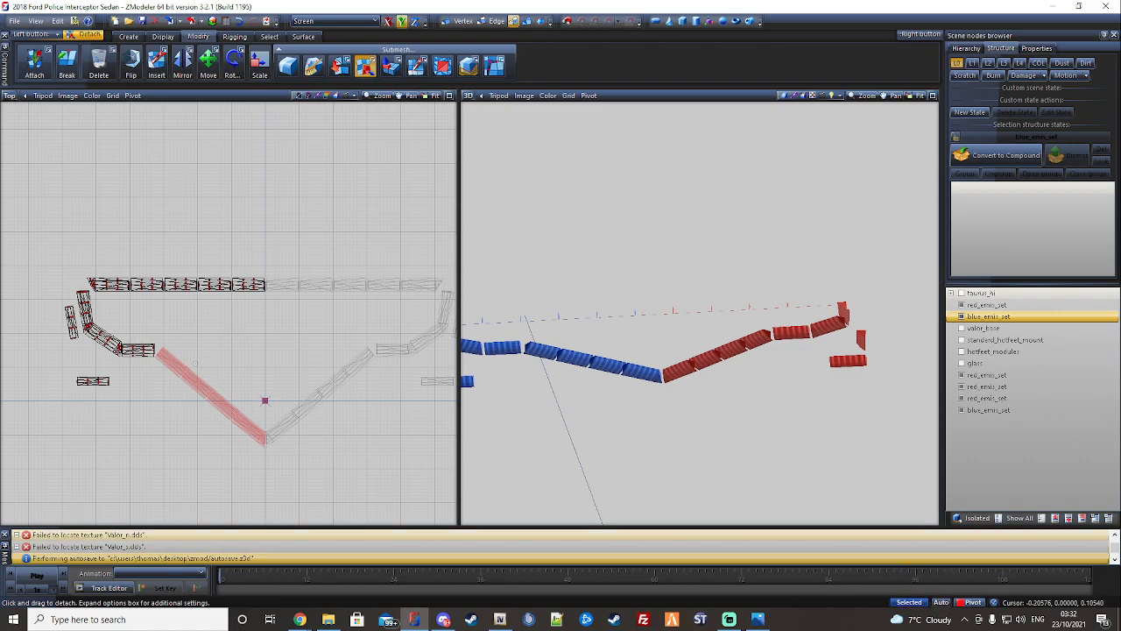
middle_click_drag(195, 364, 222, 375)
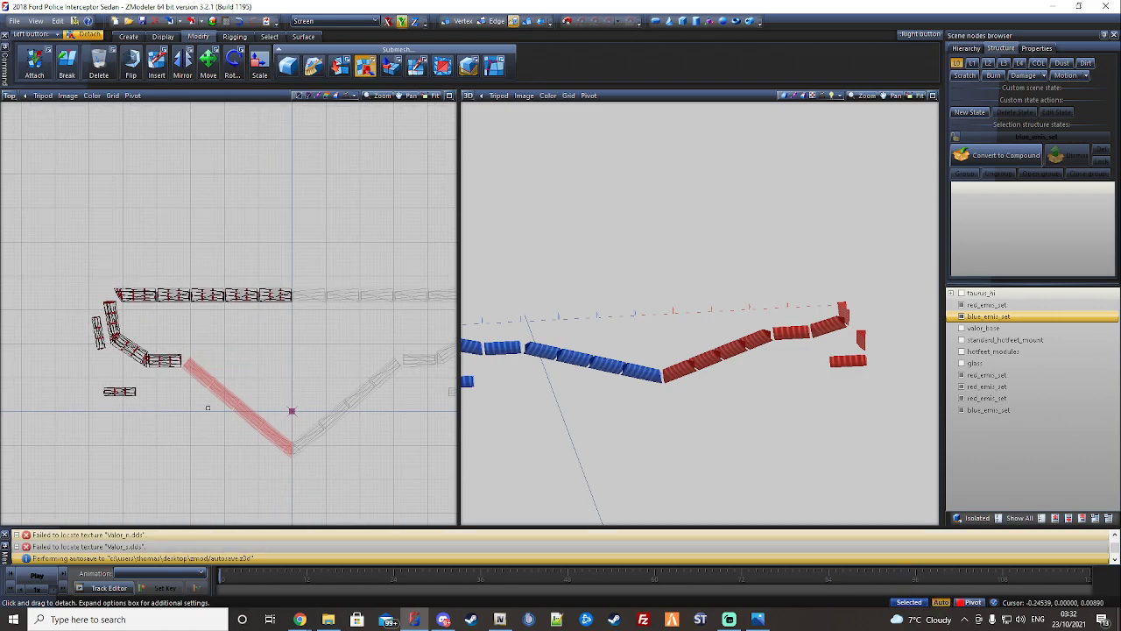
- Detach the angled corner modules and the loose side modules of the blue set from its straight row
key("4")
left_click_drag(157, 399, 208, 426)
key("space")
key("3")
key("space")
scroll(109, 359, "up", 1)
left_click_drag(72, 278, 124, 330)
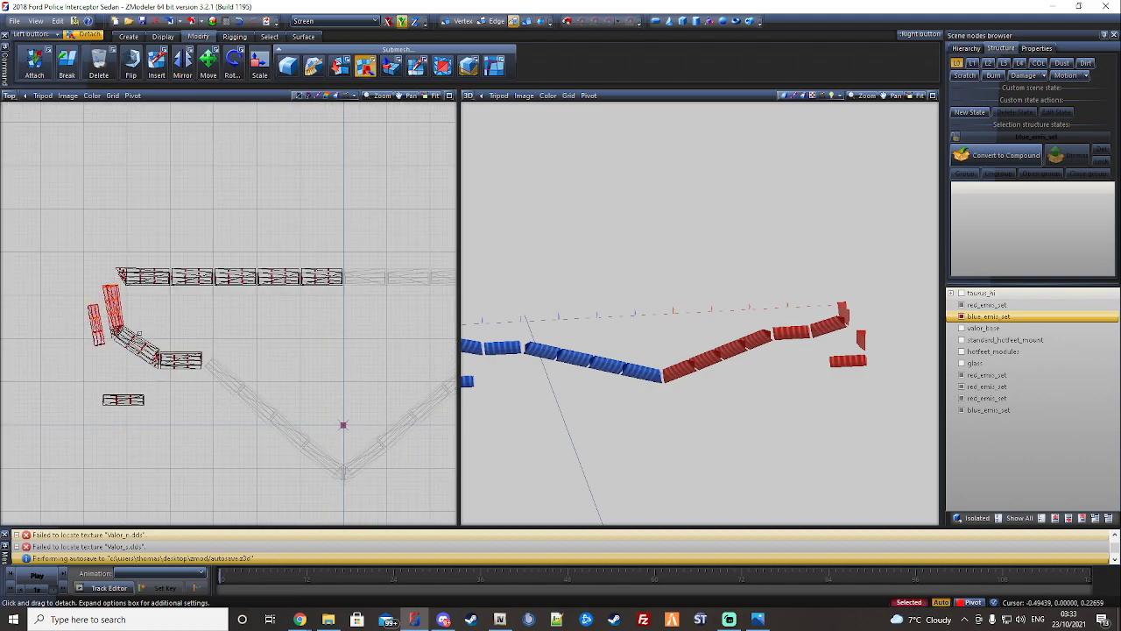
left_click_drag(235, 432, 45, 310)
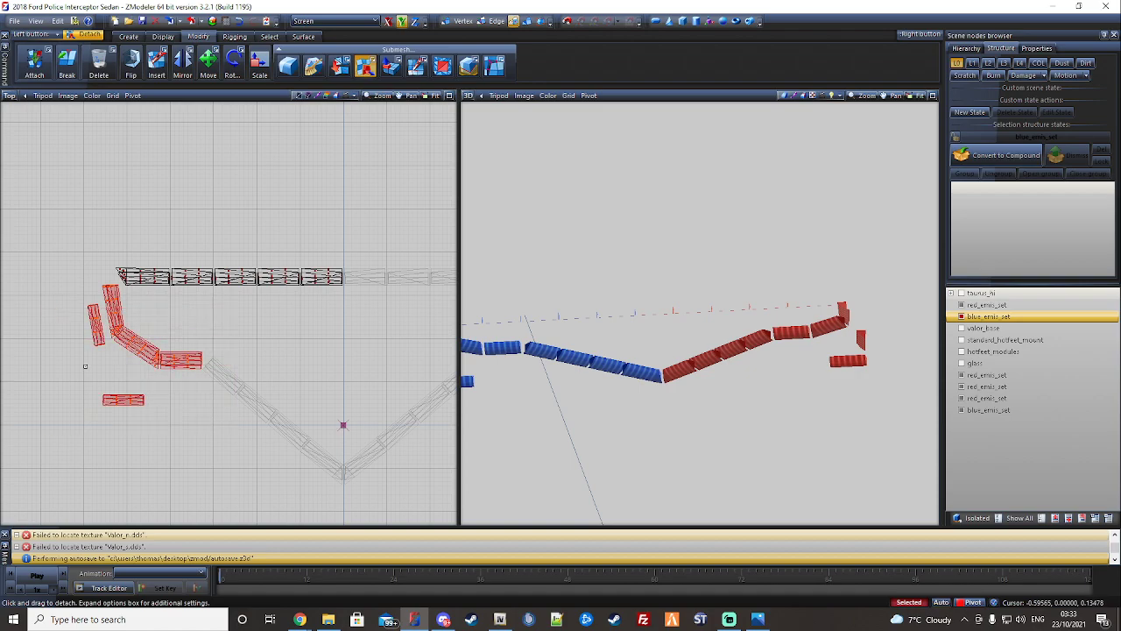
middle_click_drag(81, 375, 132, 385)
key("4")
key("space")
key("space")
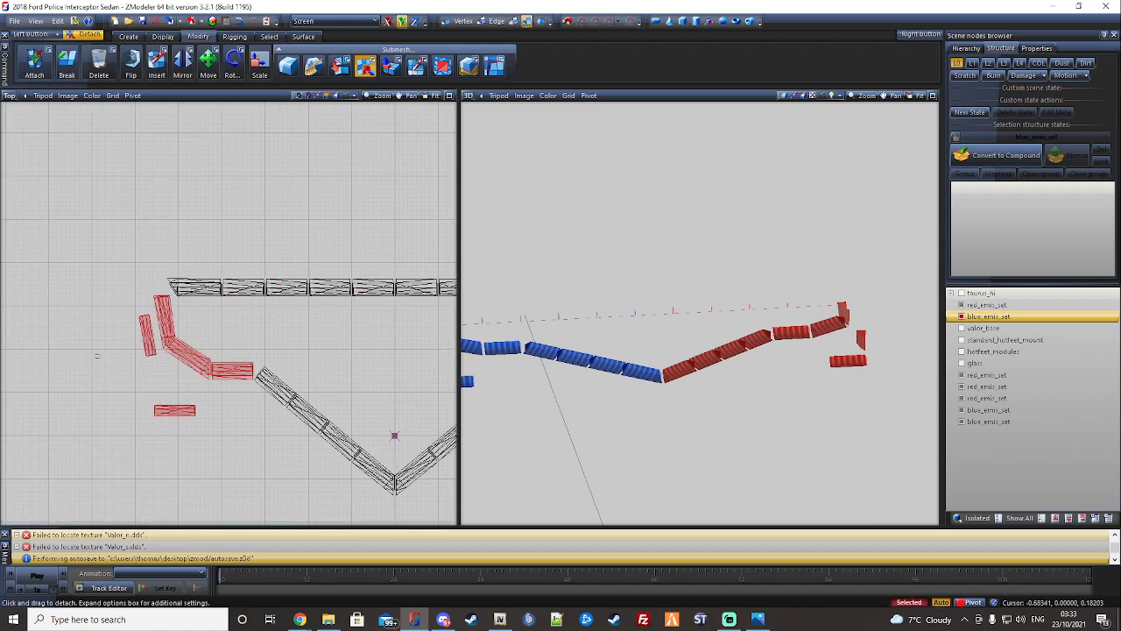
- Detach the small outermost module from the blue corner and side group, then return to object mode and clear the selection
key("space")
mouse_move(127, 308)
left_mouse_down()
mouse_move(153, 344)
mouse_move(115, 320)
left_mouse_up()
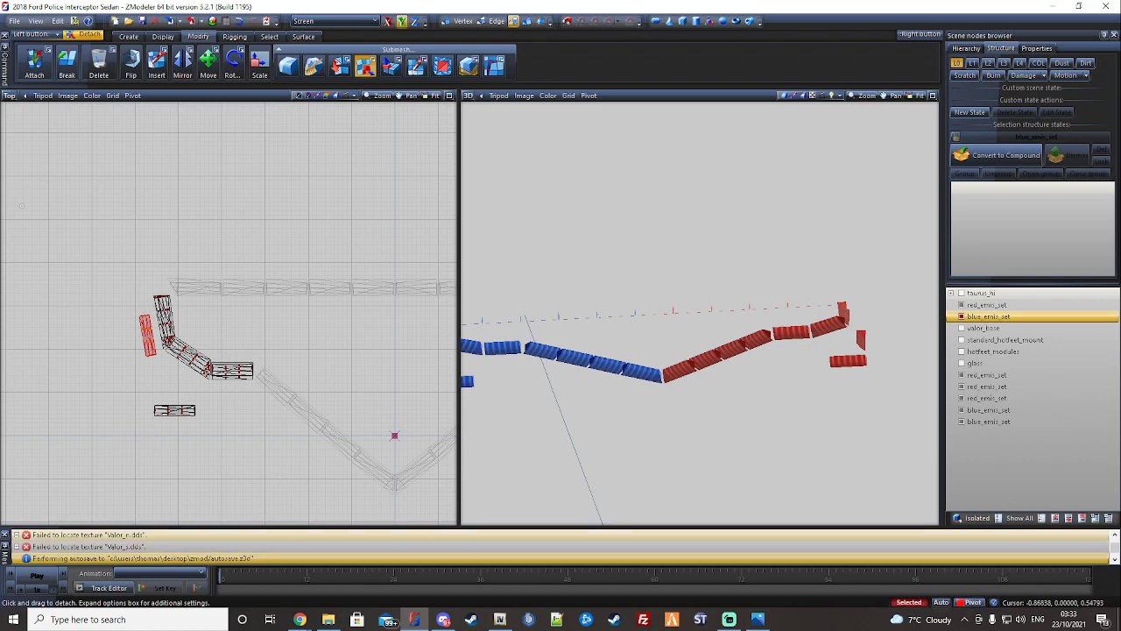
middle_click_drag(204, 180, 183, 173)
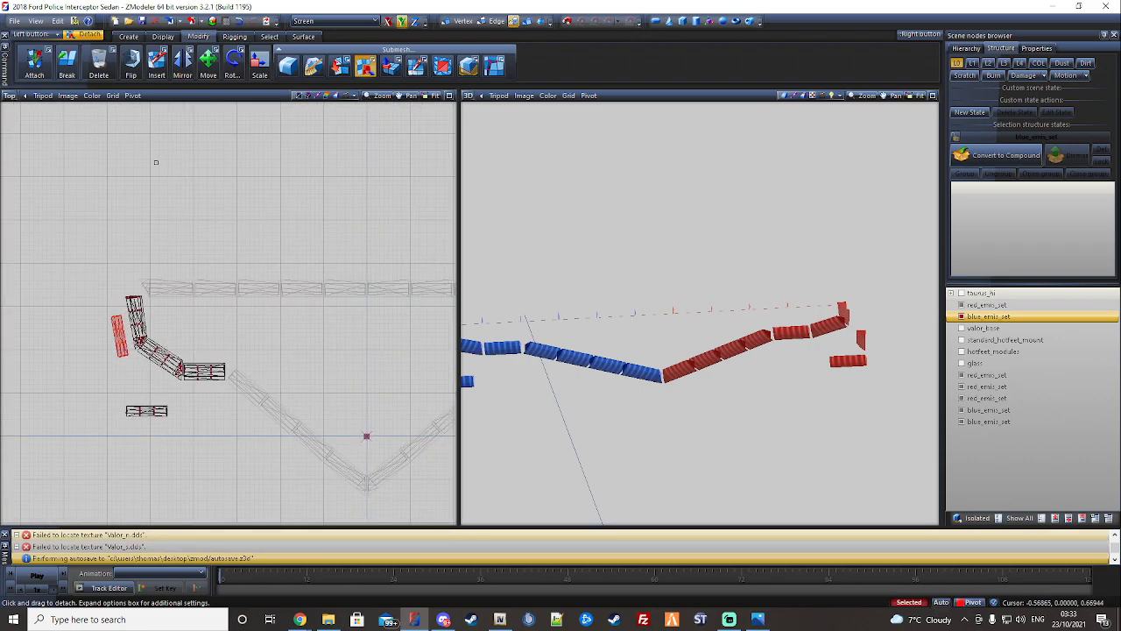
left_click(107, 335)
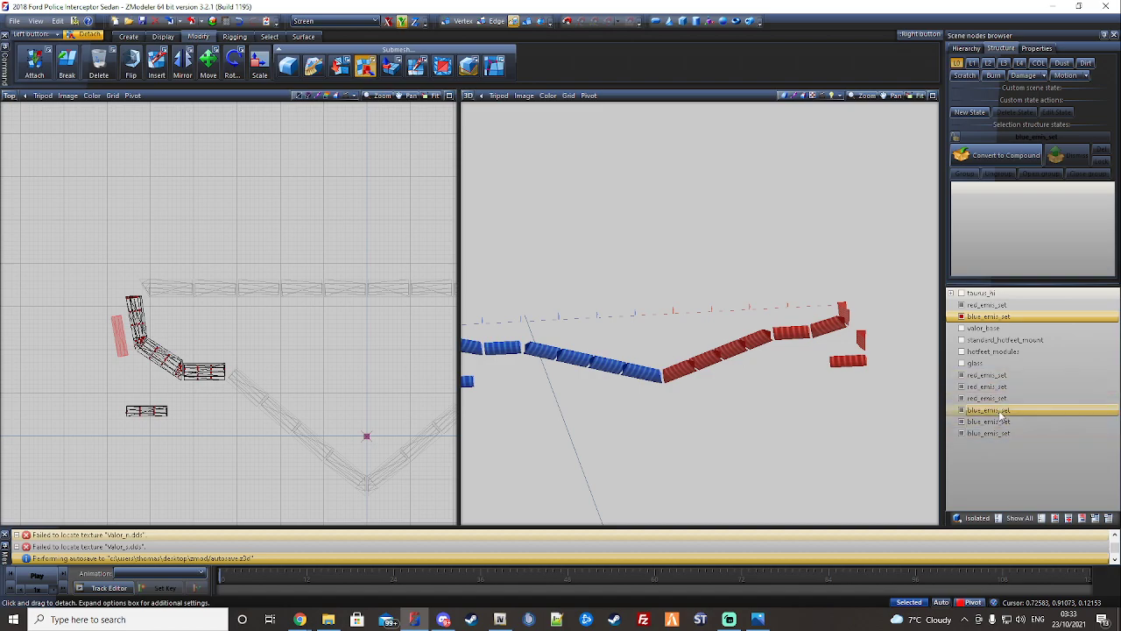
middle_click_drag(237, 281, 248, 278)
key("4")
key("space")
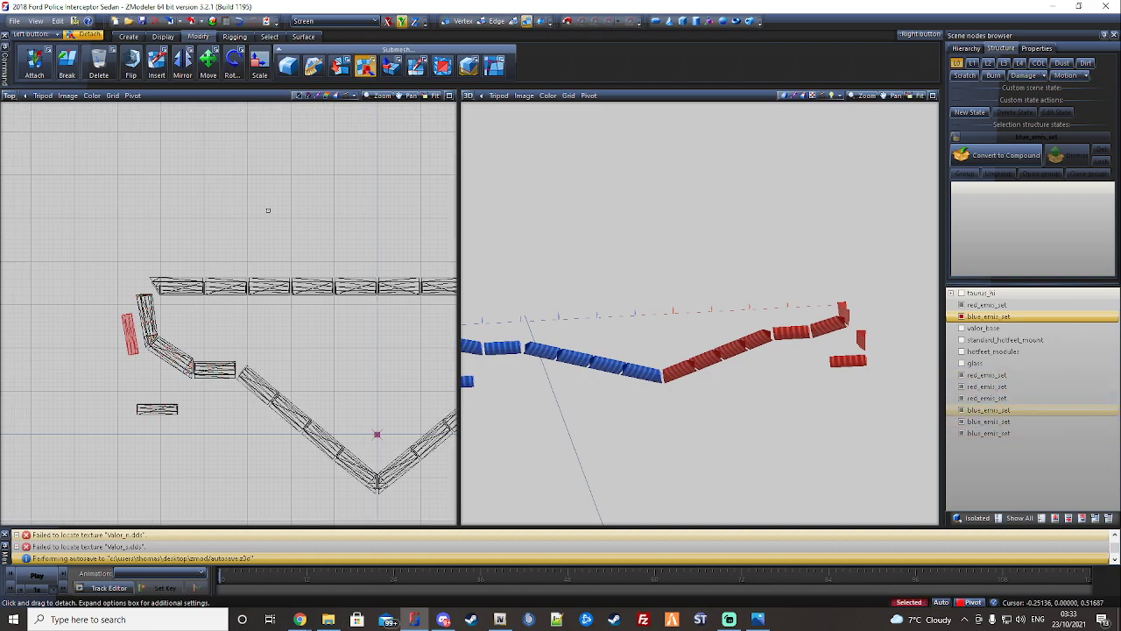
middle_click_drag(331, 223, 313, 215)
left_click_drag(307, 210, 254, 170)
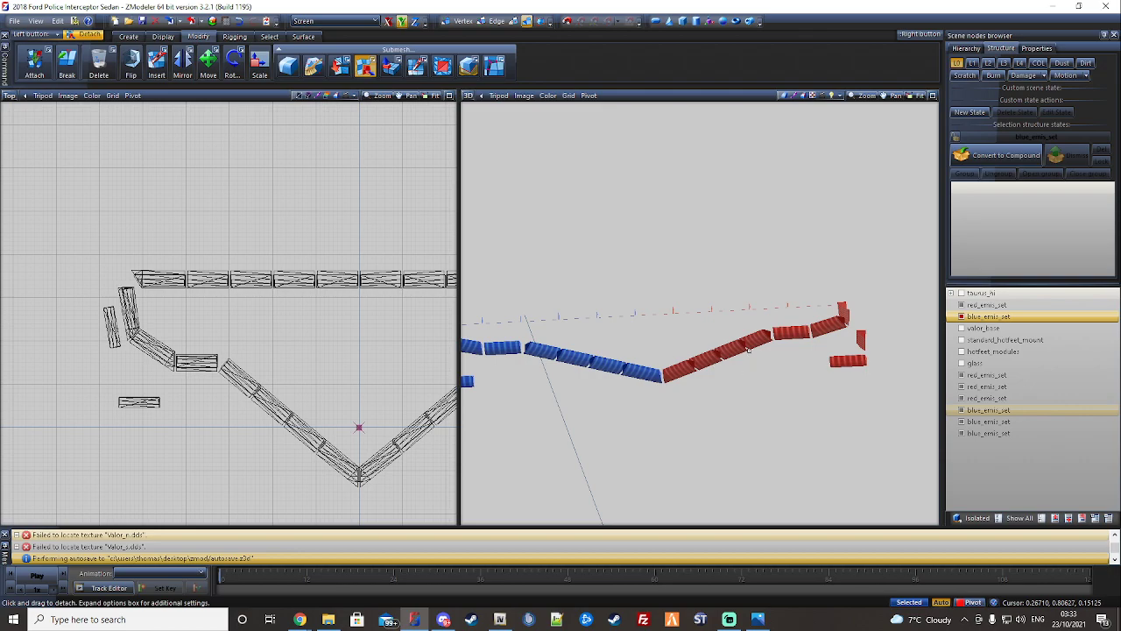
- Attach the blue corner and side modules to the blue diagonal row to form a single object
left_click(186, 363)
left_click(250, 391)
scroll(252, 393, "down", 3)
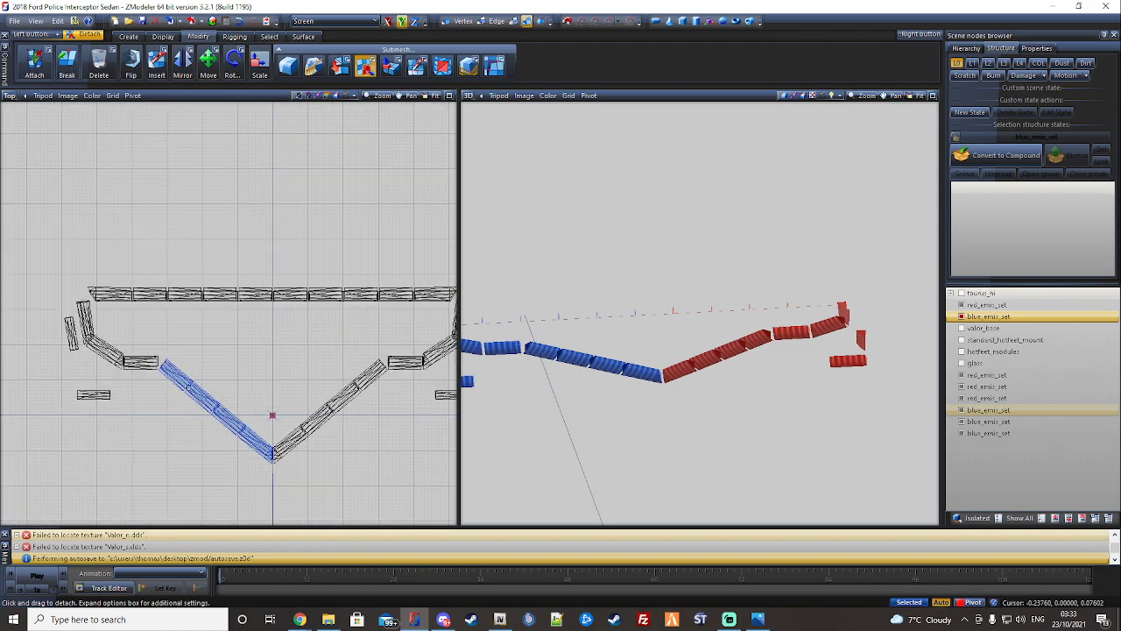
left_click(35, 59)
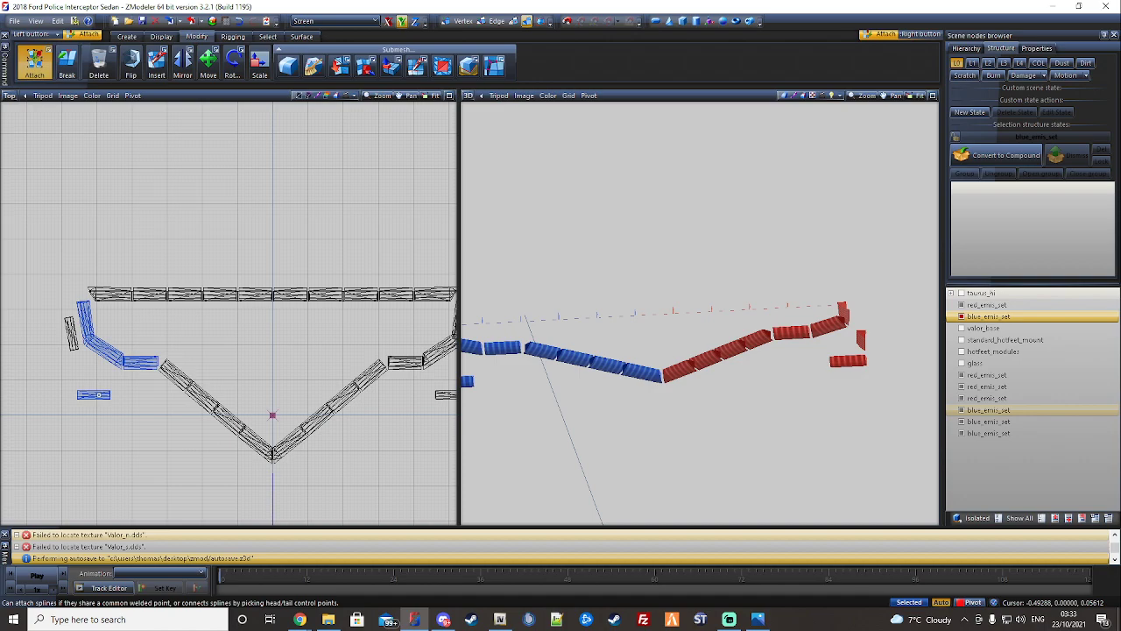
left_click(132, 362)
left_click(175, 377)
- Attach the red diagonal row and the red corner and side modules into a single object
middle_click_drag(205, 376, 171, 383)
left_click(276, 430)
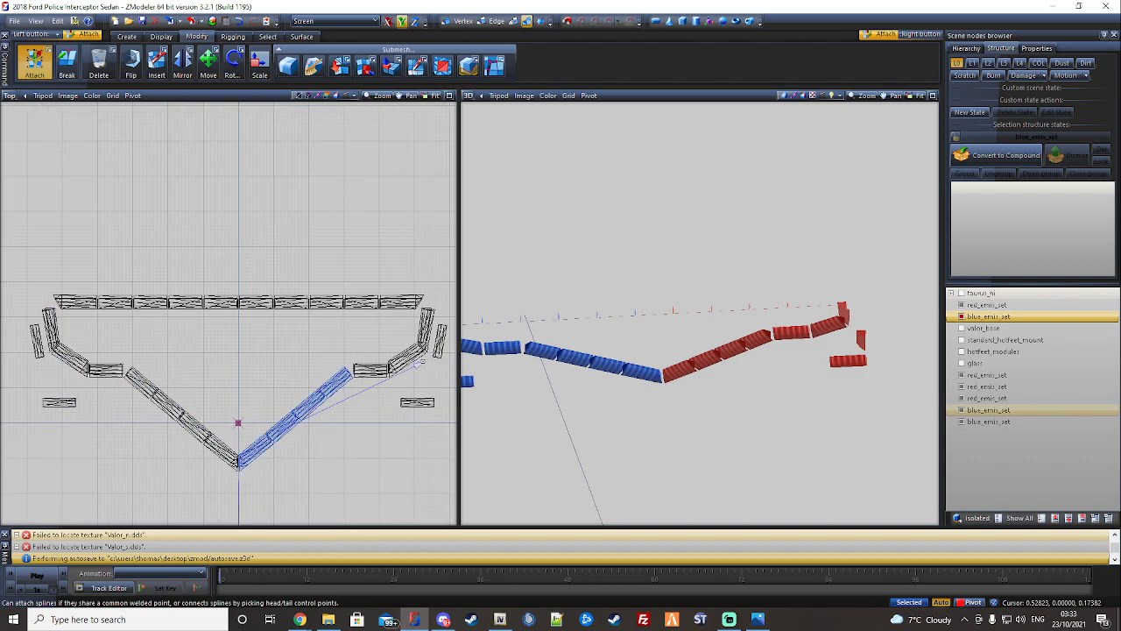
left_click(394, 366)
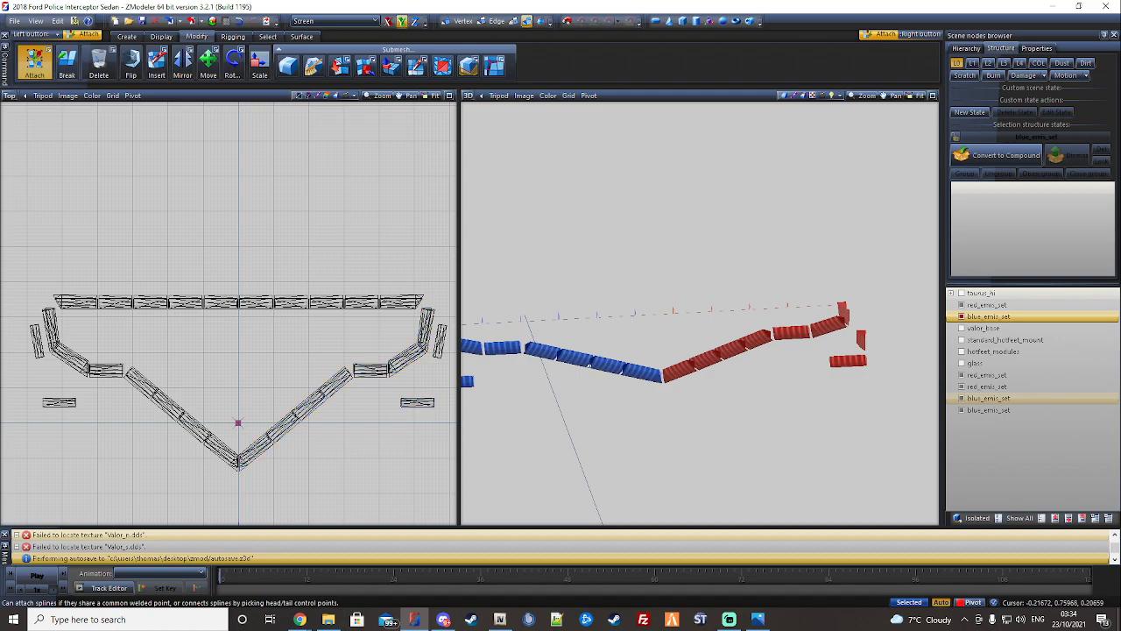
- Select the combined blue diagonal and corner set in the Top view
left_click_drag(221, 477, 137, 371)
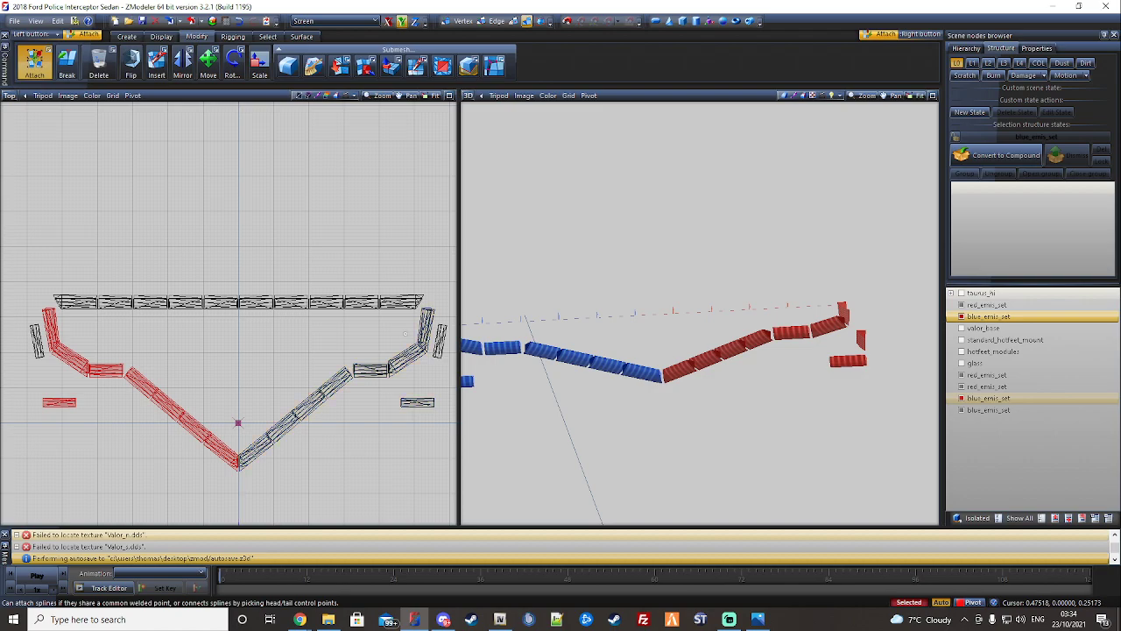
left_click(146, 396)
left_click_drag(206, 449, 95, 345)
left_click_drag(433, 466, 85, 266)
left_click_drag(199, 472, 122, 412)
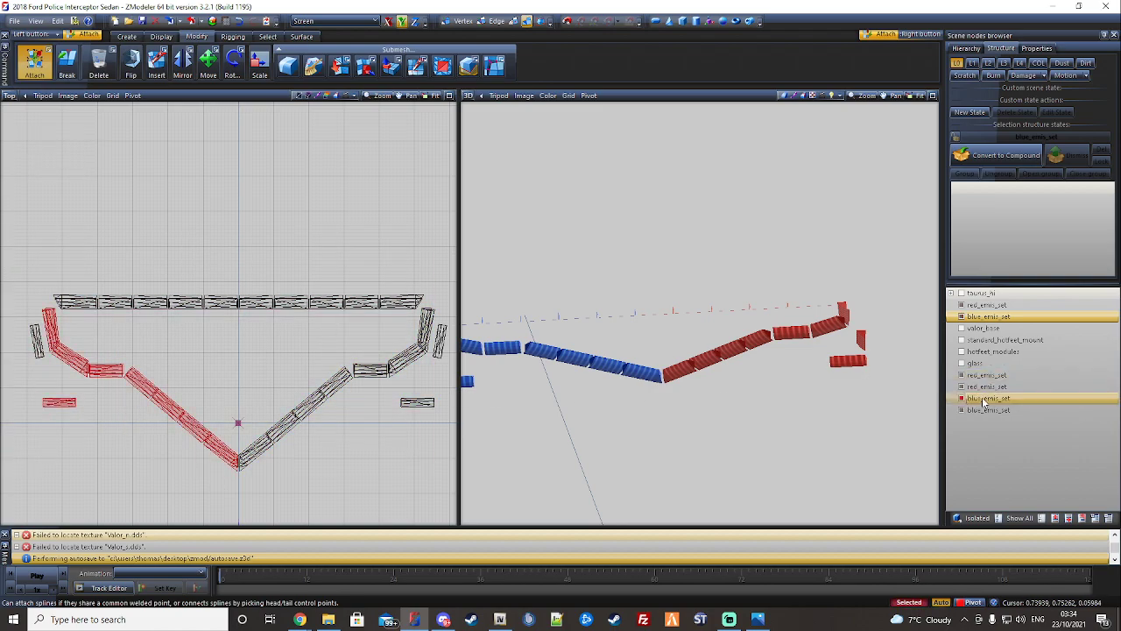
- Rename the node of the blue diagonal and corner set as siren1
double_click(1024, 402)
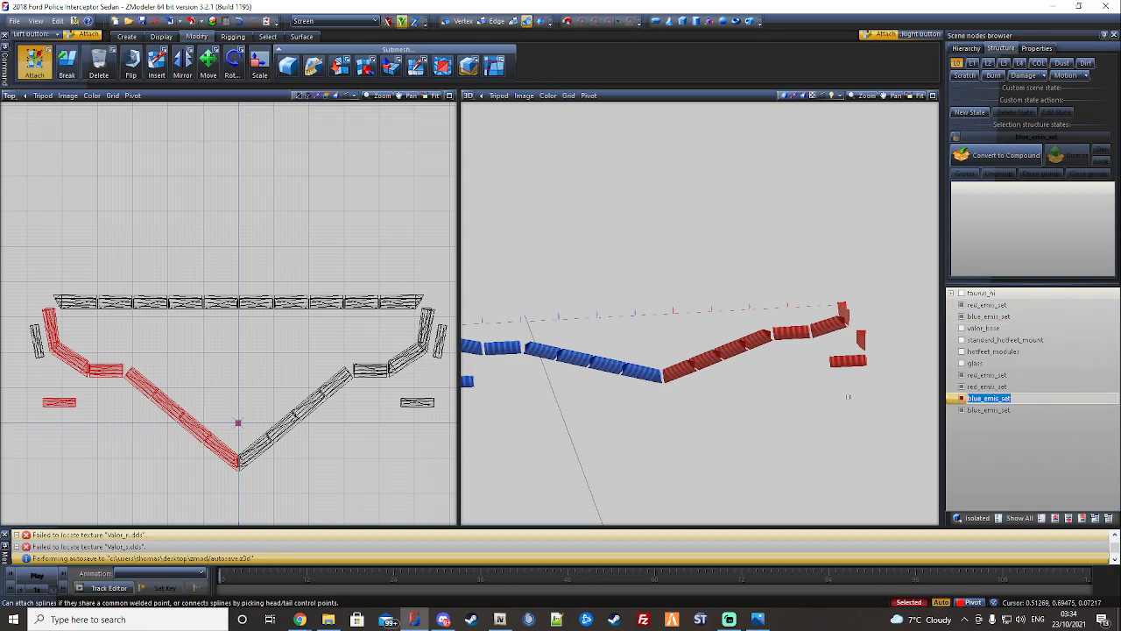
type("siren1")
key("Return")
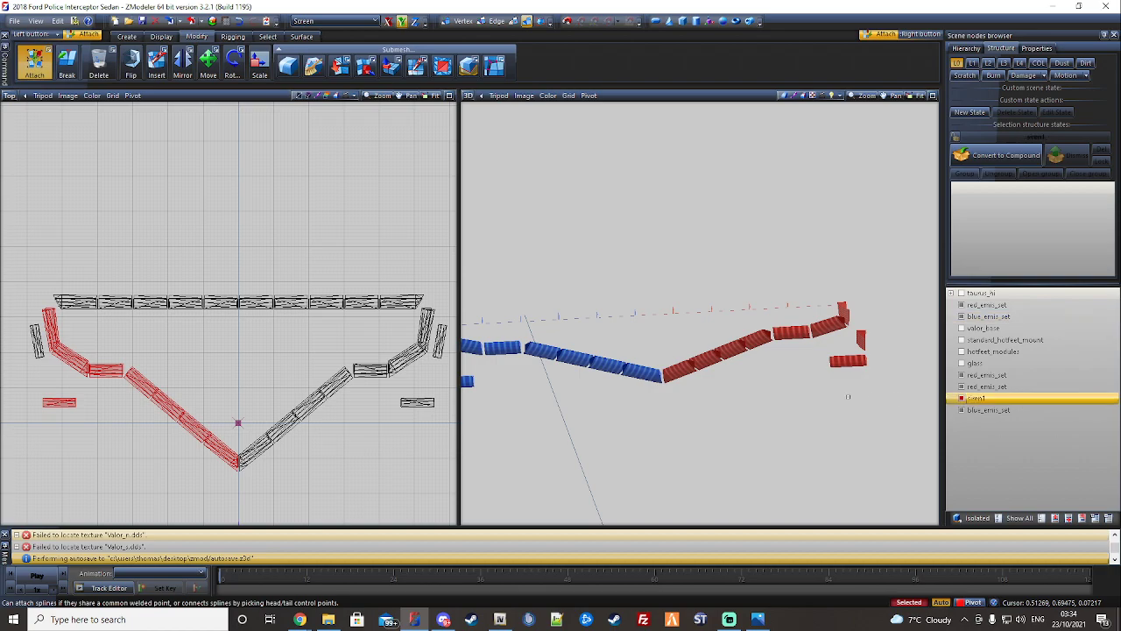
- Select the red diagonal and corner set in the Top view and rename its node as siren2
left_click_drag(361, 453, 293, 375)
left_click(1012, 378)
type("siren2")
key("Return")
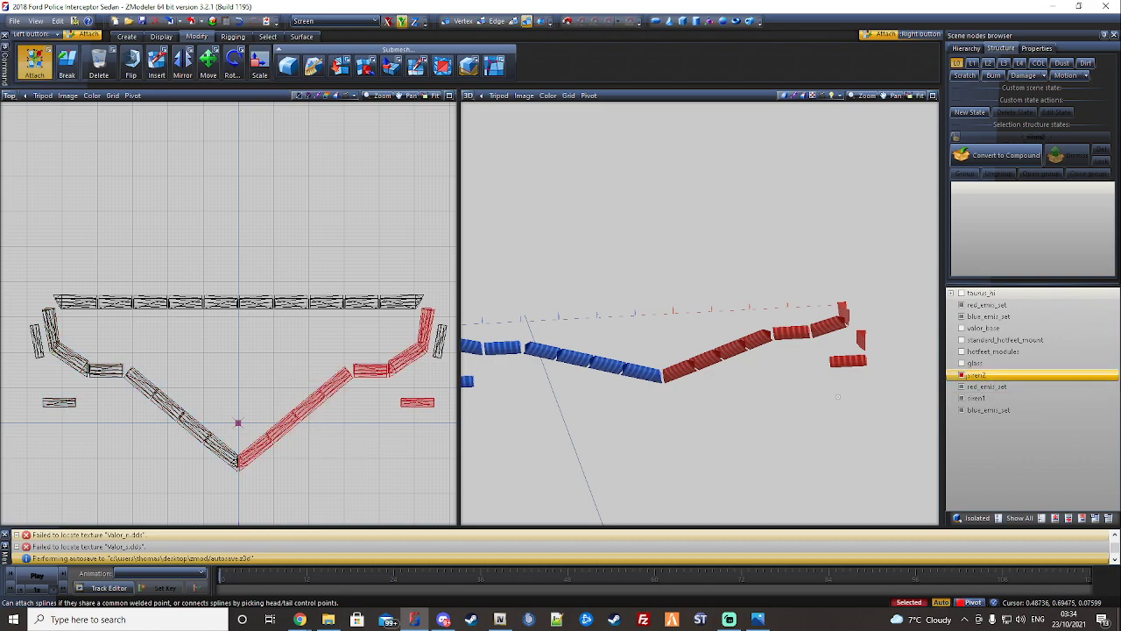
- Select the red half of the straight rear row and rename its node as siren3
middle_click_drag(269, 343, 275, 346)
key("Escape")
left_click(361, 305)
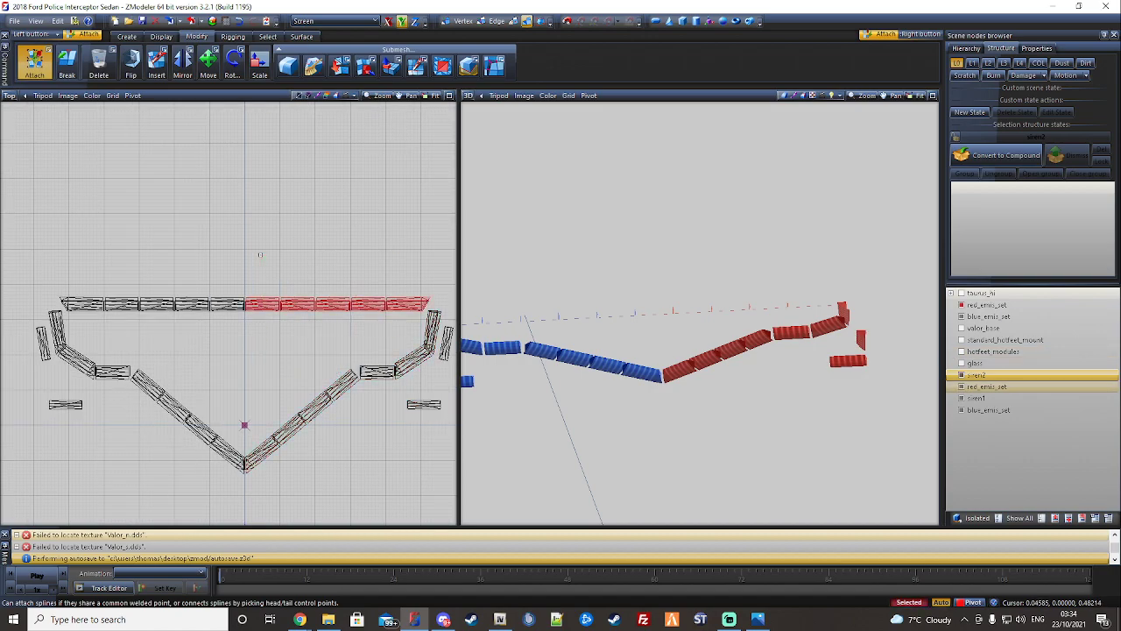
left_click(1008, 306)
left_click(1008, 305)
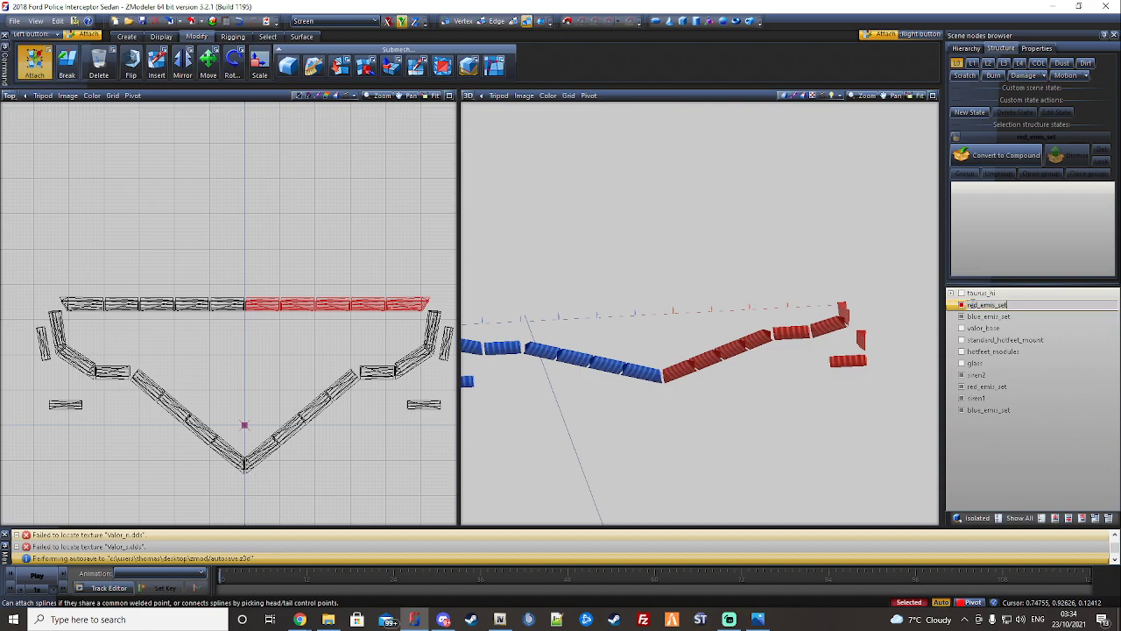
type("siren3")
key("Return")
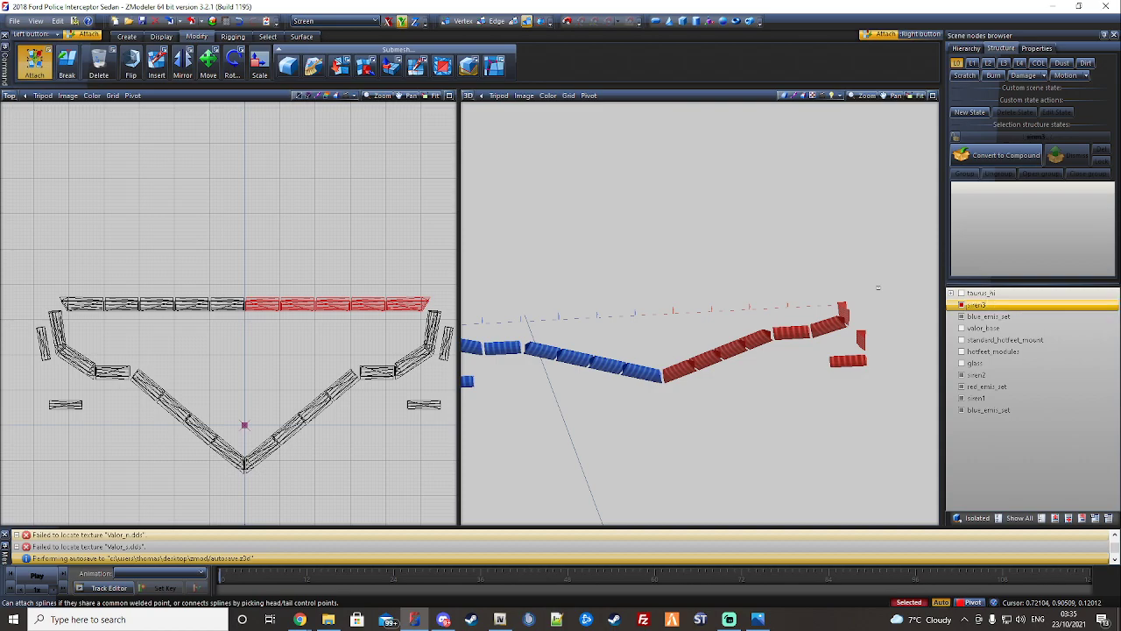
- Select the blue half of the straight rear row and rename its node as siren4
left_click(263, 304)
left_click(162, 303)
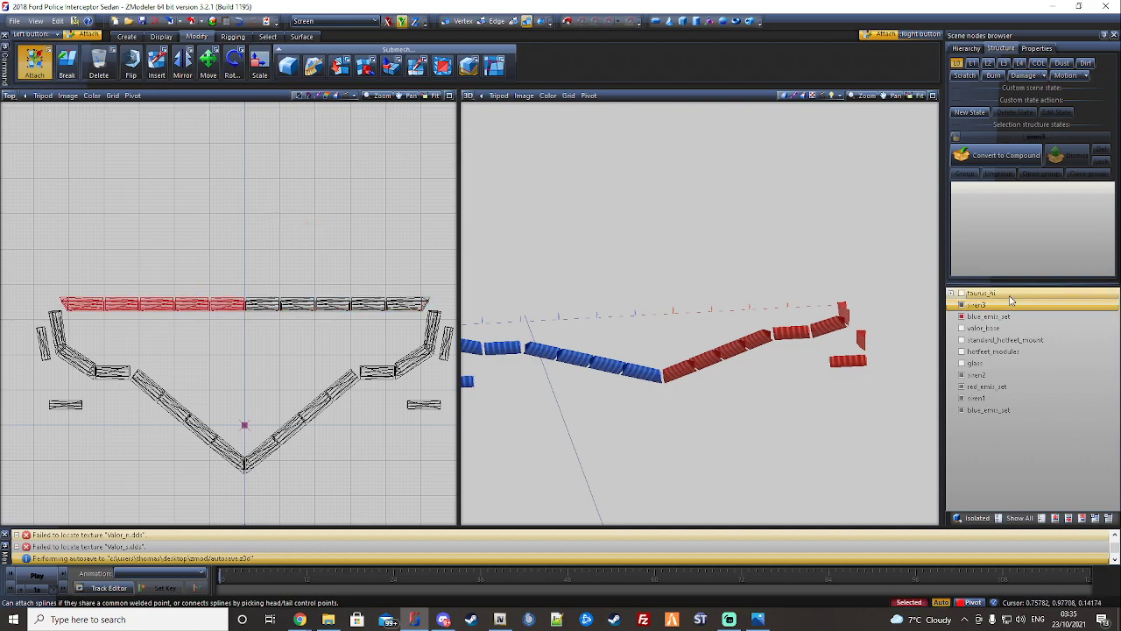
double_click(1009, 317)
left_click_drag(1011, 317, 962, 319)
type("siren4")
key("Return")
- Select the small outermost blue side module and rename its node as siren5
left_click(115, 369)
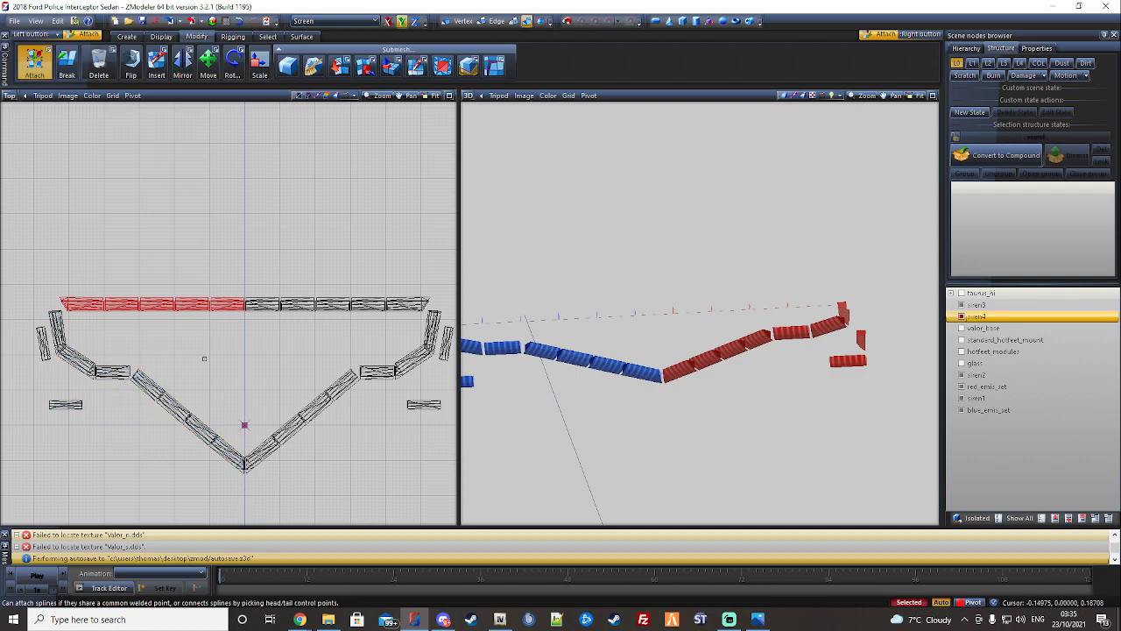
key("space")
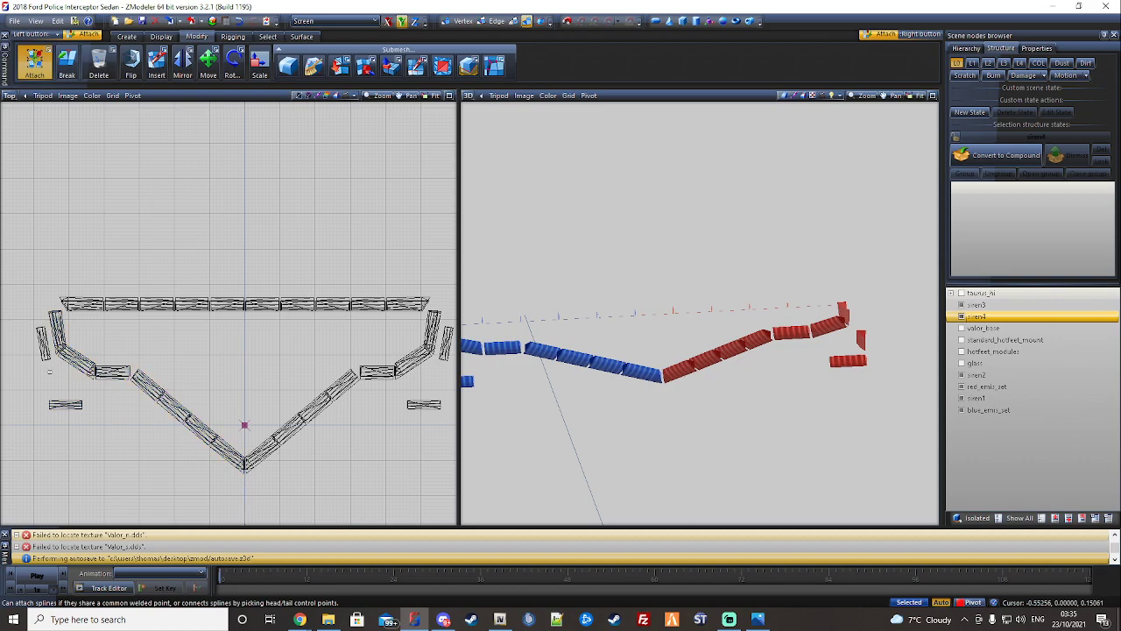
left_click(42, 344)
double_click(1019, 409)
left_click_drag(1011, 409, 880, 402)
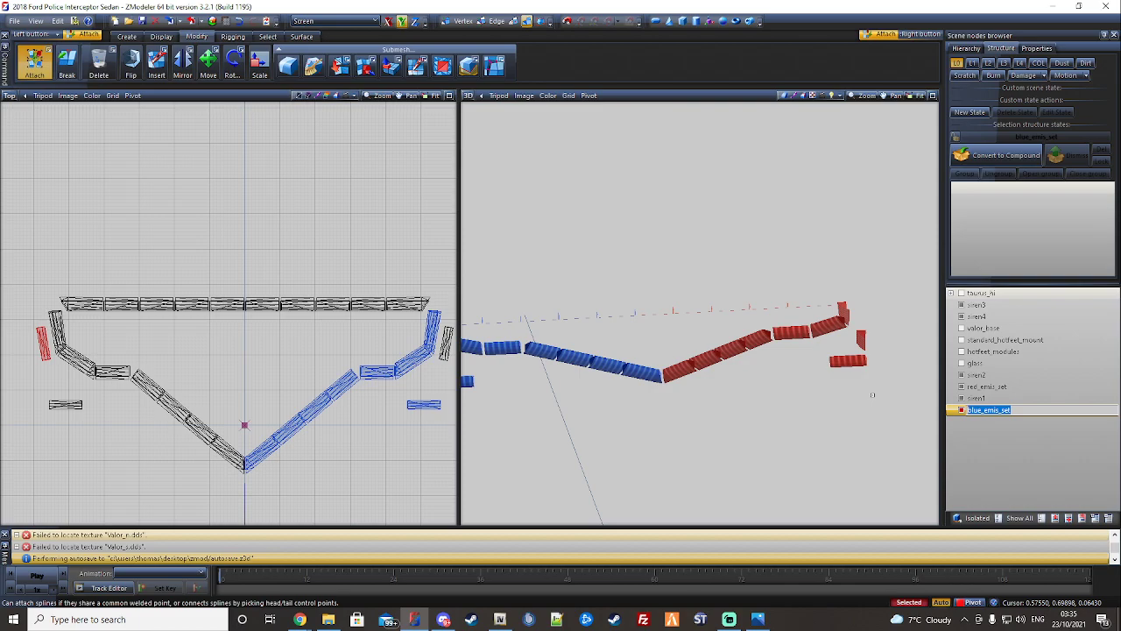
type("siren5")
key("Return")
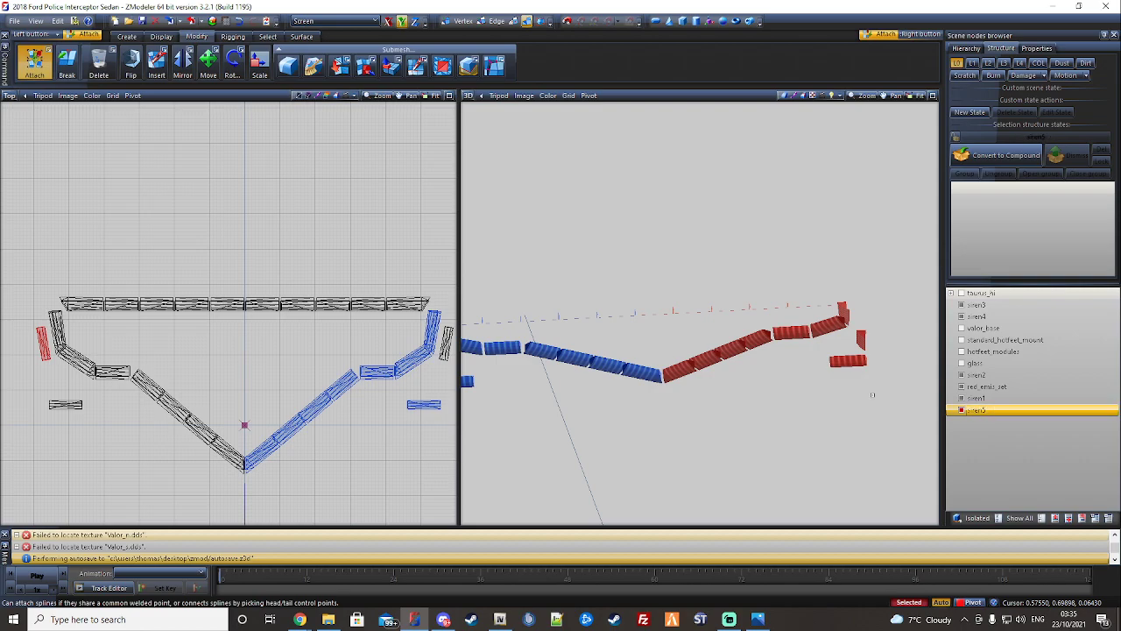
- Select the small outermost red side module and rename its node as siren6
middle_click_drag(333, 325, 313, 318)
left_click(427, 337)
left_click(1002, 390)
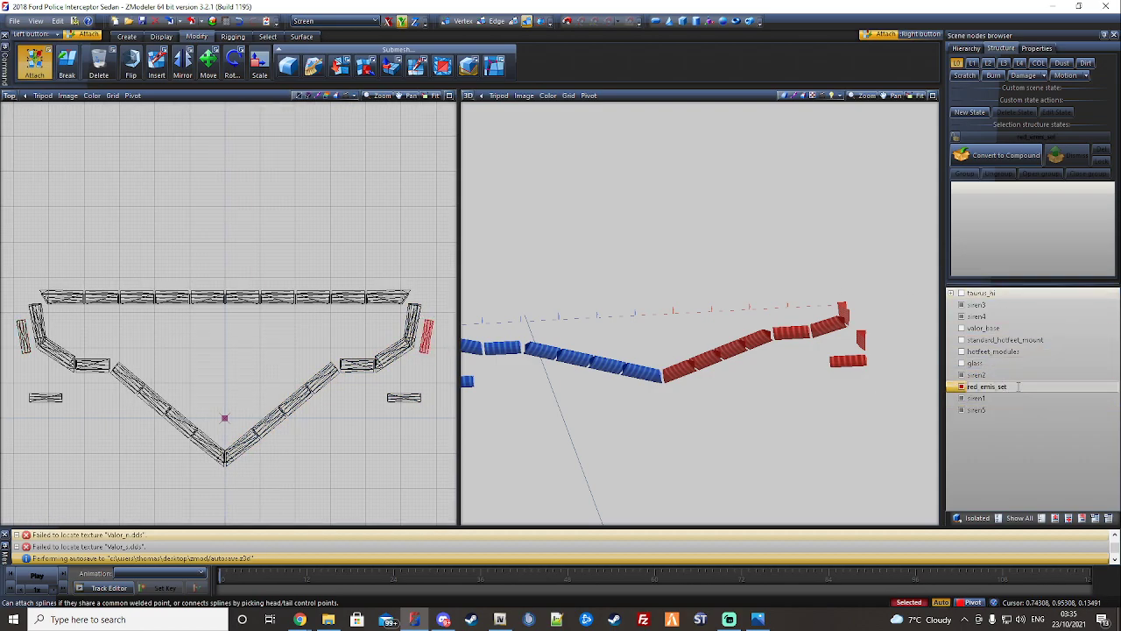
type("siren6")
key("Return")
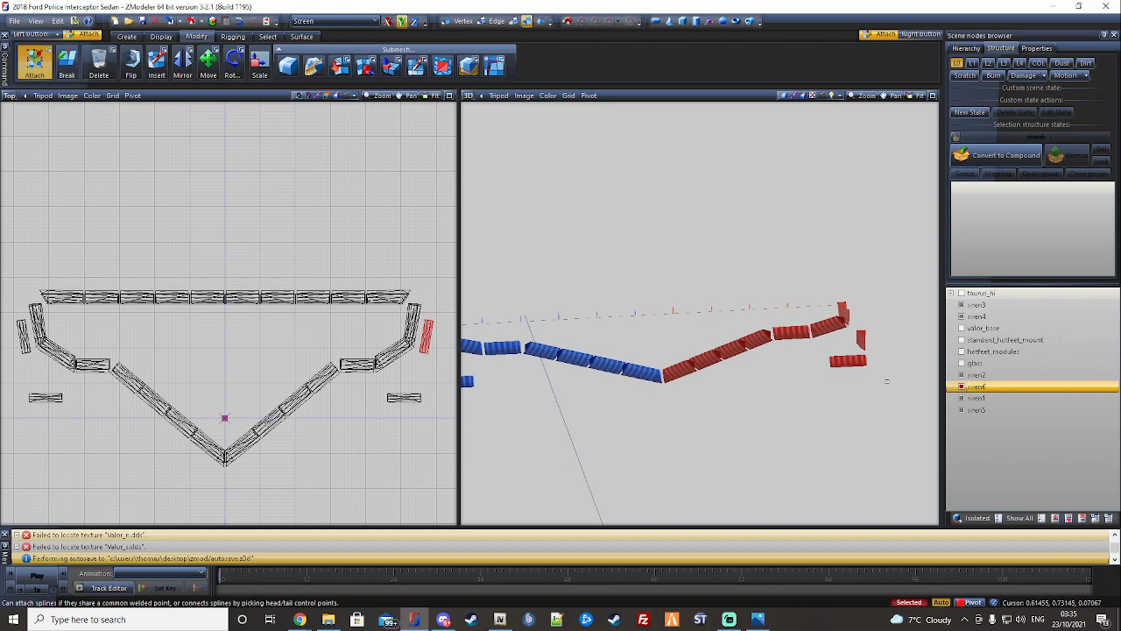
- Move all the siren nodes together above valor_base in the node tree, with siren1 first, and select all six
left_click(991, 398)
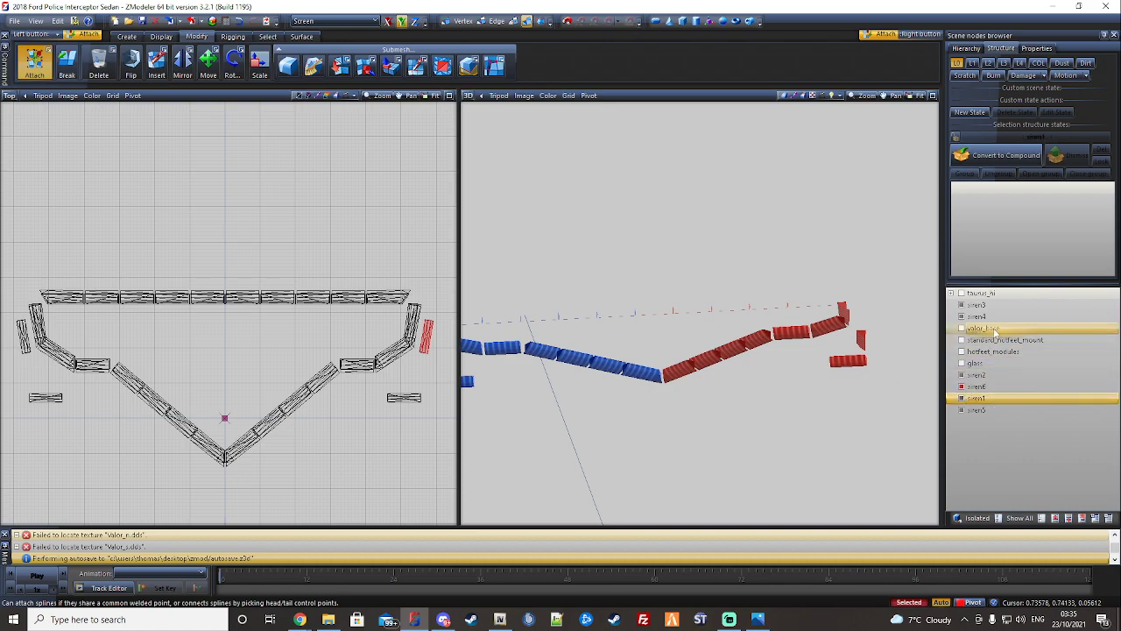
left_click_drag(987, 302, 986, 304)
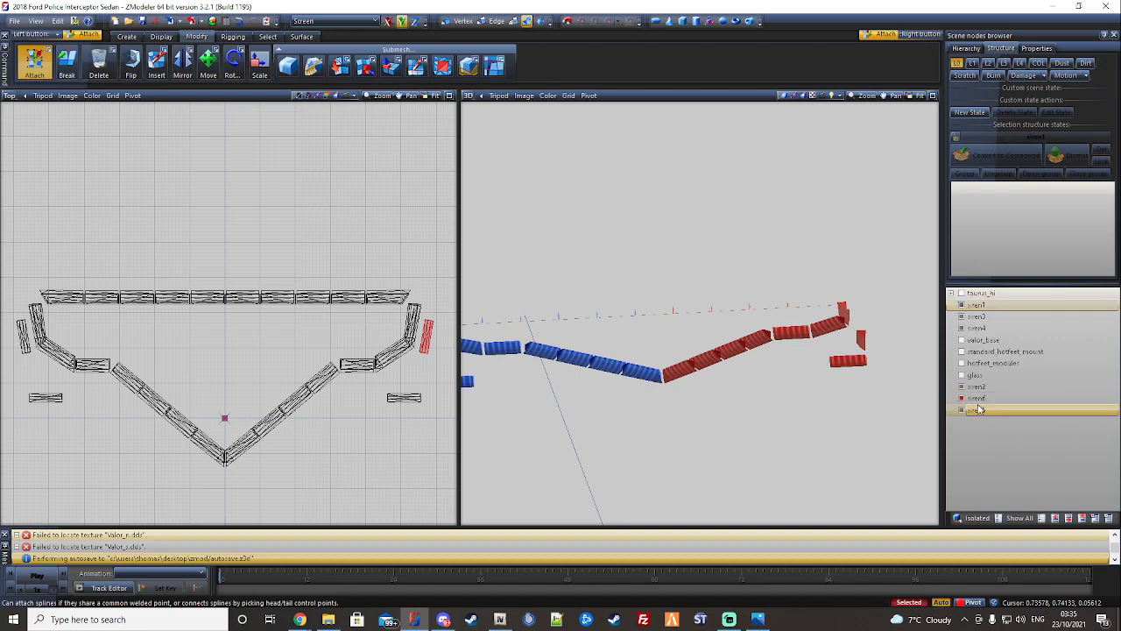
left_click(980, 408)
left_click(983, 388, "shift")
left_click_drag(985, 394, 985, 334)
left_click(975, 305, "shift")
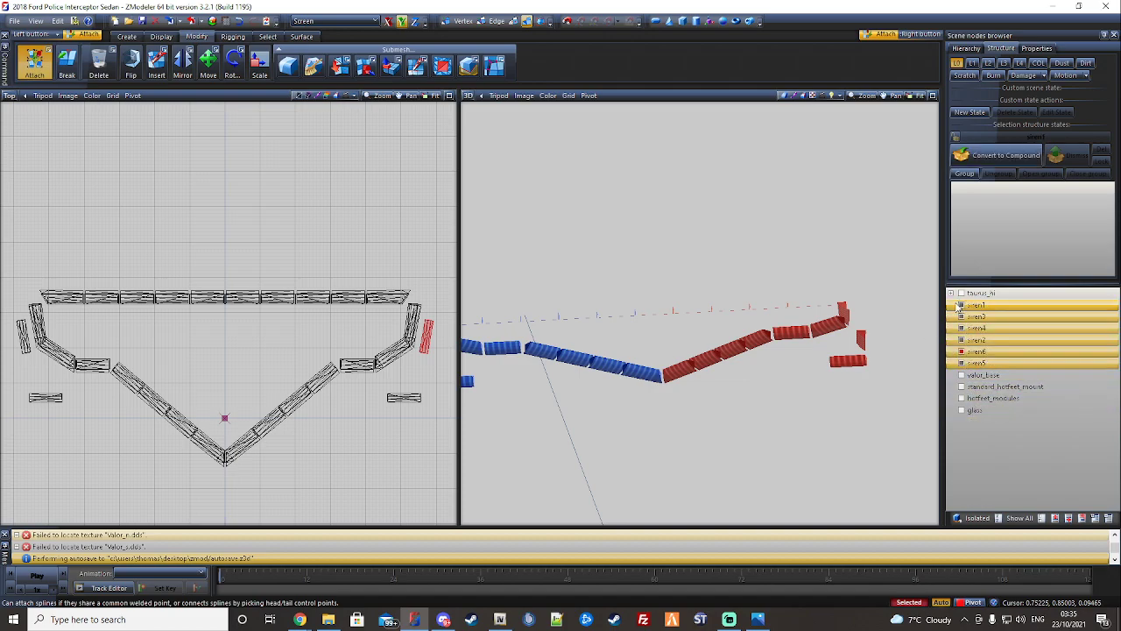
- Hide the six siren nodes and show valor_base and standard_hotfeet_mount
double_click(962, 305)
left_click(961, 306)
left_click(1035, 361)
left_click(961, 375)
left_click(962, 386)
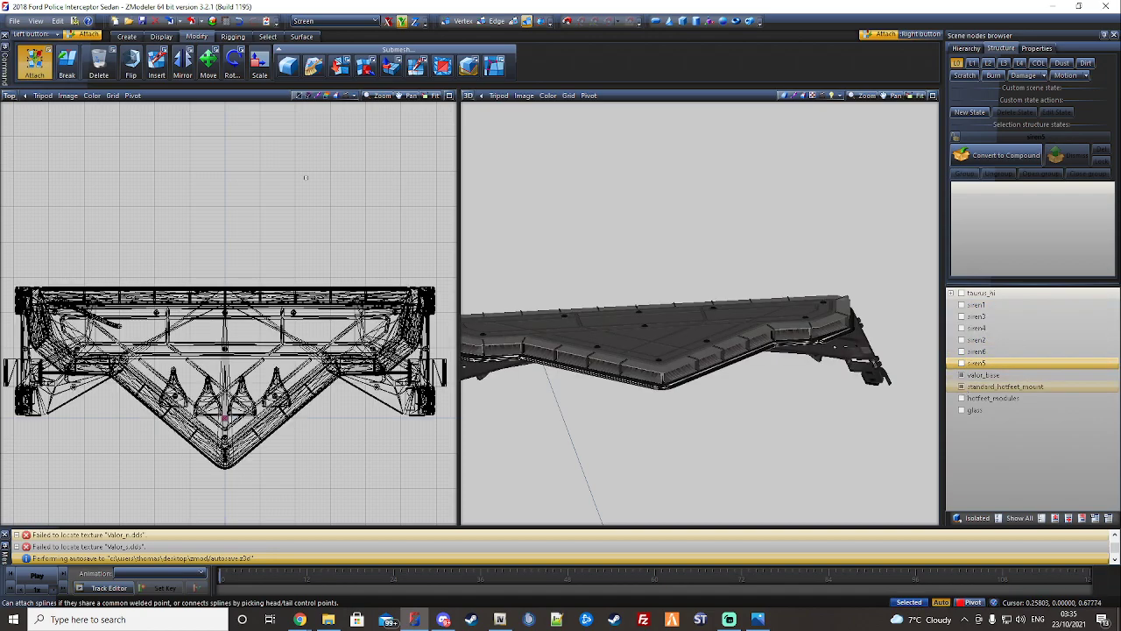
- Attach the hotfeet mount and the hotfeet modules to valor_base as a single object
scroll(182, 151, "down", 2)
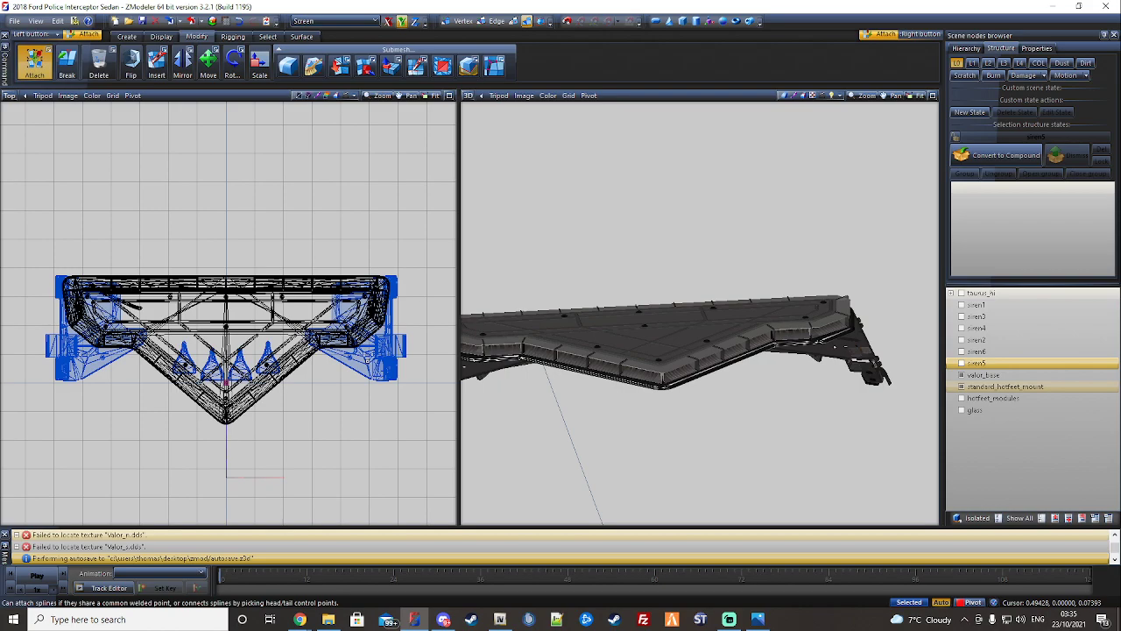
left_click(311, 342)
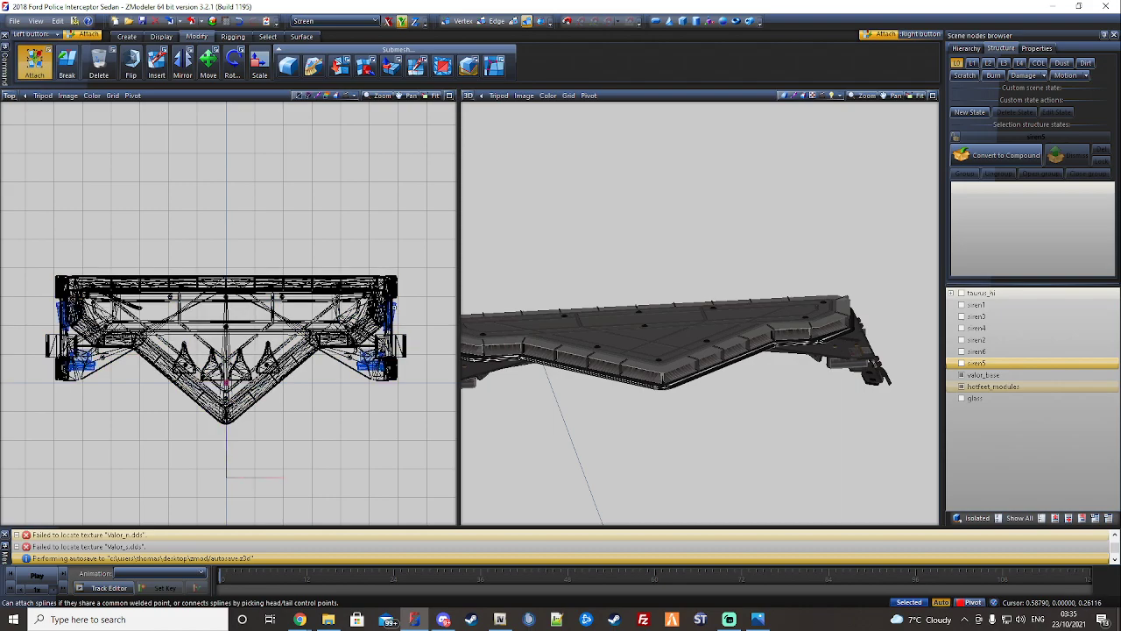
left_click(366, 313)
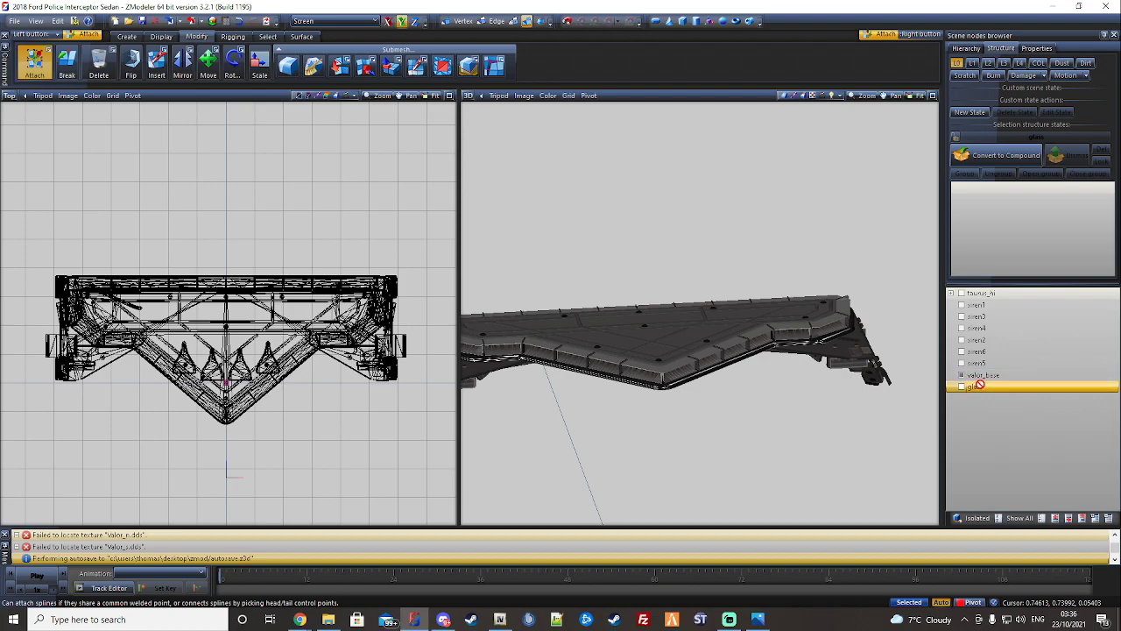
- Nest the six siren nodes and the glass node under valor_base as its children
left_click(988, 306, "shift")
left_click_drag(988, 305, 1002, 377)
left_click(951, 303)
left_click(971, 386)
left_click_drag(997, 306, 992, 306)
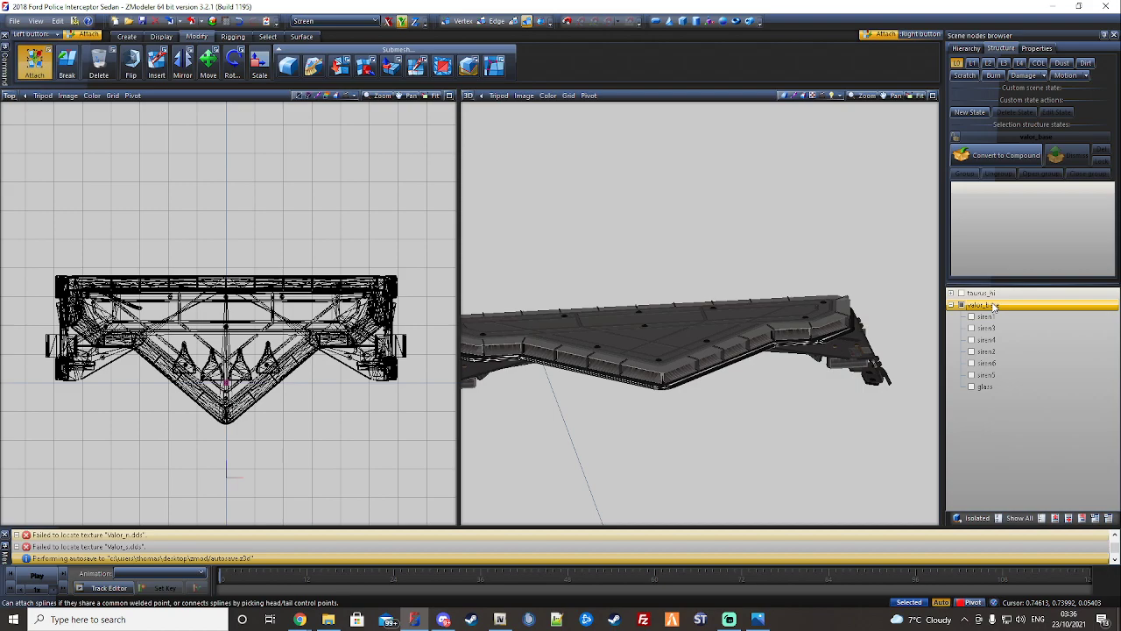
- Rename the valor_base parent node as extra_1
left_click(993, 307)
left_click_drag(1003, 305, 898, 308)
type("extra_1")
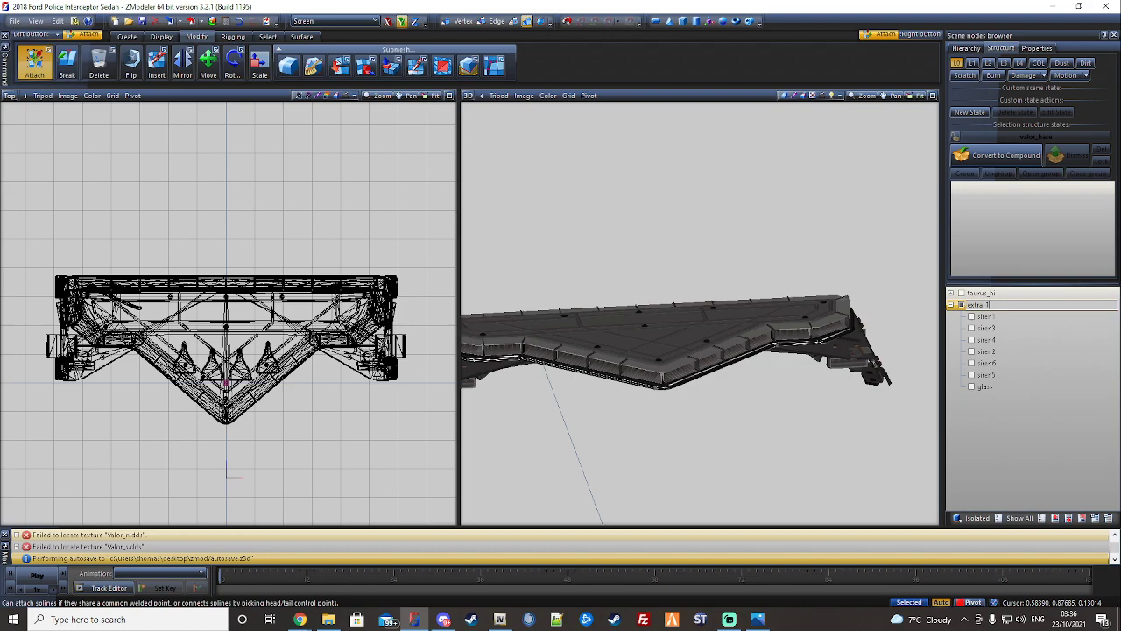
key("Return")
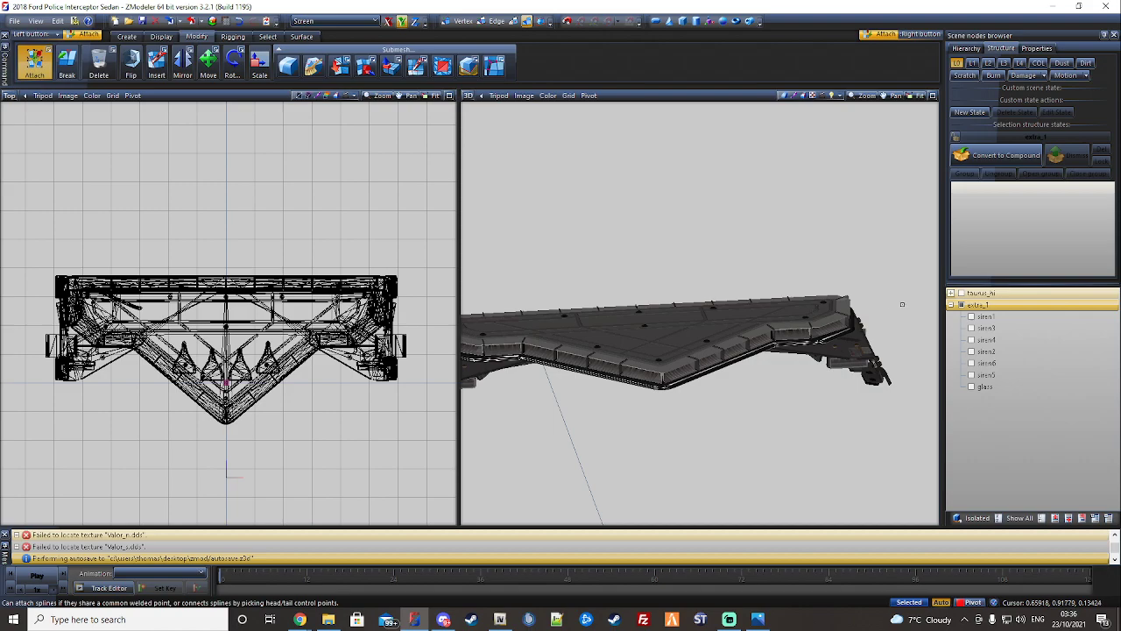
- Try renaming the parent node as extra_10 and undo the rename
left_click(1007, 306)
type("0")
key("Return")
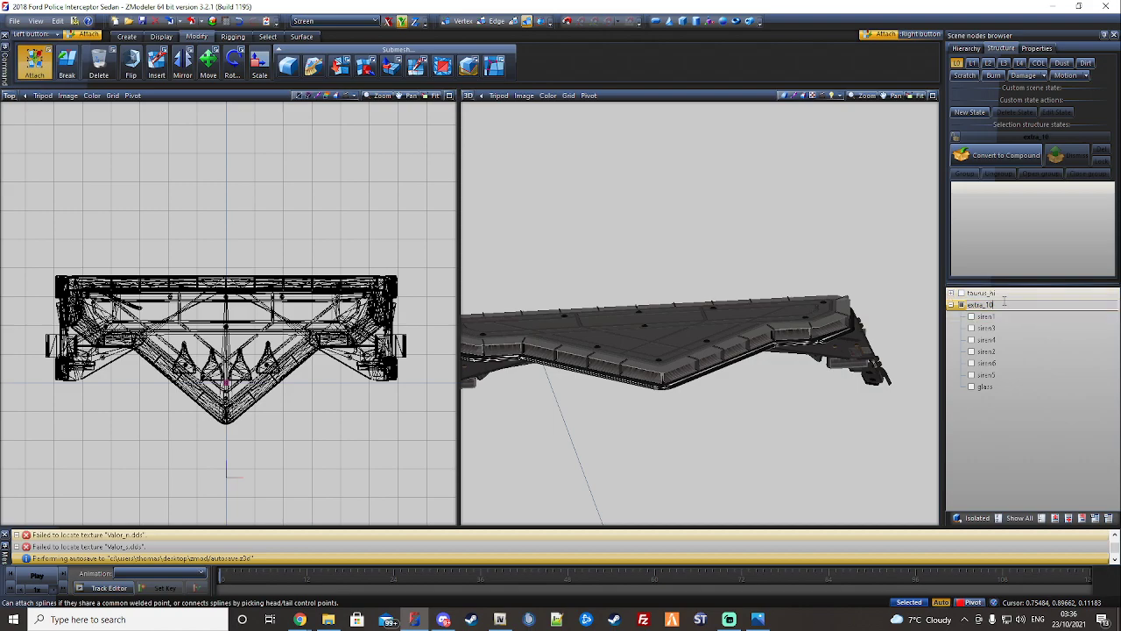
key("ctrl+z")
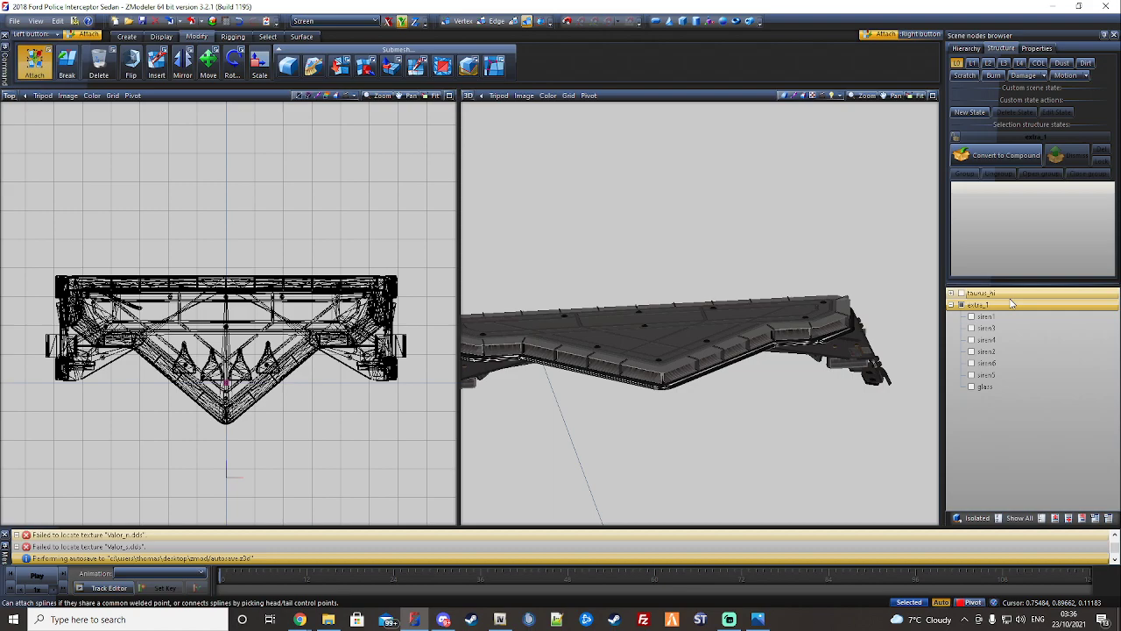
- Hide the extra_1 mesh and rename its glass child node as extra_1_glass
left_click(1011, 304)
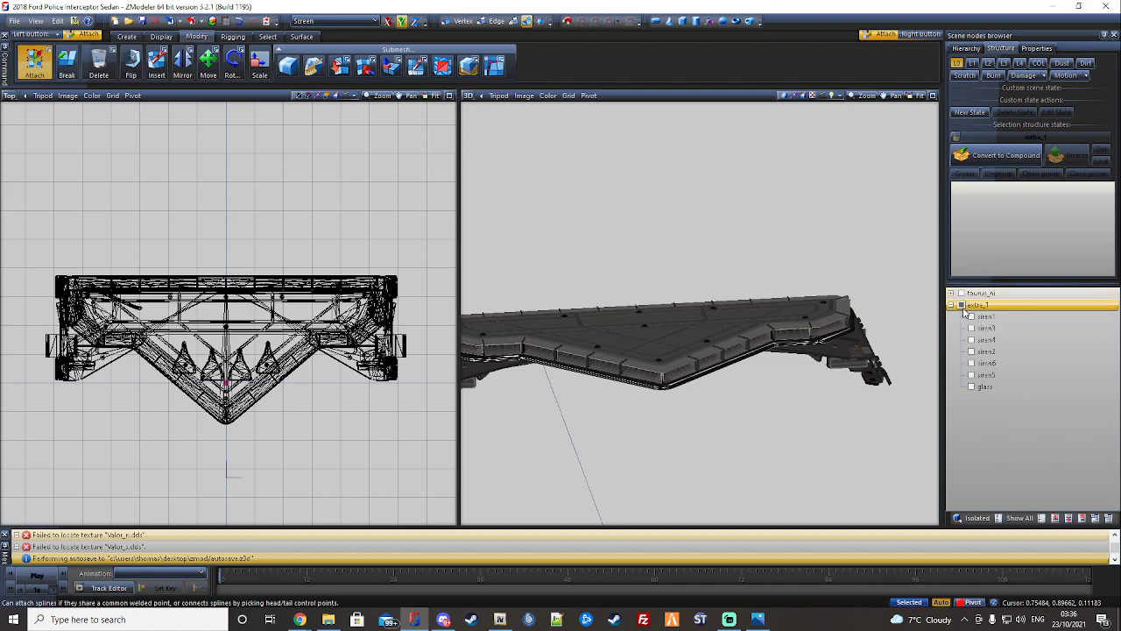
left_click(961, 304)
left_click(981, 387)
left_click(982, 387)
type("extra")
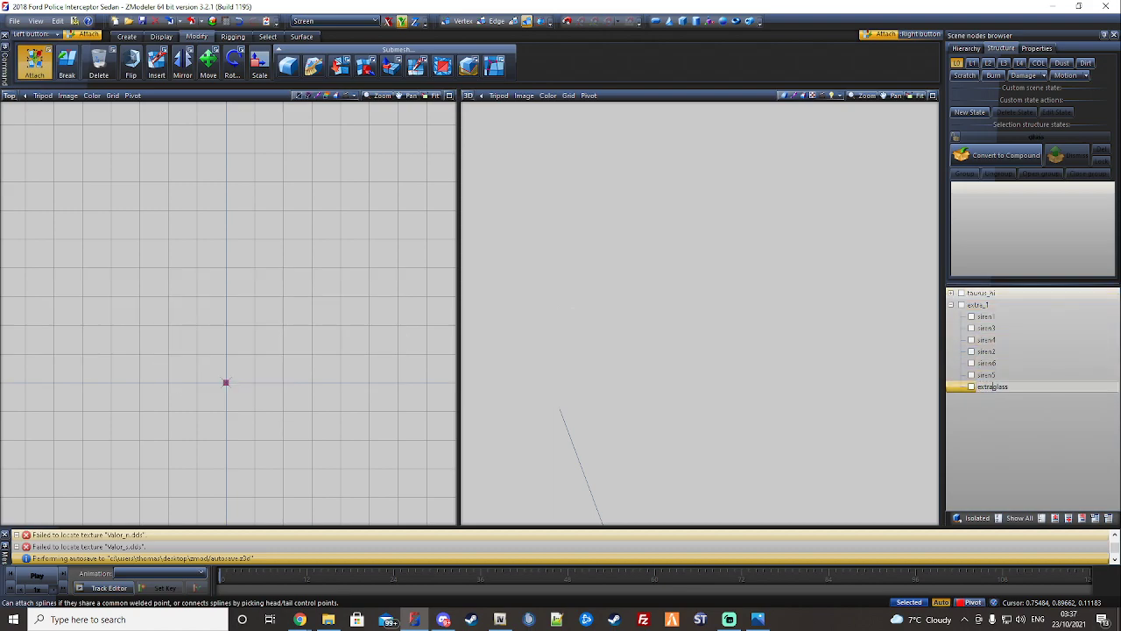
type("_")
key("Return")
left_click(981, 387)
type("_")
key("Return")
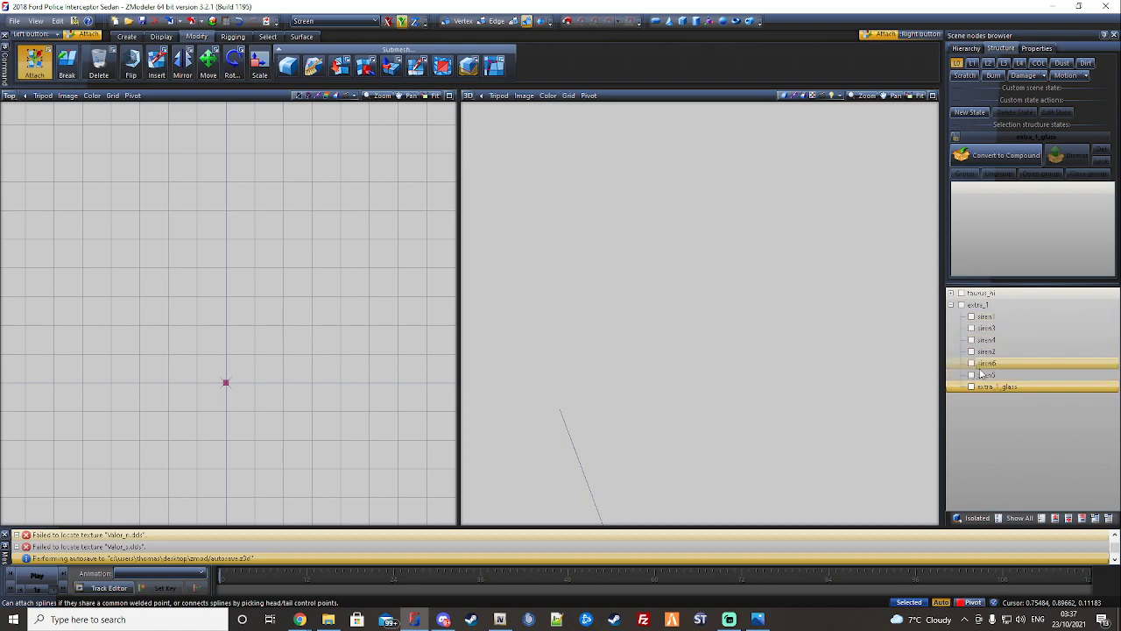
- Reorder the siren child nodes under extra_1 into numerical order from siren1 to siren6
left_click(981, 374)
left_click_drag(995, 351, 1003, 328)
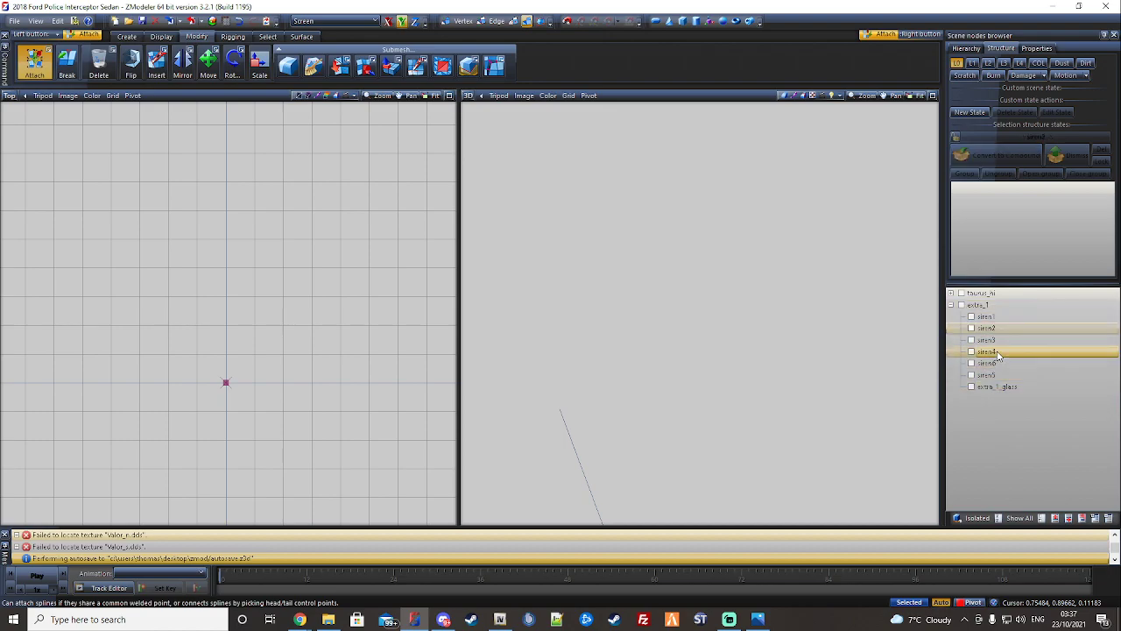
left_click_drag(992, 374, 987, 355)
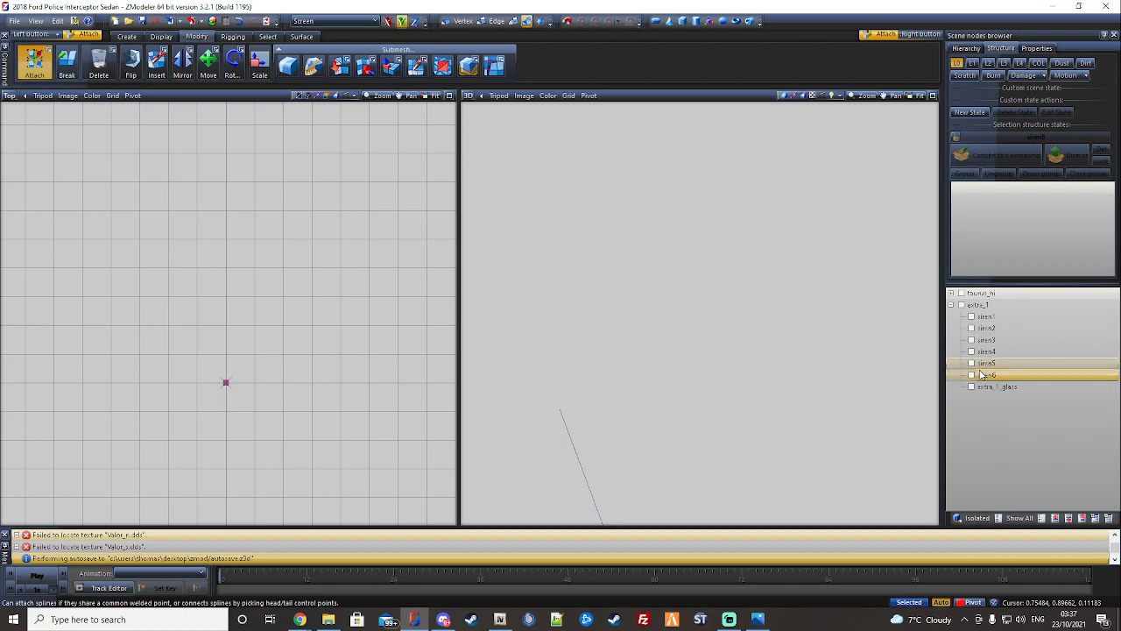
- Show siren1 through siren6 and mark all their light modules as selected in the Top view
left_click(978, 376)
left_click(982, 319, "shift")
left_click(971, 317)
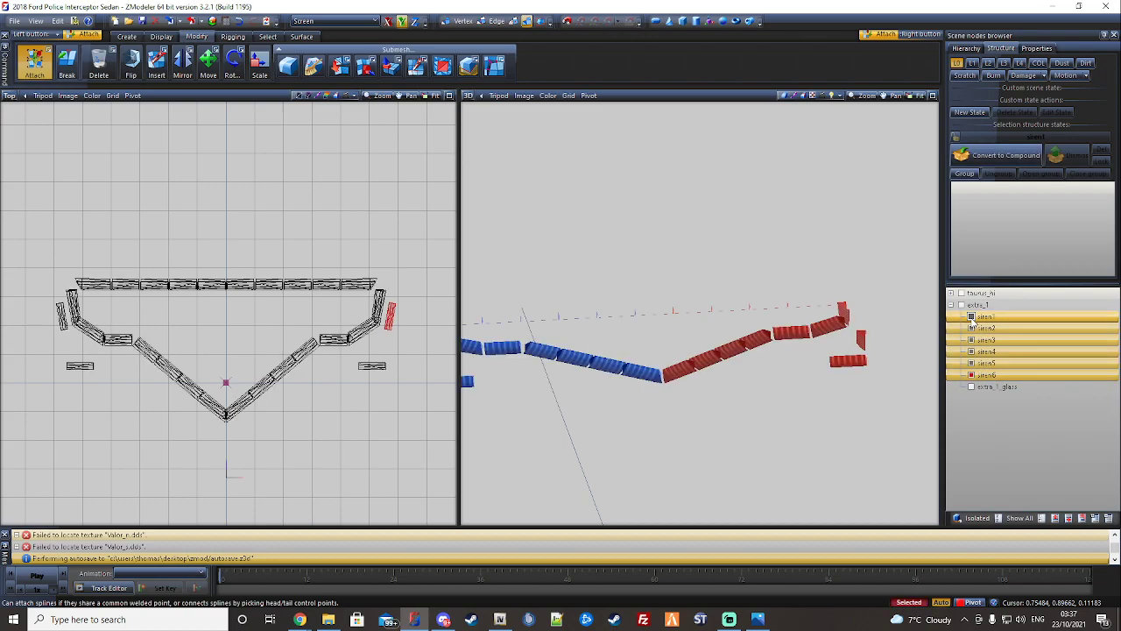
middle_click_drag(324, 220, 338, 198)
key("space")
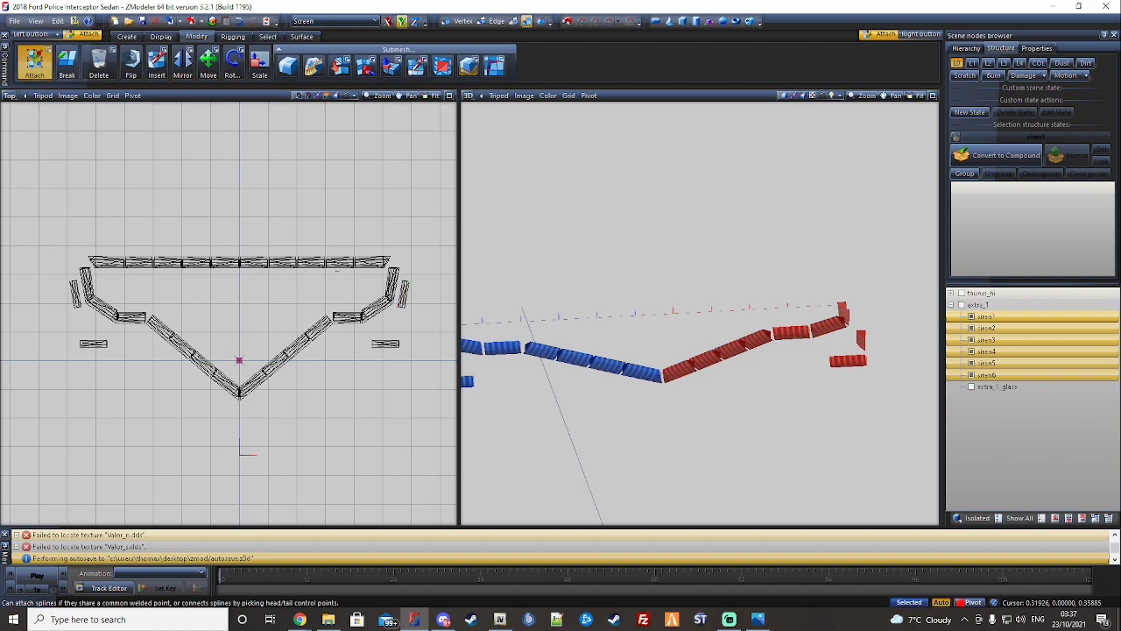
left_click_drag(412, 400, 18, 195)
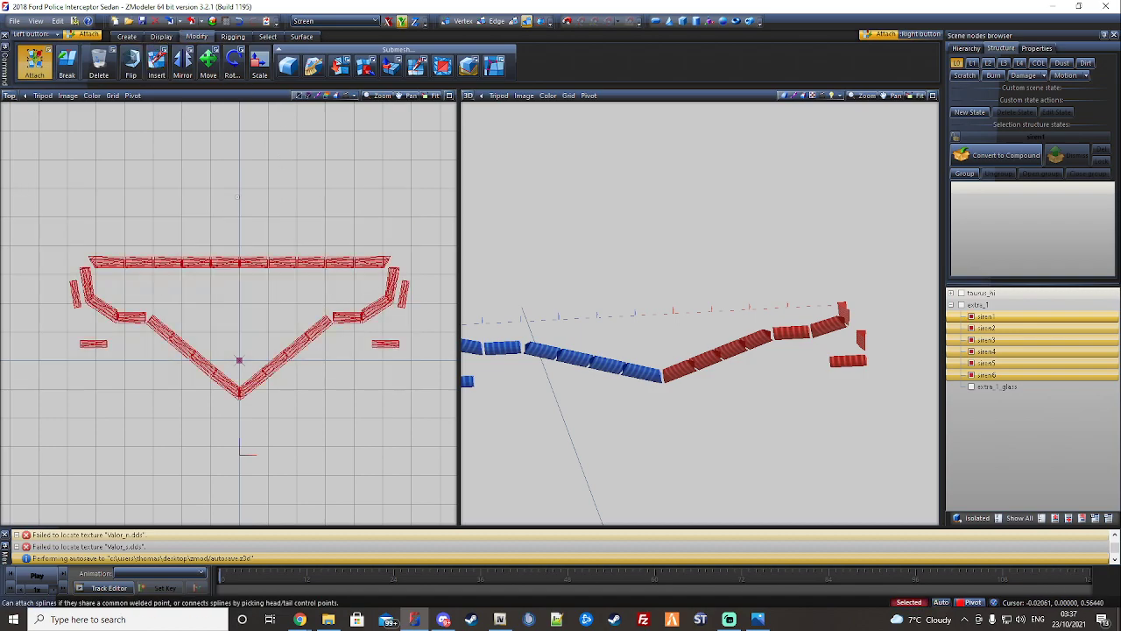
- Reset the local axes of siren1 through siren6 to match their parent and center them on each object
middle_click_drag(298, 176, 278, 157)
key("space")
key("space")
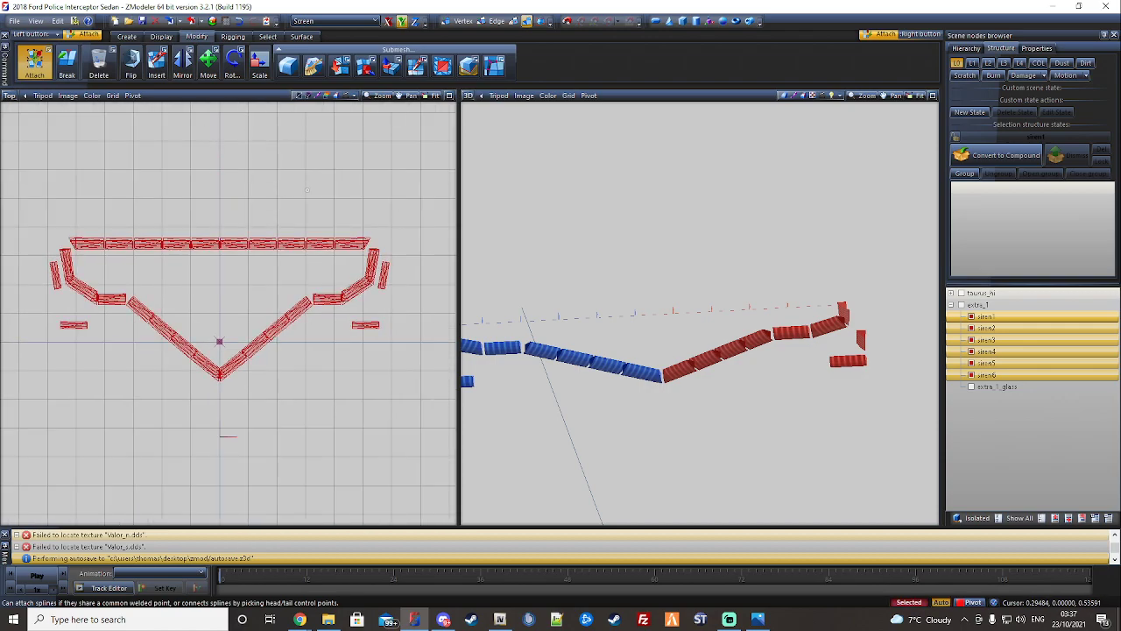
left_click_drag(235, 137, 354, 188)
left_click(158, 38)
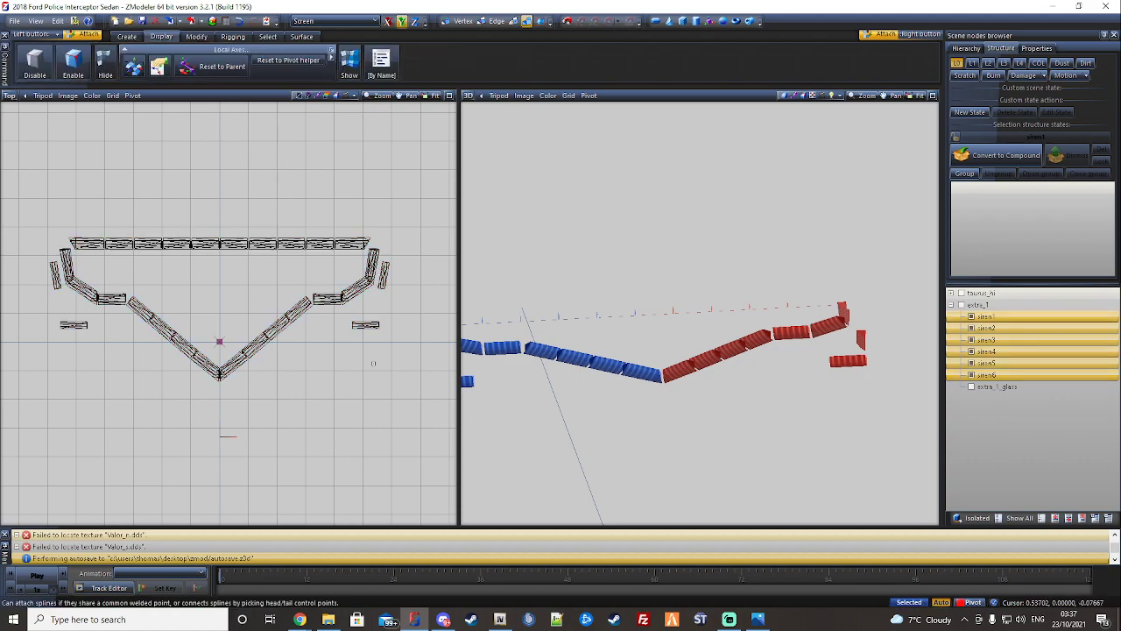
left_click(187, 67)
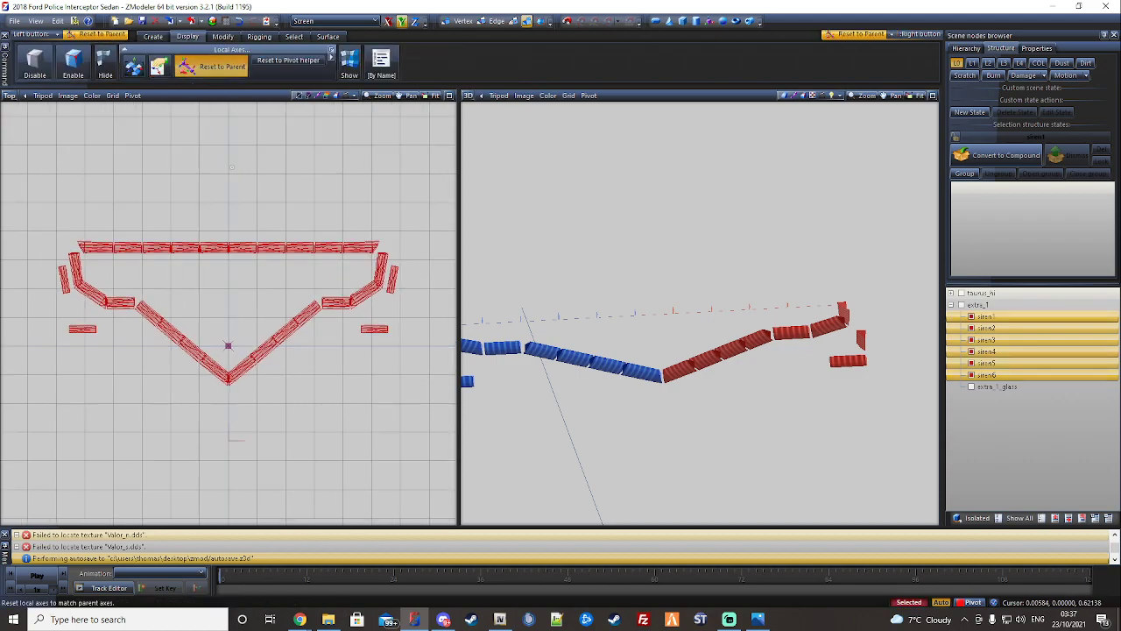
left_click(134, 66)
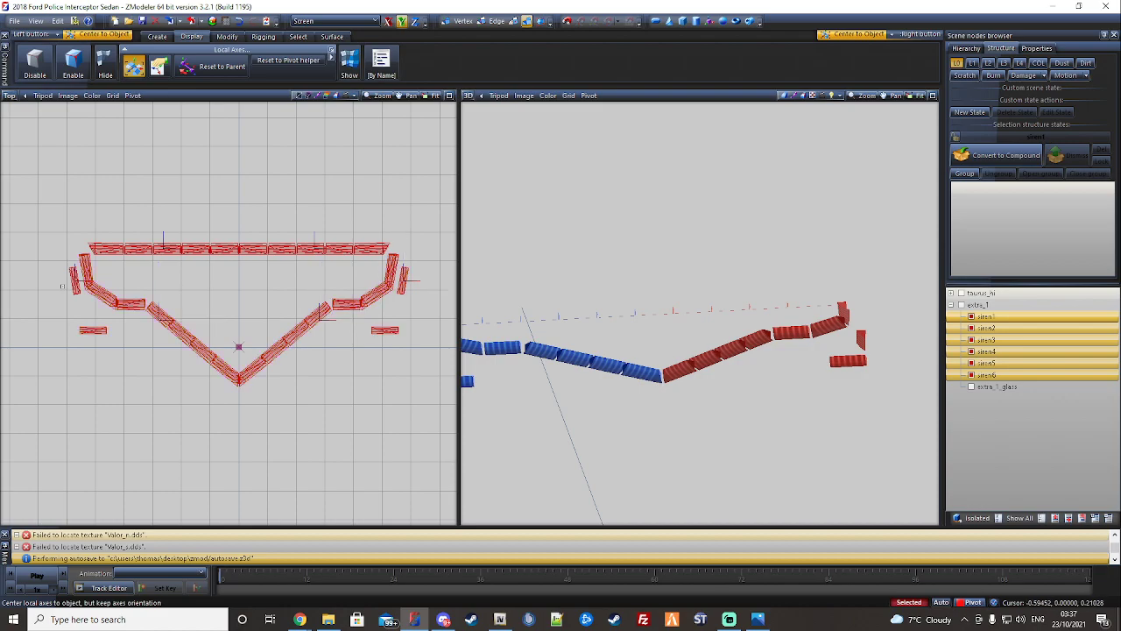
left_click(219, 67)
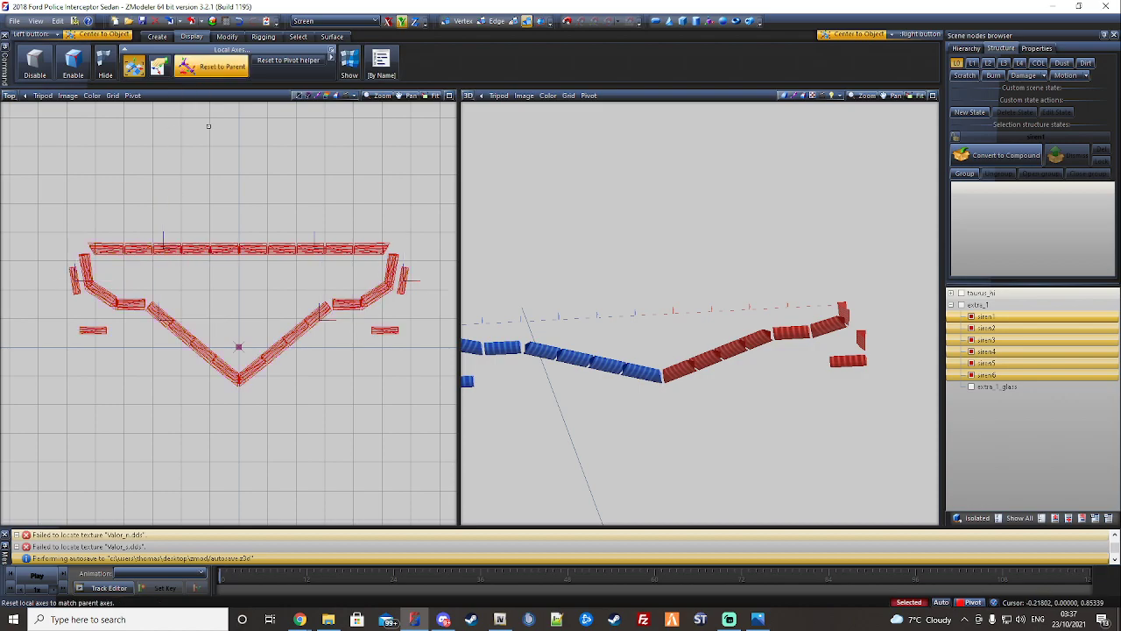
left_click(133, 66)
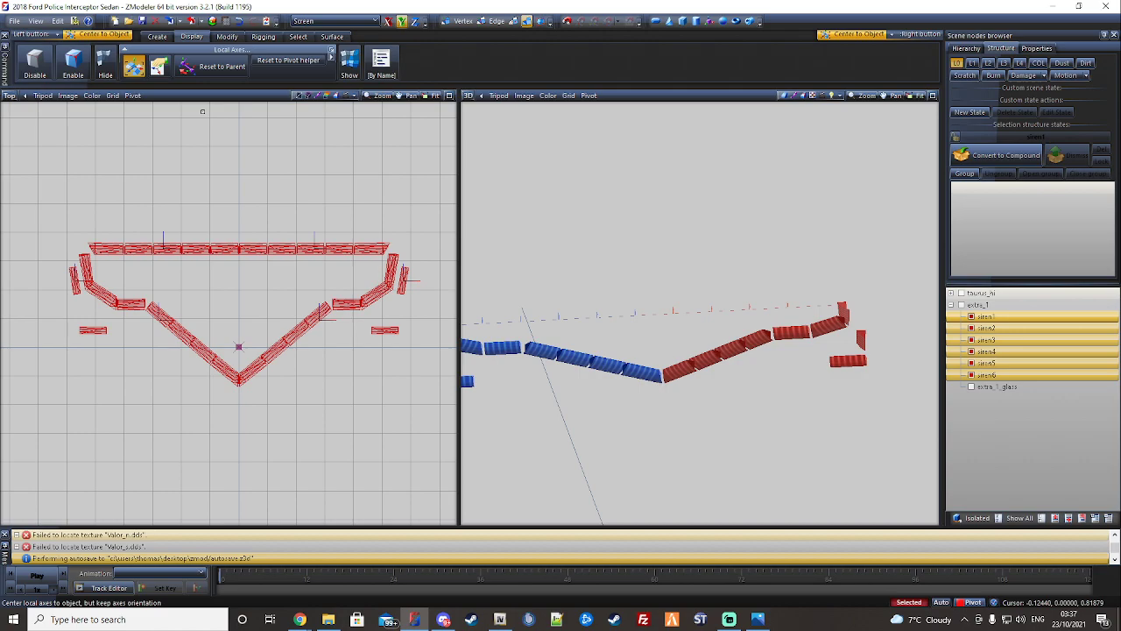
- Copy the siren1 through siren6 nodes and convert the six copies to dummy nodes
left_click(157, 36)
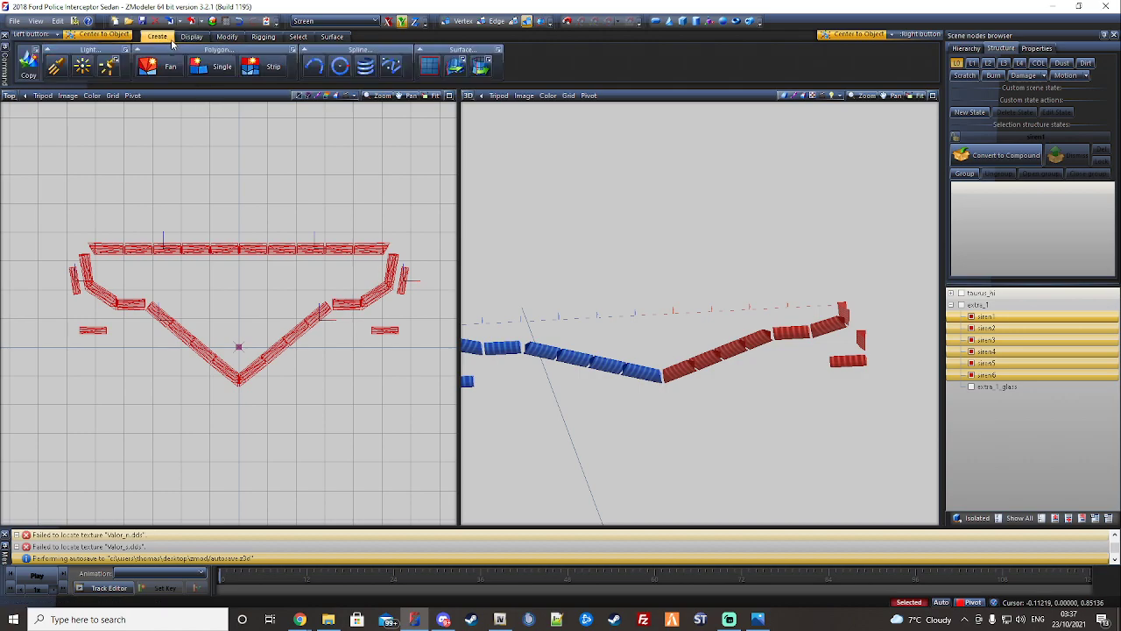
left_click(26, 64)
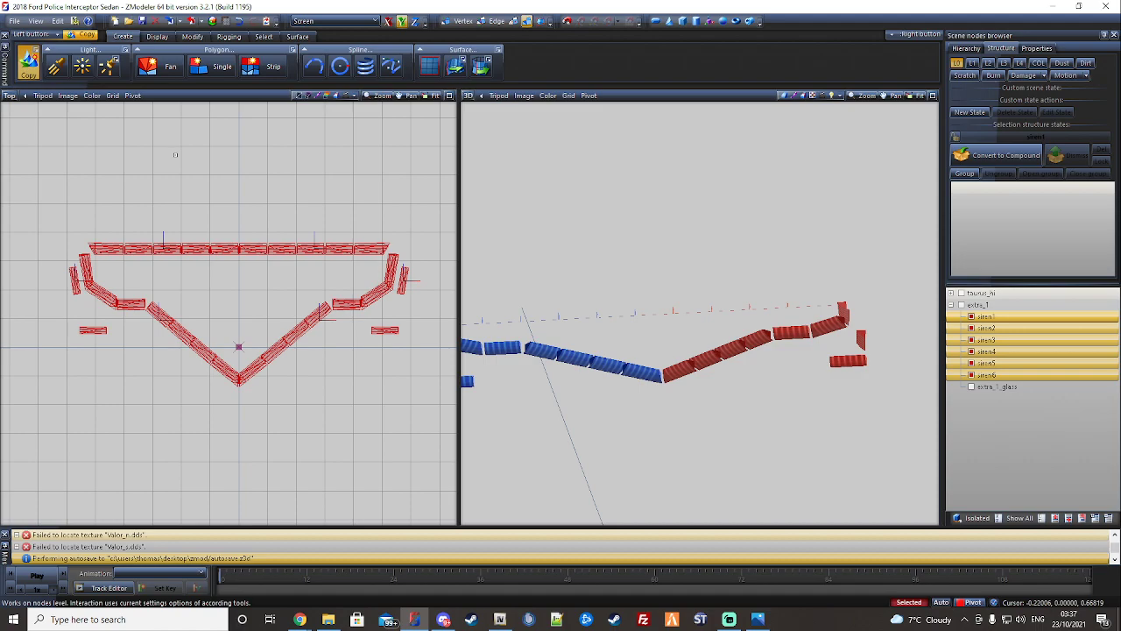
left_click(176, 155)
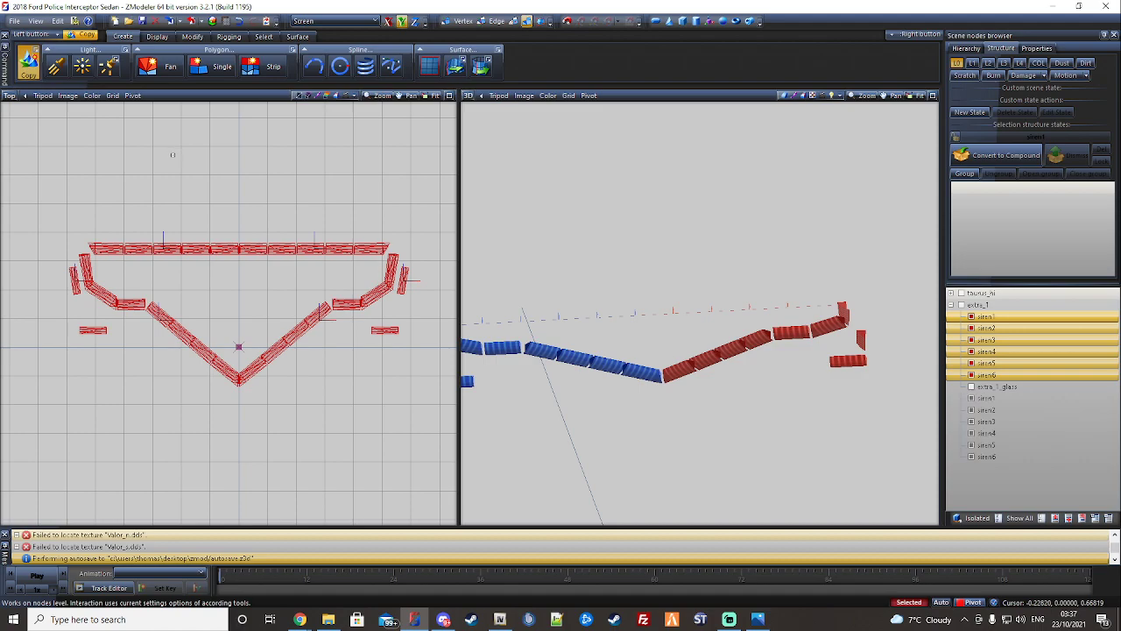
left_click(1004, 400)
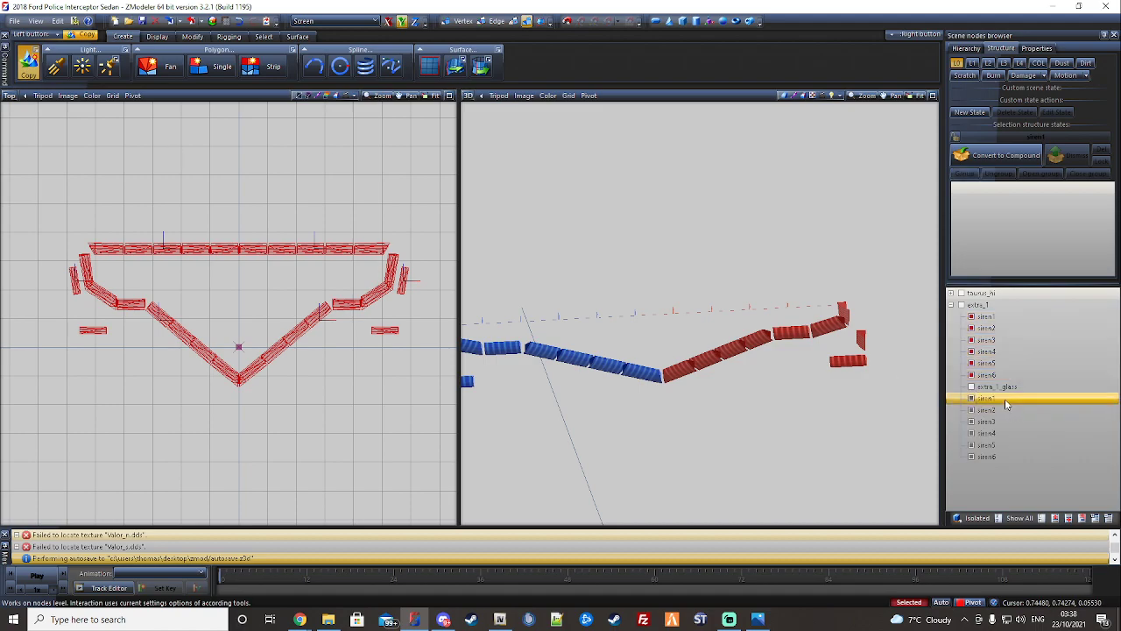
left_click(1001, 456, "shift")
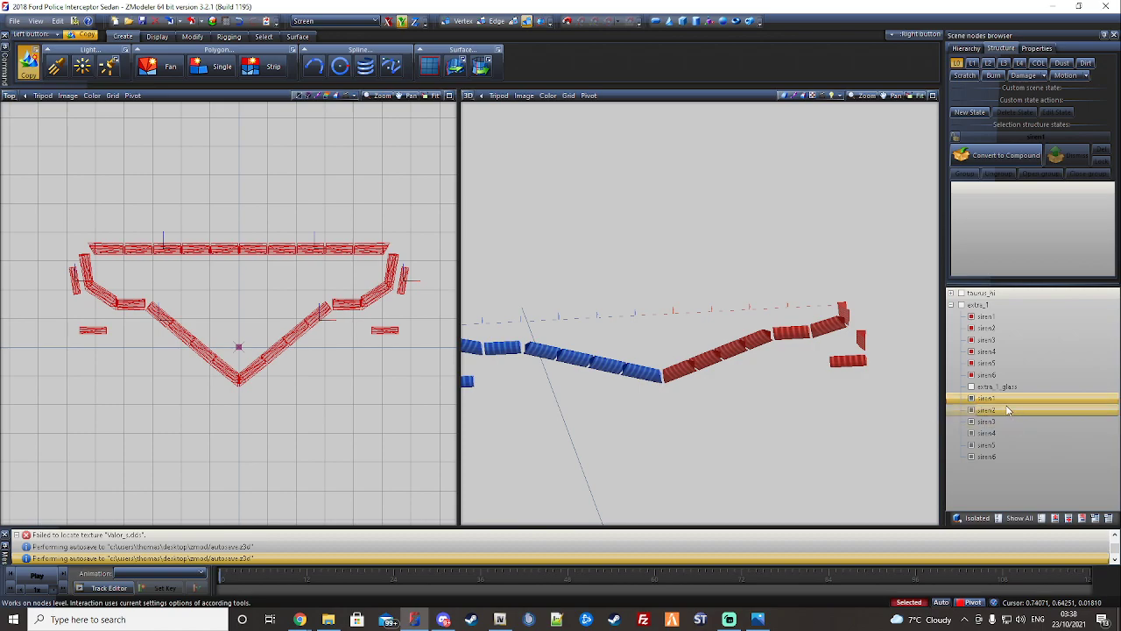
left_click_drag(1007, 410, 996, 453)
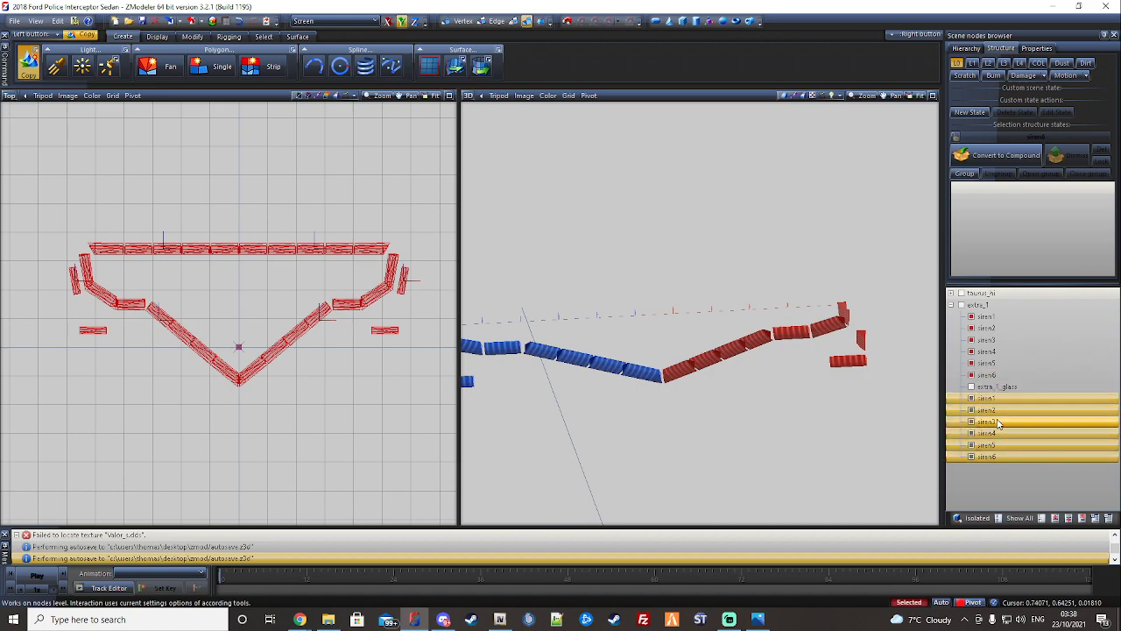
right_click(998, 423)
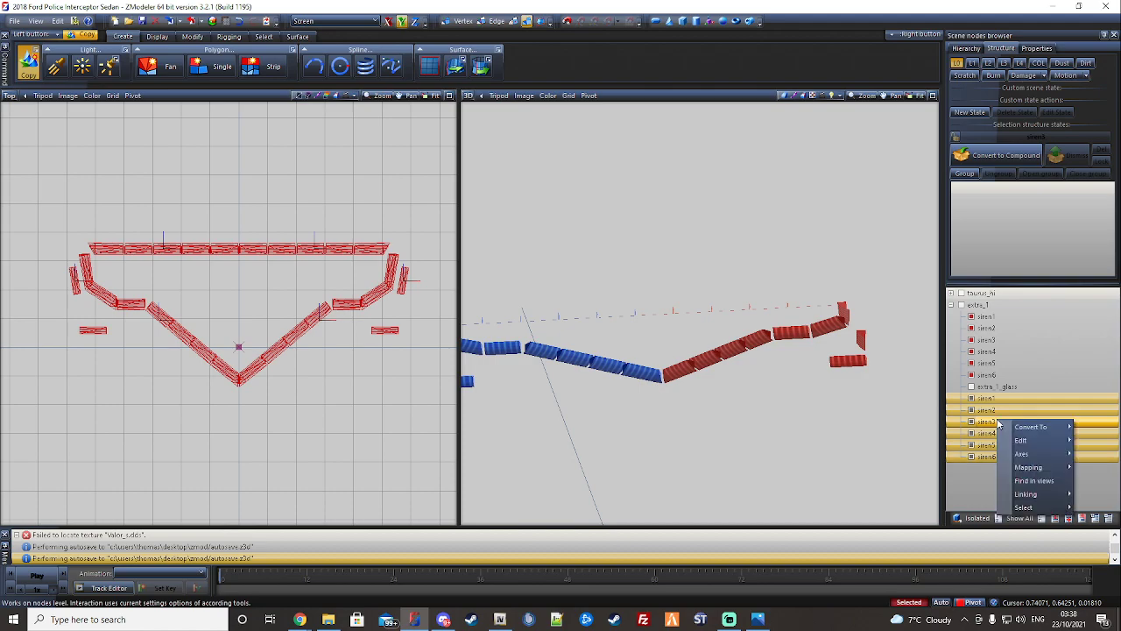
mouse_move(1031, 427)
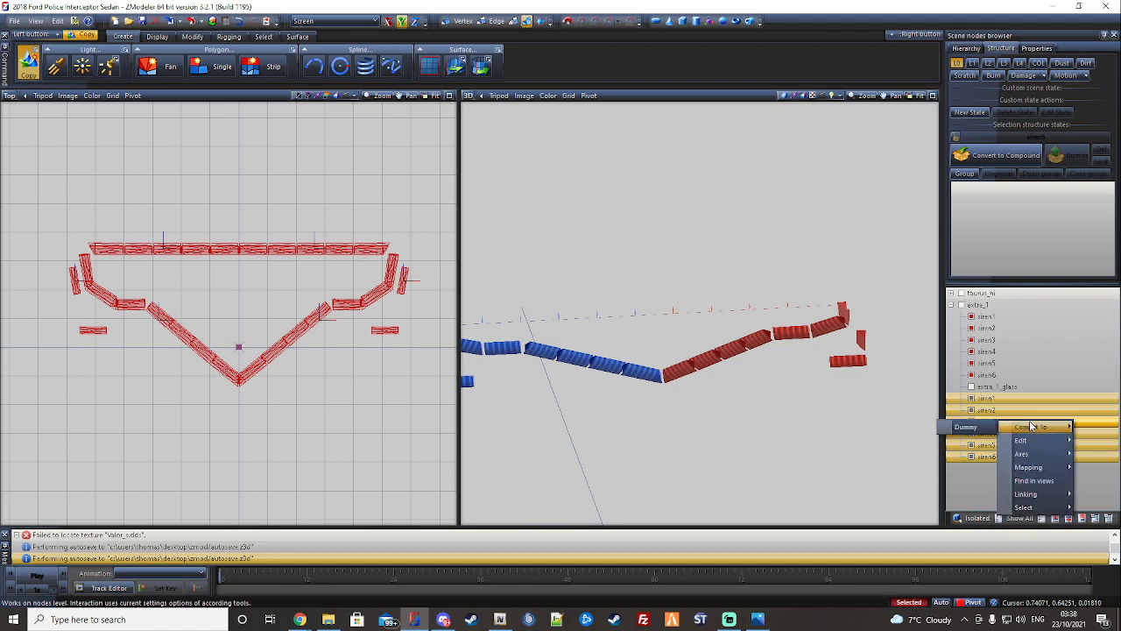
left_click(990, 427)
- Mark the six siren dummies as selected and apply a dummy scale of 0.015 in X, Y and Z
middle_click_drag(631, 315, 810, 286)
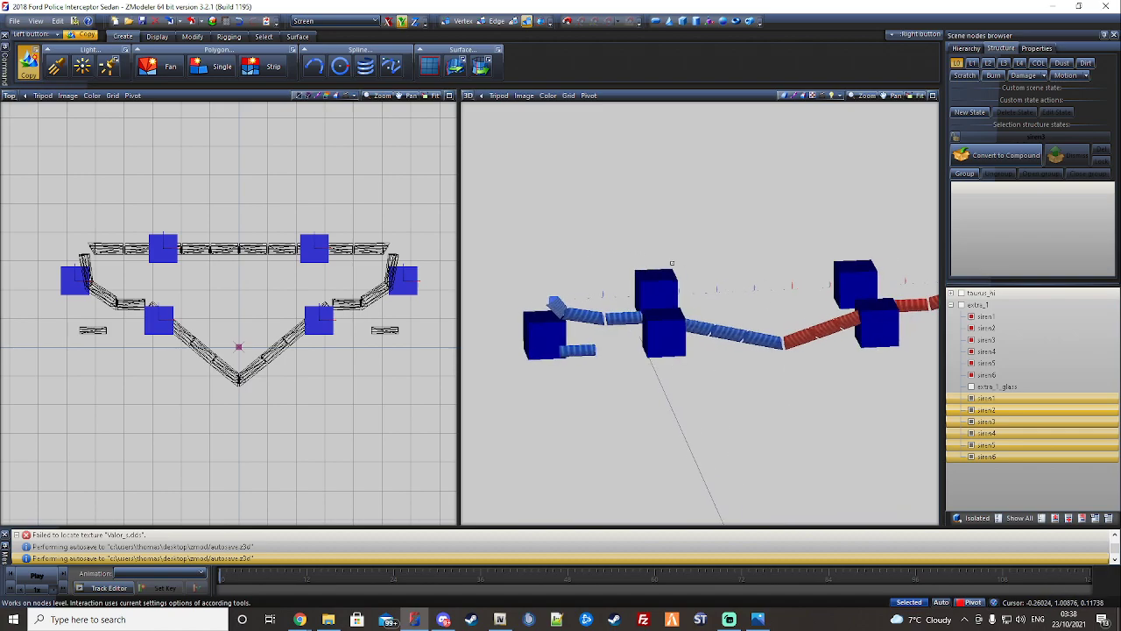
middle_click_drag(751, 270, 720, 261)
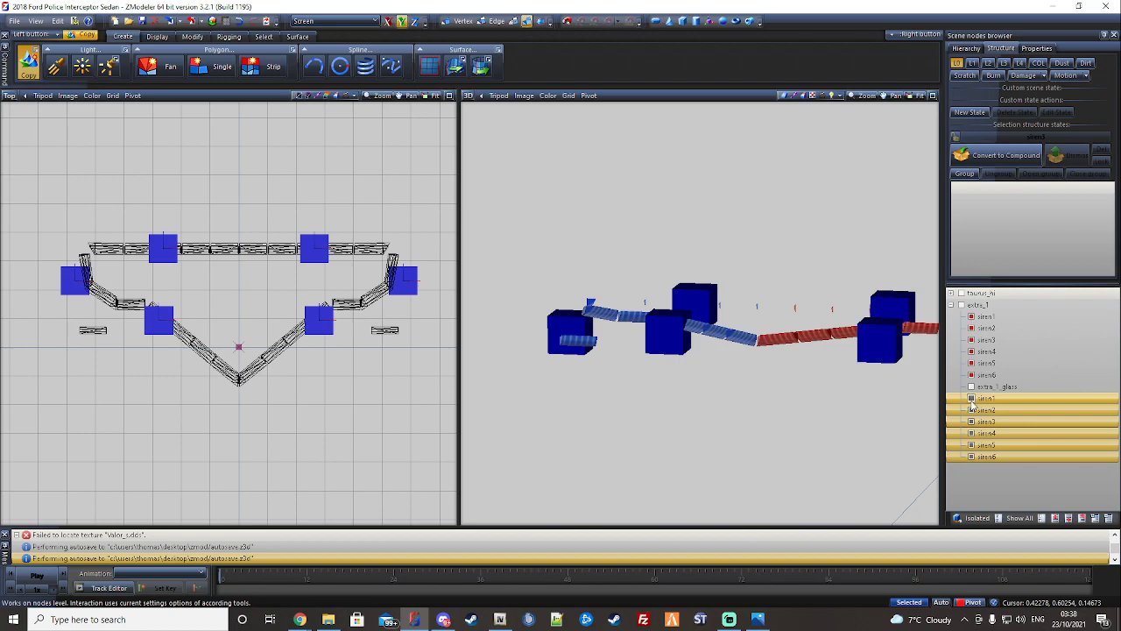
key("space")
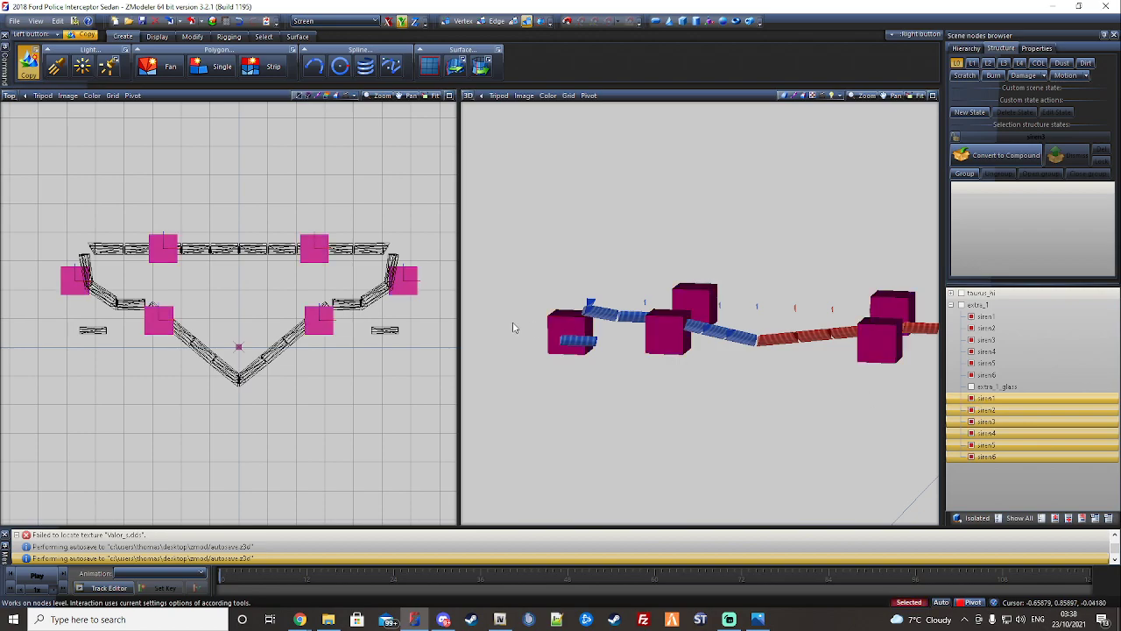
middle_click_drag(876, 298, 744, 324)
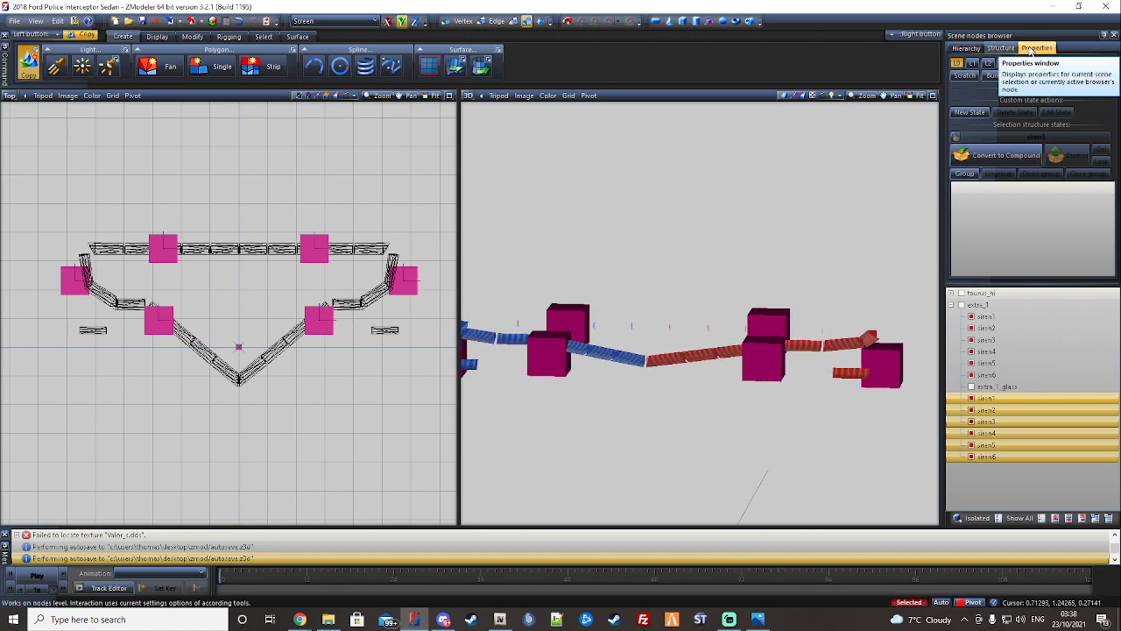
left_click(1034, 49)
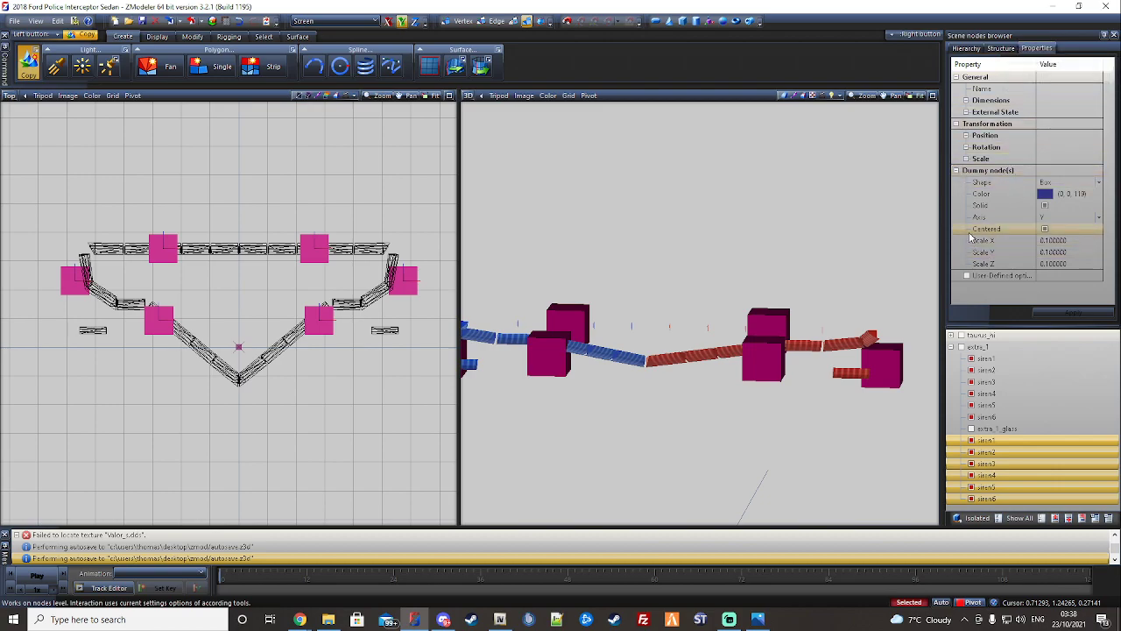
left_click(1073, 240)
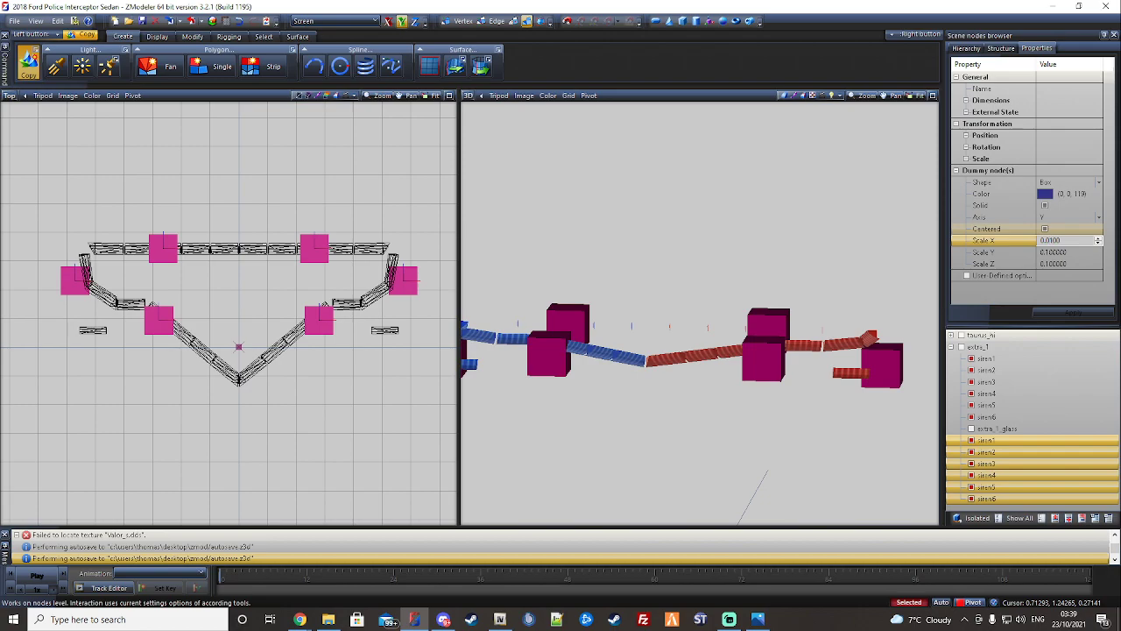
left_click(1044, 252)
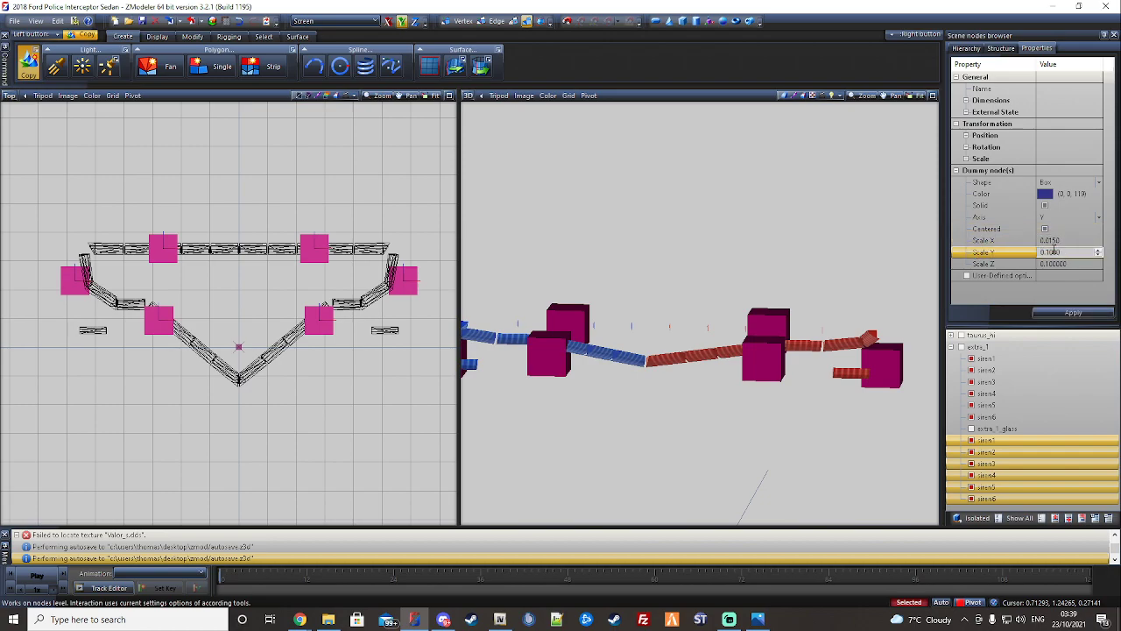
left_click(1044, 263)
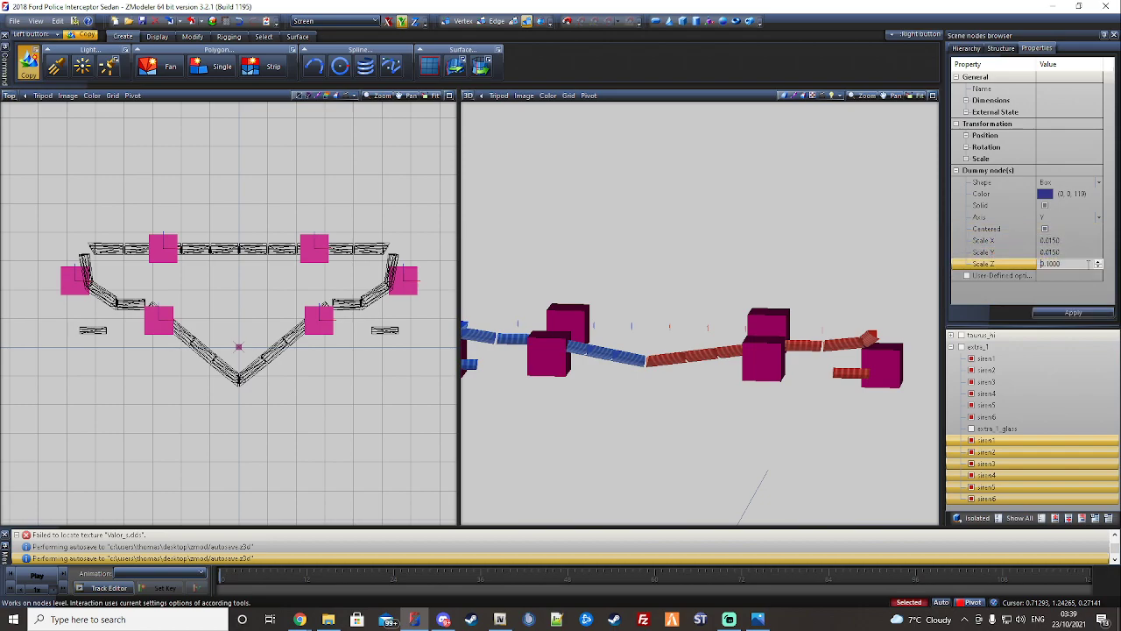
key("Return")
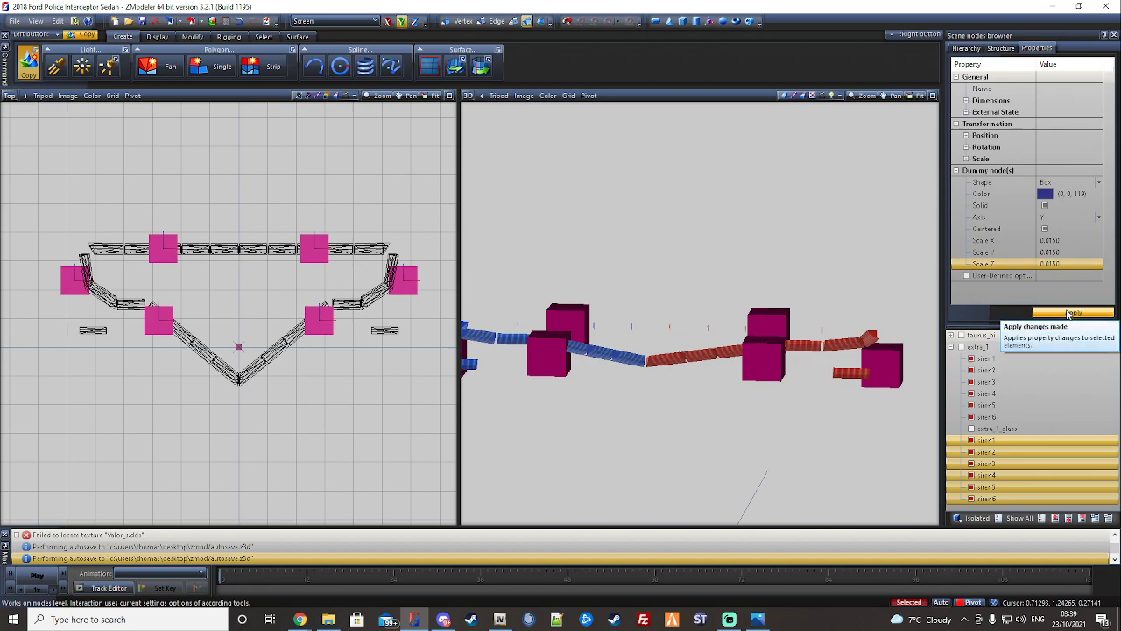
left_click(1063, 310)
mouse_move(853, 328)
middle_mouse_down()
mouse_move(814, 327)
mouse_move(848, 323)
middle_mouse_up()
middle_click_drag(784, 357, 760, 394)
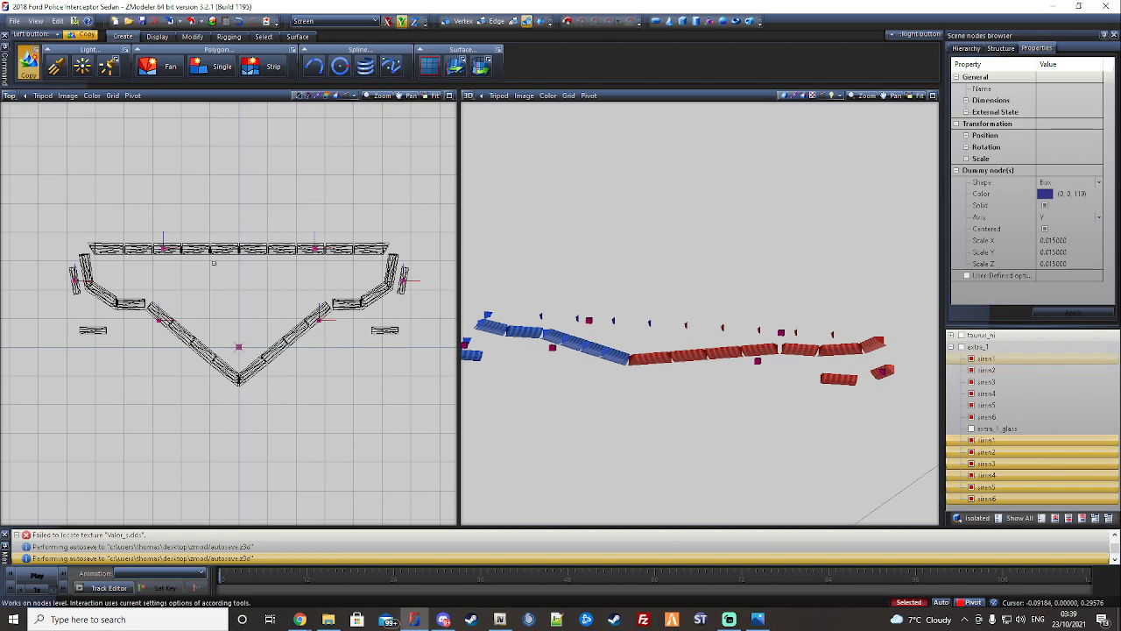
- Nest each siren mesh, siren1 through siren6, under the dummy of the same name and expand the dummy nodes
middle_click_drag(243, 278, 248, 278)
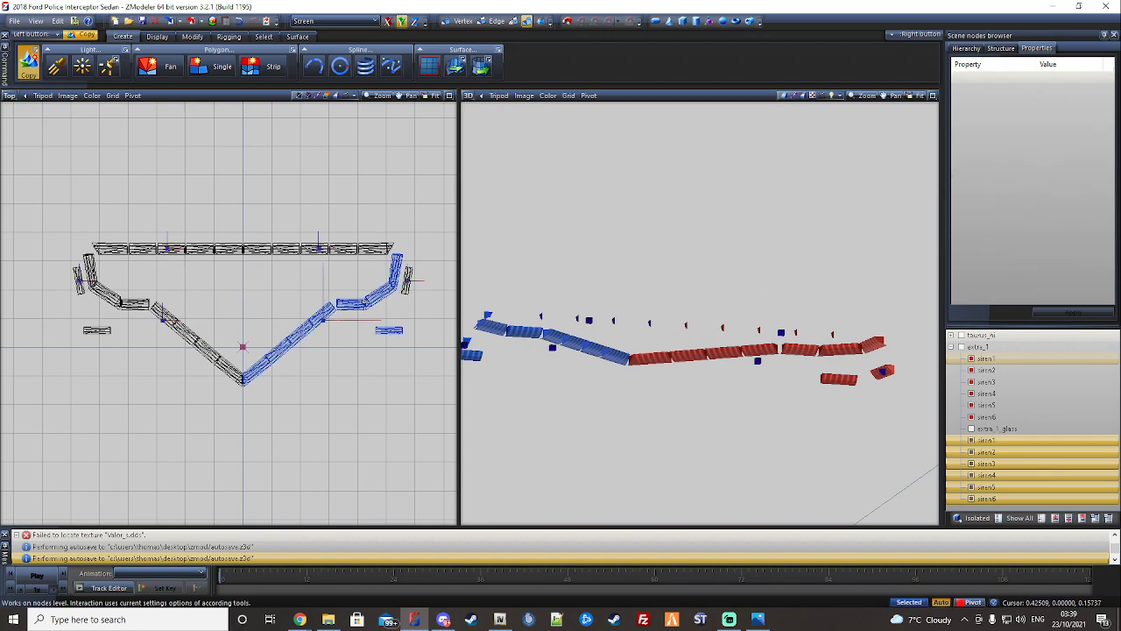
left_click(984, 359)
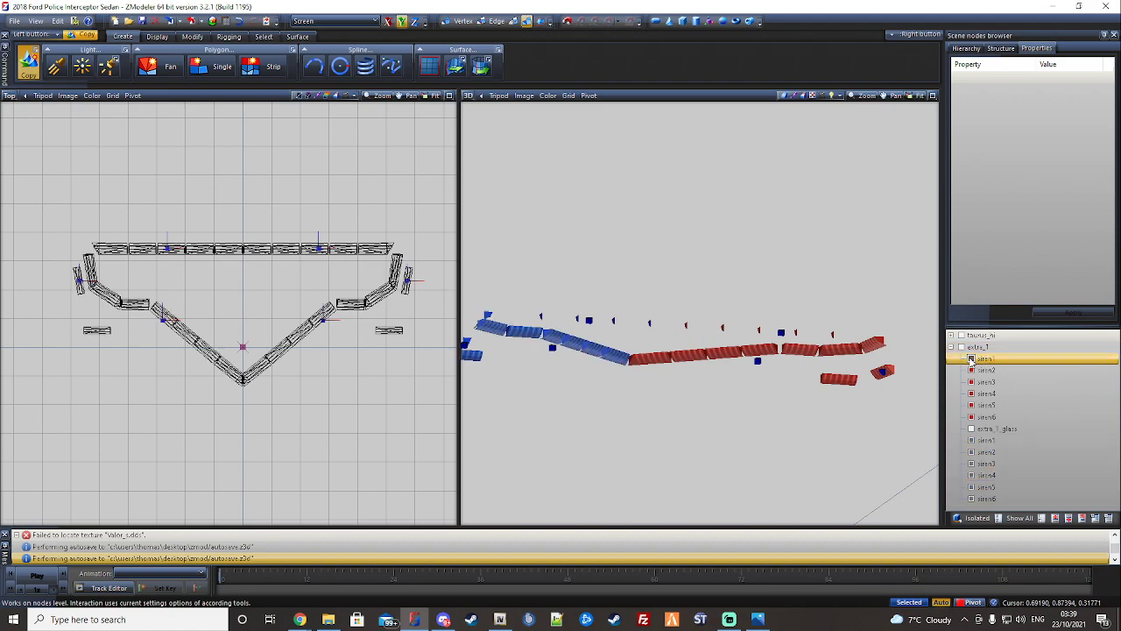
left_click_drag(988, 440, 988, 439)
left_click_drag(984, 360, 1004, 445)
left_click_drag(987, 358, 991, 441)
left_click(961, 428)
left_click(961, 416)
left_click(961, 405)
left_click(961, 393)
left_click(961, 382)
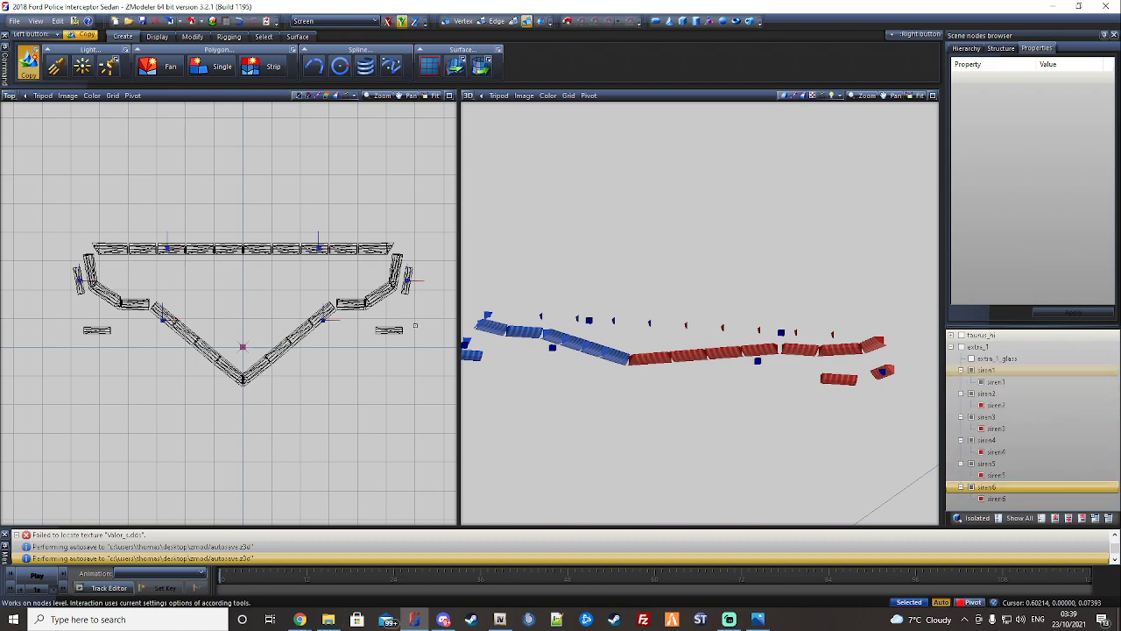
left_click(961, 371)
- Hide the six siren meshes nested under the dummies, leaving the dummy nodes shown
left_click(981, 382)
left_click(981, 382)
left_click(981, 382)
left_click(981, 405)
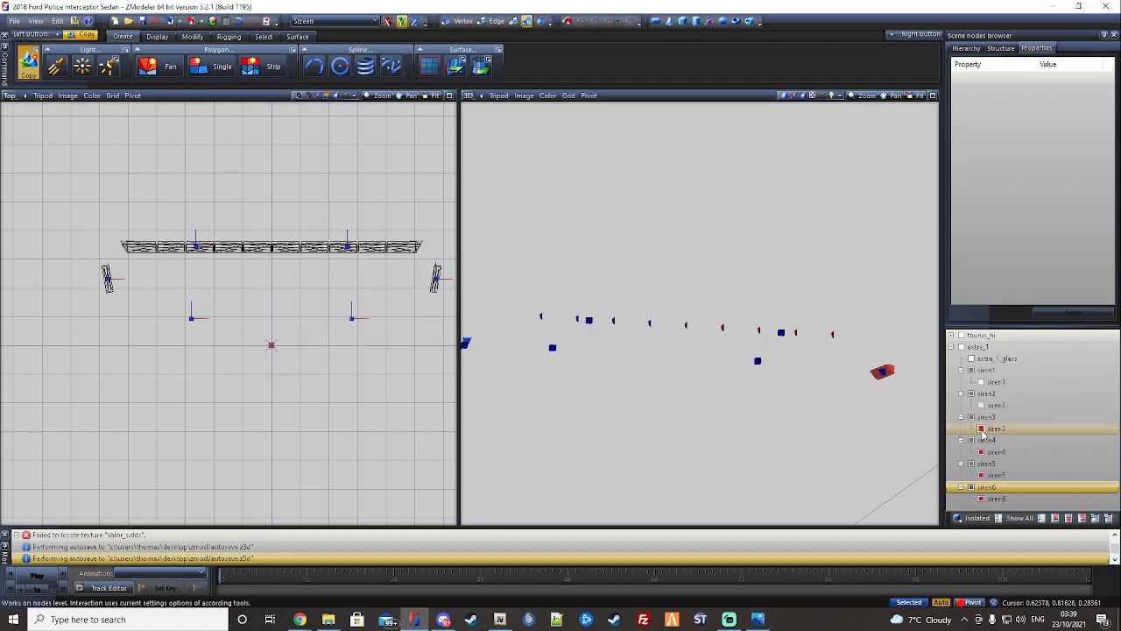
left_click(981, 428)
left_click(980, 452)
left_click(981, 498)
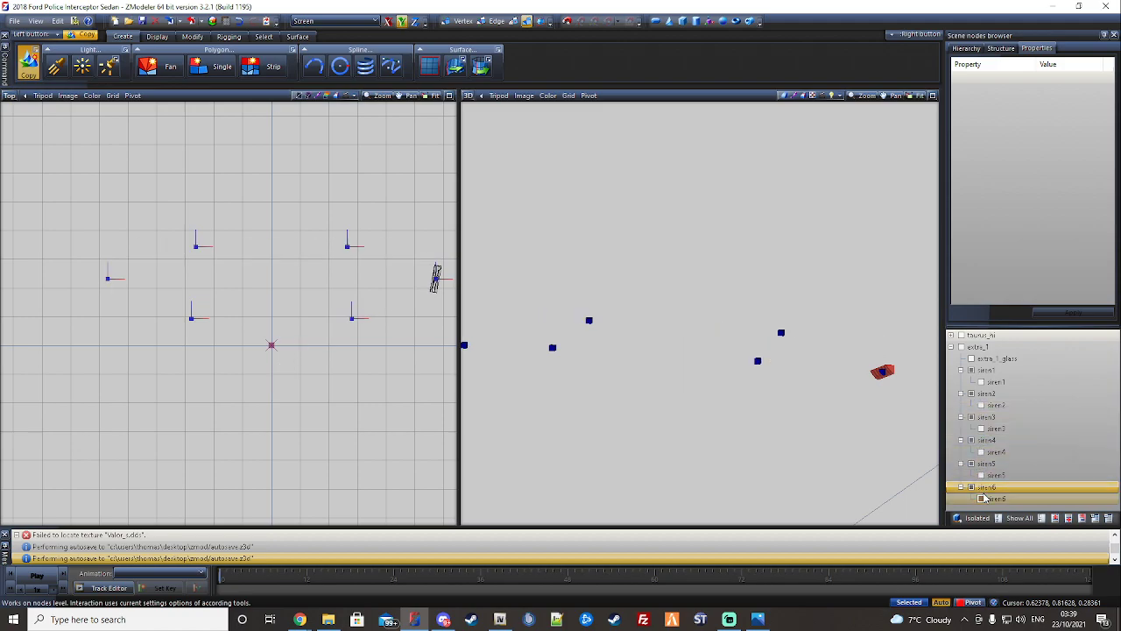
- Select the siren3 and siren4 dummies with the light bar hidden, and show the extra_1 mesh again
left_click(970, 359)
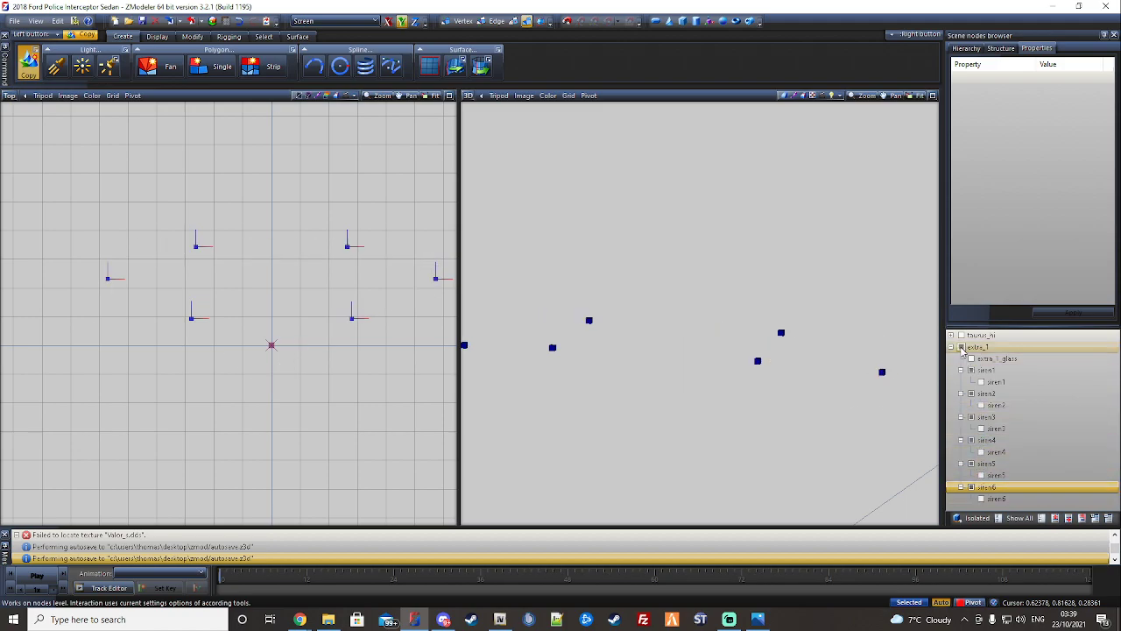
middle_click_drag(714, 263, 693, 298)
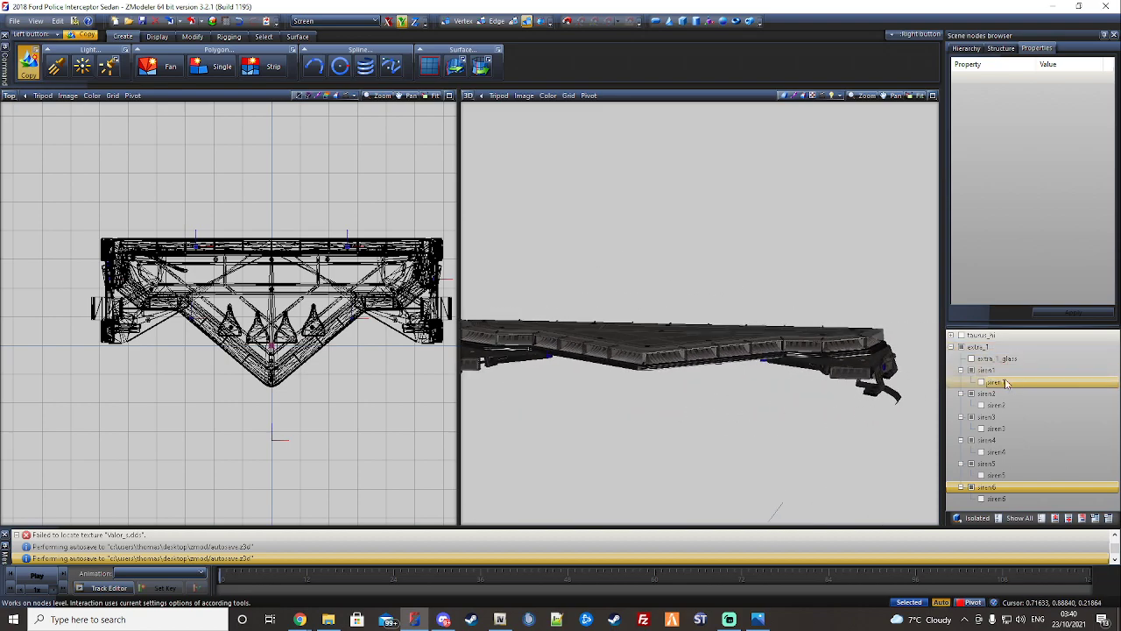
left_click(961, 347)
left_click_drag(165, 205, 383, 267)
left_click(960, 346)
- Move the siren3 and siren4 dummies inward from the straight light row in the Top view
middle_click_drag(701, 326, 449, 175)
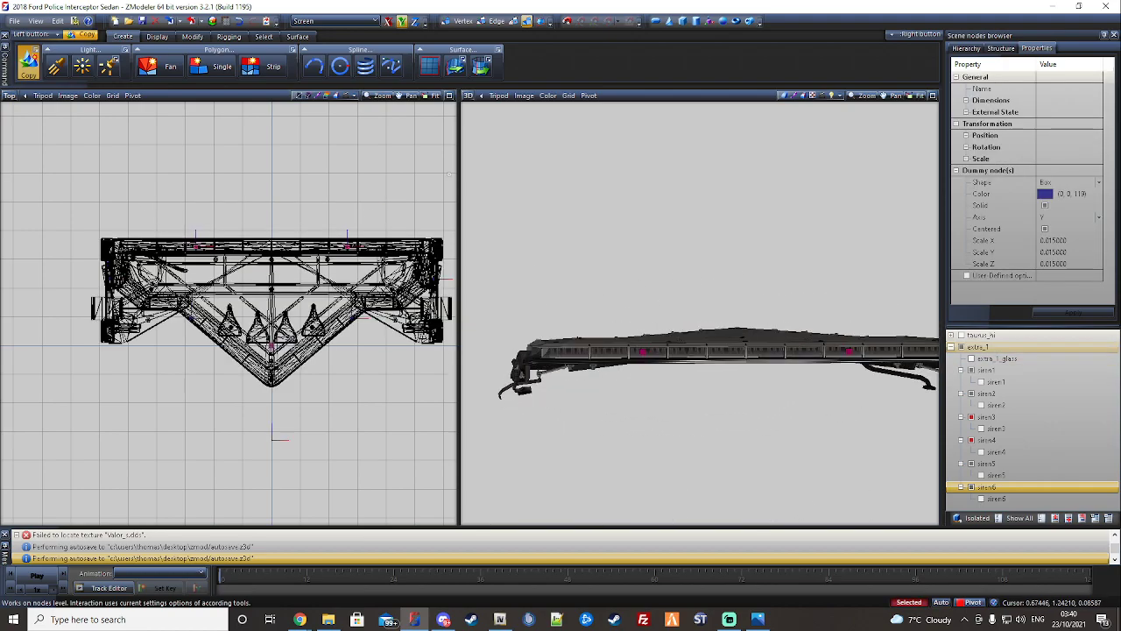
left_click(192, 37)
left_click(208, 61)
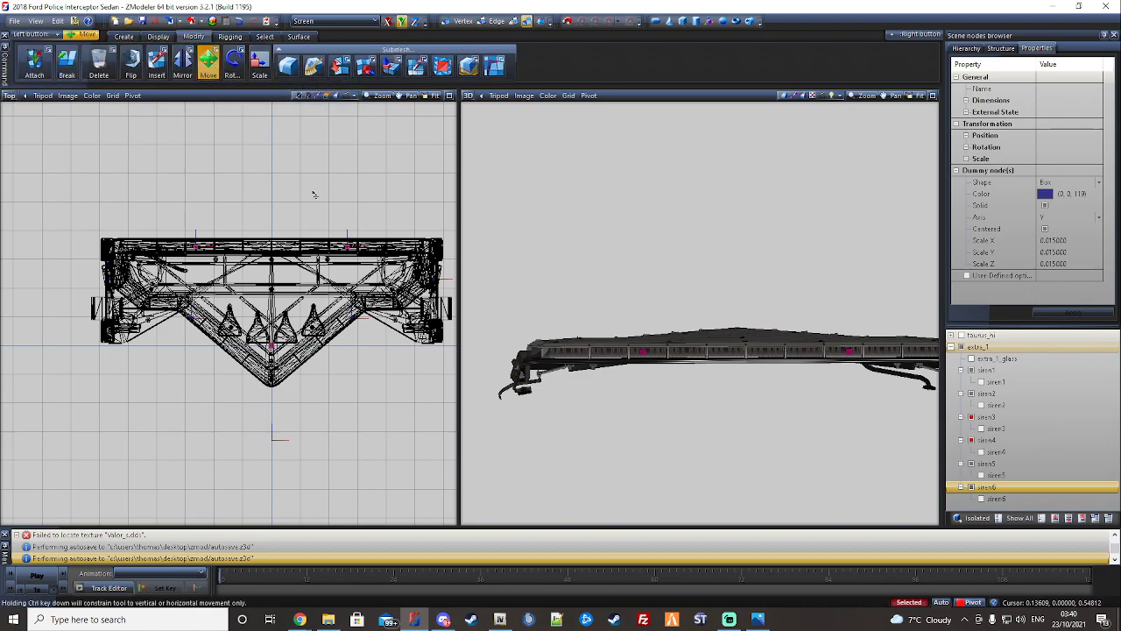
scroll(376, 201, "up", 6)
scroll(346, 275, "up", 3)
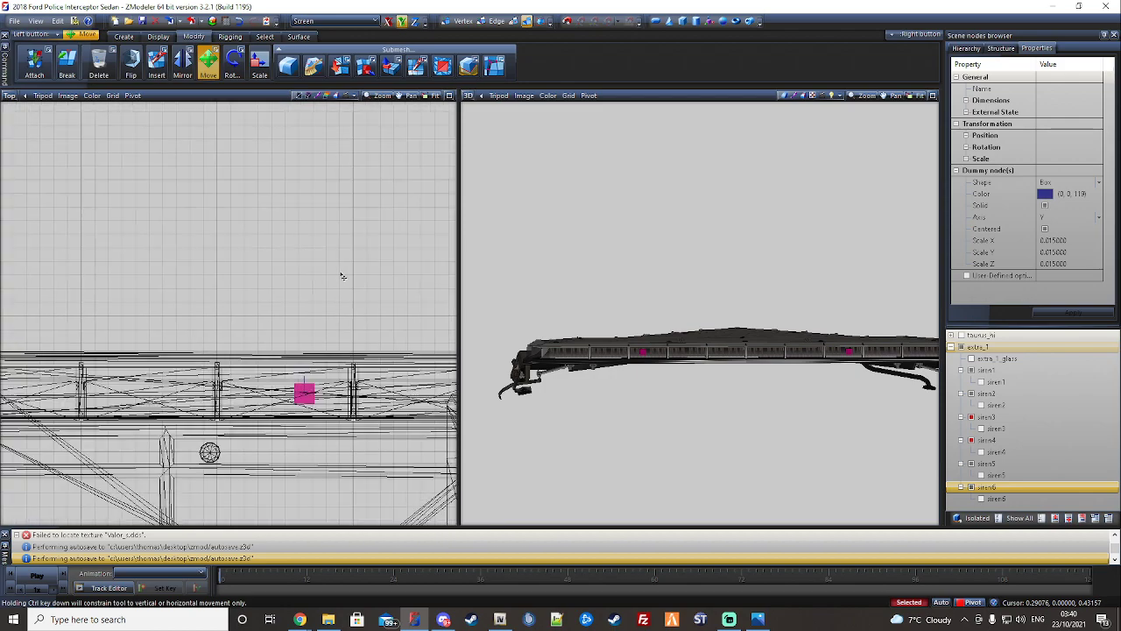
left_click_drag(351, 274, 375, 304)
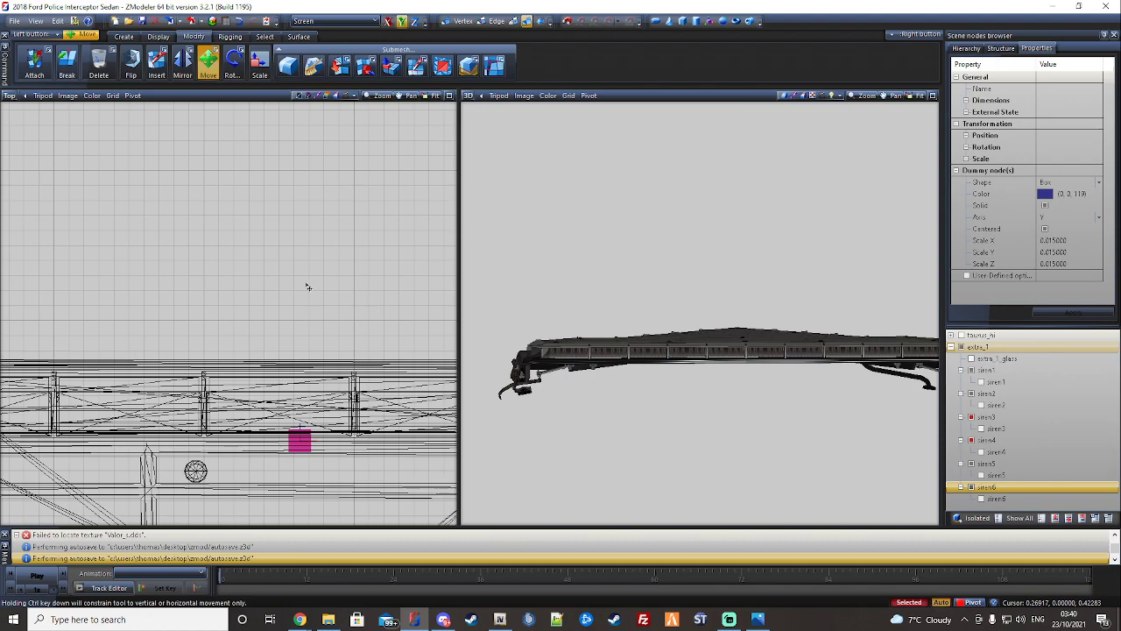
- Select the siren2 dummy with the light bar hidden, and show the extra_1 mesh again to check its height from the Left view
left_click(384, 278)
scroll(350, 263, "down", 6)
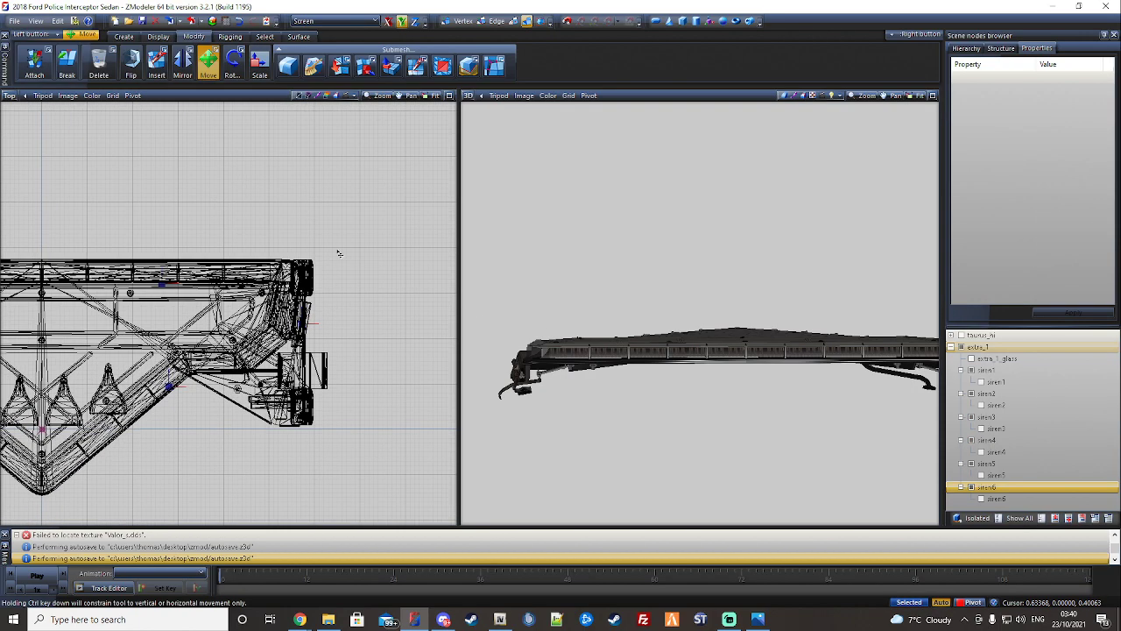
left_click(961, 346)
left_click_drag(222, 401, 149, 359)
left_click(960, 347)
middle_click_drag(934, 354, 745, 379)
scroll(745, 379, "up", 6)
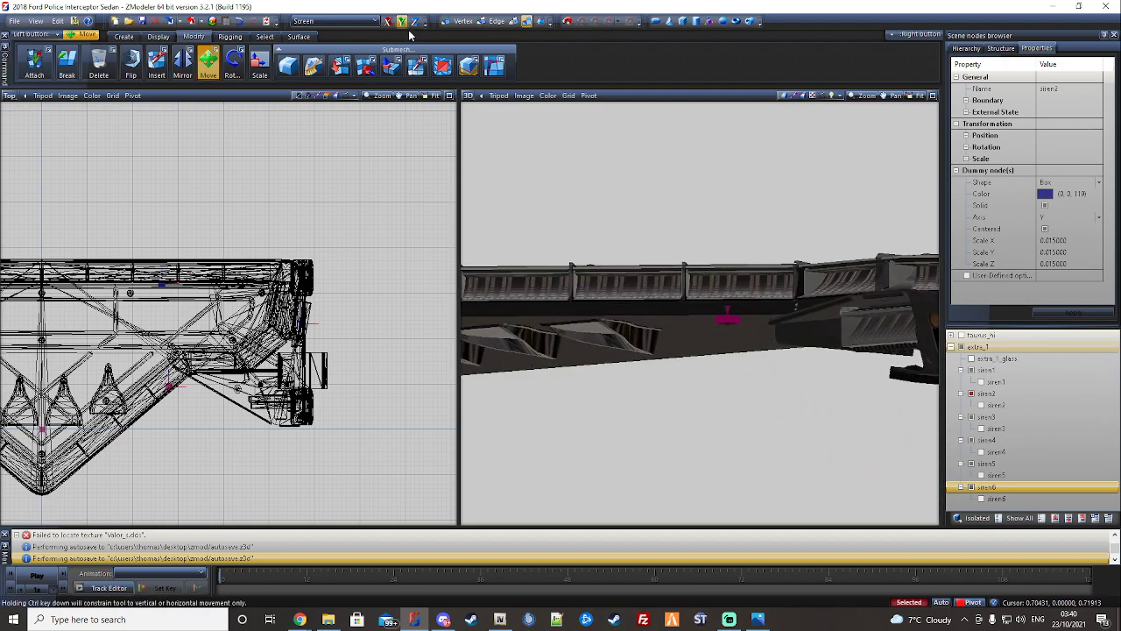
left_click(9, 96)
left_click(27, 136)
scroll(273, 274, "up", 5)
scroll(270, 270, "up", 4)
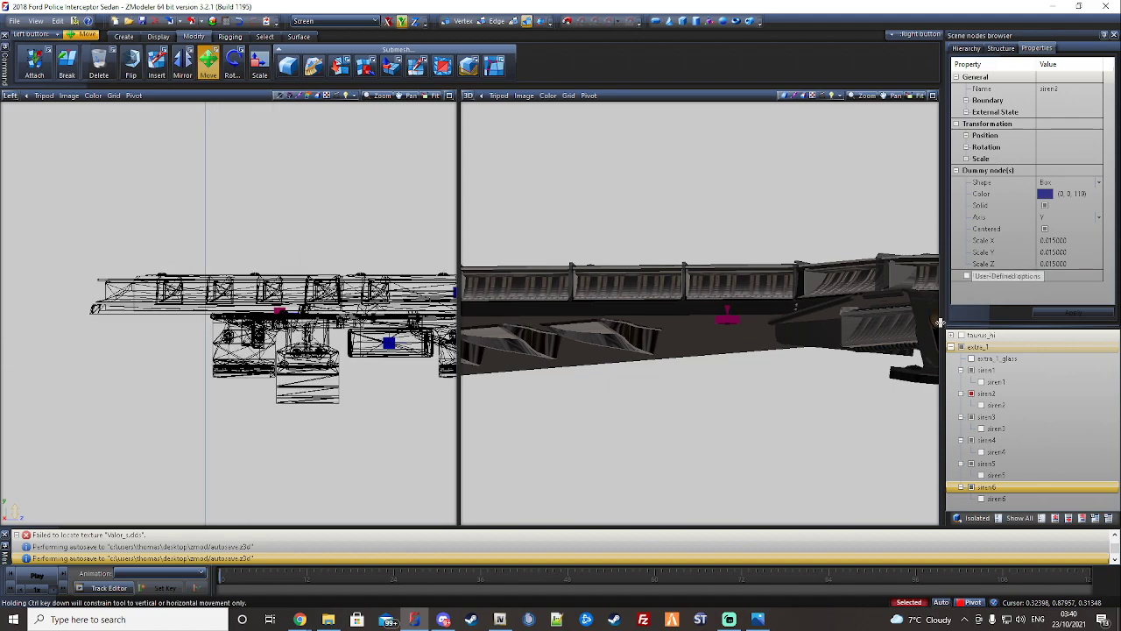
- Add the siren1 dummy to the selection in the Top view with the light bar hidden, and show the extra_1 mesh again
left_click(961, 347)
left_click(9, 96)
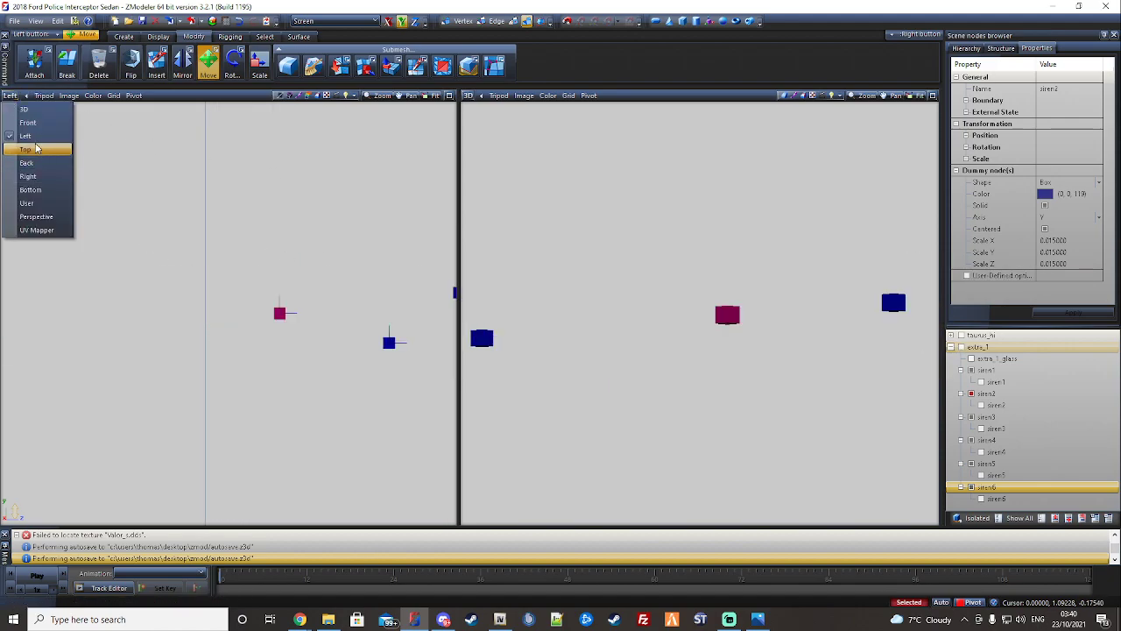
left_click(35, 144)
scroll(219, 317, "up", 4)
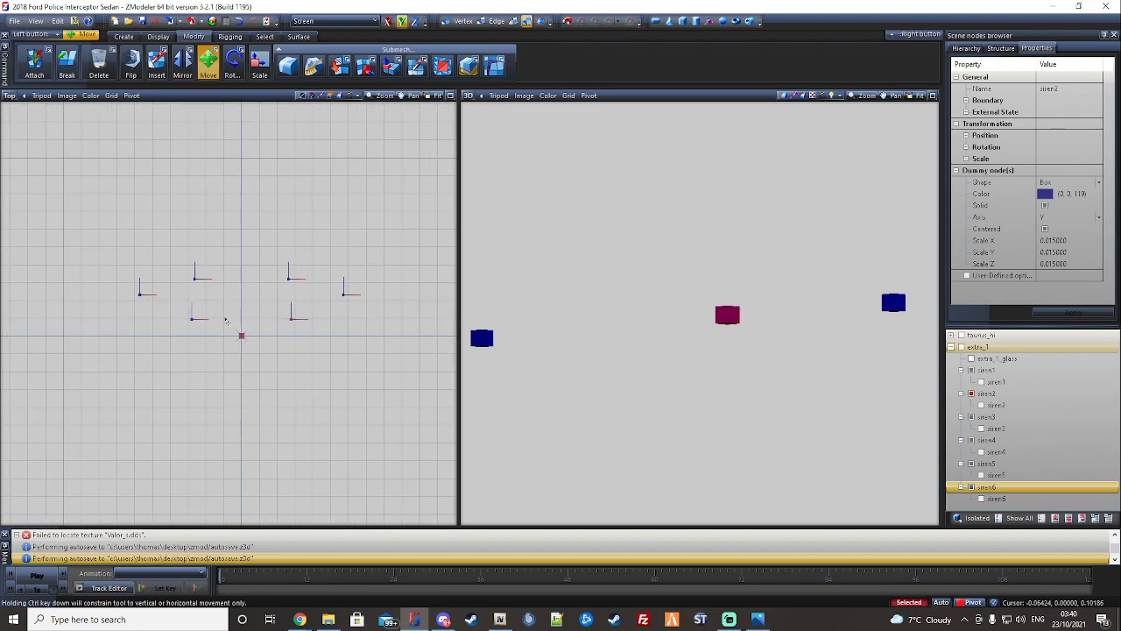
left_click_drag(211, 329, 138, 296)
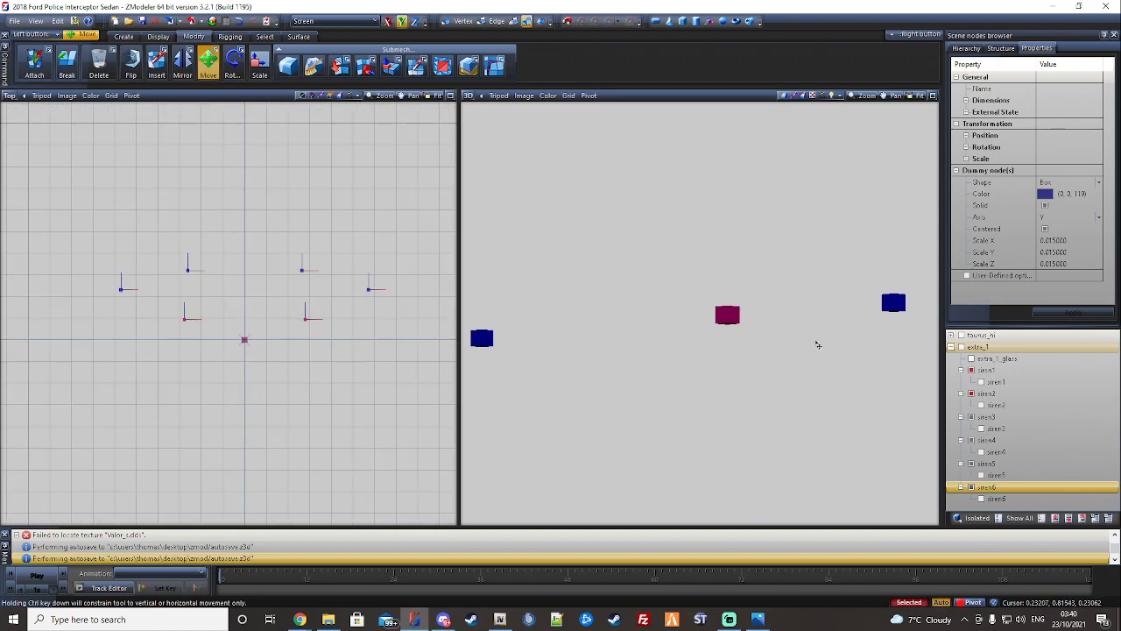
middle_click_drag(817, 345, 689, 325)
left_click(962, 347)
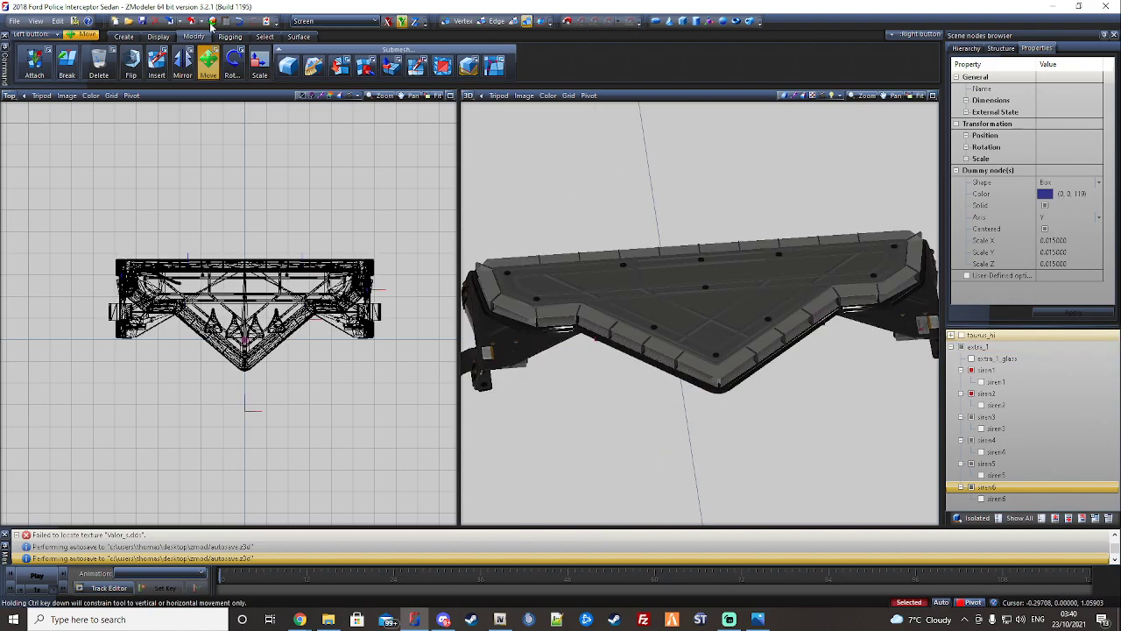
- Raise the siren1 and siren2 dummies in the Front view into the row of light modules, level with the straight-row dummies
left_click(10, 95)
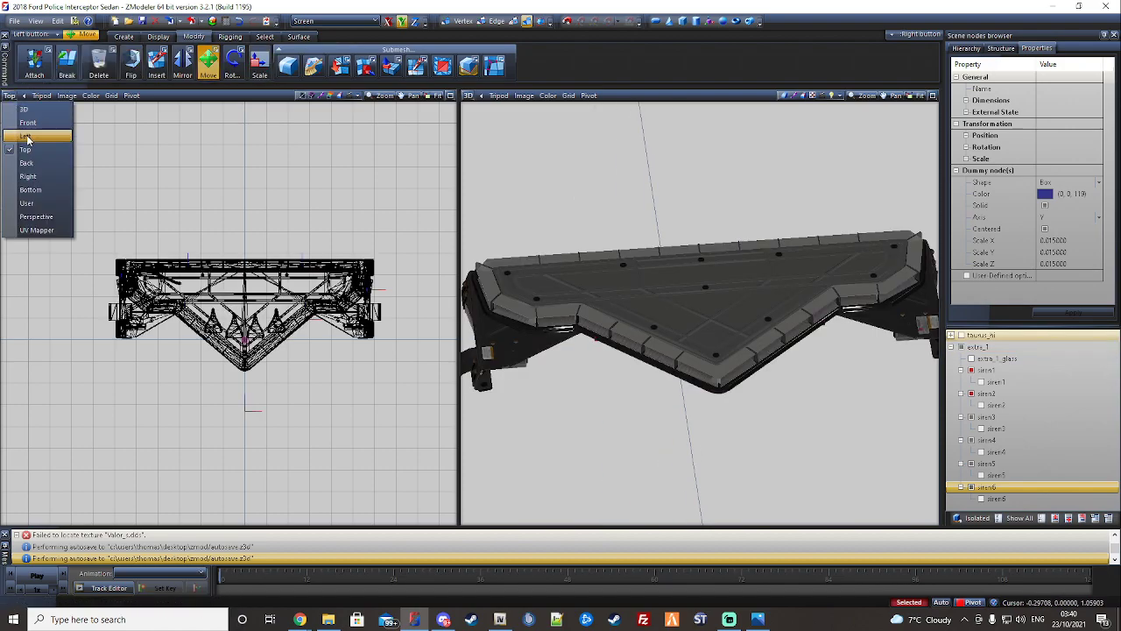
left_click(26, 123)
scroll(254, 307, "up", 5)
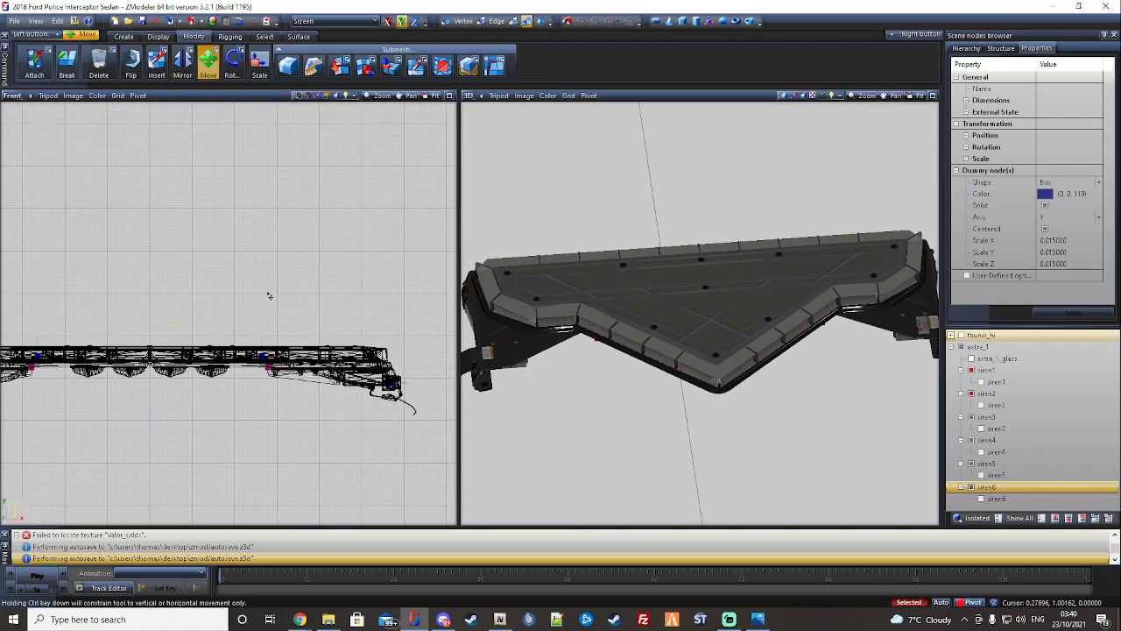
scroll(296, 264, "up", 2)
left_click_drag(298, 275, 295, 264)
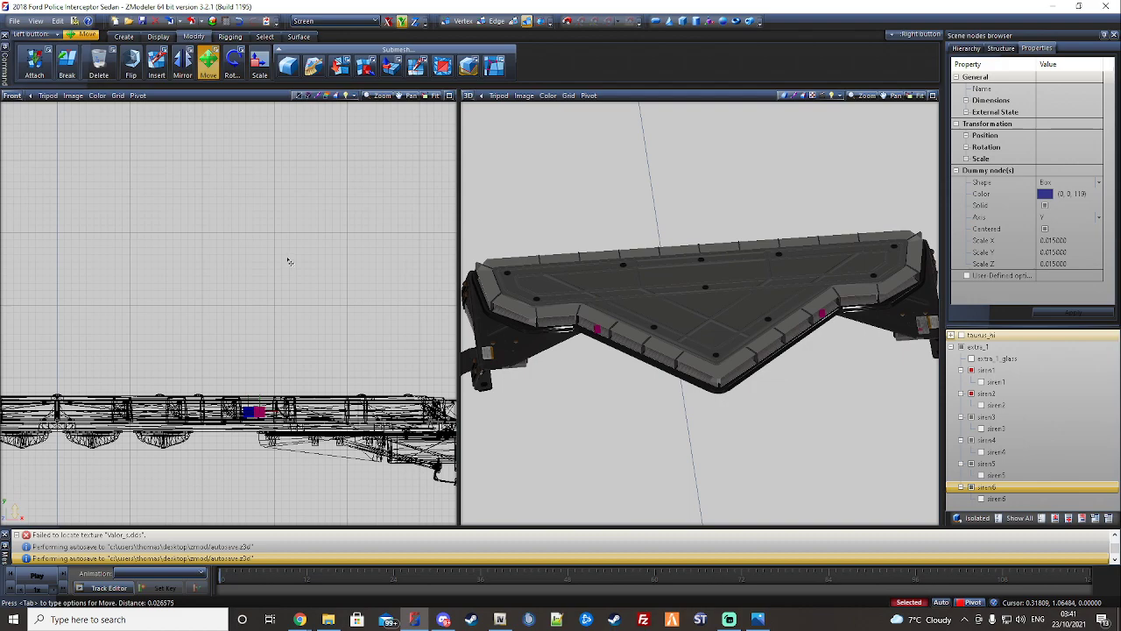
left_click_drag(290, 262, 290, 261)
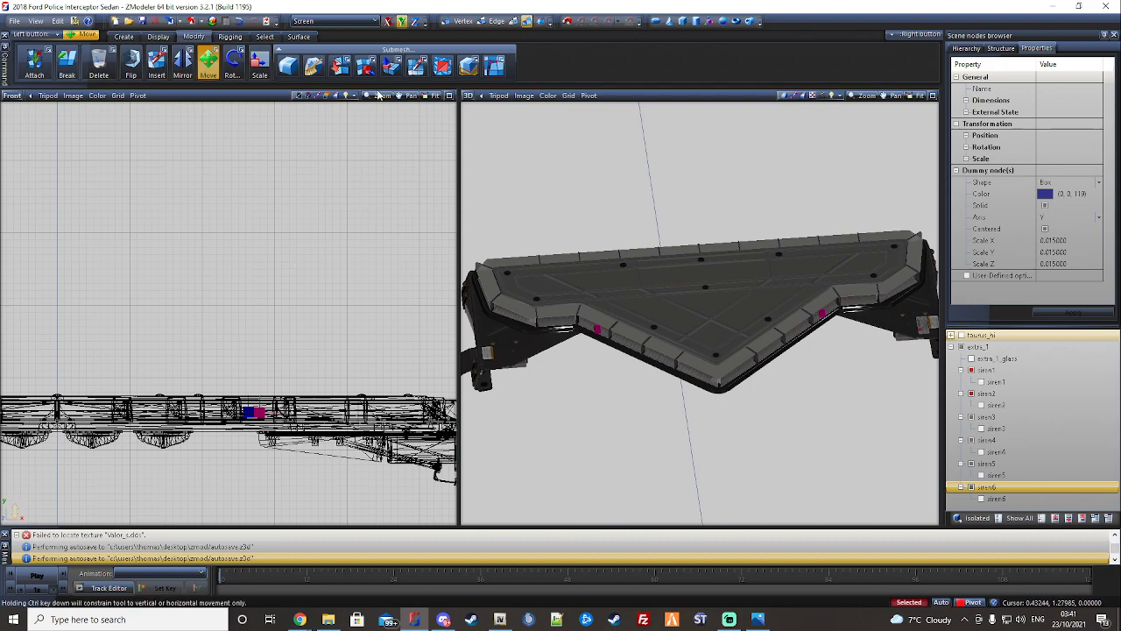
middle_click_drag(801, 264, 613, 171)
middle_click_drag(829, 390, 775, 338)
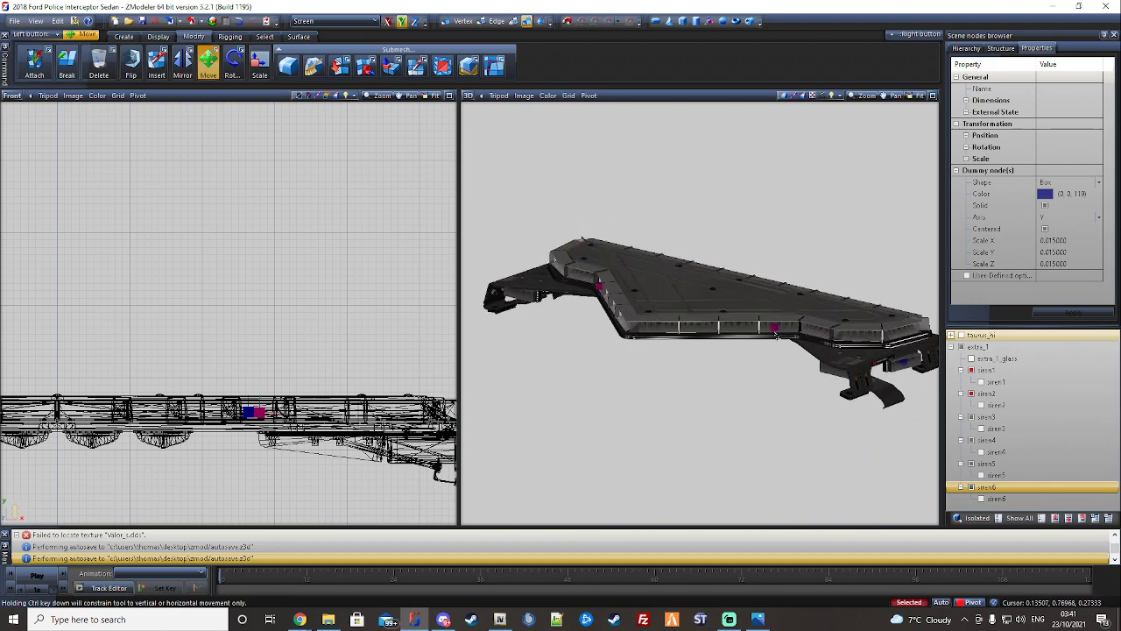
scroll(772, 337, "up", 4)
scroll(772, 338, "up", 3)
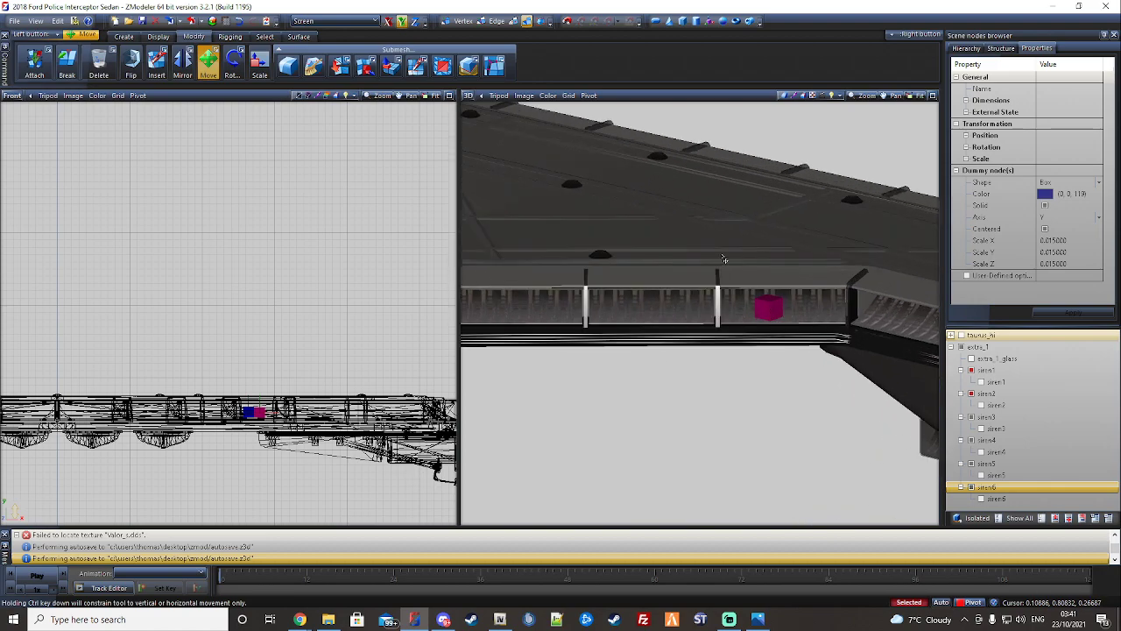
- Select only the siren2 dummy and move it about 0.06 along X toward the light bar's centre in the Top view
left_click(12, 96)
left_click(28, 131)
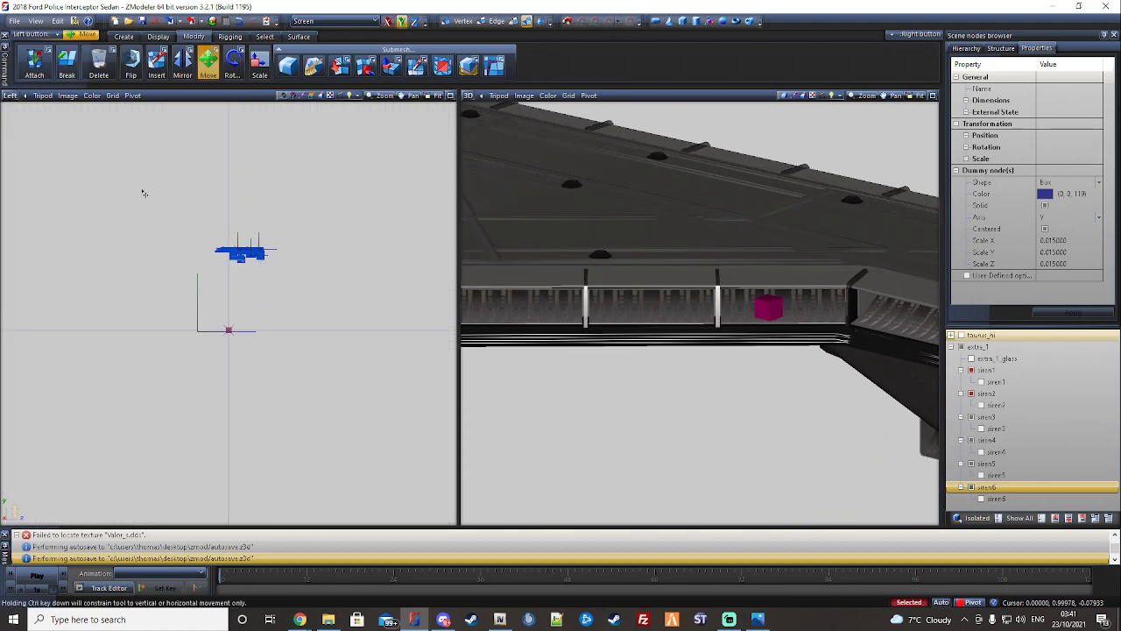
left_click(11, 95)
left_click(48, 149)
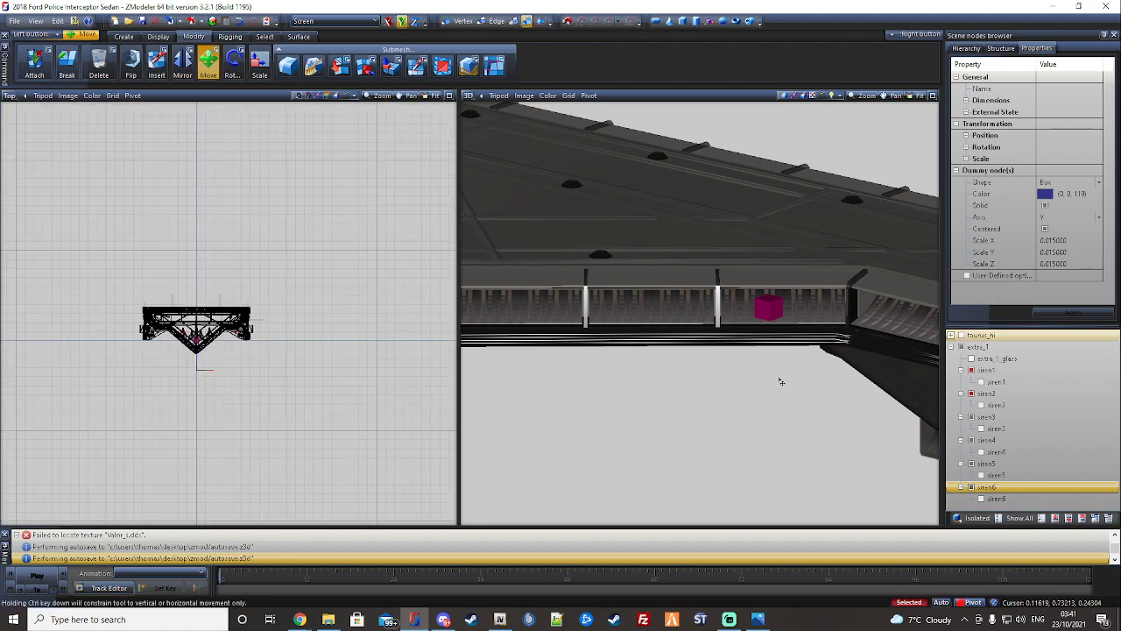
left_click(961, 347)
scroll(188, 336, "up", 2)
scroll(254, 319, "up", 3)
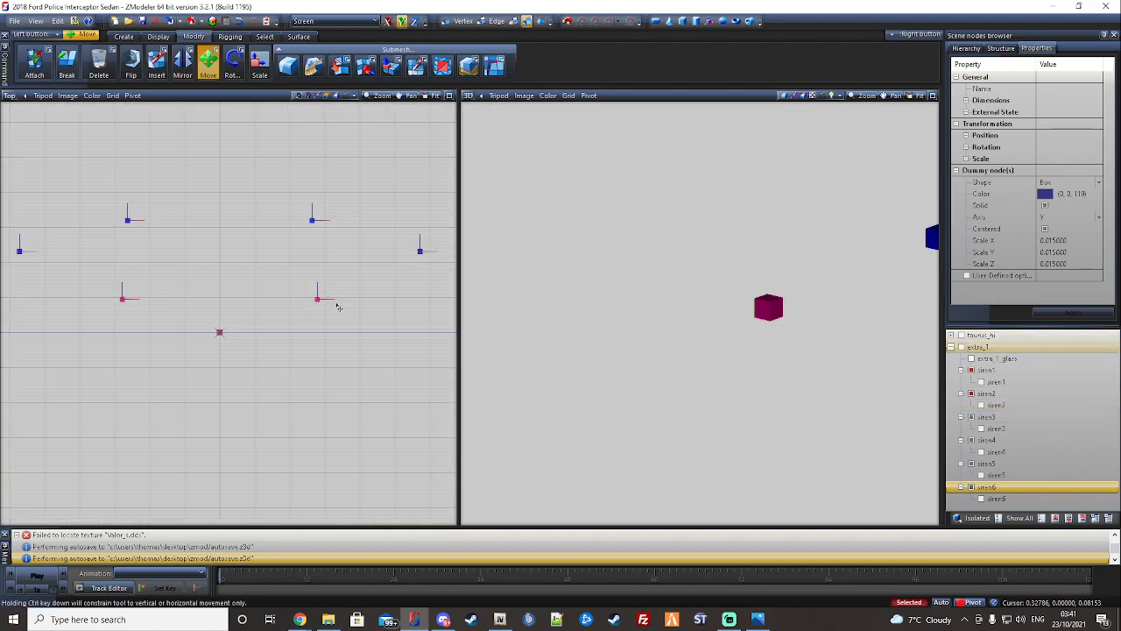
left_click(961, 347)
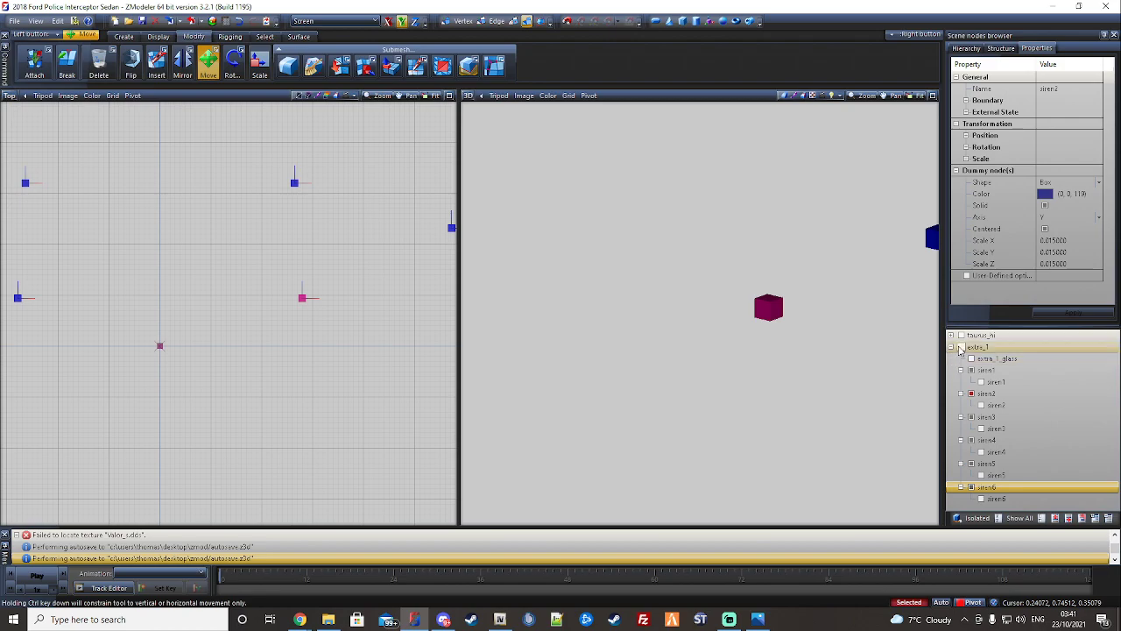
left_click_drag(310, 114, 284, 119)
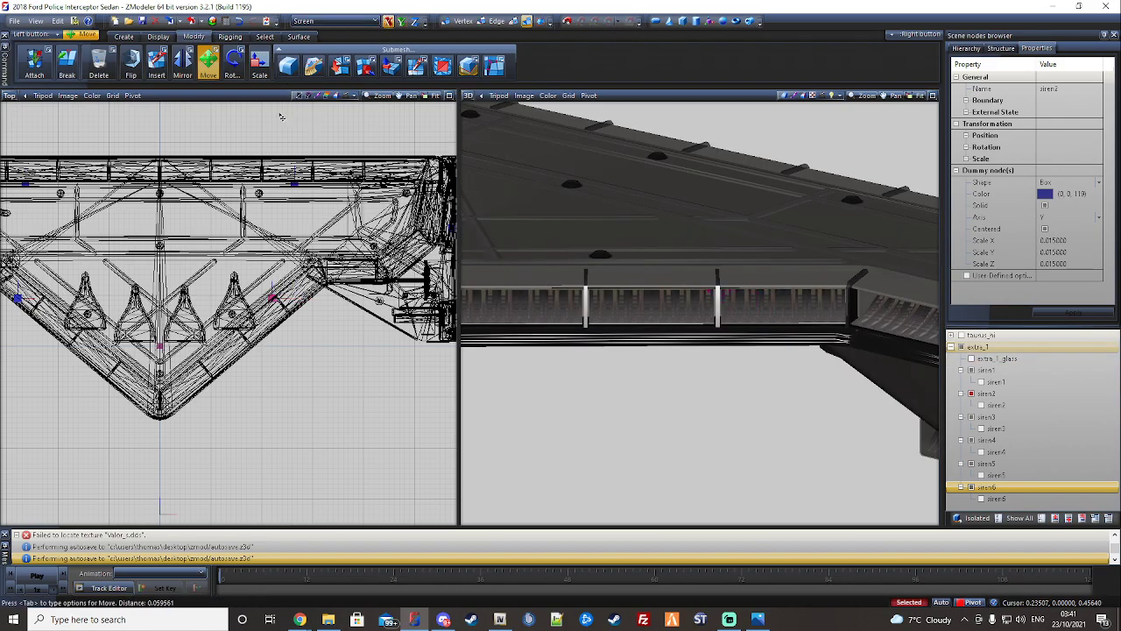
key("Escape")
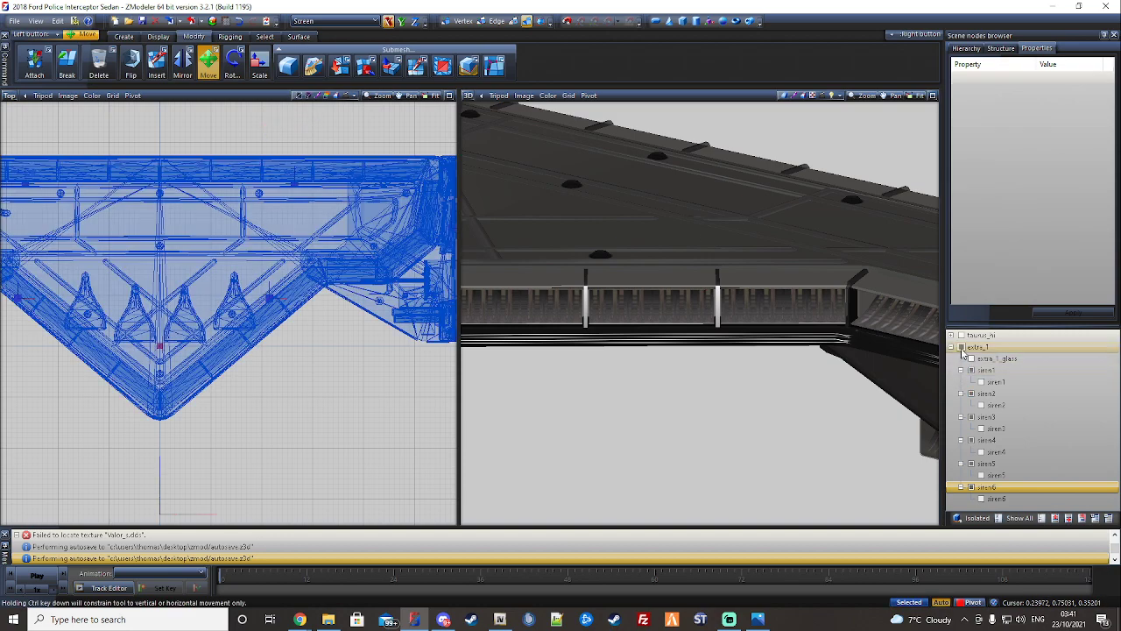
- Select the siren1 dummy and move it about 0.06 along X toward the light bar's centre in the Top view
left_click(960, 347)
middle_click_drag(50, 288, 148, 297)
left_click(115, 307)
left_click(961, 347)
middle_click_drag(733, 252, 628, 232)
middle_click_drag(324, 154, 321, 155)
left_click_drag(318, 138, 325, 138)
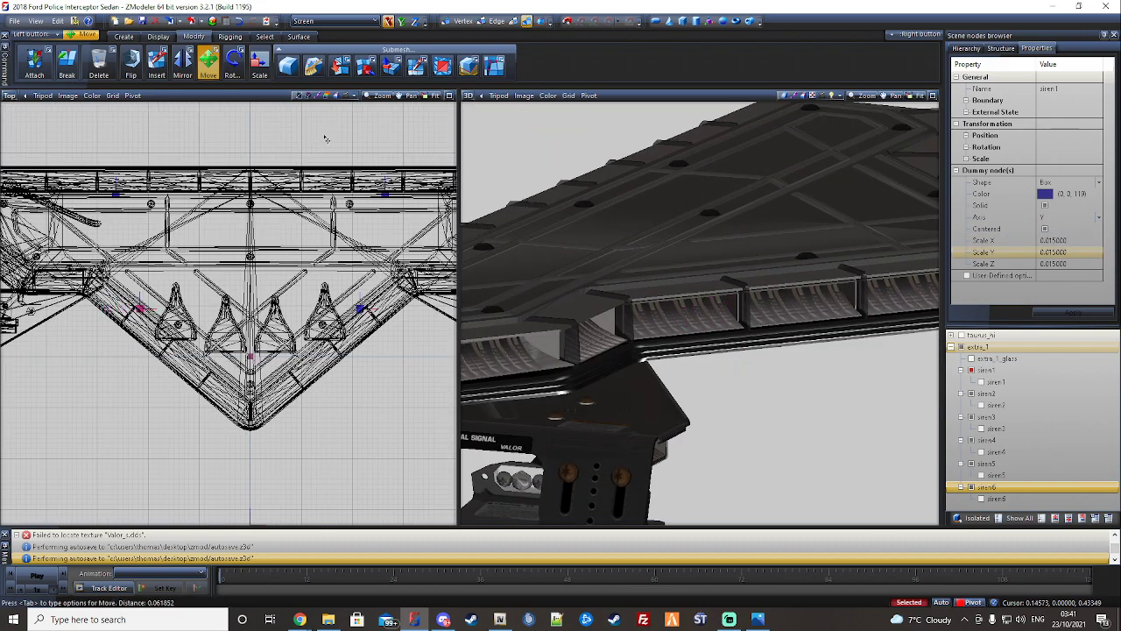
scroll(322, 144, "down", 2)
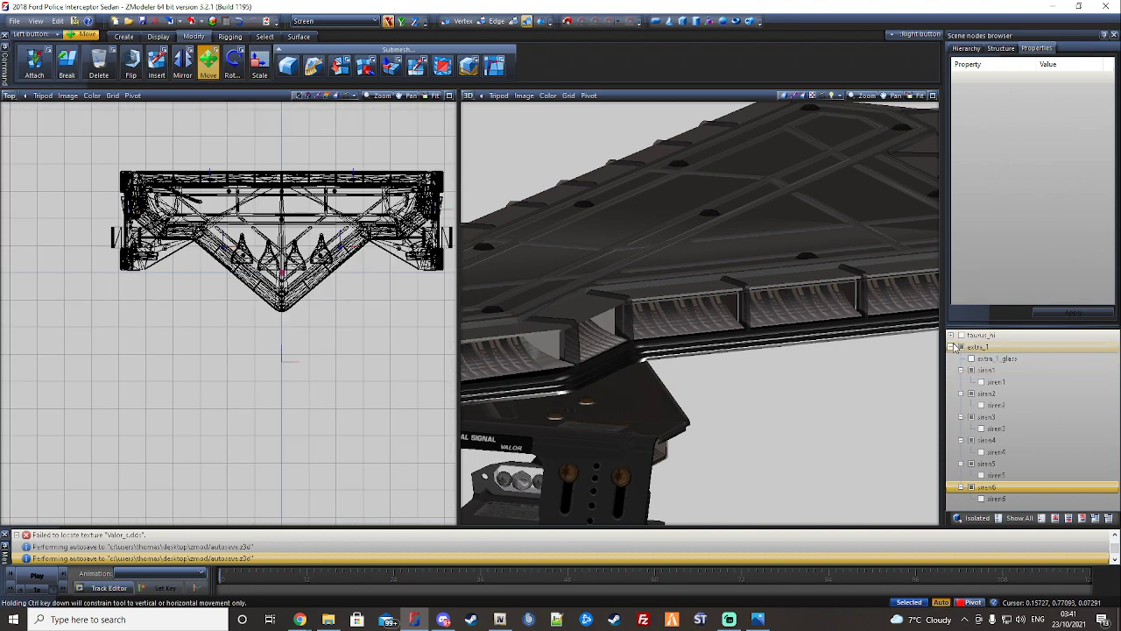
- Select the siren5 dummy and move it along X inward behind the side light in the Top view
left_click(952, 347)
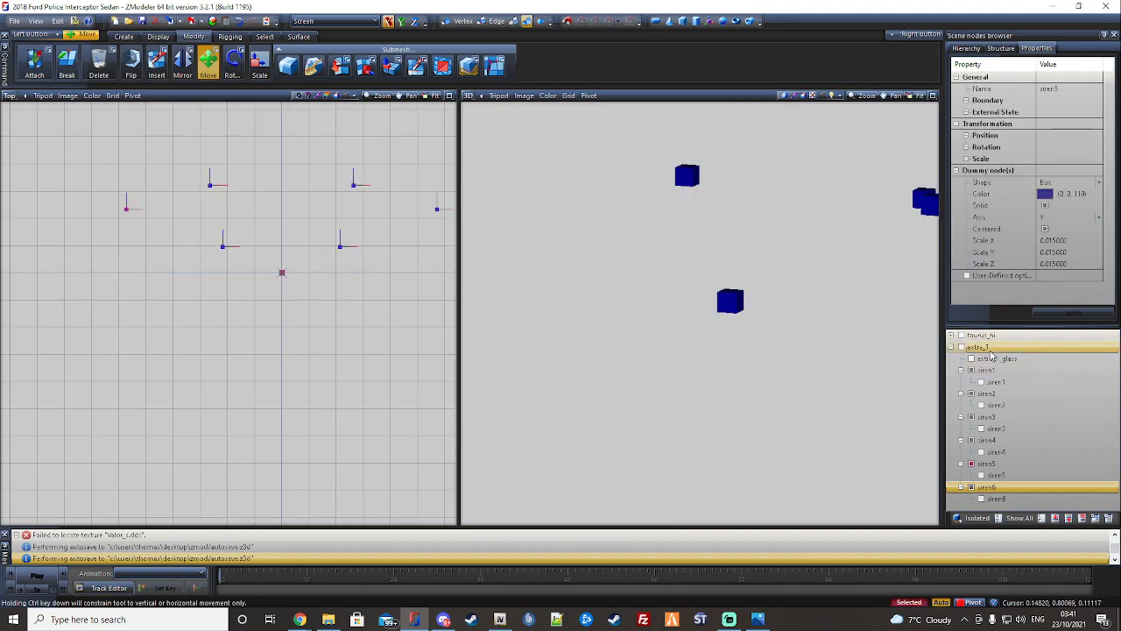
left_click(952, 348)
middle_click_drag(747, 272, 829, 509)
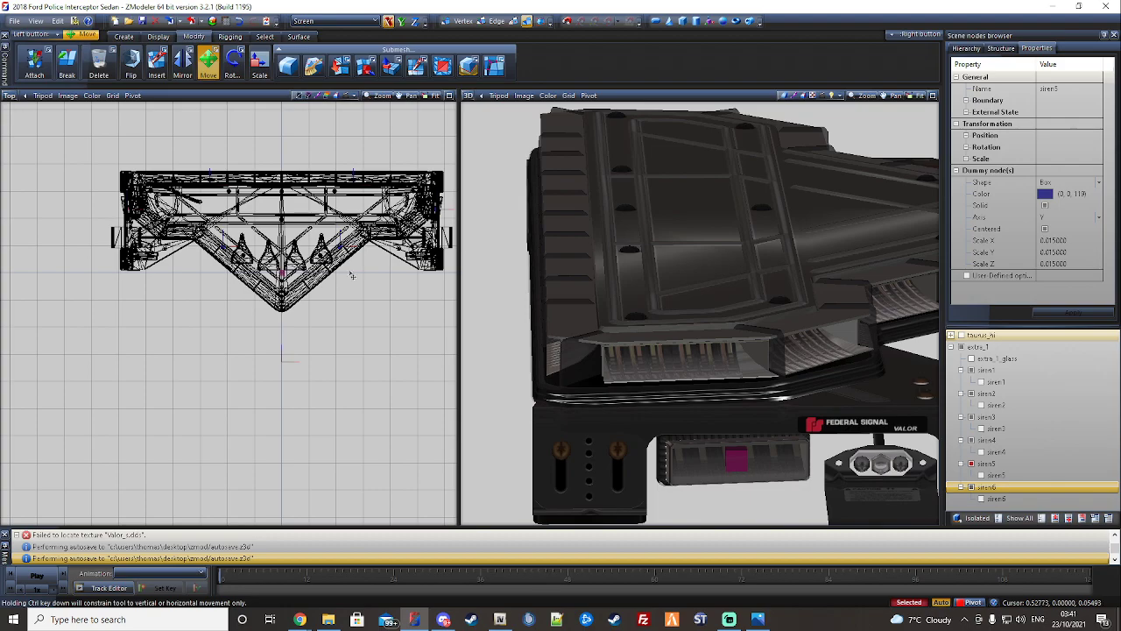
scroll(116, 222, "up", 10)
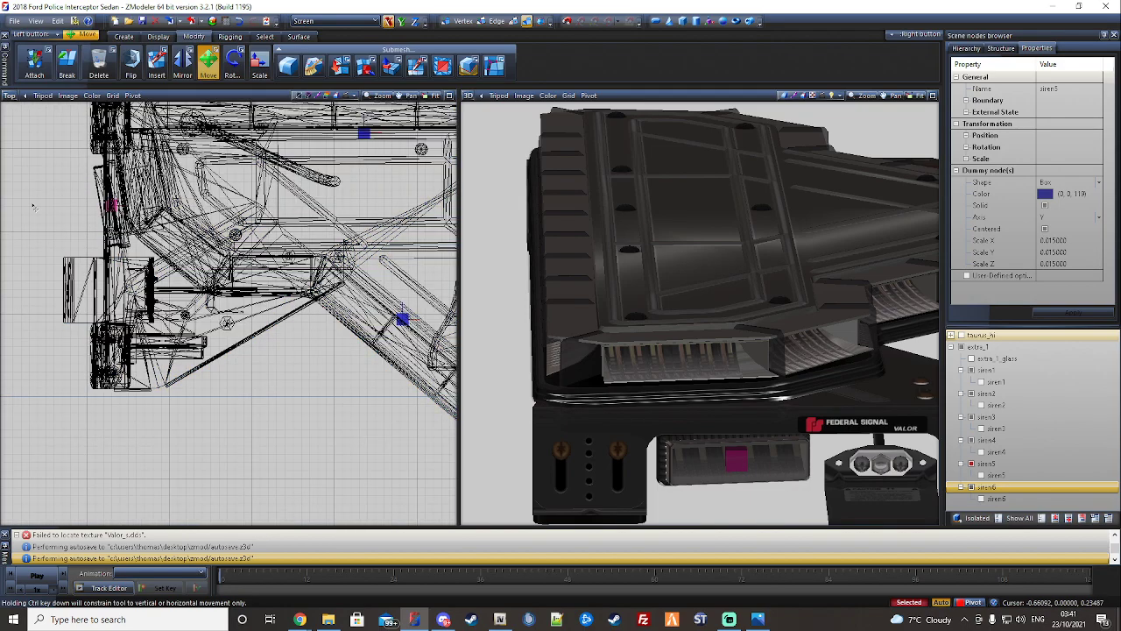
left_click_drag(116, 223, 146, 221)
middle_click_drag(723, 286, 696, 226)
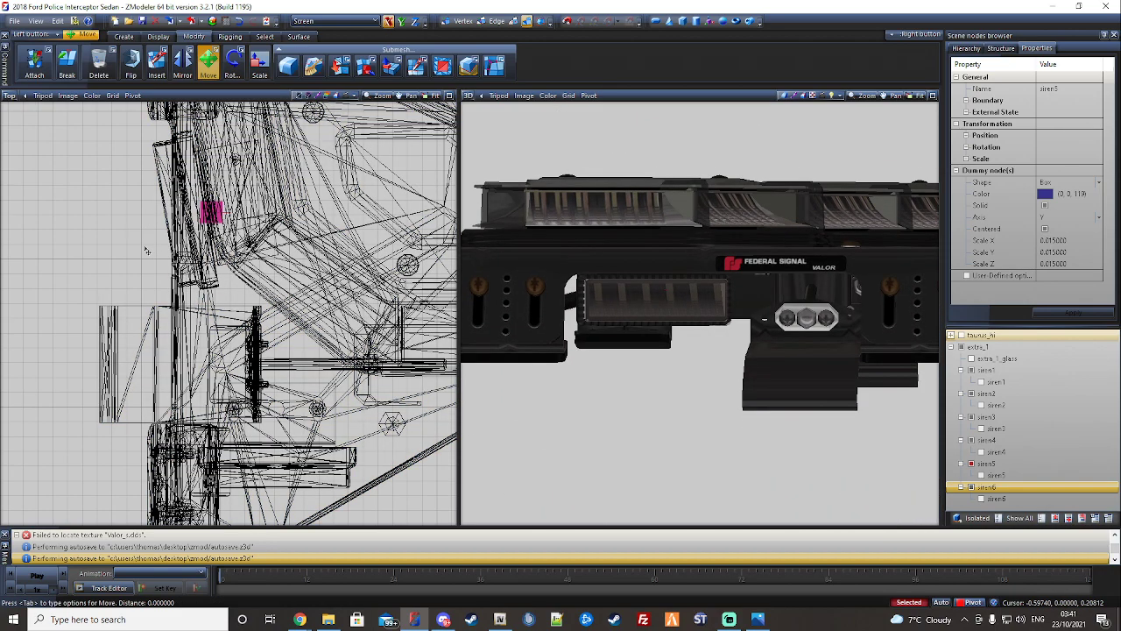
- Select the siren6 dummy at the opposite end with the light bar hidden, and show the extra_1 mesh again
left_click(963, 506)
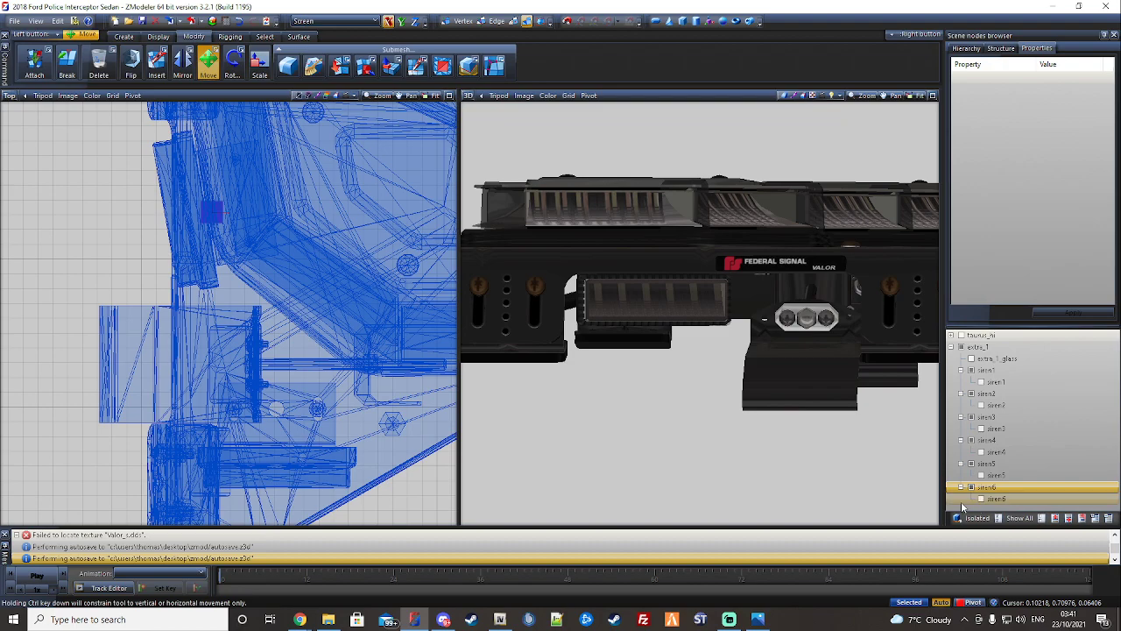
middle_click_drag(739, 258, 534, 285)
left_click(961, 346)
scroll(325, 211, "down", 4)
middle_click_drag(420, 214, 117, 217)
mouse_move(198, 225)
middle_mouse_down()
mouse_move(183, 227)
mouse_move(229, 218)
mouse_move(245, 247)
middle_mouse_up()
scroll(231, 235, "down", 5)
scroll(235, 215, "up", 1)
scroll(224, 229, "down", 2)
scroll(292, 258, "up", 1)
left_click_drag(378, 275, 335, 229)
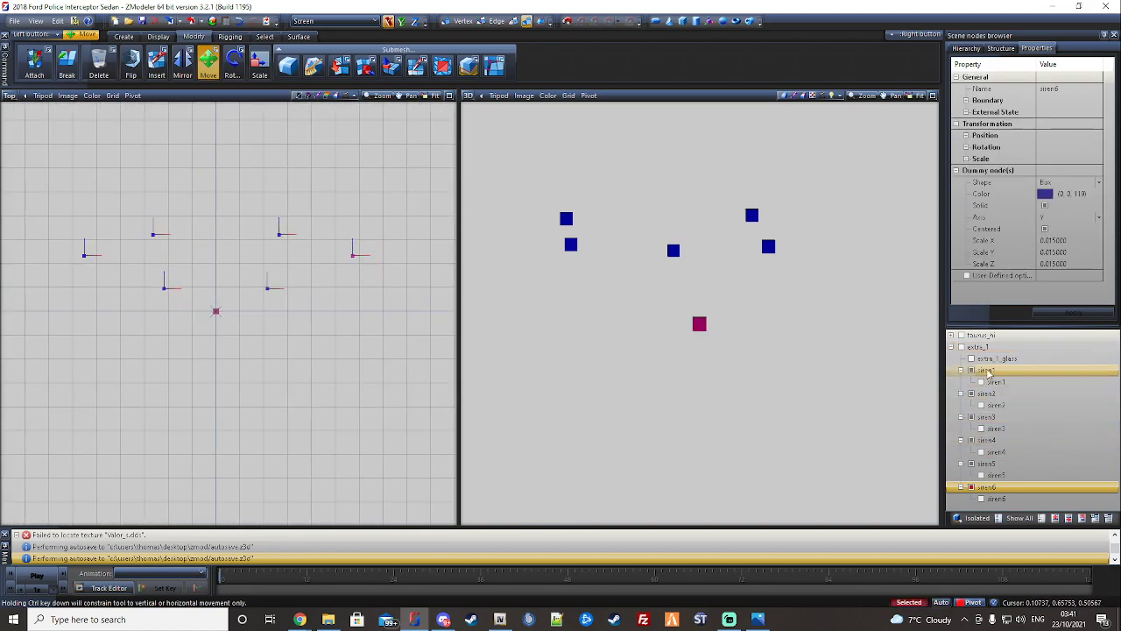
left_click(963, 346)
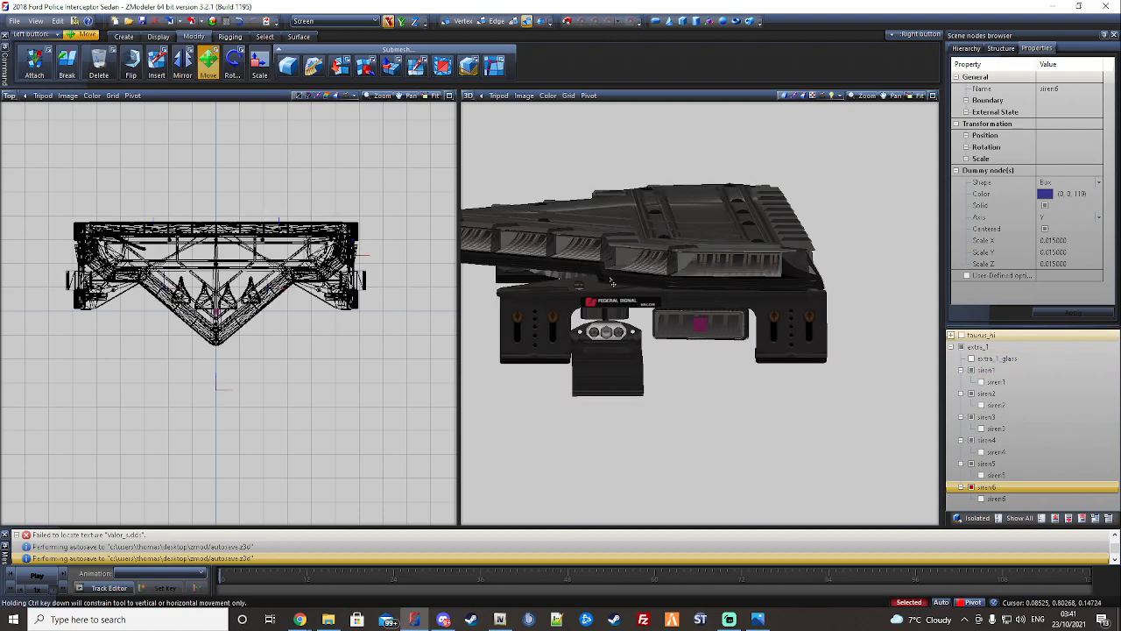
- Move the siren6 dummy along X inward behind its side light in the Top view and deselect it
scroll(381, 254, "up", 3)
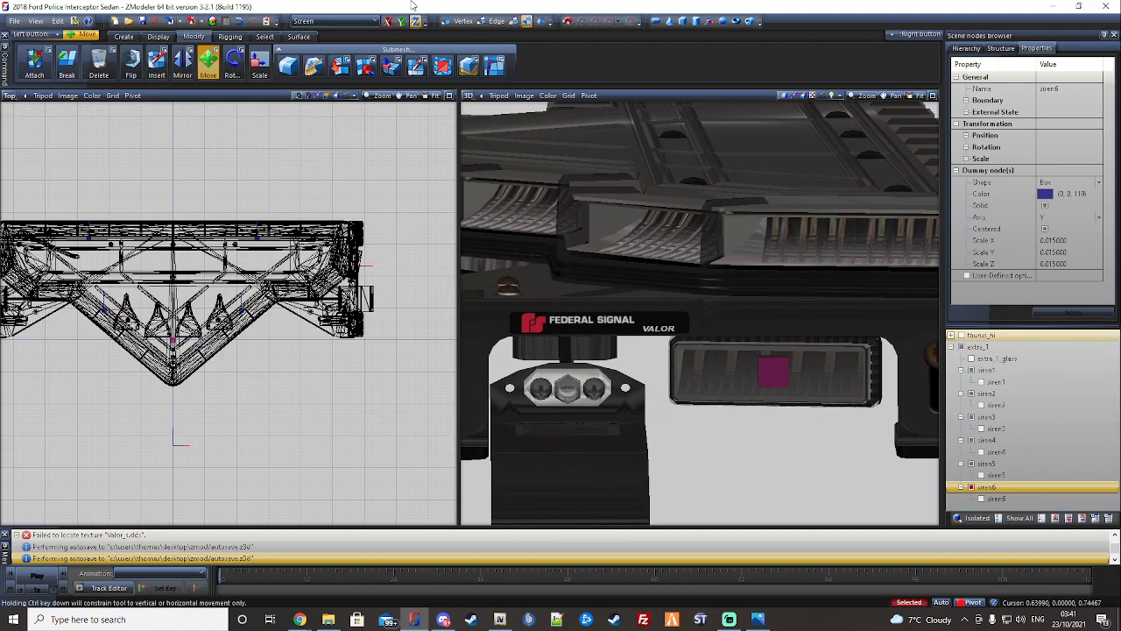
scroll(371, 263, "up", 4)
left_click_drag(372, 249, 353, 245)
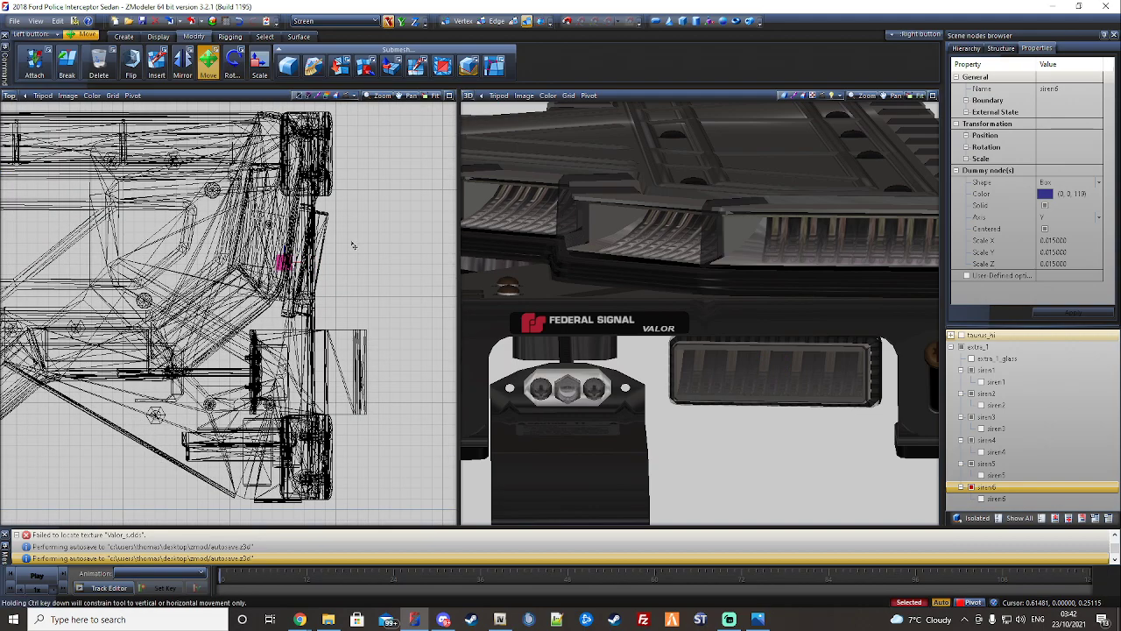
key("Escape")
scroll(294, 234, "down", 5)
middle_click_drag(253, 176, 453, 176)
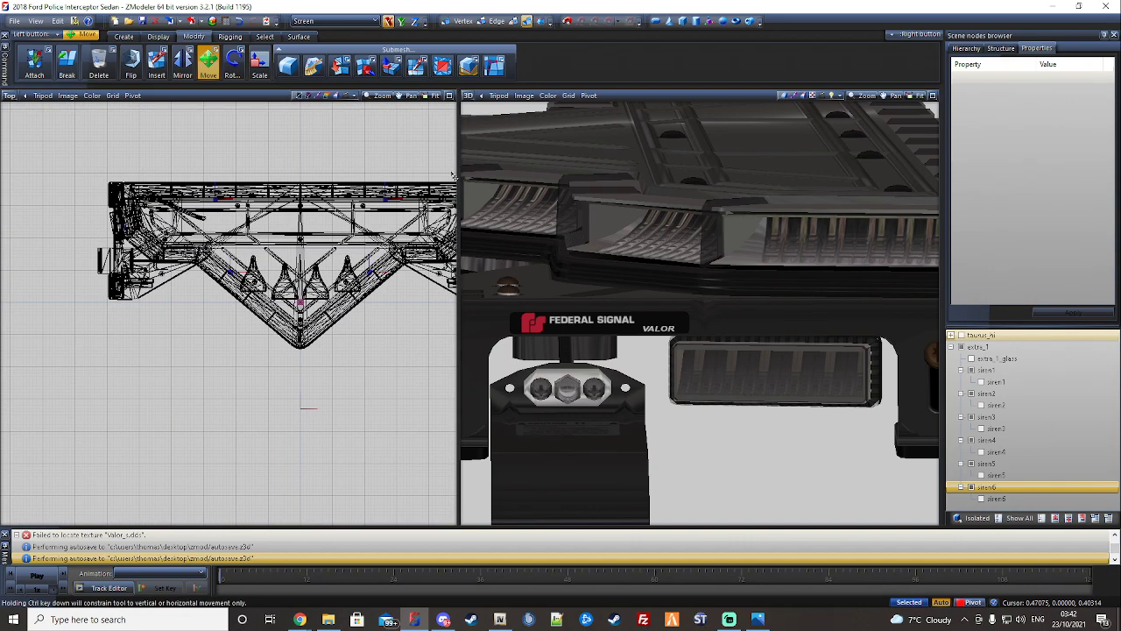
- Reattach extra_1_glass to extra_1 so it is listed below the siren6 nodes
middle_click_drag(626, 194, 674, 241)
left_click(993, 360)
left_click_drag(994, 359, 997, 347)
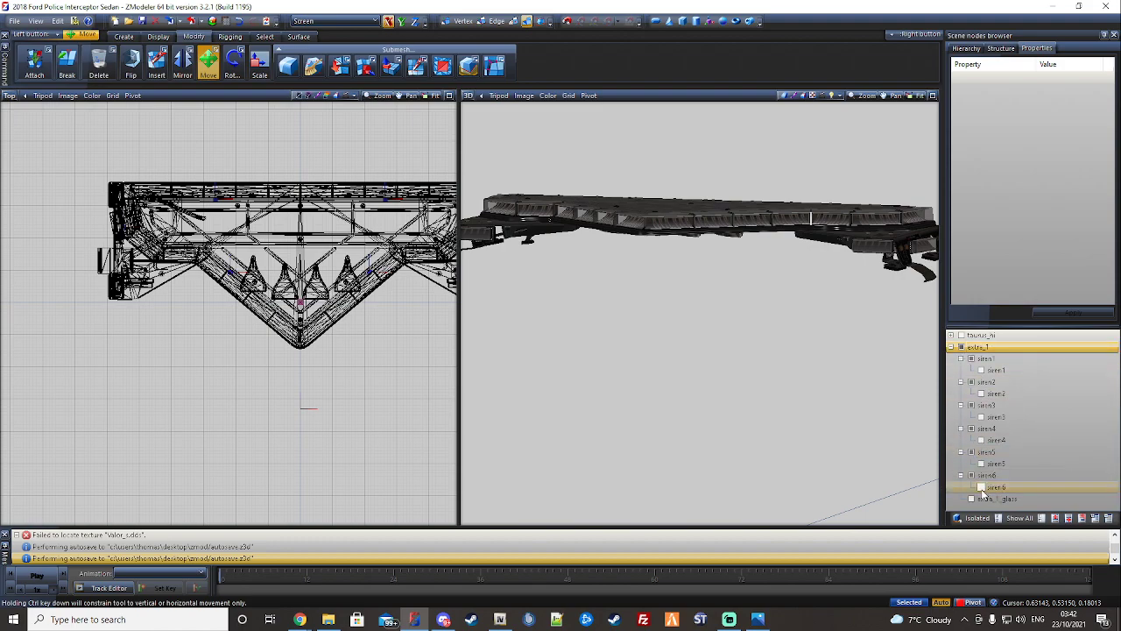
- Show the six siren meshes, siren1 through siren6, nested under the dummies
left_click(985, 489)
left_click(993, 464, "ctrl")
left_click(996, 441, "ctrl")
left_click(995, 420, "ctrl")
left_click(996, 393, "ctrl")
left_click(994, 371, "ctrl")
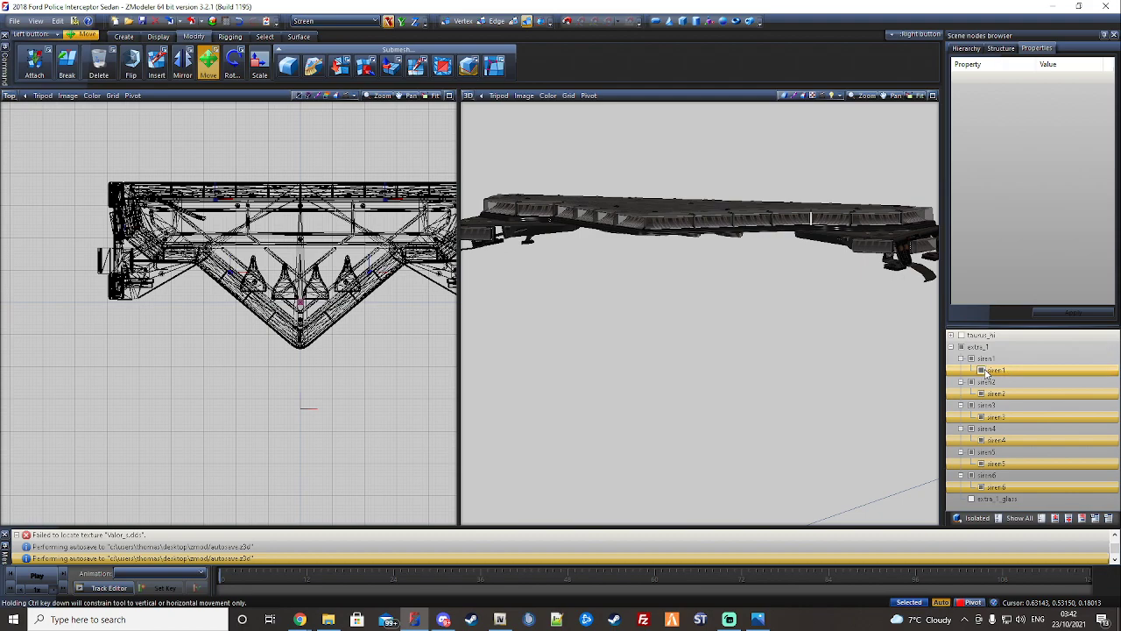
- Hide the six siren dummy nodes and the extra_1 mesh, leaving only the nested siren meshes shown
left_click(983, 359)
left_click(988, 383, "ctrl")
left_click(987, 406, "ctrl")
left_click(987, 428, "ctrl")
left_click(987, 452, "ctrl")
left_click(981, 474, "ctrl")
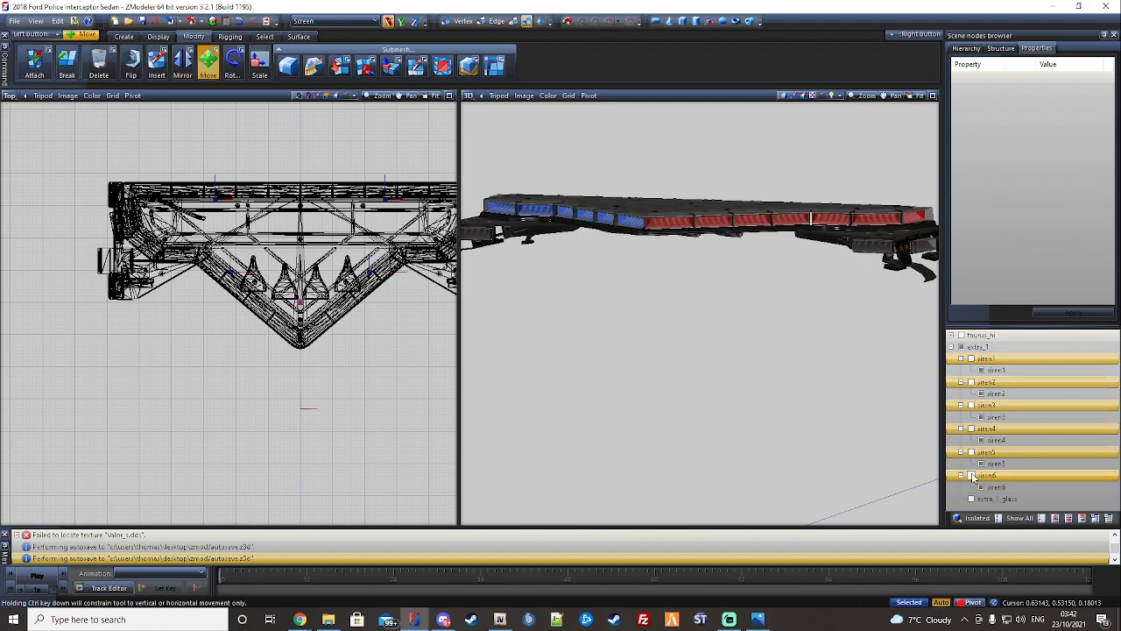
left_click(962, 347)
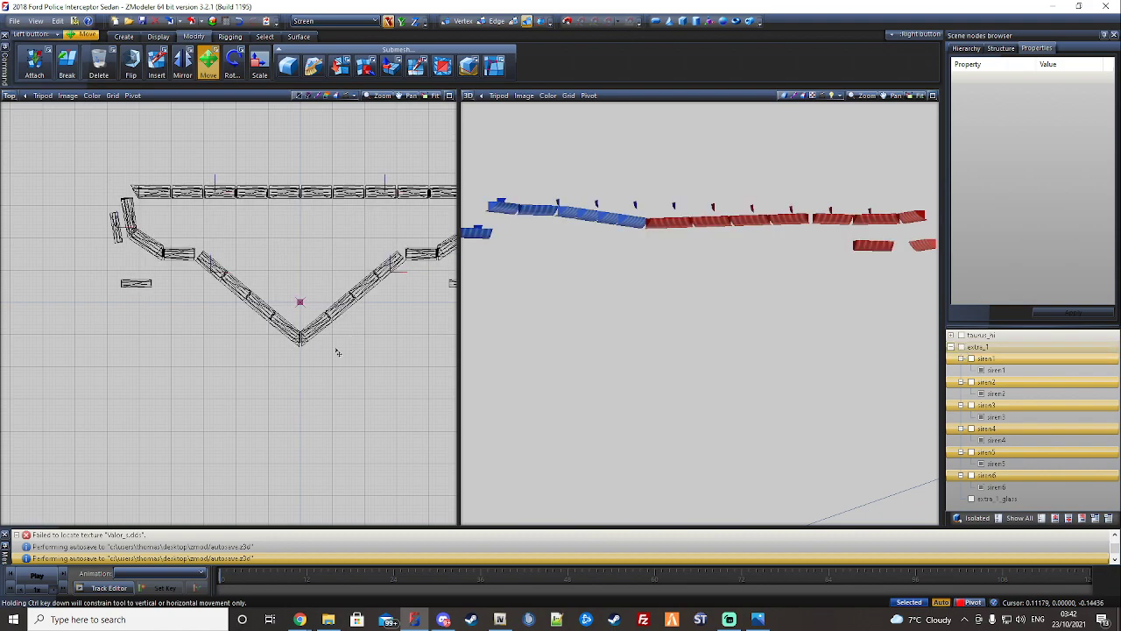
- Select the six nested siren meshes in the Top view and reset their local axes to match their parent dummies
scroll(337, 352, "down", 3)
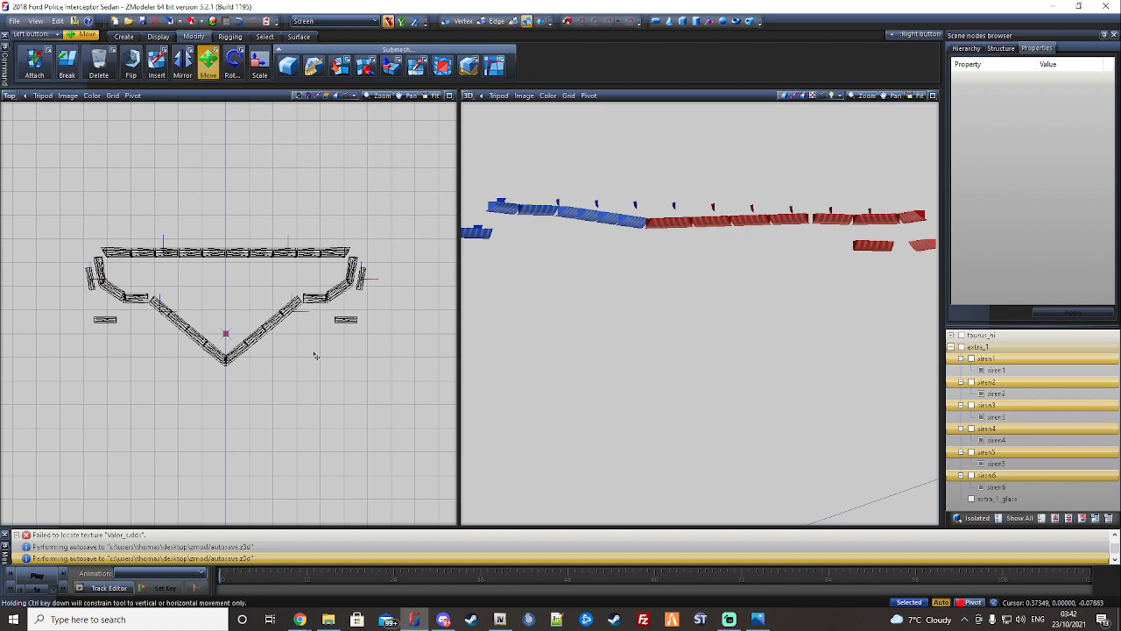
left_click_drag(376, 375, 50, 195)
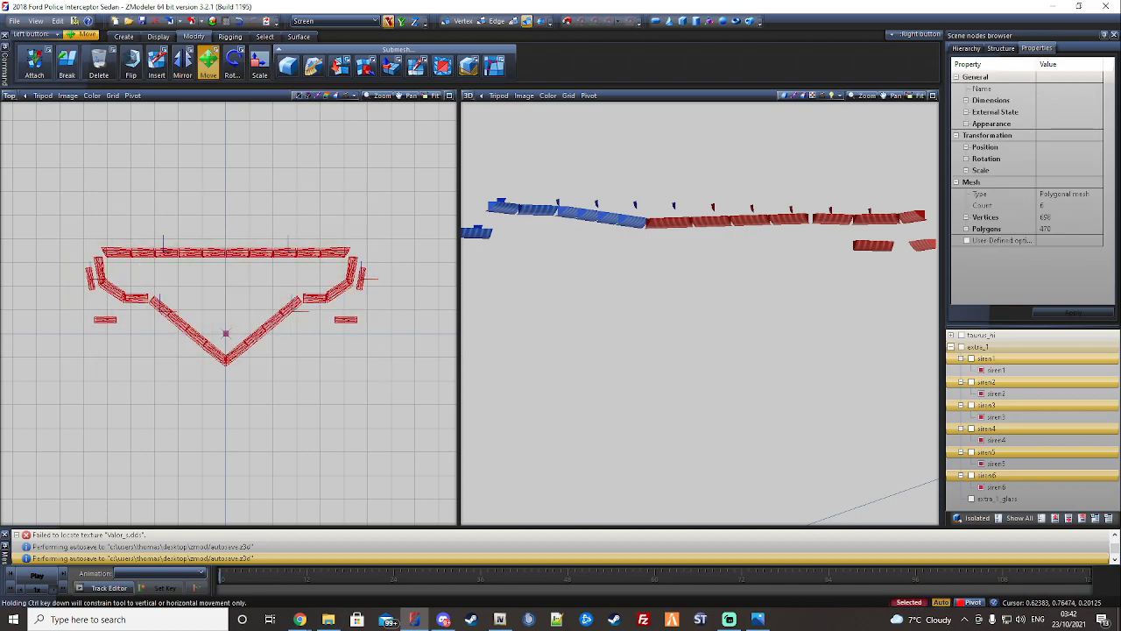
left_click_drag(398, 385, 46, 191)
left_click_drag(274, 448, 93, 145)
left_click_drag(391, 422, 23, 184)
left_click(158, 38)
left_click(210, 67)
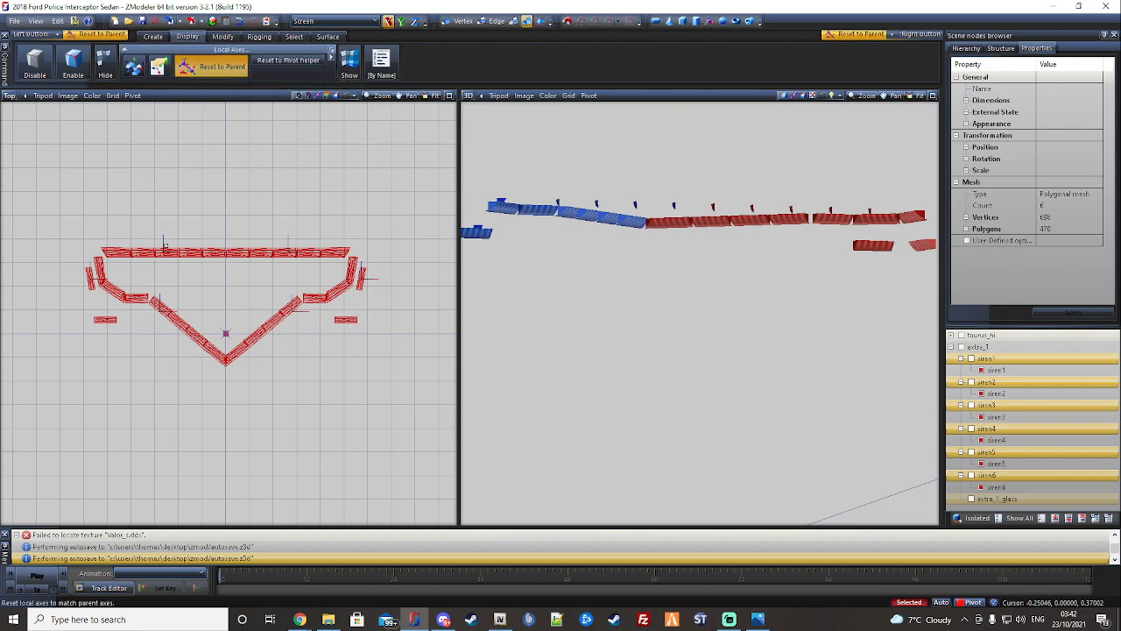
left_click(296, 159)
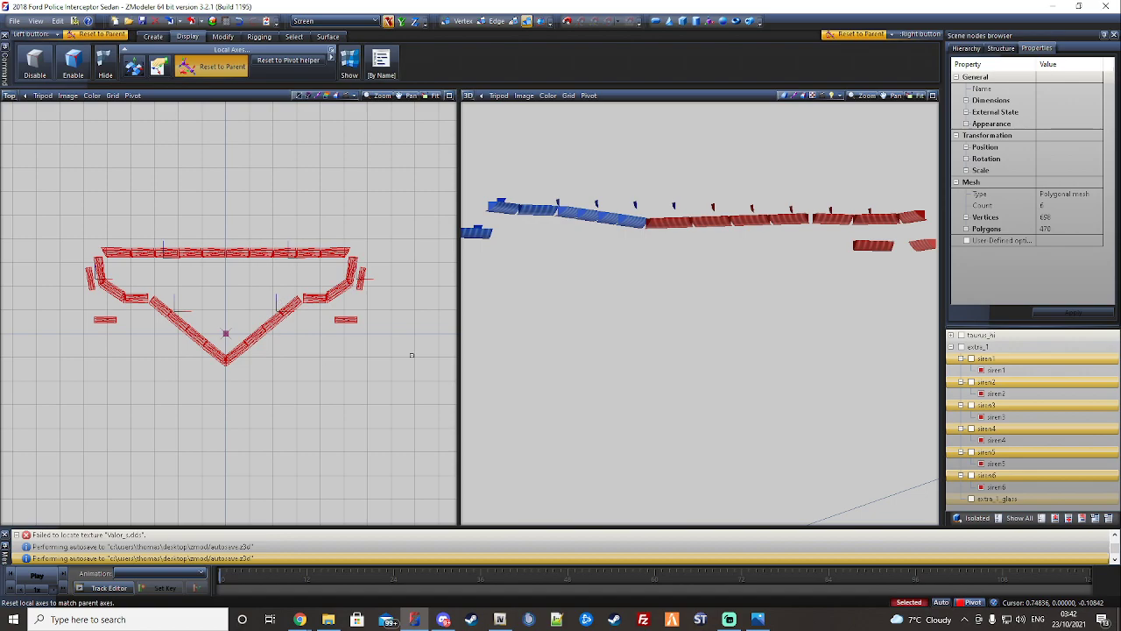
scroll(367, 400, "down", 1)
middle_click_drag(368, 399, 363, 406)
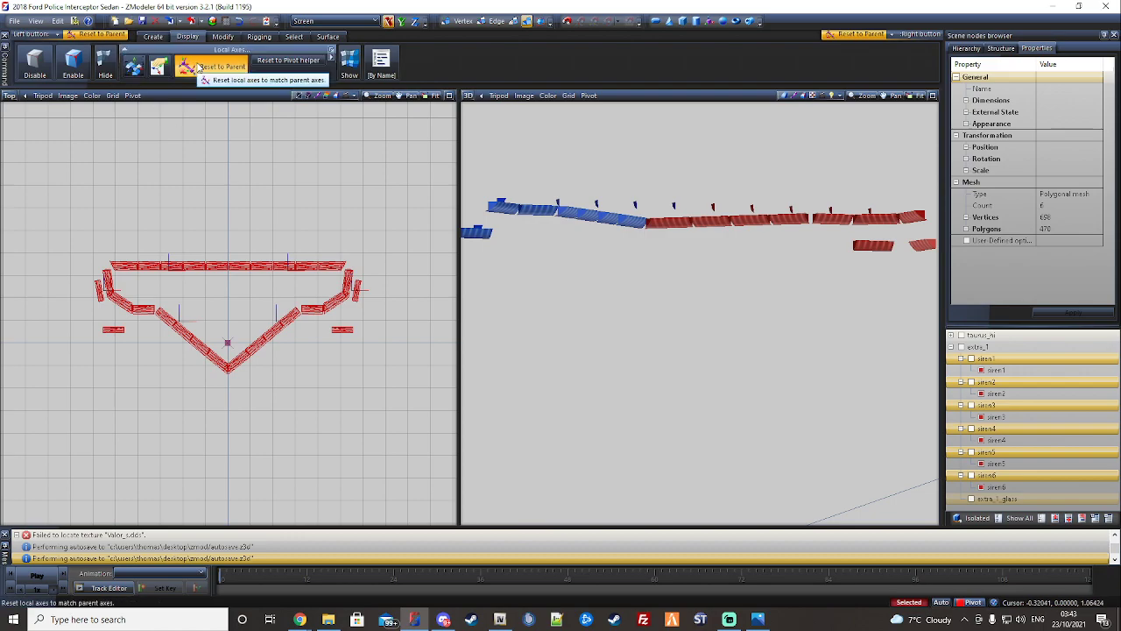
right_click(756, 143)
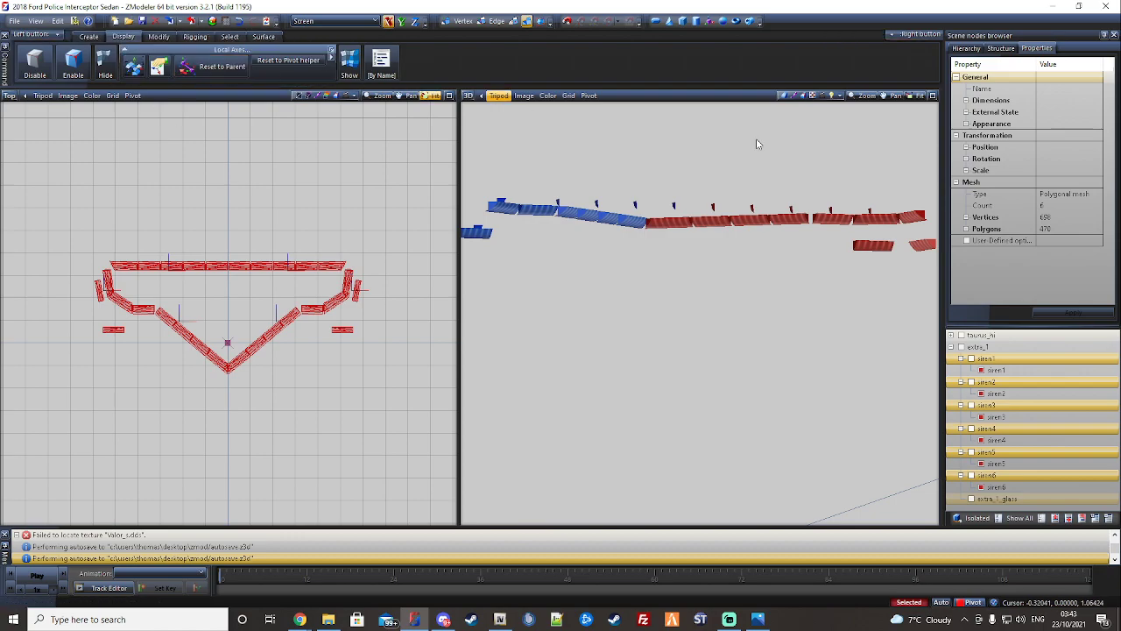
- Set the X, Y and Z scale of the six selected siren meshes to 0.01 and apply it
left_click(966, 170)
left_click(1051, 182)
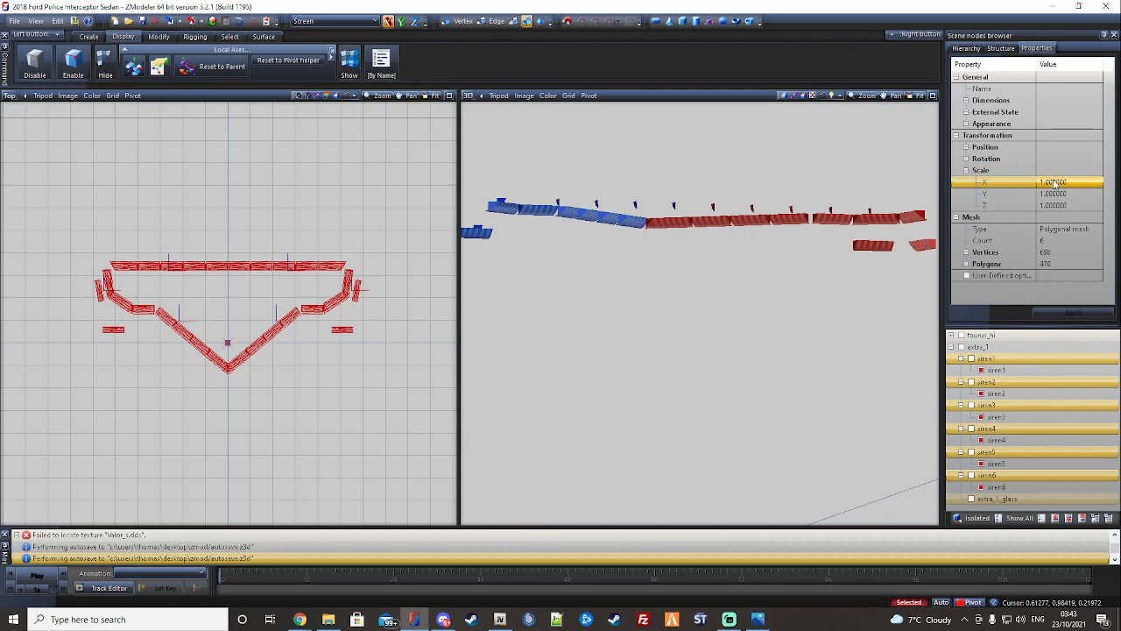
type("0.01")
left_click(997, 194)
type("0.01")
left_click(1036, 206)
type("0.01")
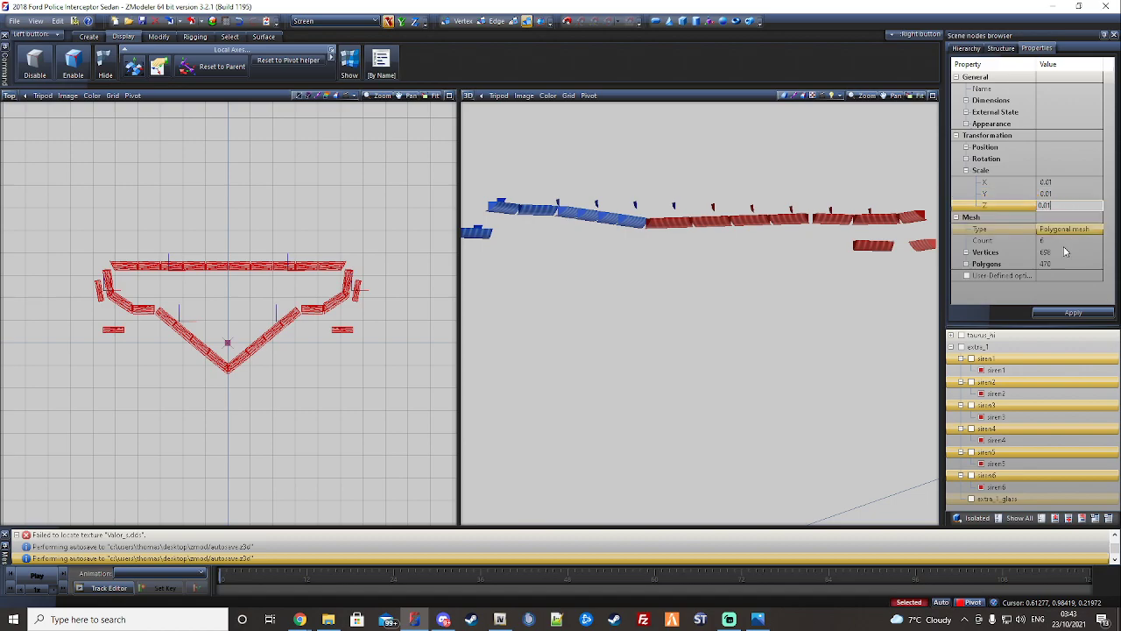
left_click(1068, 313)
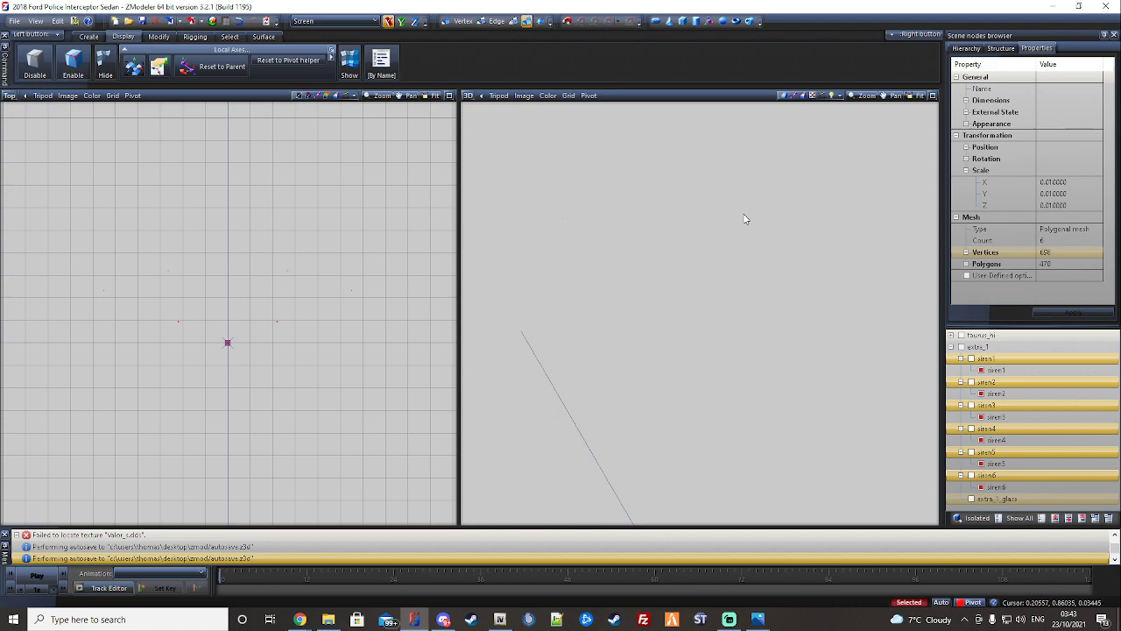
middle_click_drag(735, 213, 724, 220)
- Convert the siren1 dummy to a compound and put its nested siren1 mesh into the L0 state
left_click(1013, 361)
left_click(1001, 49)
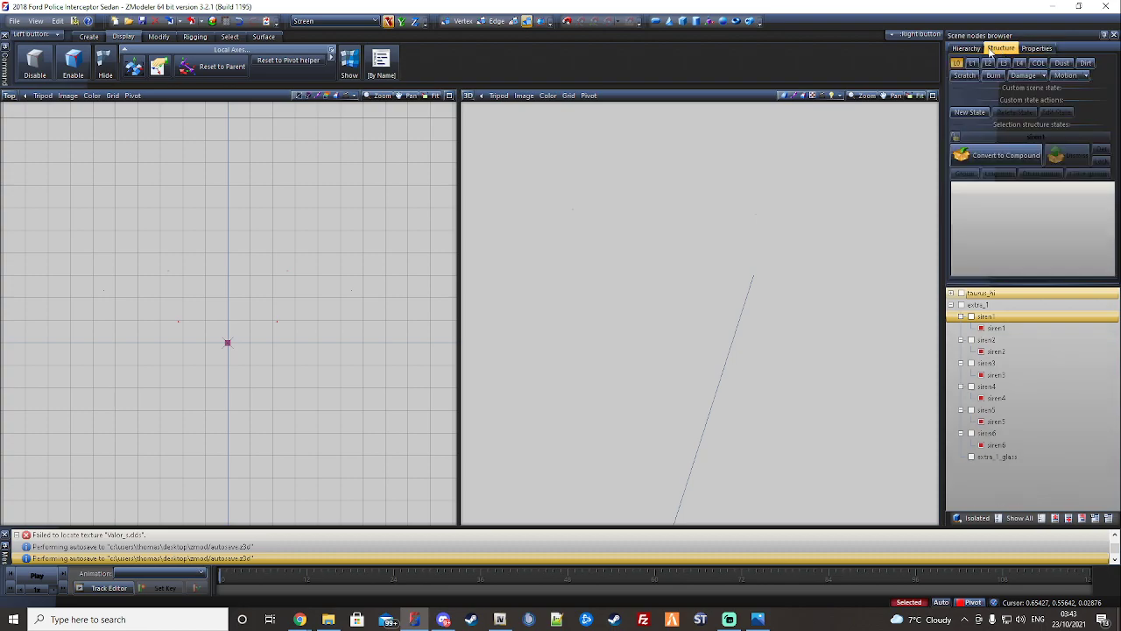
left_click(968, 151)
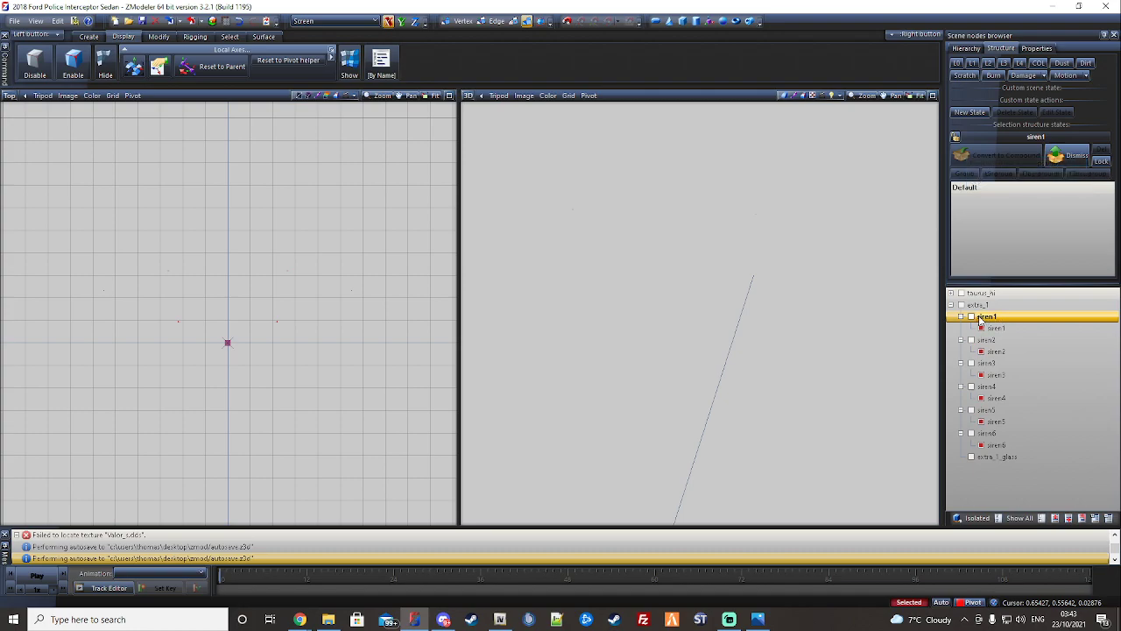
left_click(956, 138)
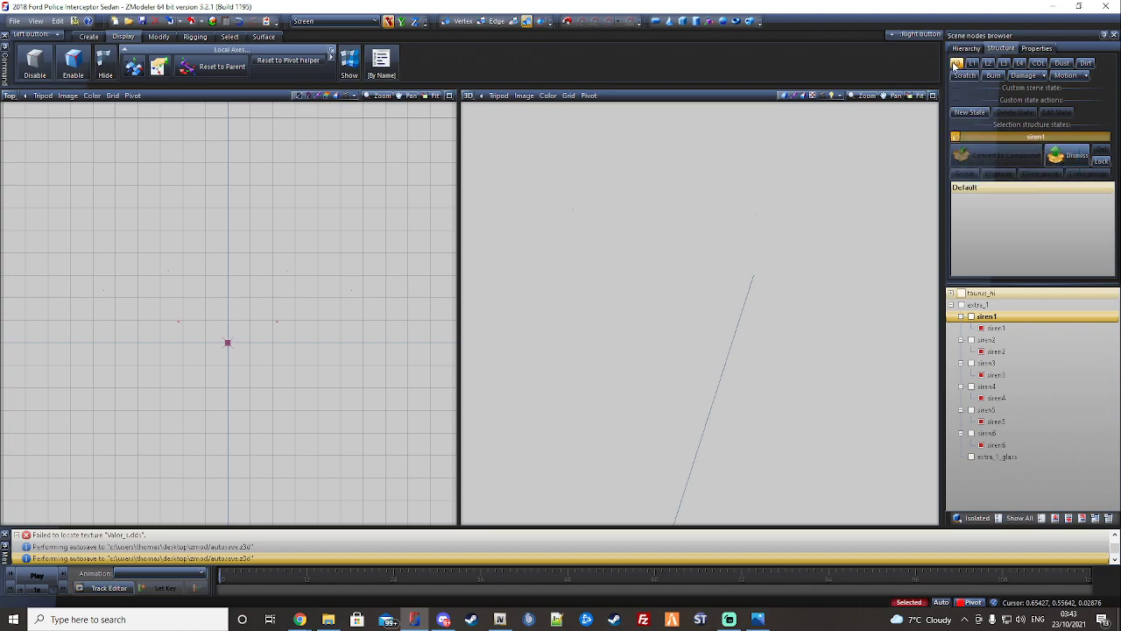
left_click_drag(989, 327, 1011, 236)
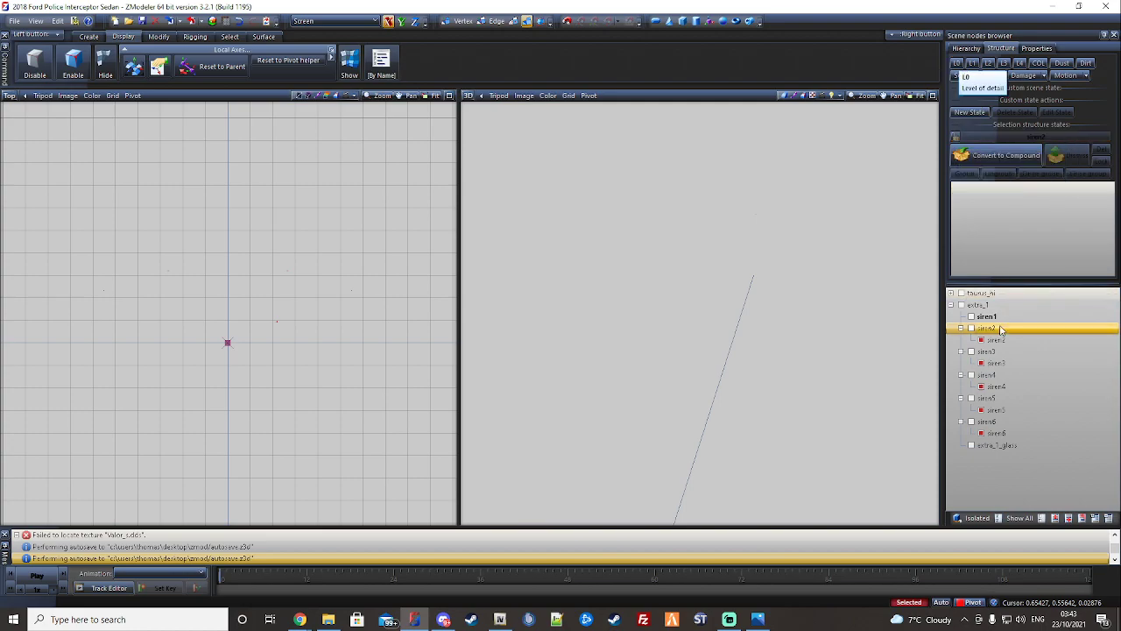
- Lock the structure on the siren2 compound, put its nested siren2 mesh into the L0 state and unlock it
left_click(955, 137)
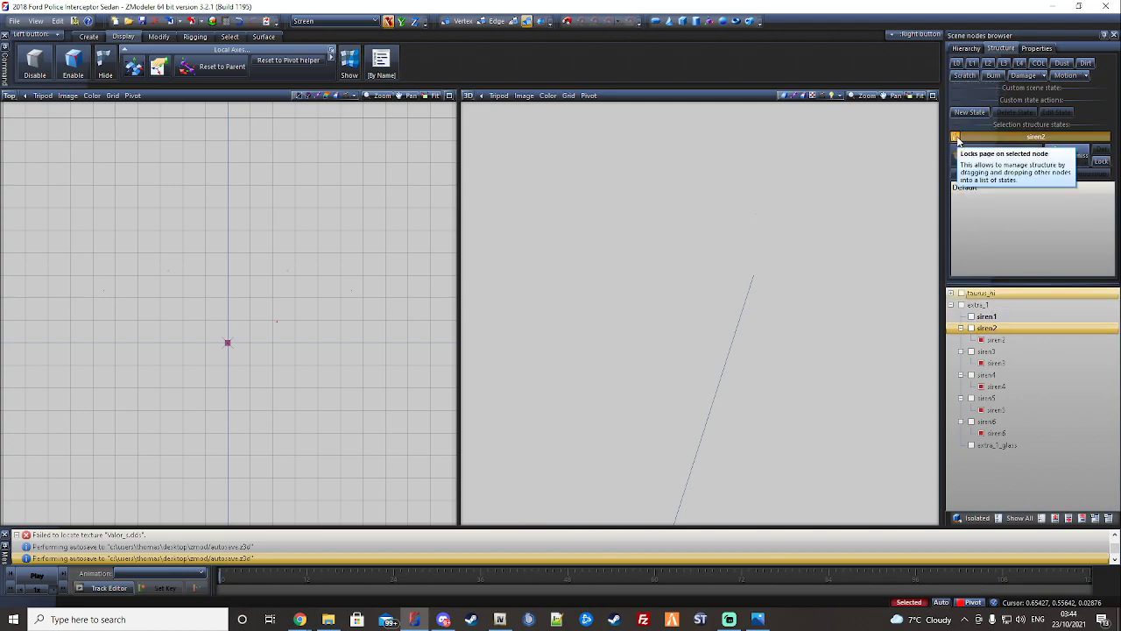
left_click_drag(1020, 340, 998, 219)
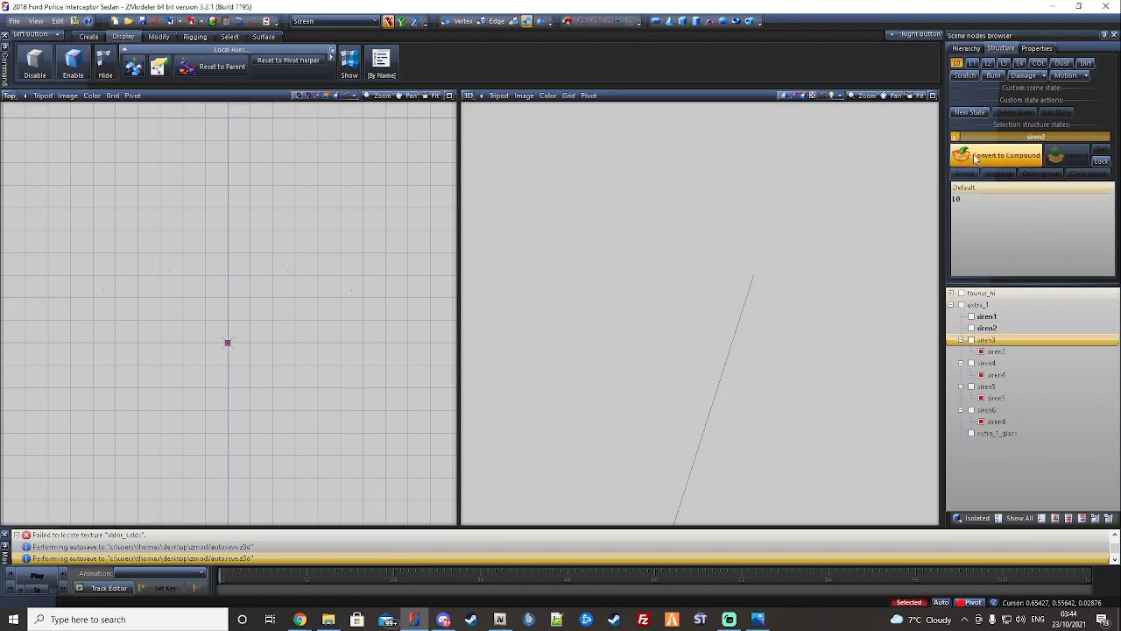
left_click(955, 137)
- Put the nested siren3 mesh into the L0 state of the siren3 compound
left_click(956, 137)
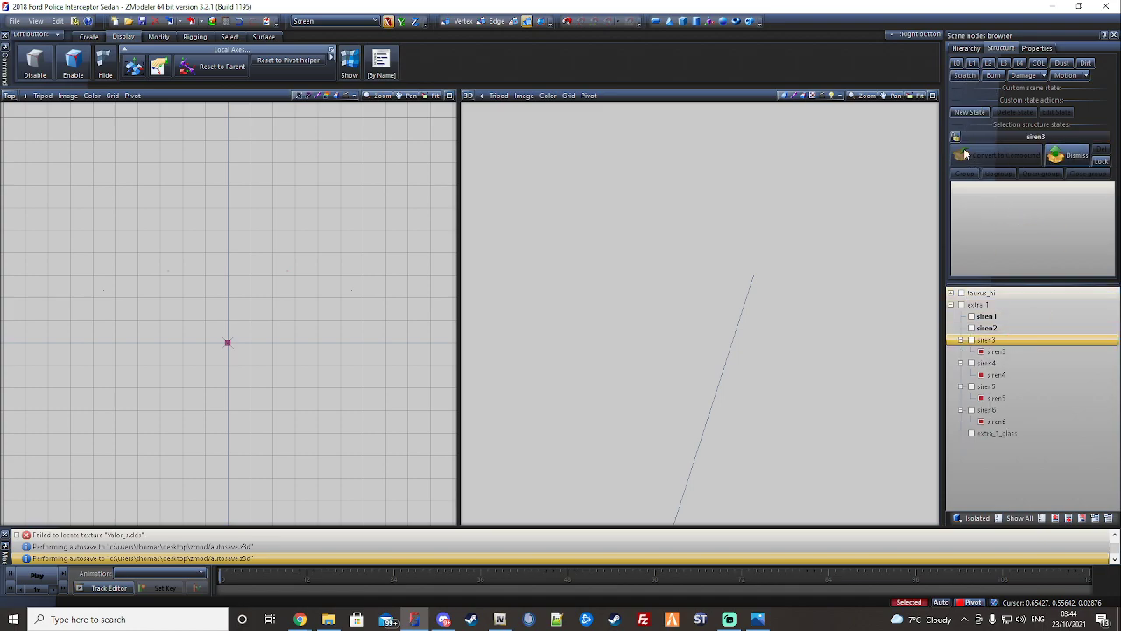
left_click_drag(995, 352, 1007, 230)
left_click(956, 136)
- Lock the structure on siren4, move its nested mesh into the L0 state and release the lock
left_click(956, 137)
left_click(958, 65)
left_click_drag(1028, 362, 991, 195)
left_click(955, 137)
- Convert the siren5 dummy to a compound and put its nested siren5 mesh into the L0 state
left_click(958, 63)
left_click(964, 148)
left_click(955, 136)
left_click(957, 64)
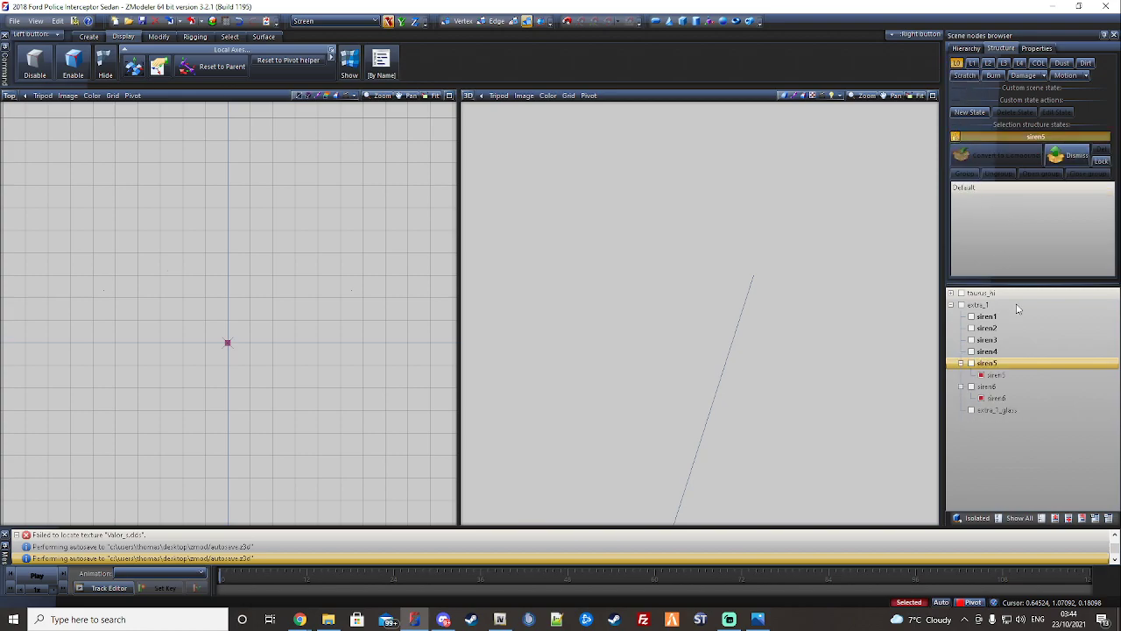
left_click_drag(1008, 379, 995, 231)
left_click(955, 137)
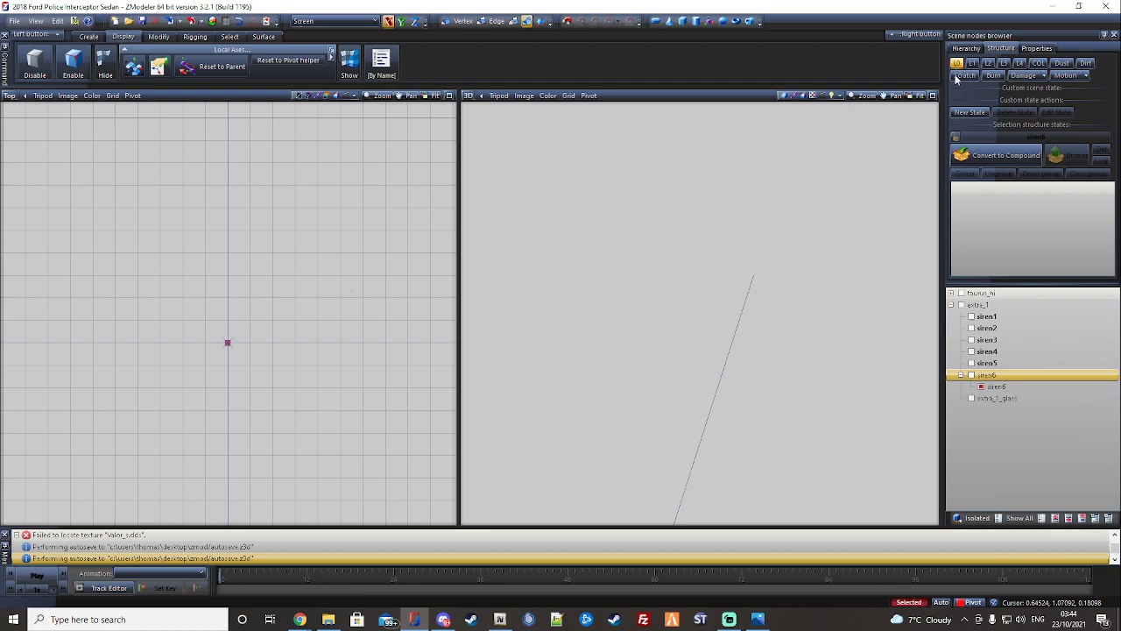
- Convert the siren6 dummy to a compound and put its nested siren6 mesh into the L0 state
left_click(965, 148)
left_click(956, 136)
left_click(957, 64)
left_click_drag(1004, 384, 1000, 208)
left_click(956, 138)
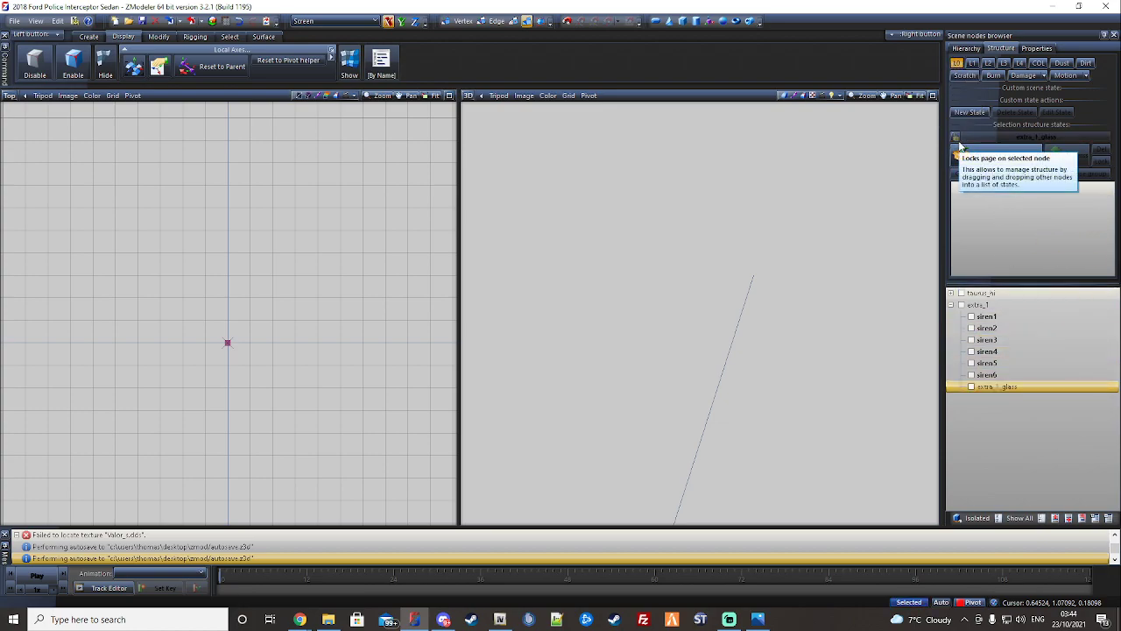
- Show the siren1 through siren6 compounds and switch the scene from the L0 state to the default state
left_click(1004, 376)
left_click_drag(1004, 375, 974, 324)
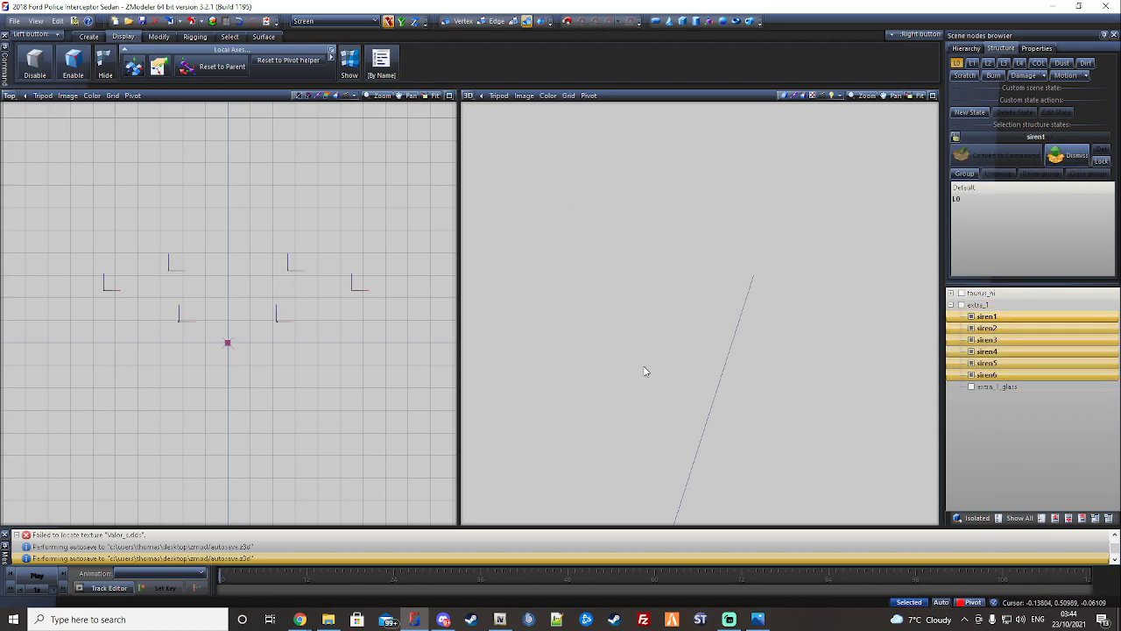
left_click(957, 66)
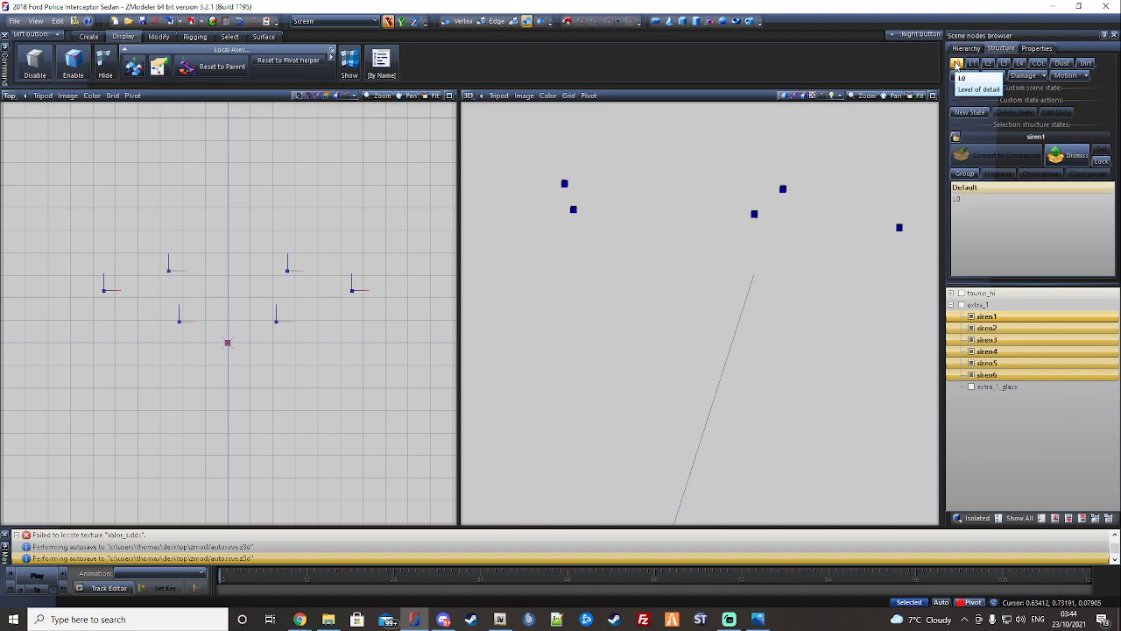
- Turn off pivot mode and rotate siren3 and siren4 by 180 degrees in the top view
left_click(973, 602)
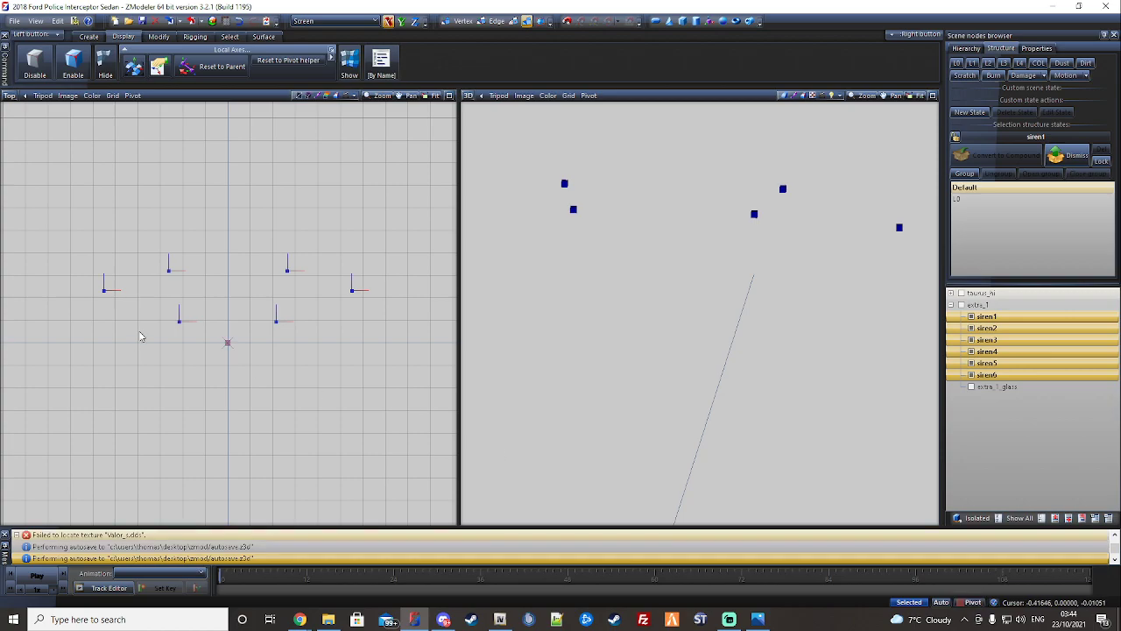
left_click(158, 37)
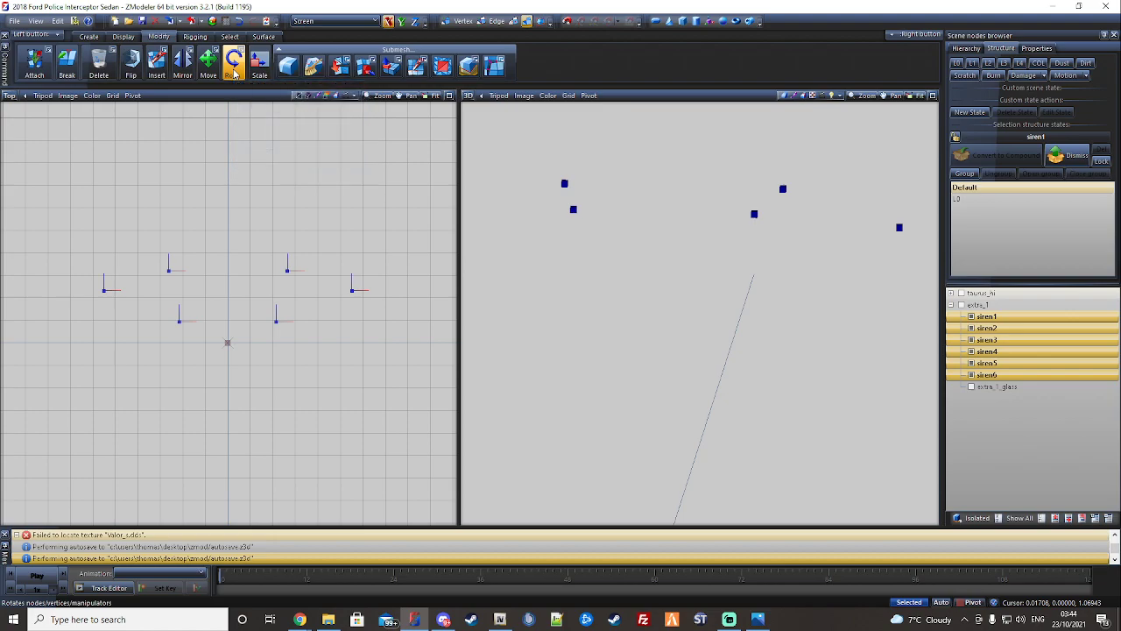
left_click(234, 75)
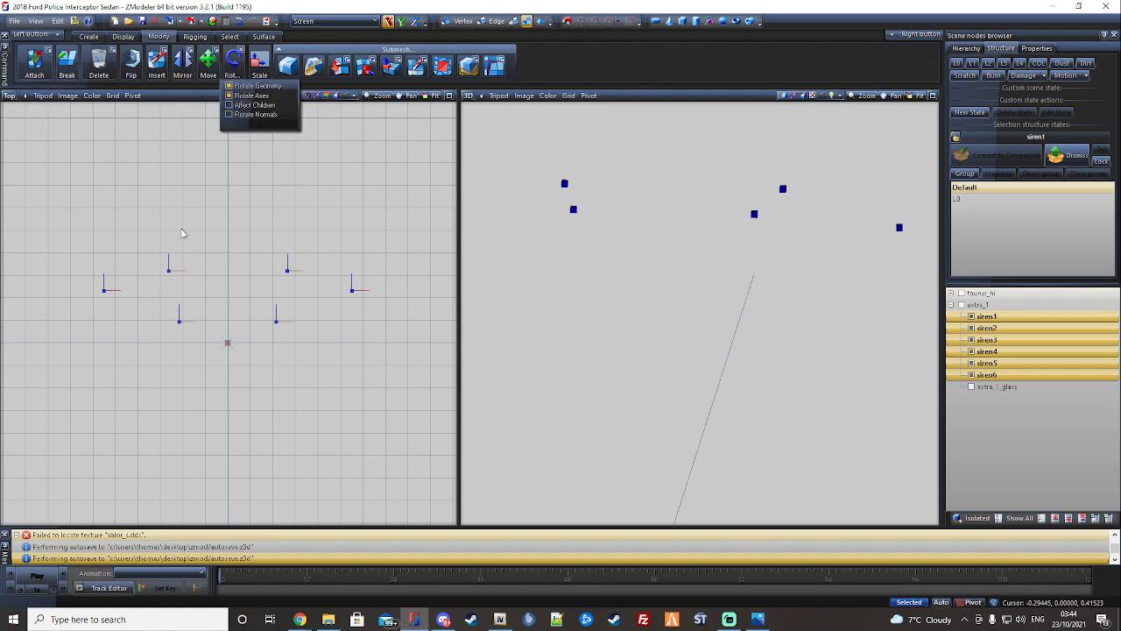
left_click(234, 63)
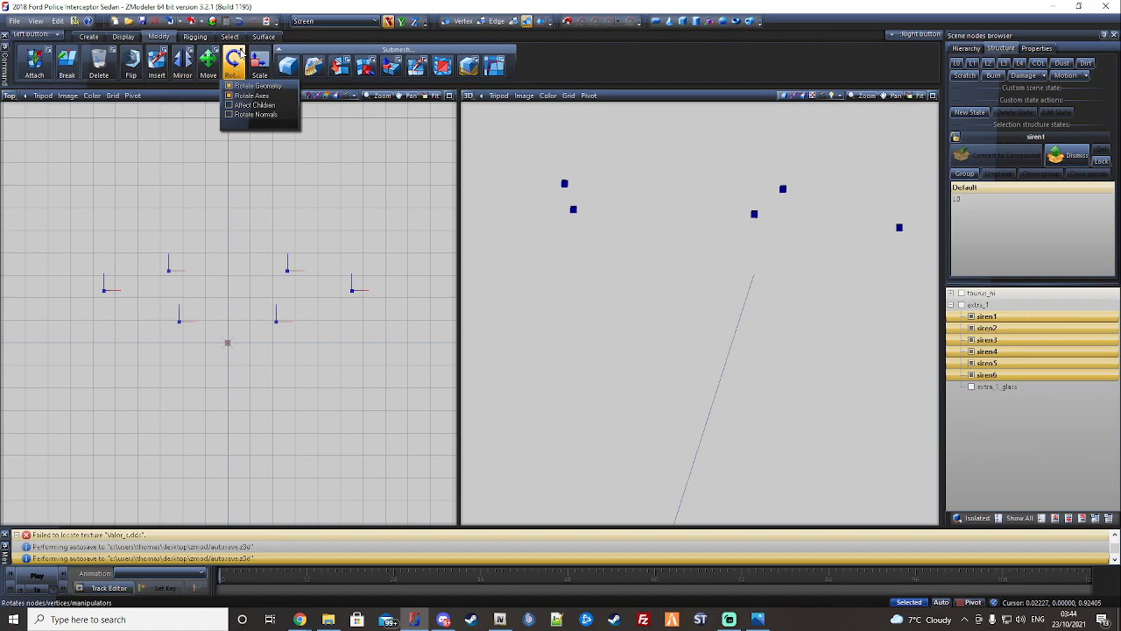
left_click(234, 61)
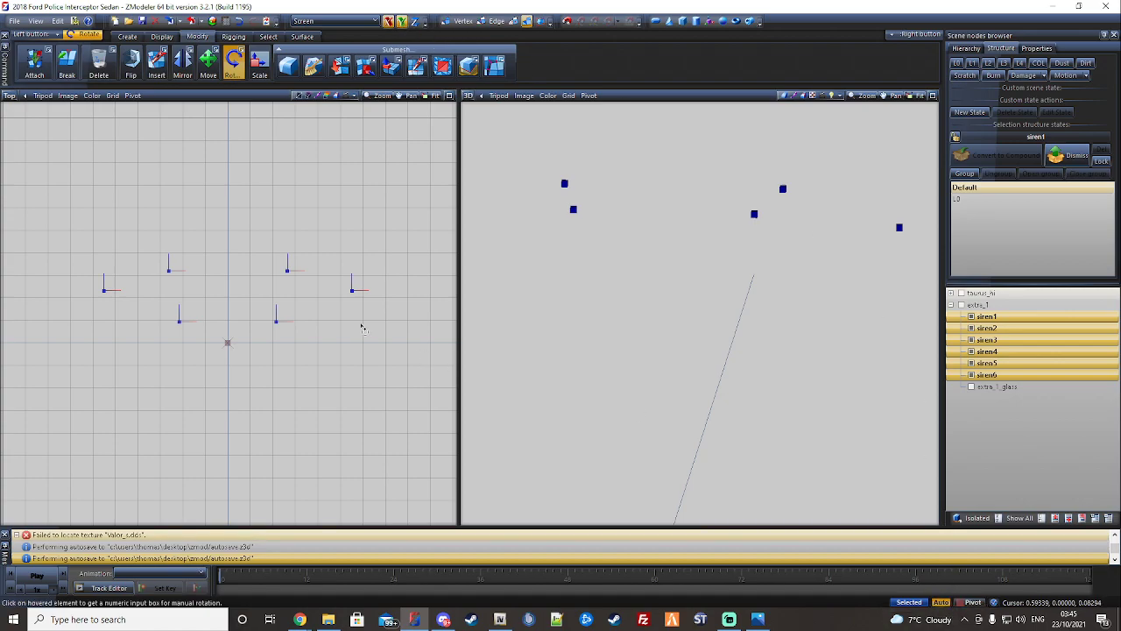
left_click_drag(160, 226, 299, 287)
left_click(325, 182)
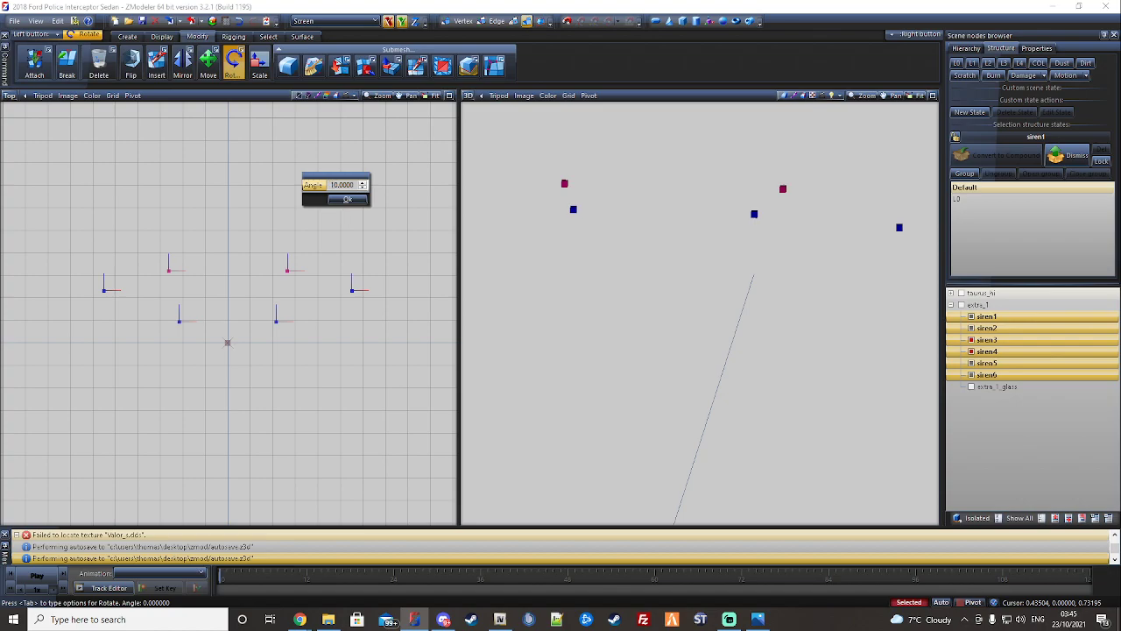
left_click(344, 199)
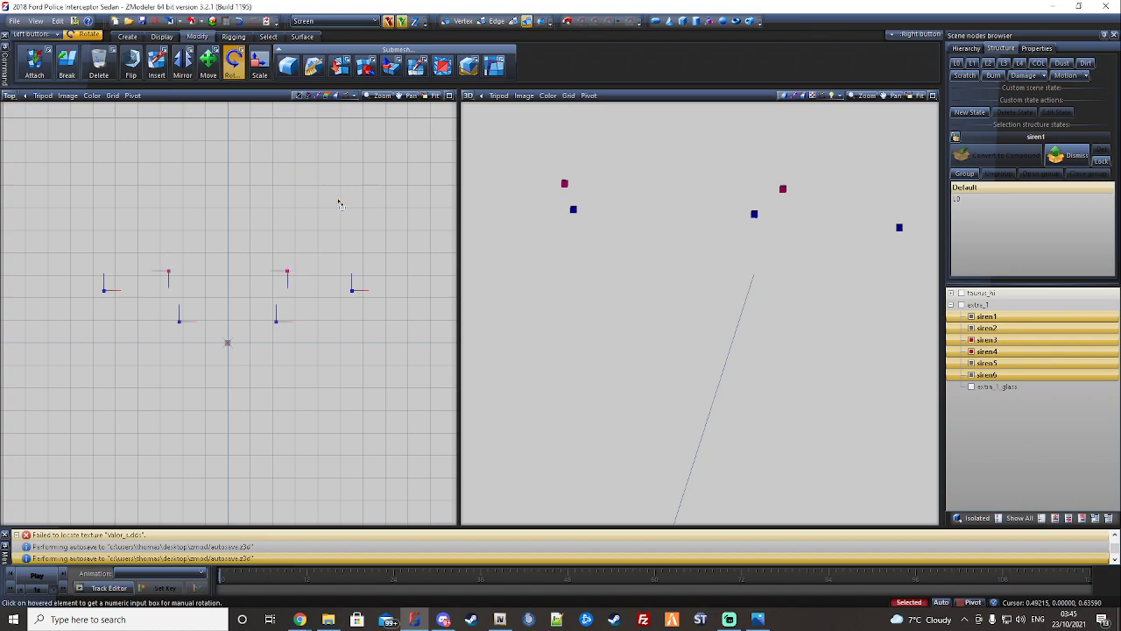
middle_click_drag(328, 219, 348, 226)
key("Escape")
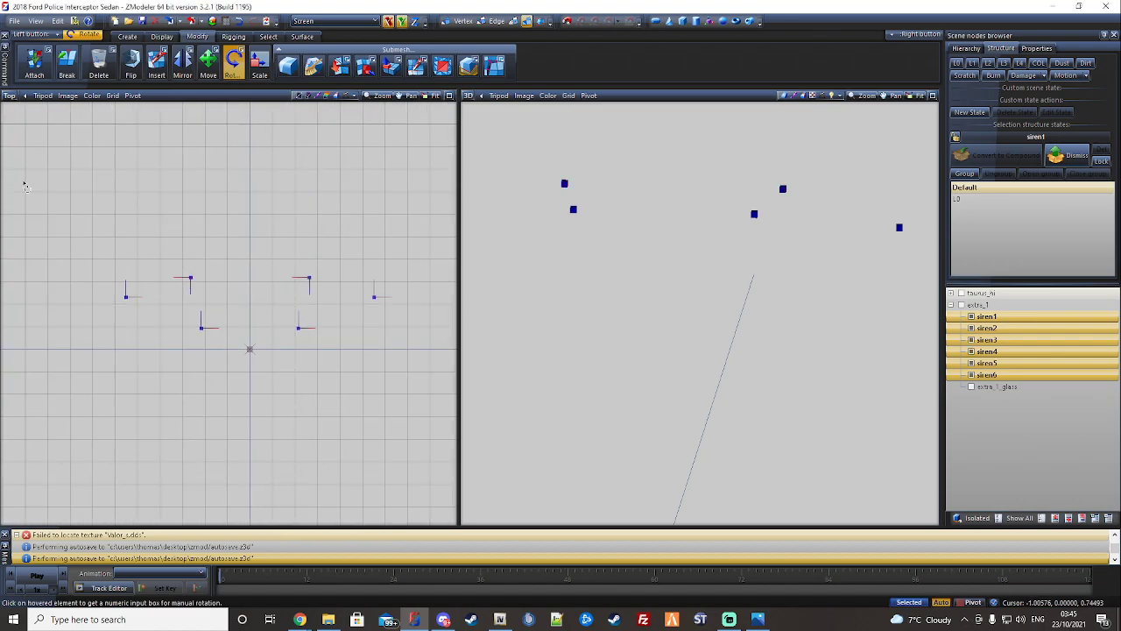
- Rotate siren5 by 90 degrees in the top view
left_click_drag(82, 220, 140, 306, "ctrl")
middle_click_drag(125, 266, 108, 272)
left_click(123, 242)
key("Tab")
type("90")
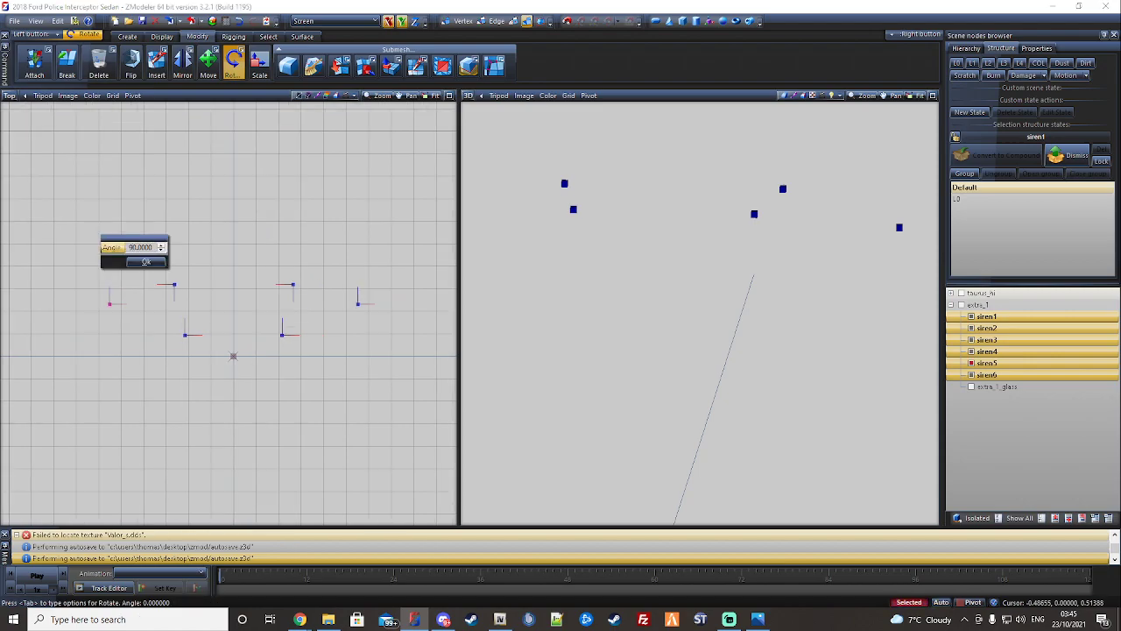
left_click(158, 263)
- Rotate siren6 by -90 degrees in the top view
middle_click_drag(372, 318, 321, 310)
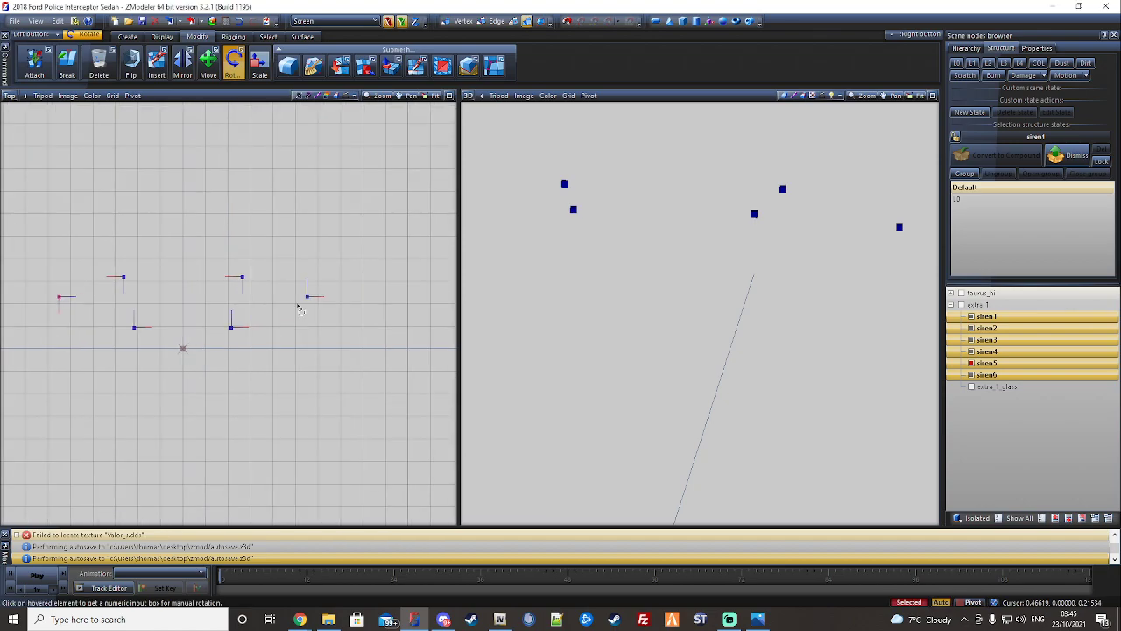
left_click(286, 251)
key("Tab")
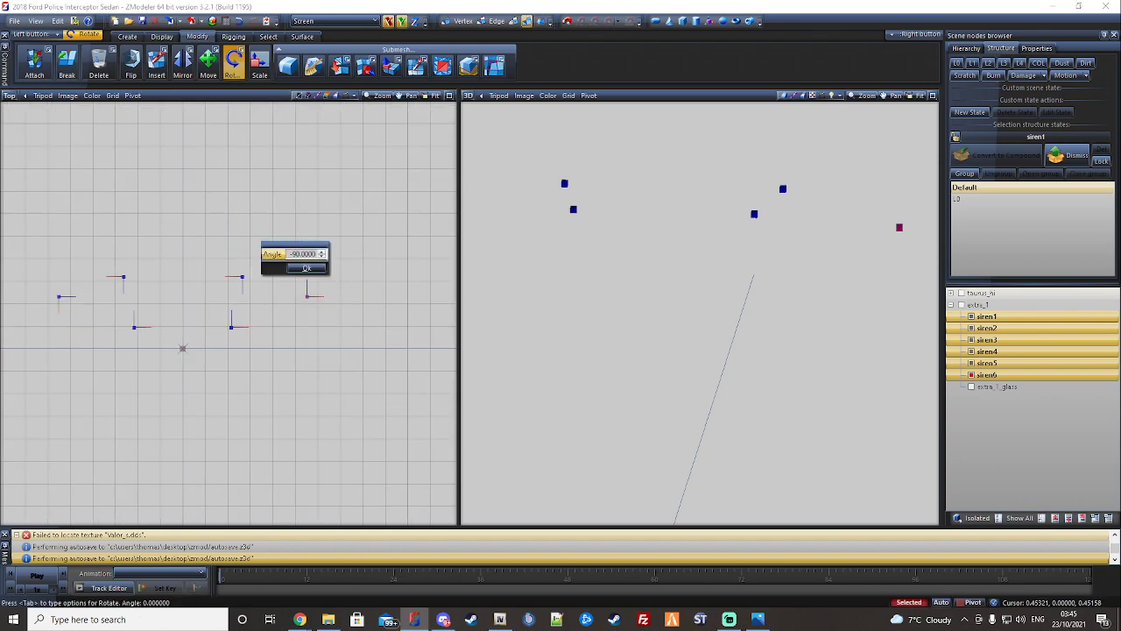
left_click(303, 265)
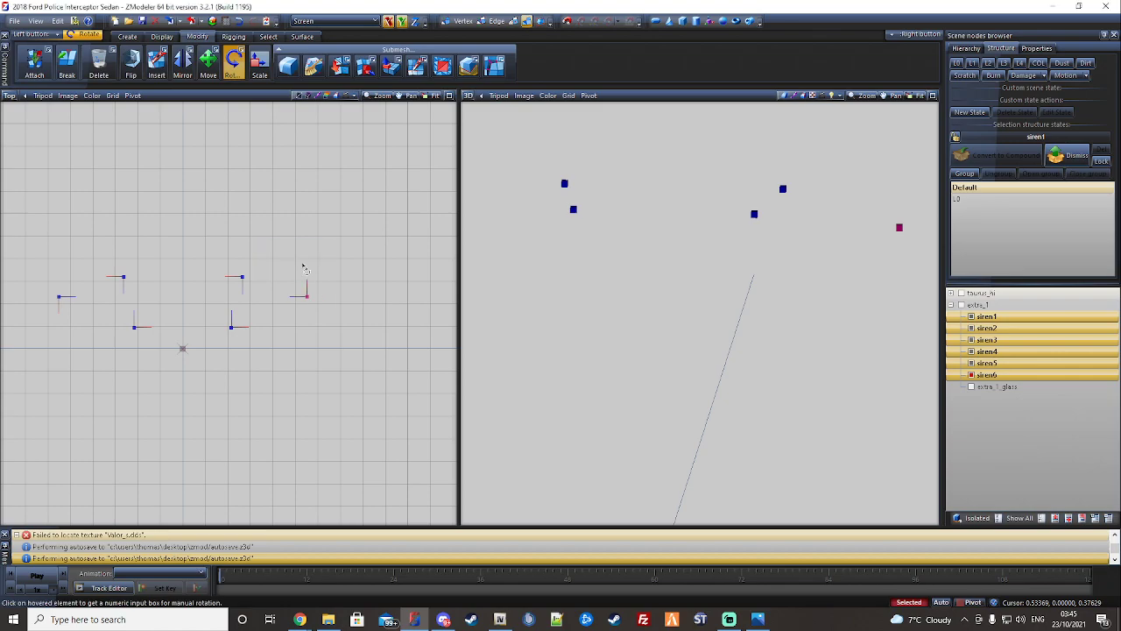
middle_click_drag(304, 261, 310, 261)
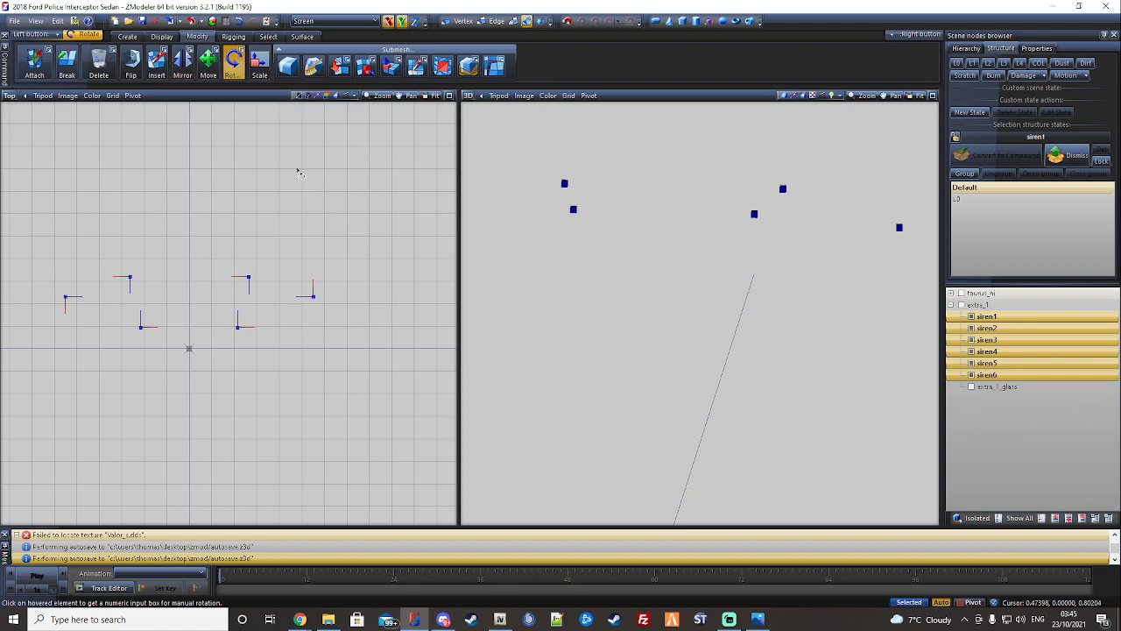
- Unhide the lightbar meshes extra_1 and extra_1_glass in the scene nodes tree
left_click(962, 305)
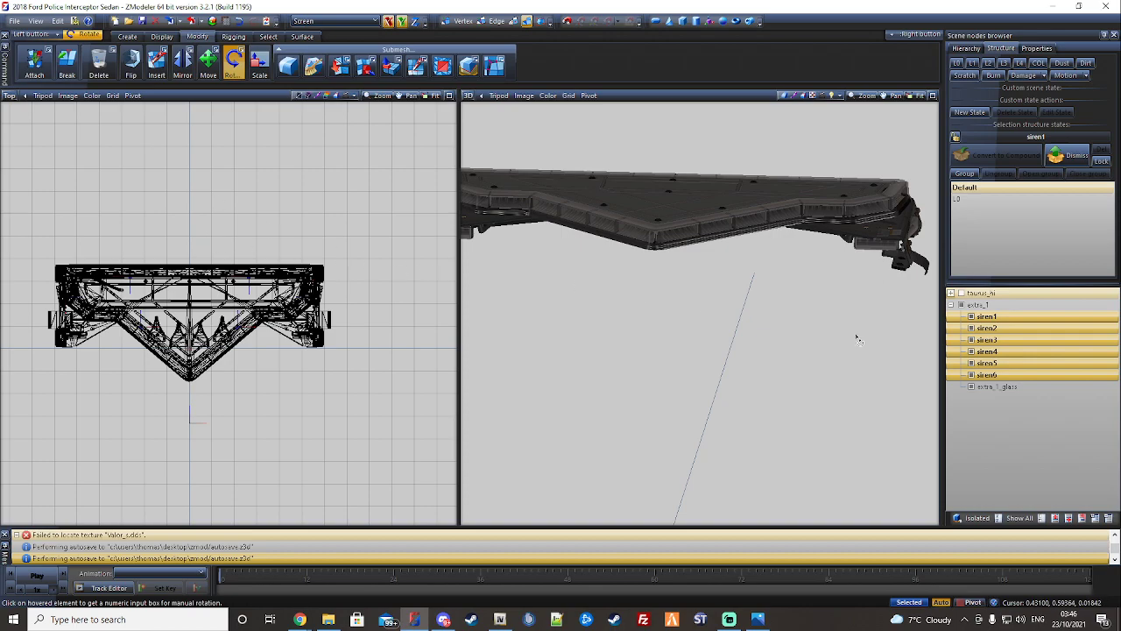
left_click(971, 386)
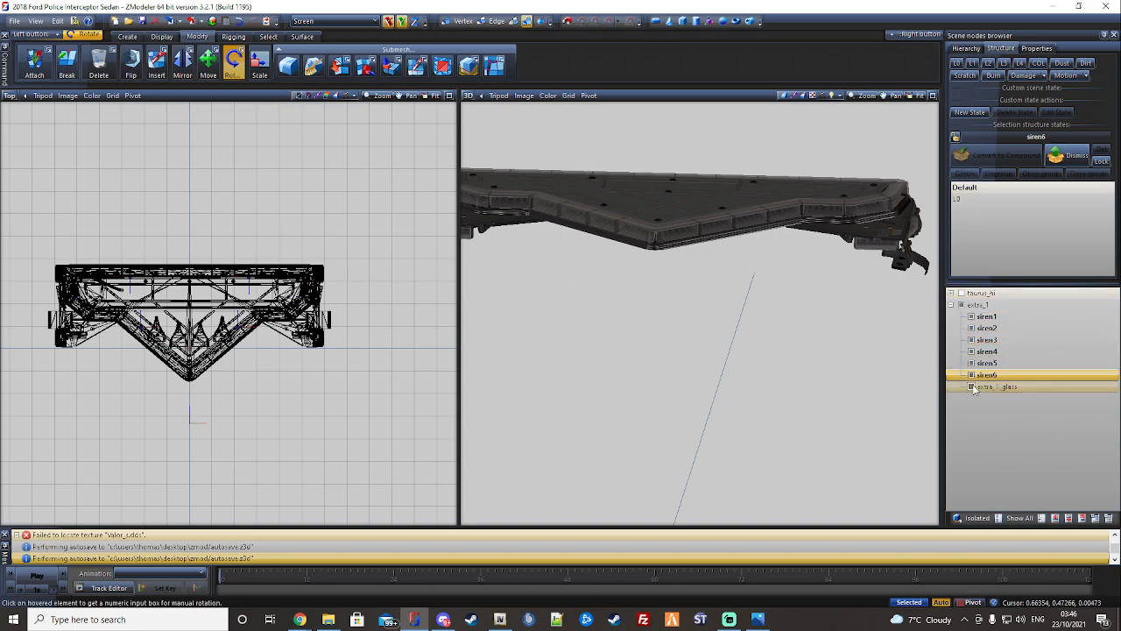
left_click(963, 306)
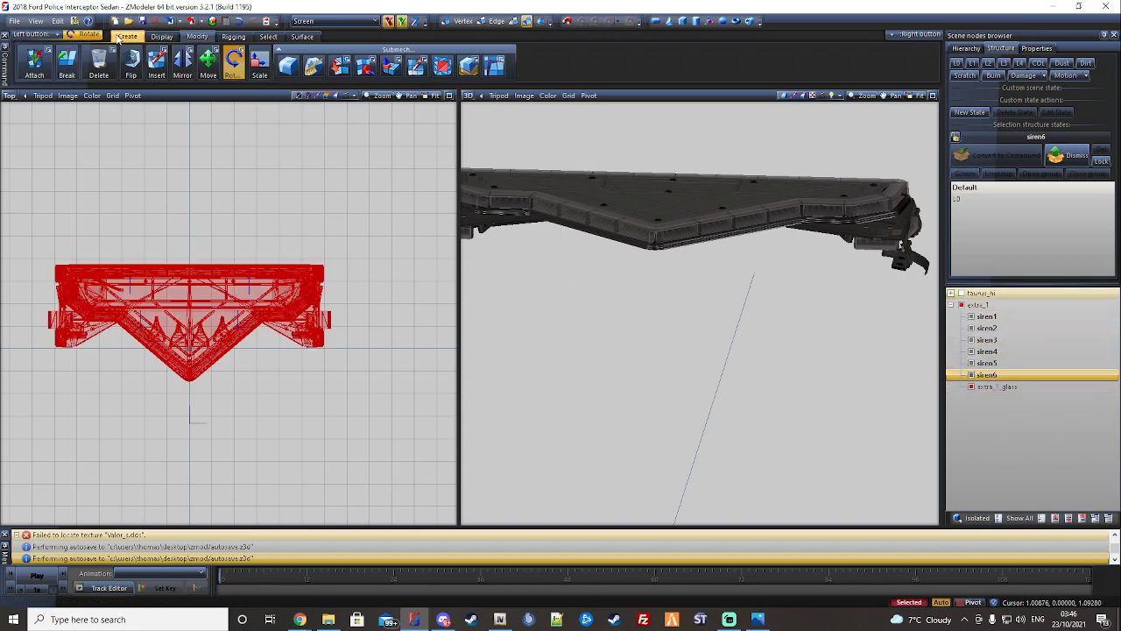
- Turn pivot mode back on and duplicate extra_1 together with extra_1_glass using the Copy tool
left_click(123, 36)
left_click(29, 62)
middle_click_drag(289, 215, 265, 224)
left_click(970, 602)
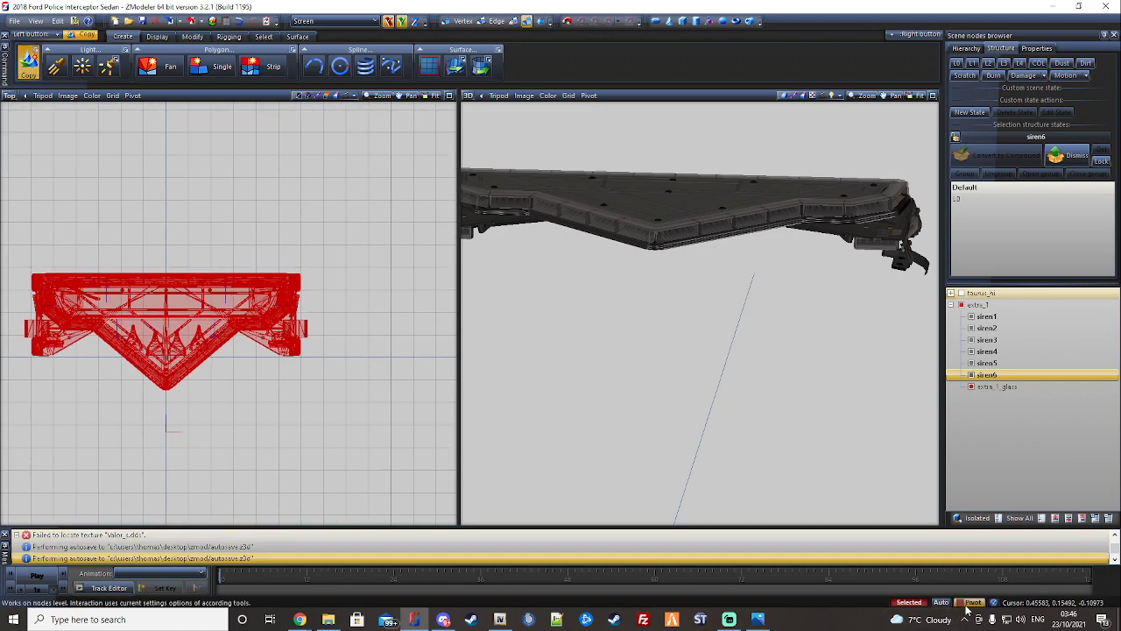
left_click(280, 260)
- Convert the original extra_1_glass to a compound and assign the copied extra_1_glass mesh to its L0 state
left_click(951, 398)
left_click(998, 386)
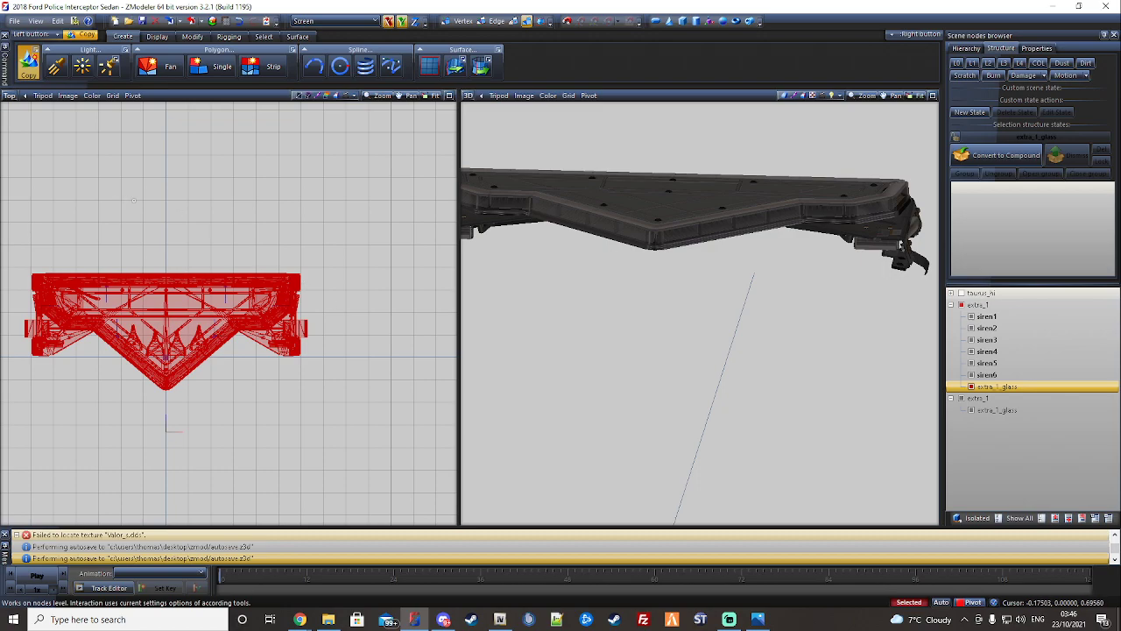
left_click(997, 376, "ctrl")
left_click(984, 158)
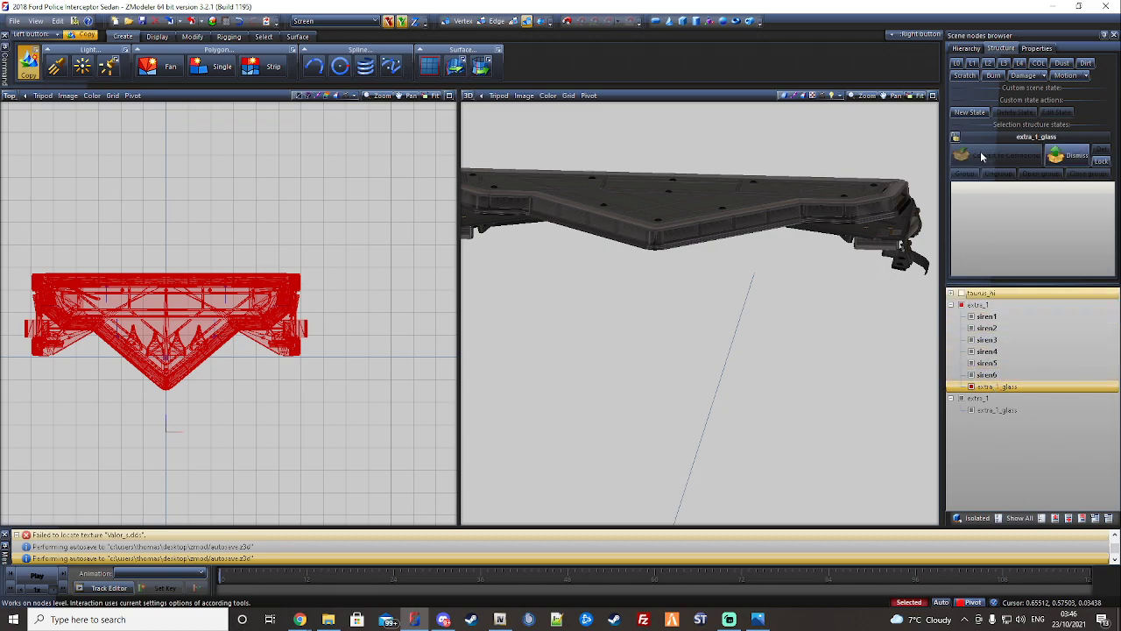
left_click(979, 398)
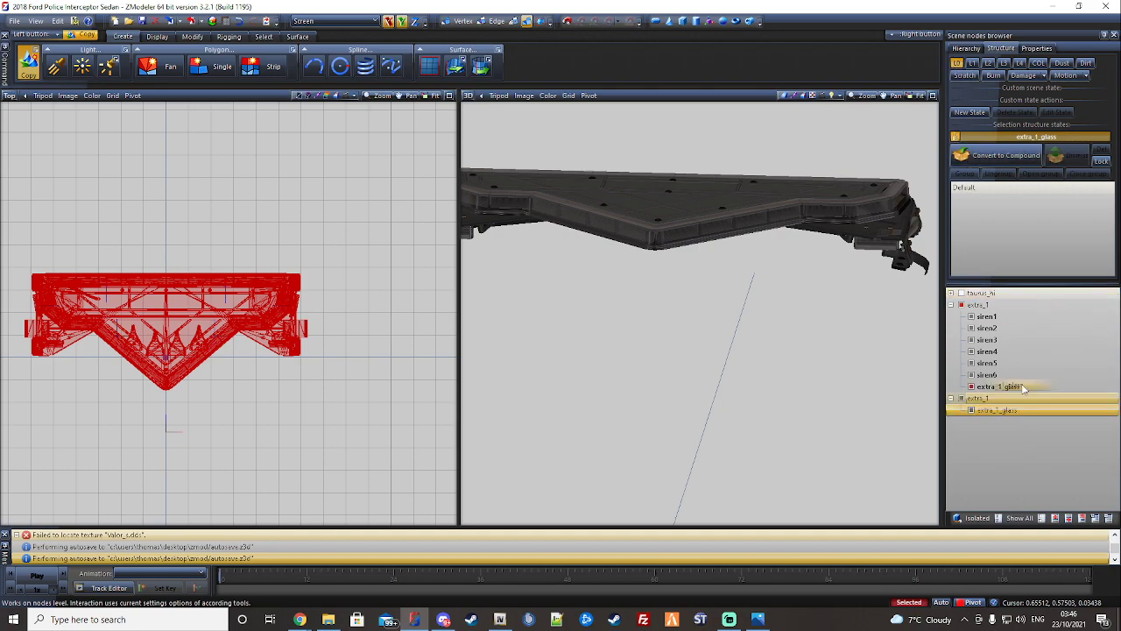
left_click(957, 64)
- Convert the original extra_1 to a compound and assign the copied extra_1 mesh to its L0 state
left_click(987, 304)
left_click(970, 154)
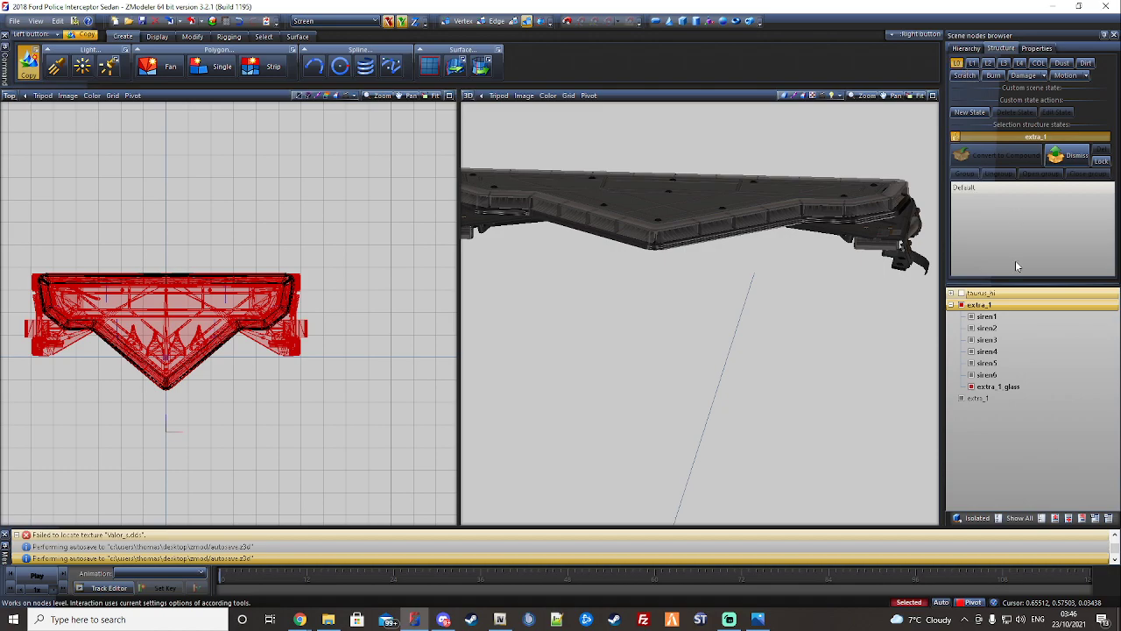
left_click_drag(976, 396, 992, 247)
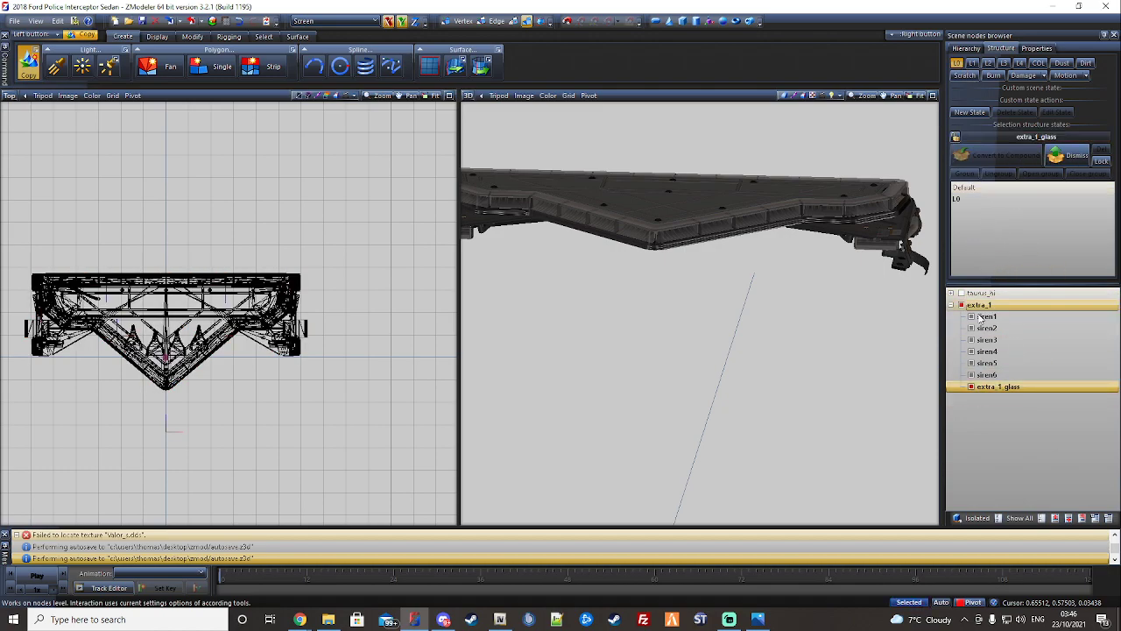
- Move the extra_1 compound under the chassis node of taurus_hi
left_click(951, 305)
left_click(951, 292)
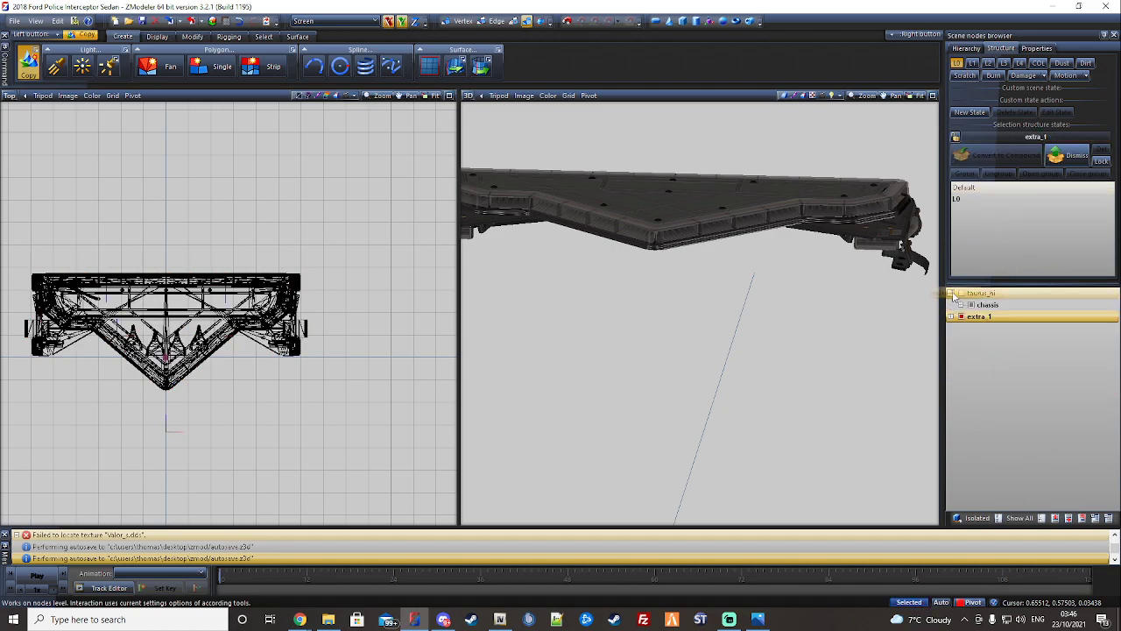
left_click(970, 303)
left_click(961, 304)
left_click_drag(999, 306, 1003, 298)
- Show all nodes of taurus_hi, collapse its tree, and bring the complete car into the 3D view
left_click(961, 293)
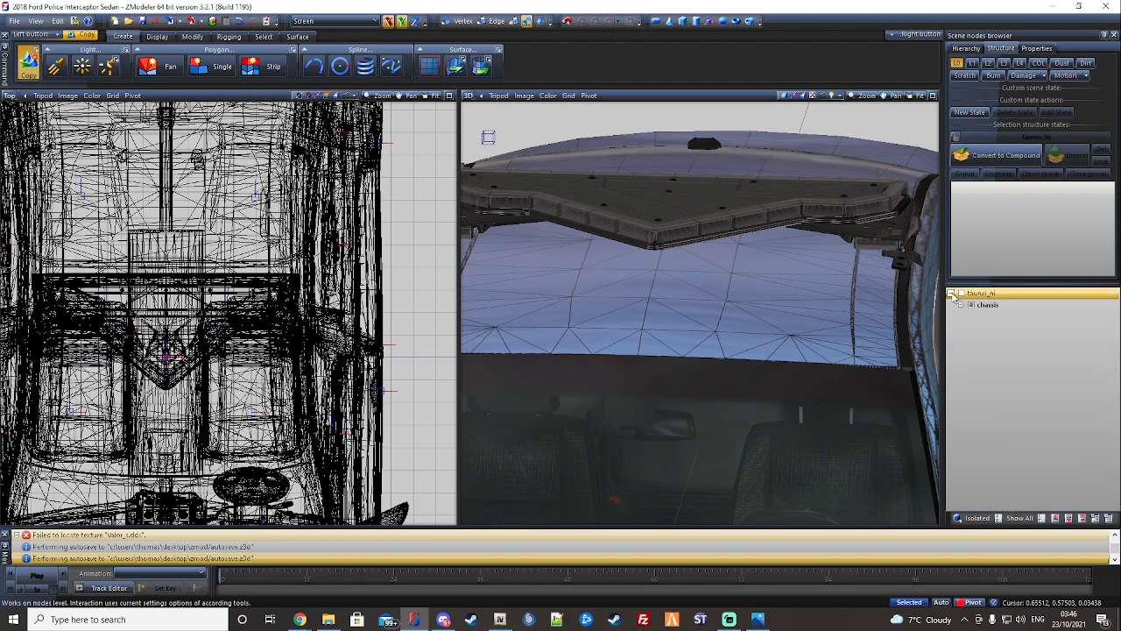
left_click(951, 293)
left_click(1018, 518)
scroll(651, 230, "down", 3)
scroll(726, 233, "down", 5)
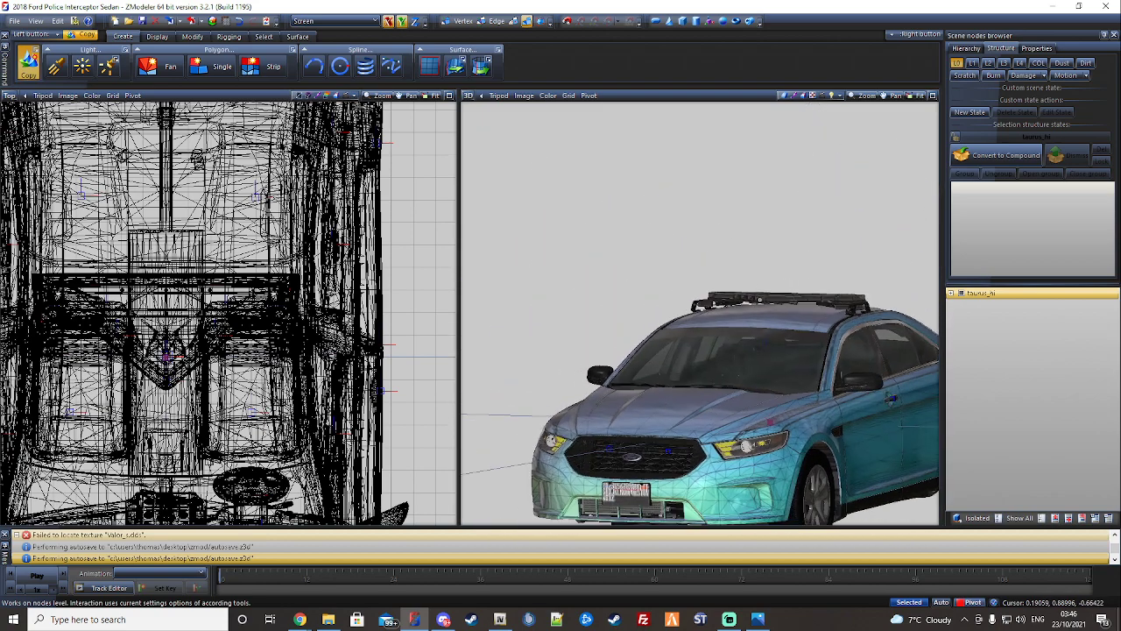
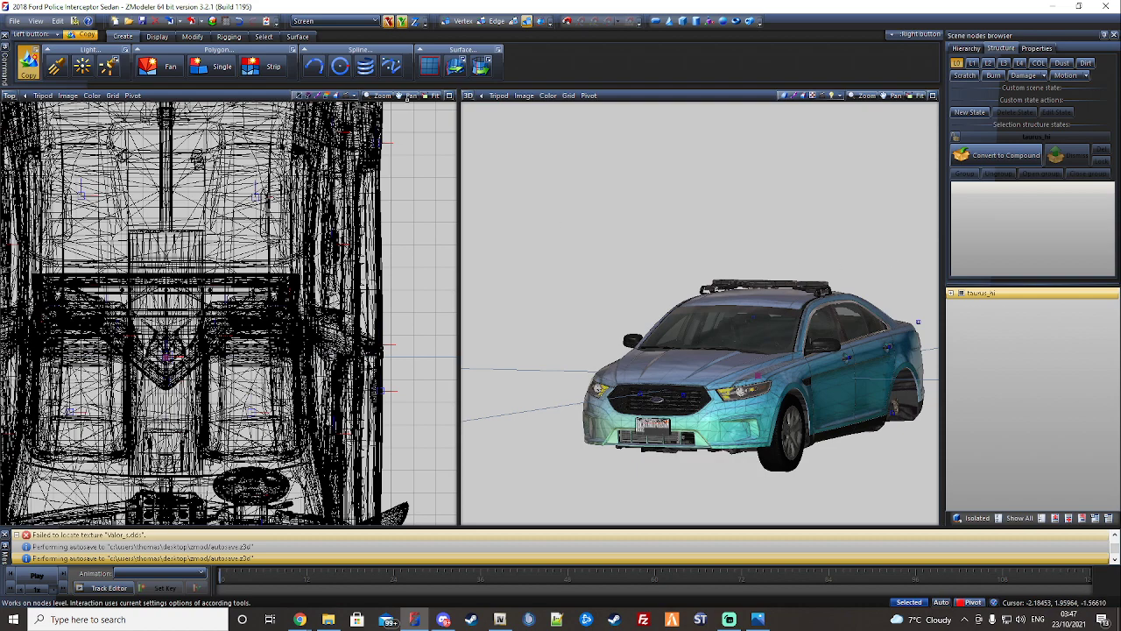
- Move the els_emissives material directly after Default Material in the Material Browser and accept the new order
left_click(213, 22)
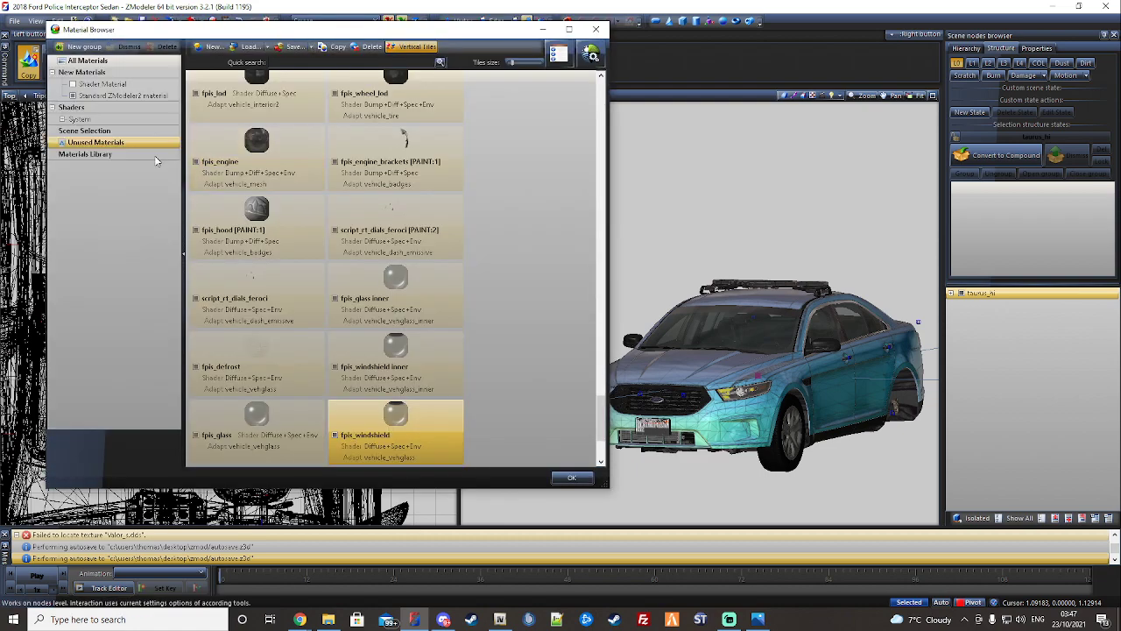
scroll(549, 236, "down", 2)
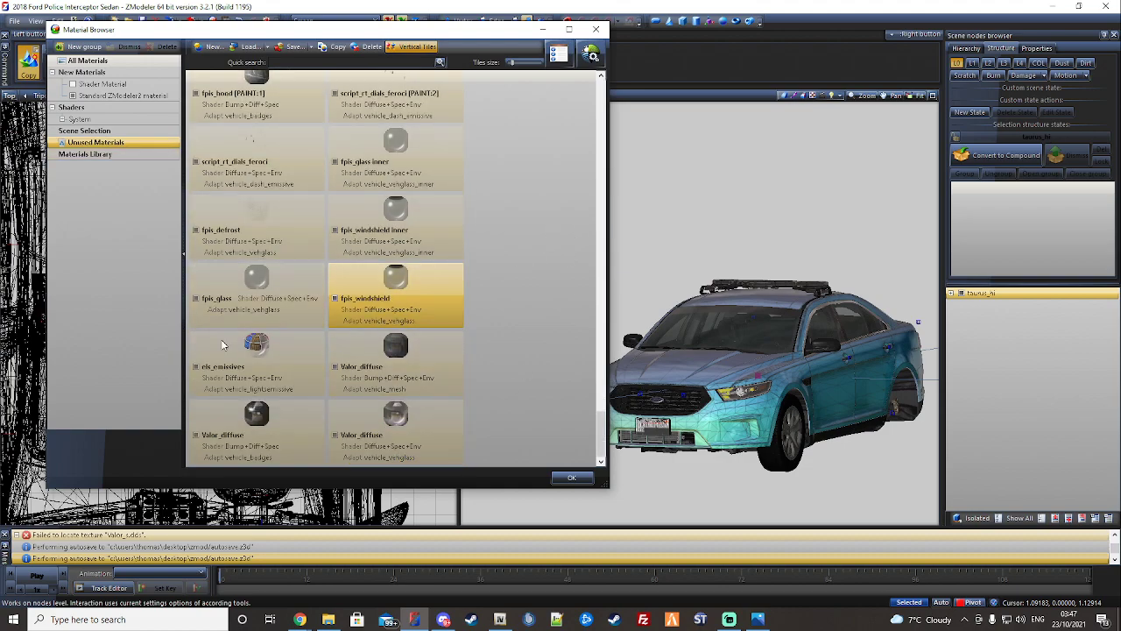
left_click(254, 355)
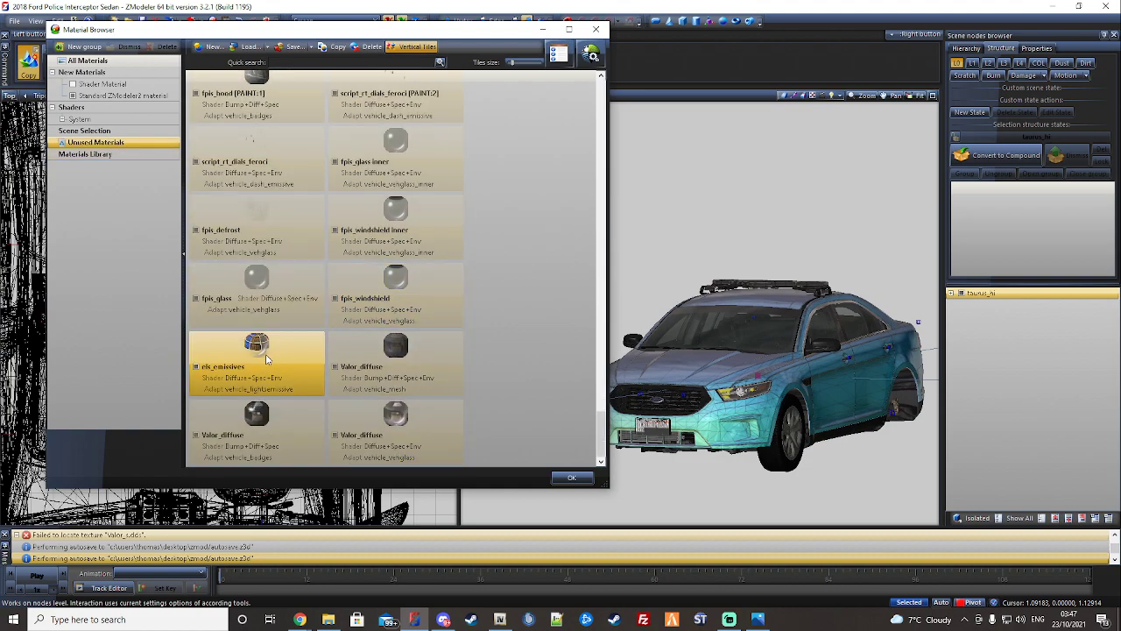
left_click_drag(277, 355, 328, 116)
scroll(326, 340, "up", 4)
scroll(329, 337, "up", 10)
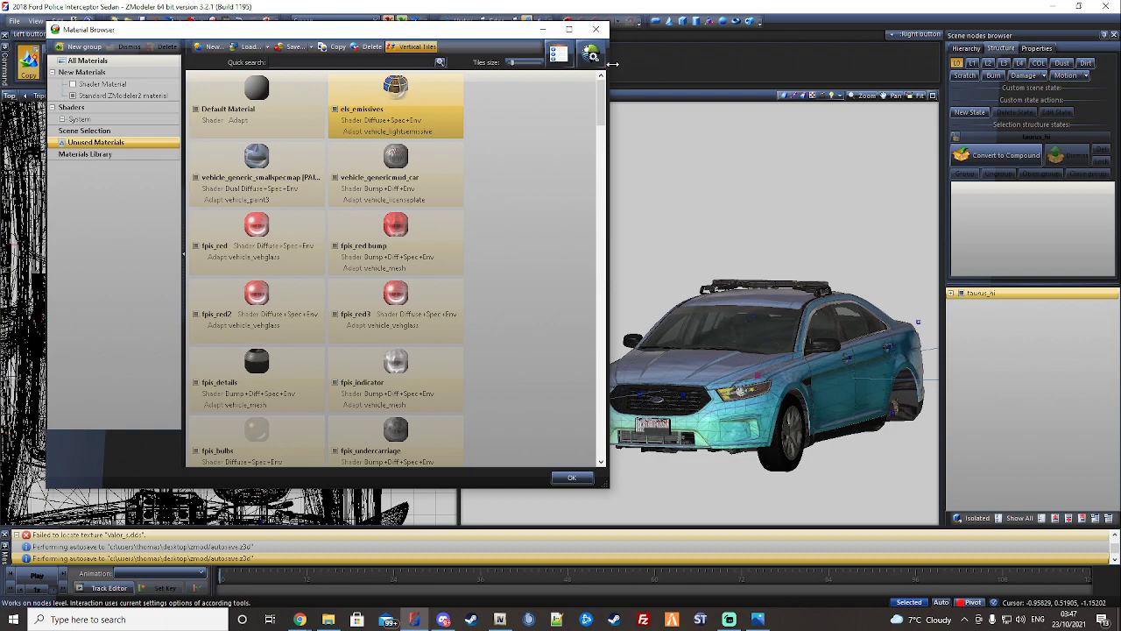
left_click(571, 477)
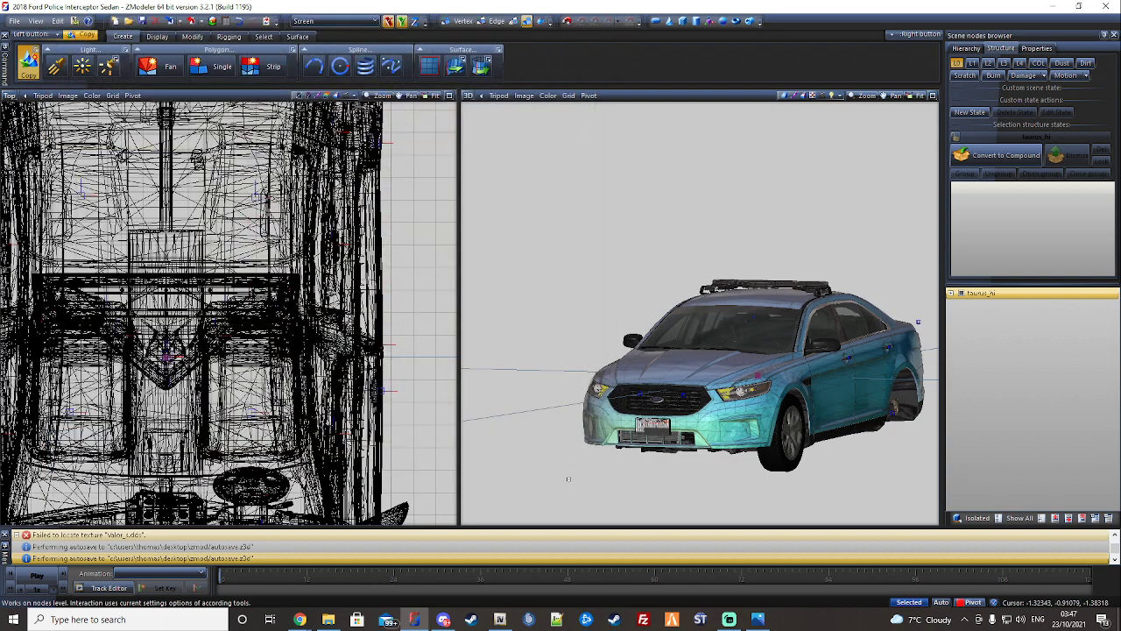
- Rename the root node taurus_hi to TESTT
double_click(991, 294)
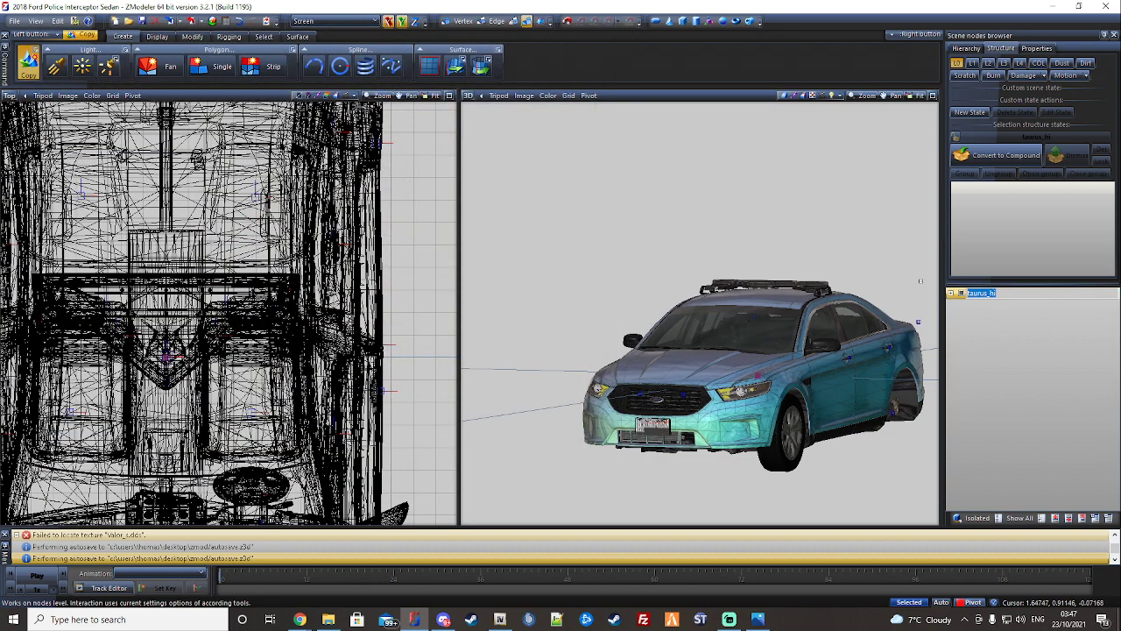
type("TESTT")
key("Return")
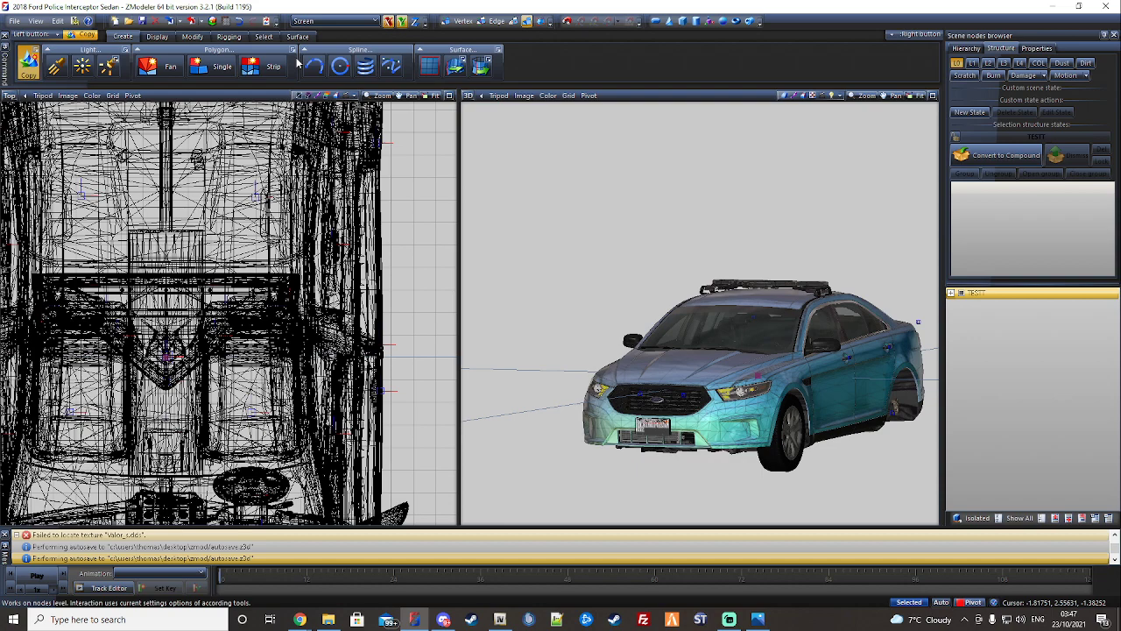
- Check the Textures Browser for unused textures
left_click(226, 22)
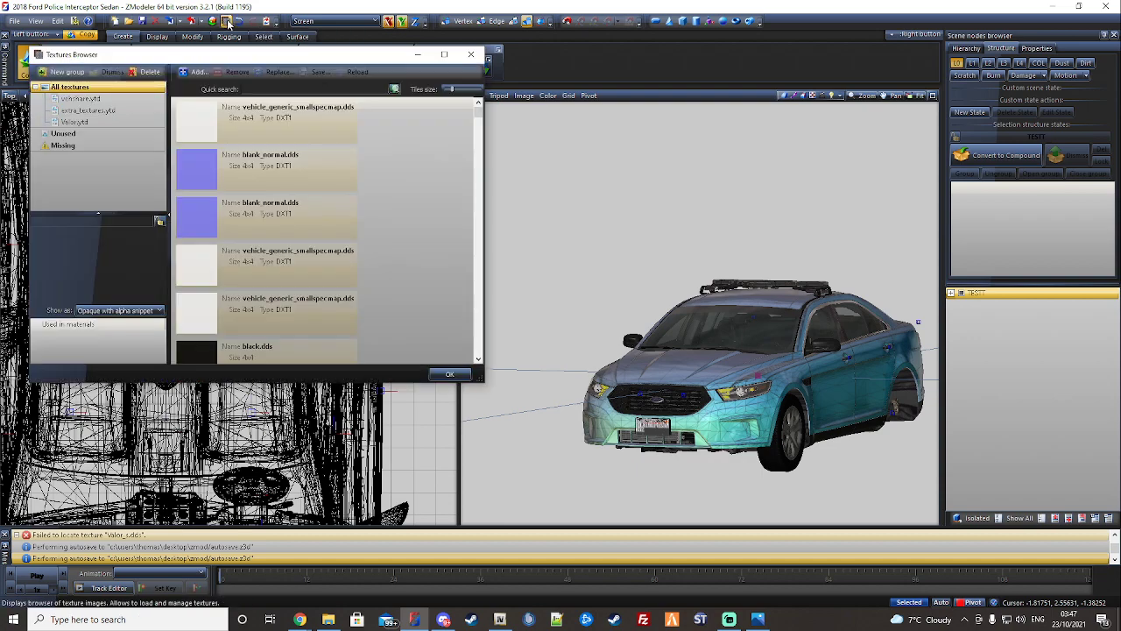
left_click(97, 138)
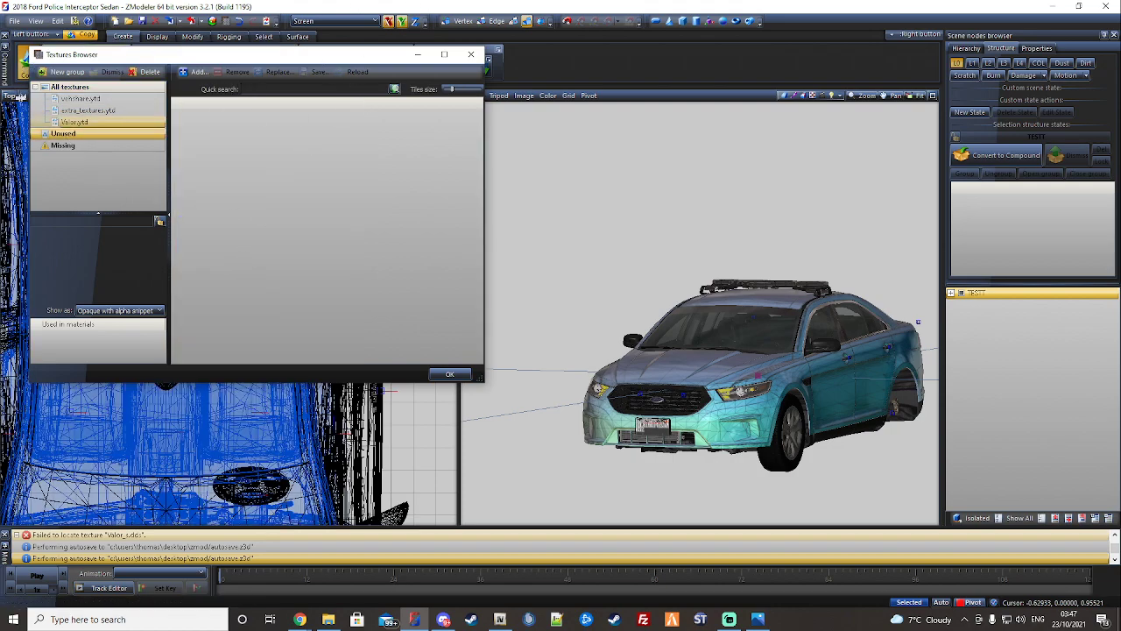
- Select every texture in the All textures group and start saving them to disk
left_click(77, 87)
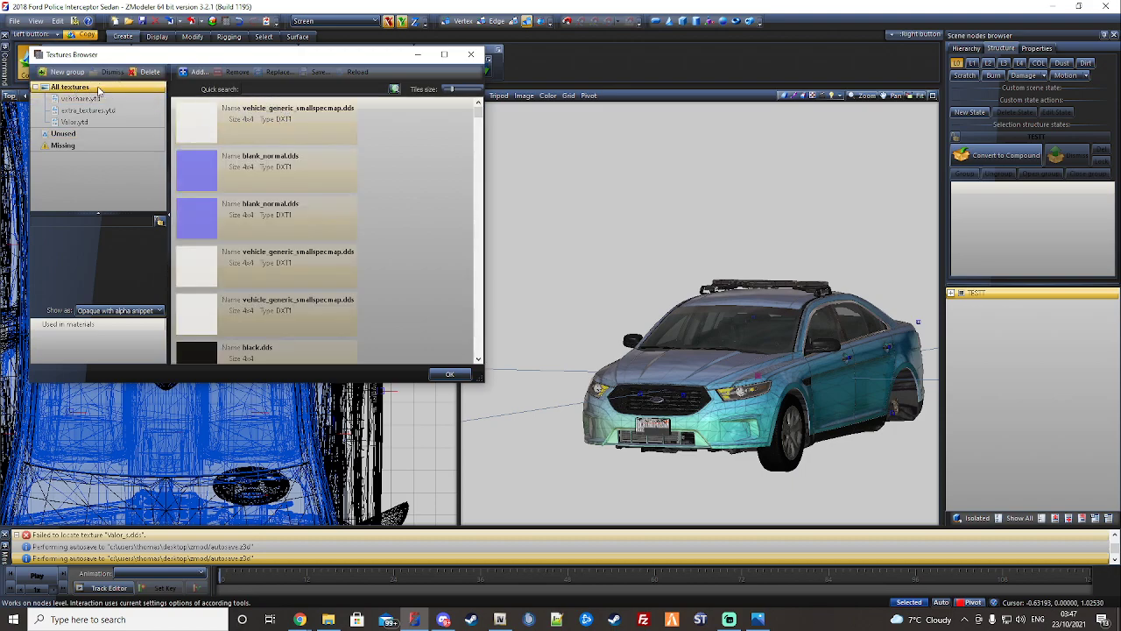
left_click(321, 116)
left_click_drag(479, 106, 485, 352)
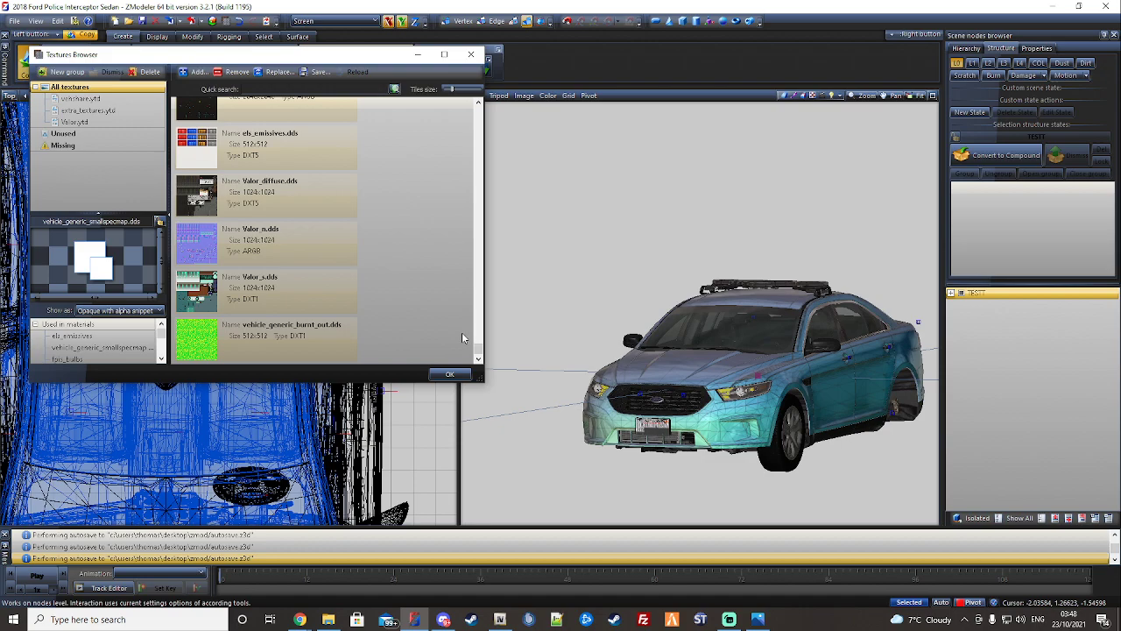
left_click(296, 328)
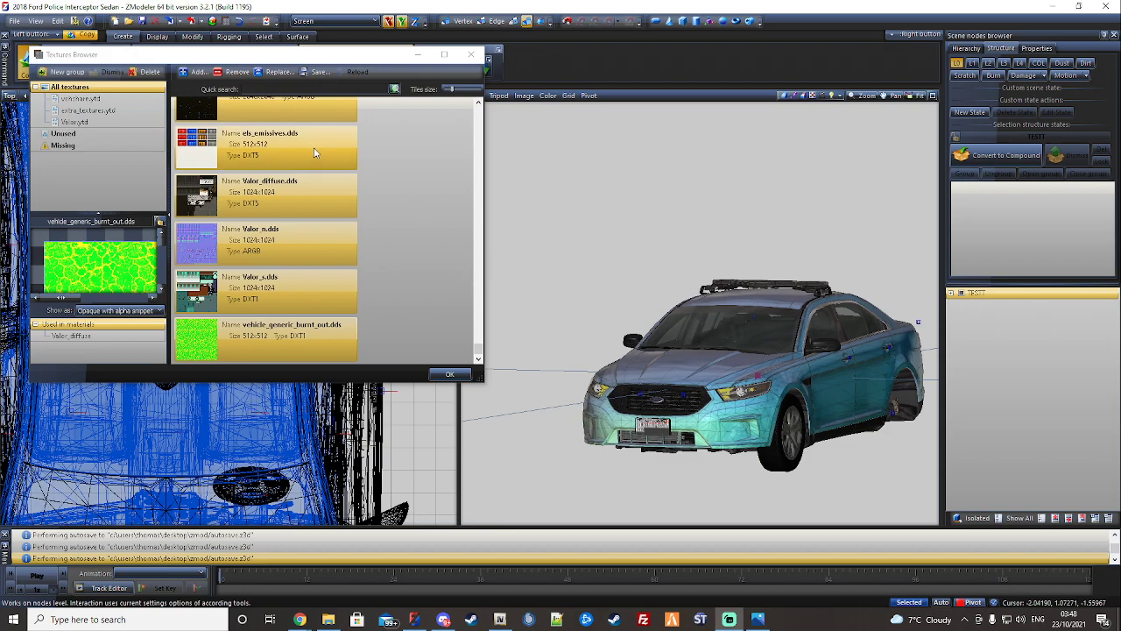
left_click_drag(312, 55, 326, 27)
left_click(327, 46)
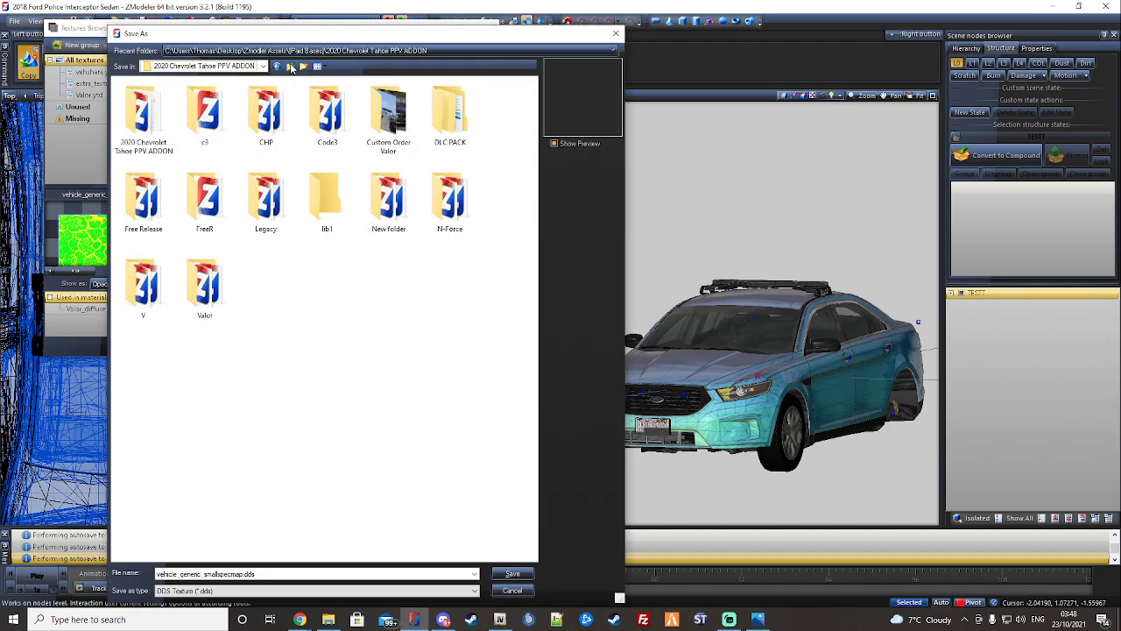
- Set the save location to FXServer/server-data/resources/[cars] on the D: drive
left_click(290, 67)
left_click(290, 67)
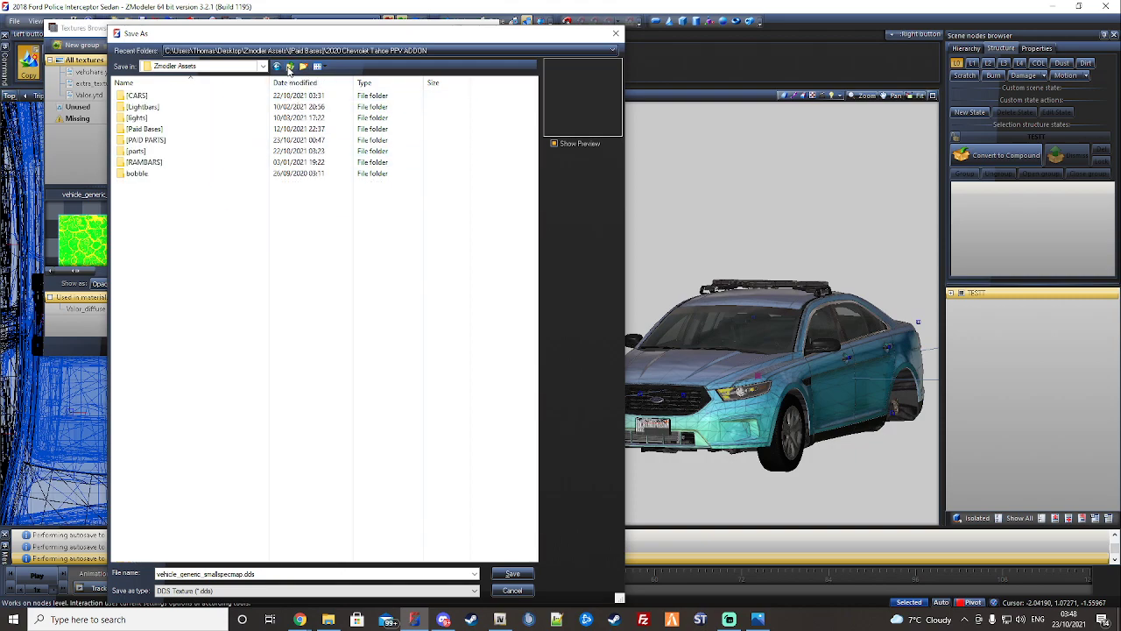
left_click_drag(275, 40, 320, 32)
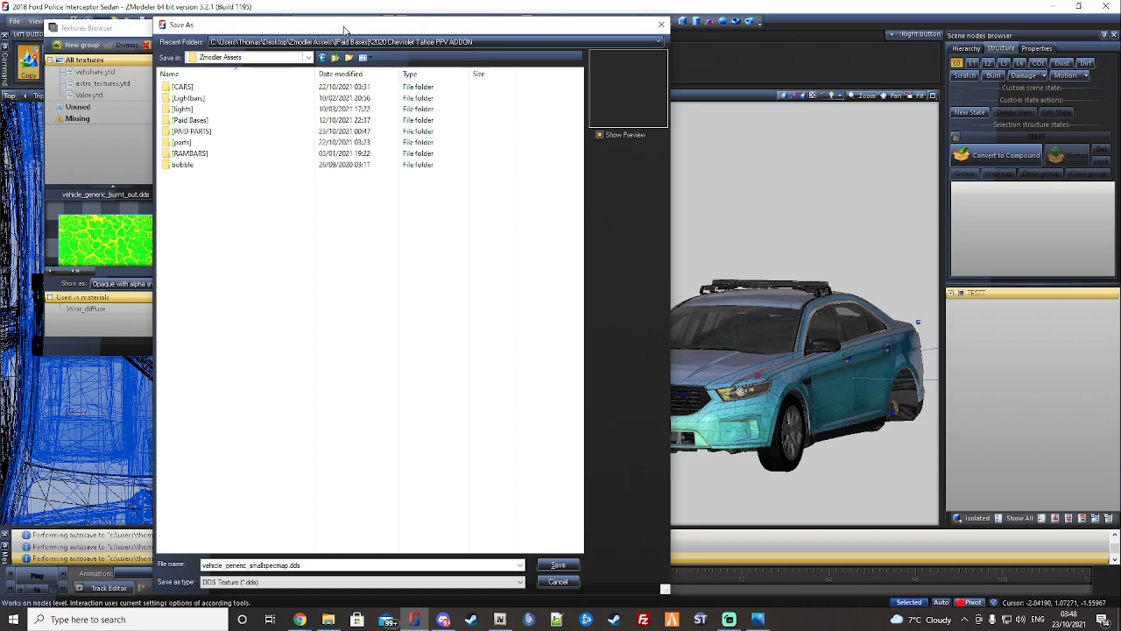
left_click(334, 57)
scroll(282, 480, "down", 1)
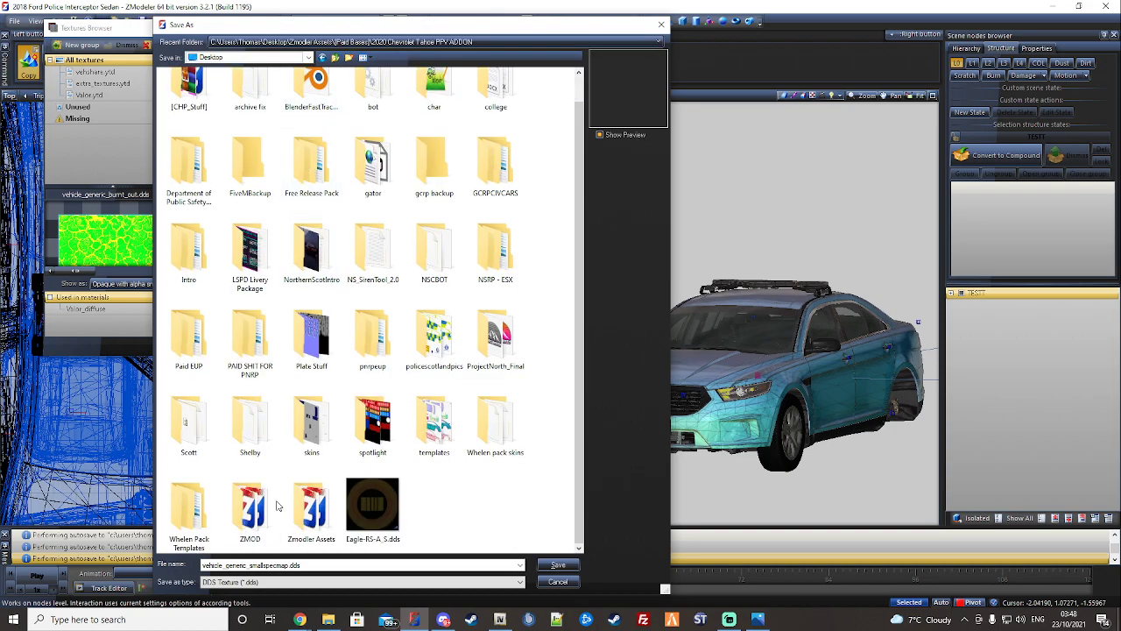
left_click(334, 57)
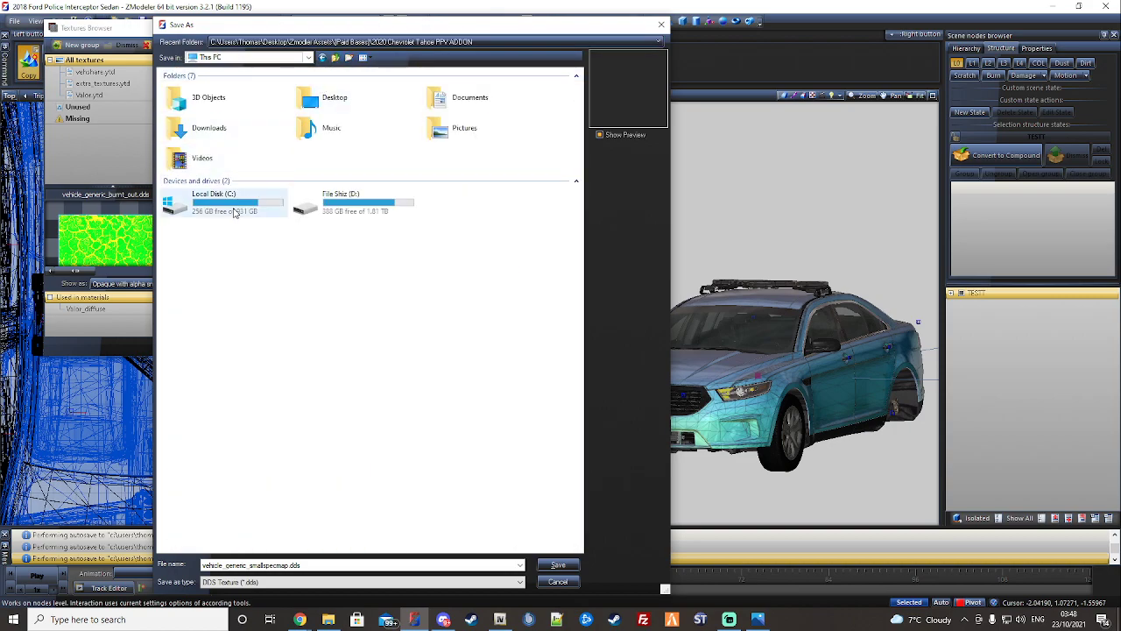
double_click(337, 207)
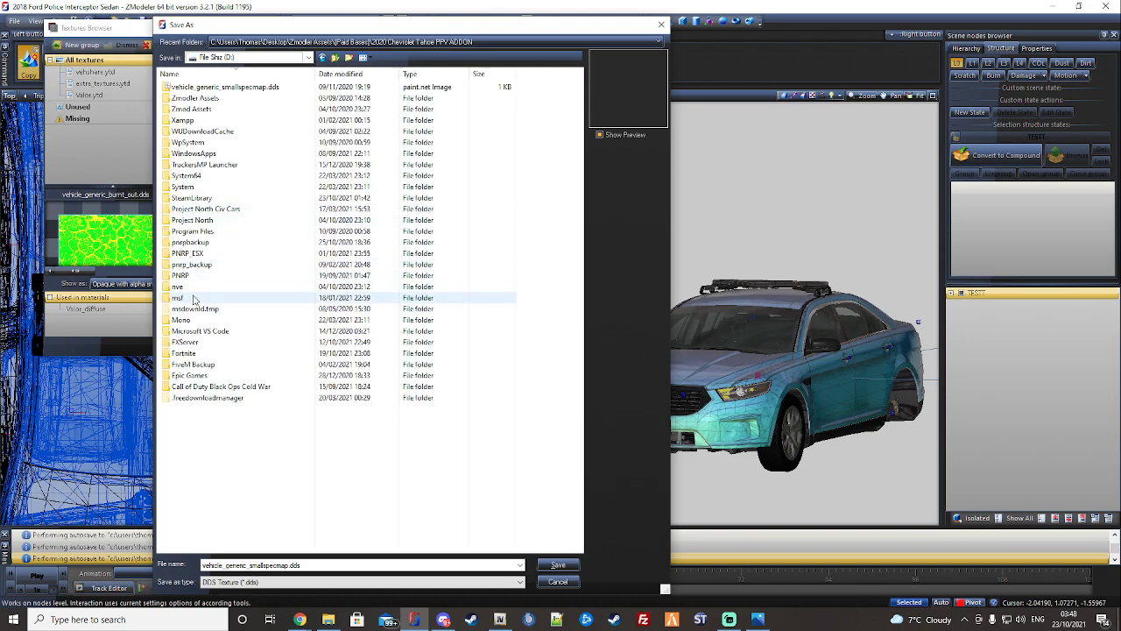
double_click(185, 342)
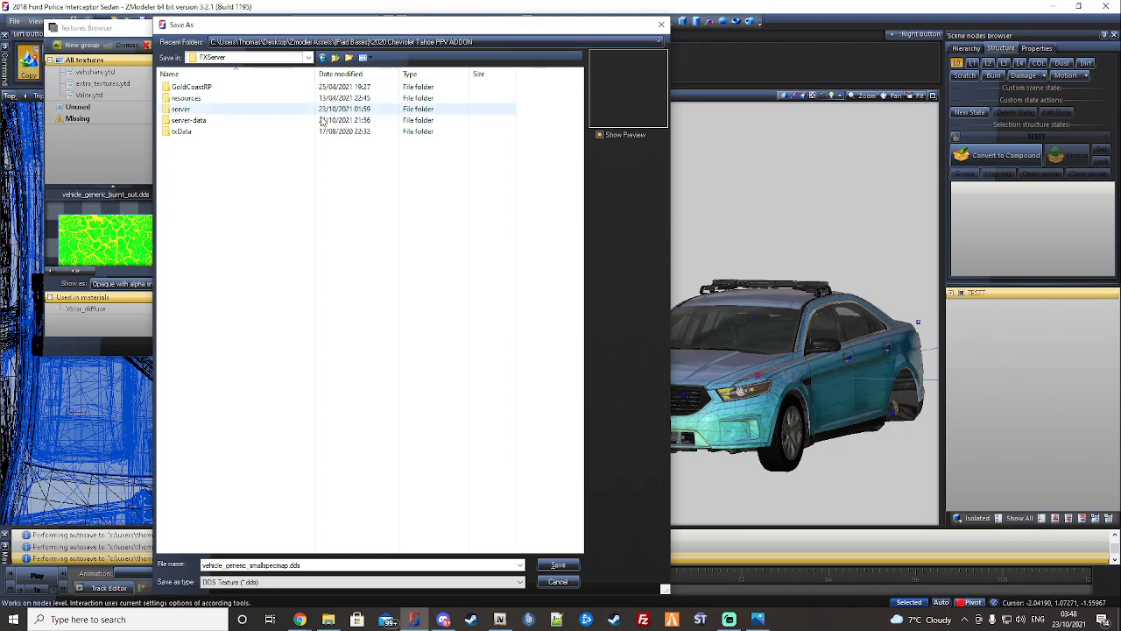
double_click(322, 124)
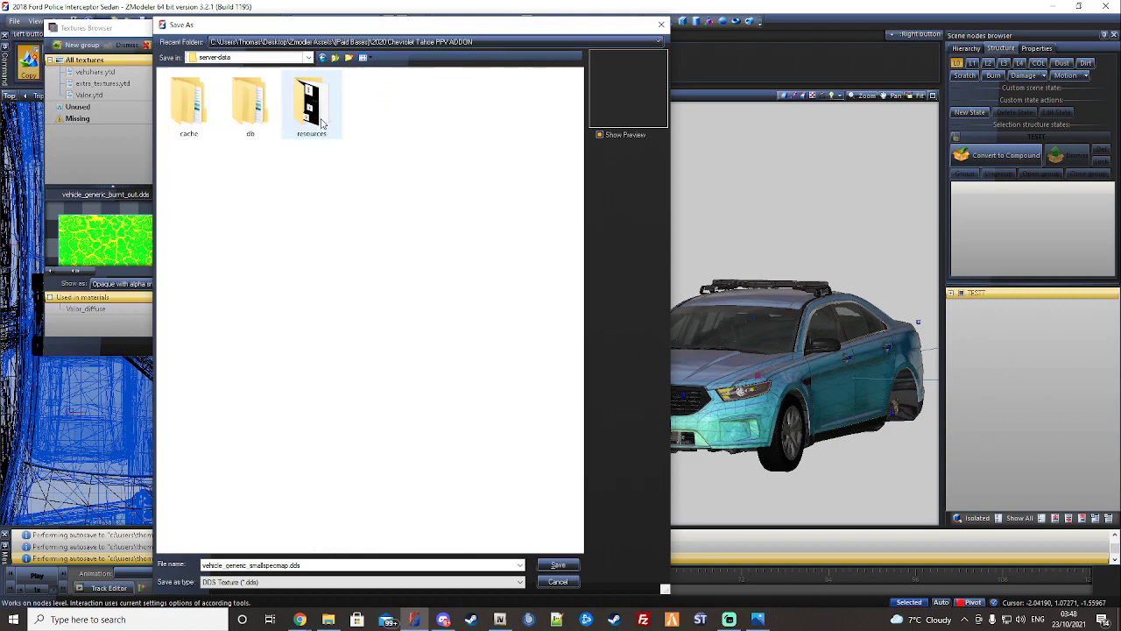
double_click(250, 99)
double_click(242, 87)
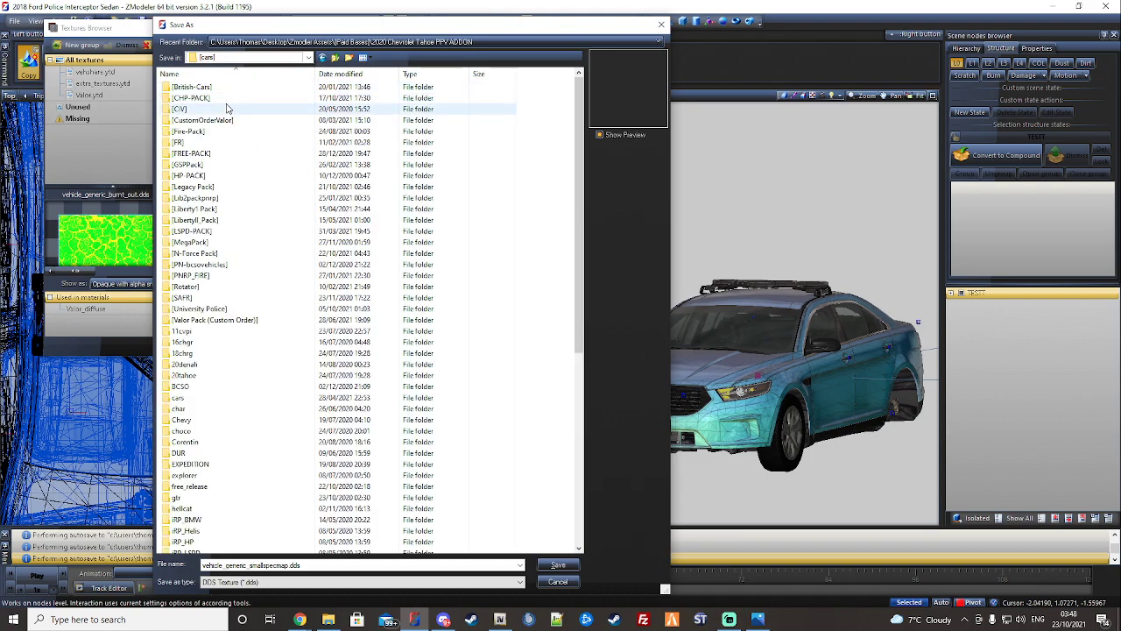
- Create a folder named [Test-Car] inside [cars] and open it
left_click(348, 56)
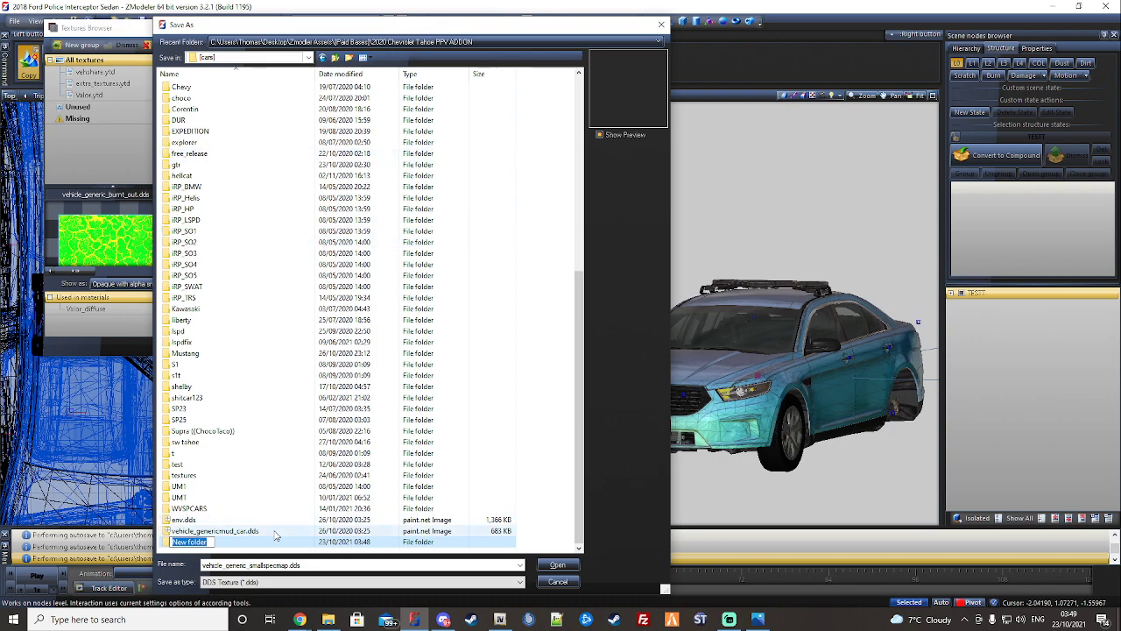
type("[Test CAR")
key("Return")
key("Return")
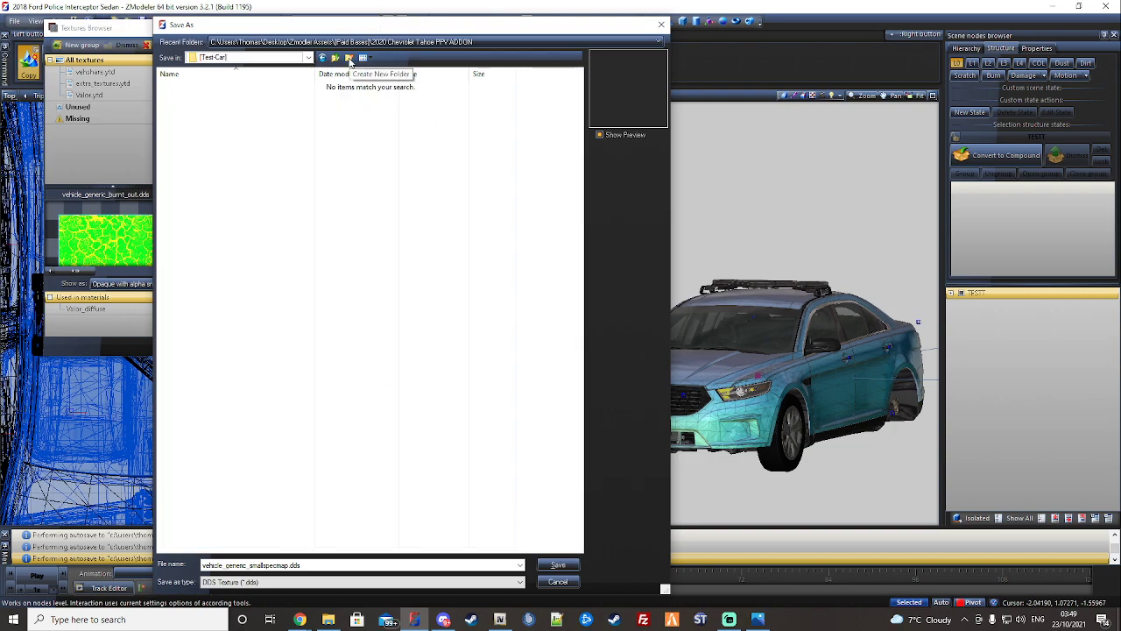
- Create a folder named taurus inside [Test-Car] and open it
left_click_drag(340, 25, 462, 22)
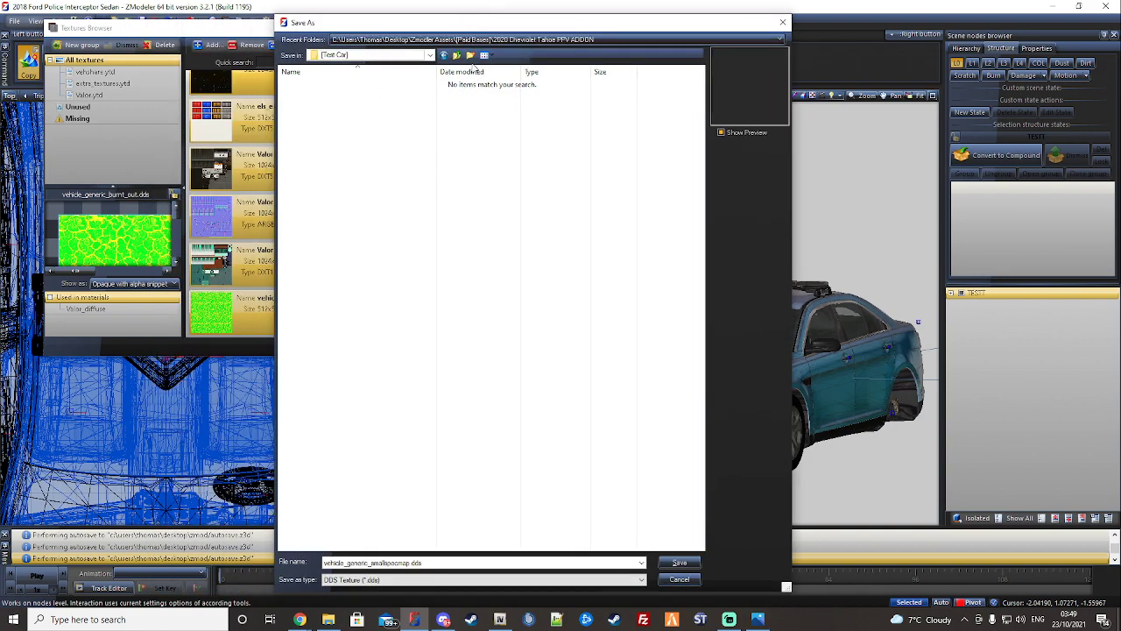
left_click(470, 57)
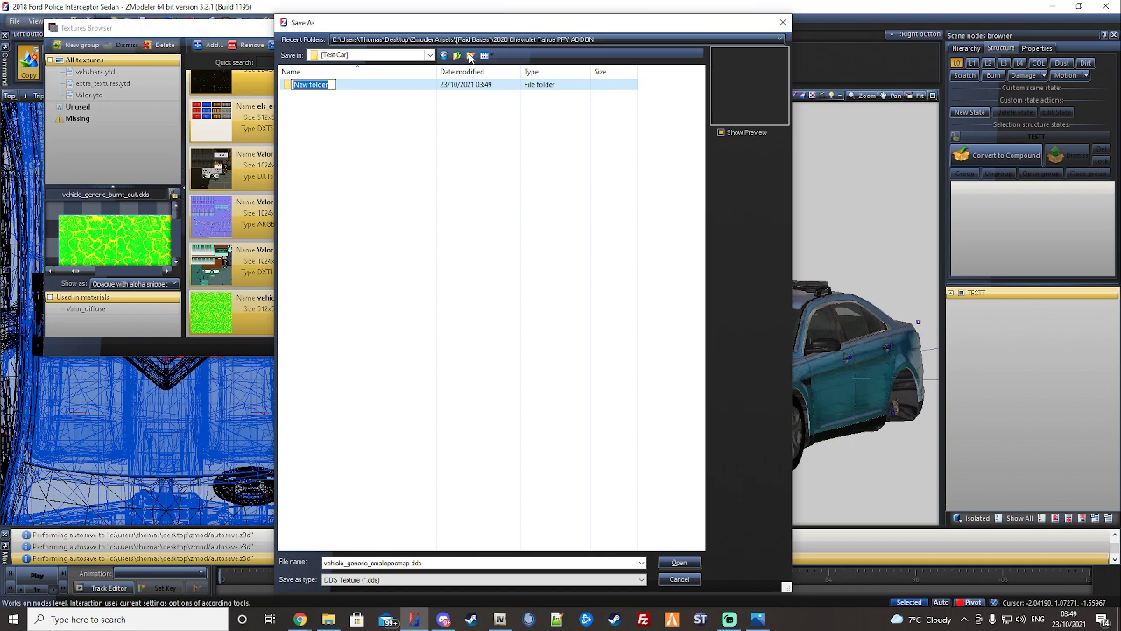
type("tsunu")
key("Return")
left_click_drag(429, 22, 487, 17)
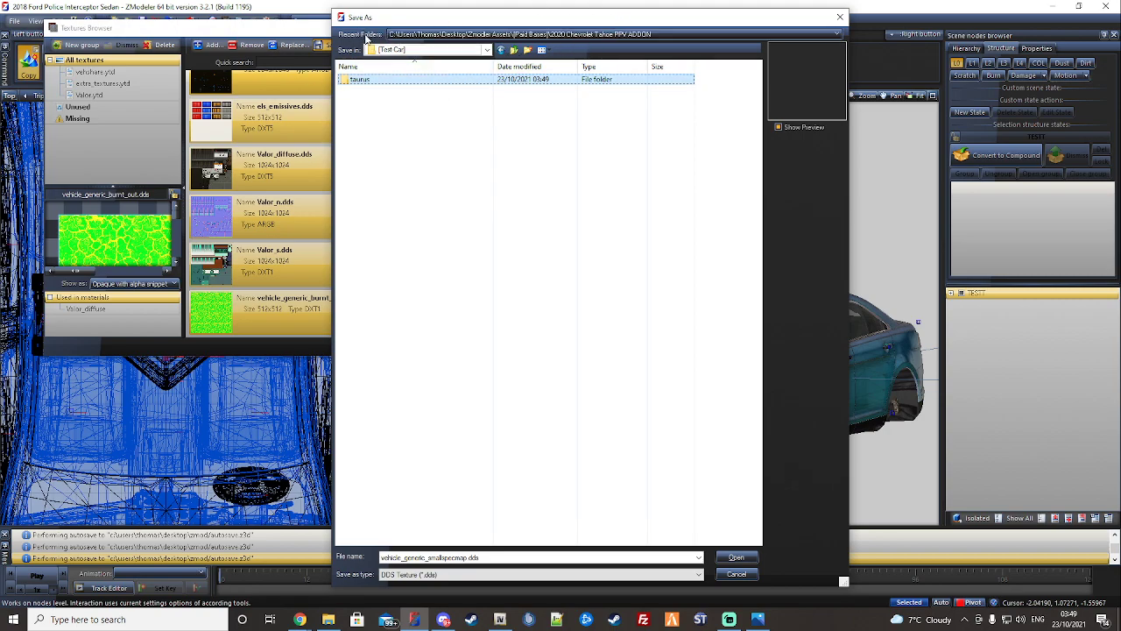
double_click(382, 80)
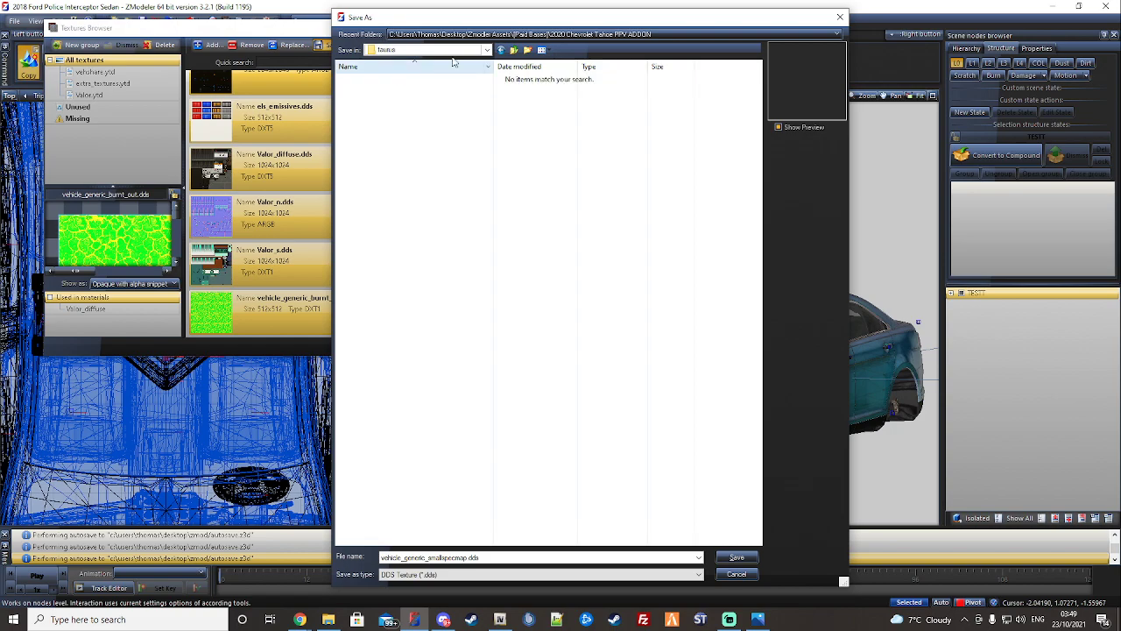
- Create a folder named stream inside taurus and return to the taurus folder
left_click(529, 52)
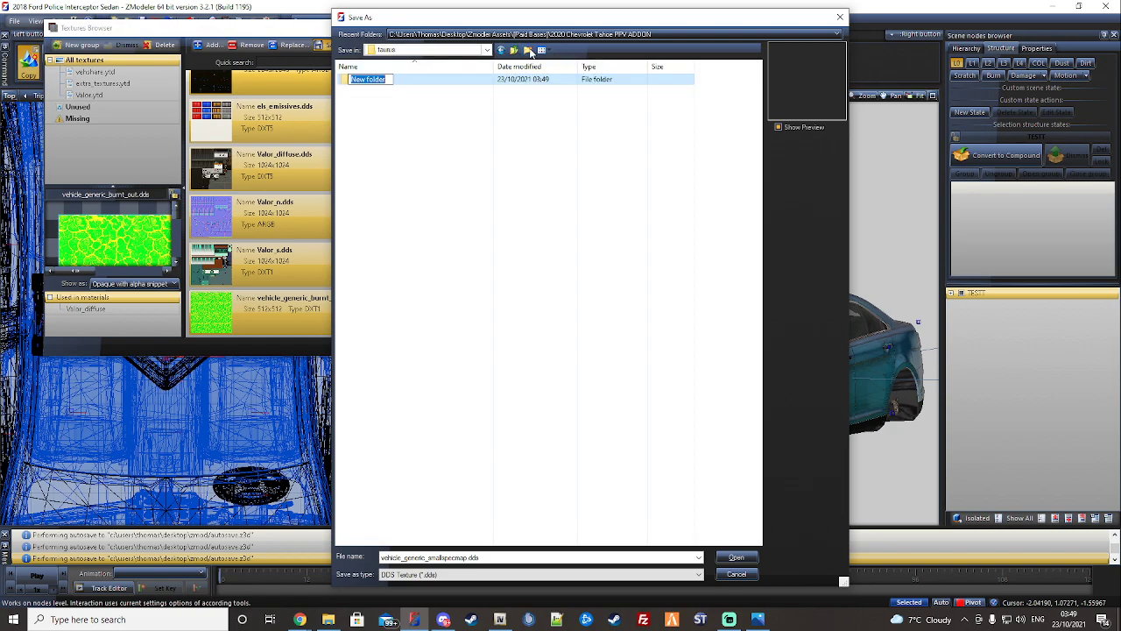
type("stream")
left_click(396, 78)
double_click(398, 80)
left_click_drag(511, 22, 626, 17)
left_click(628, 43)
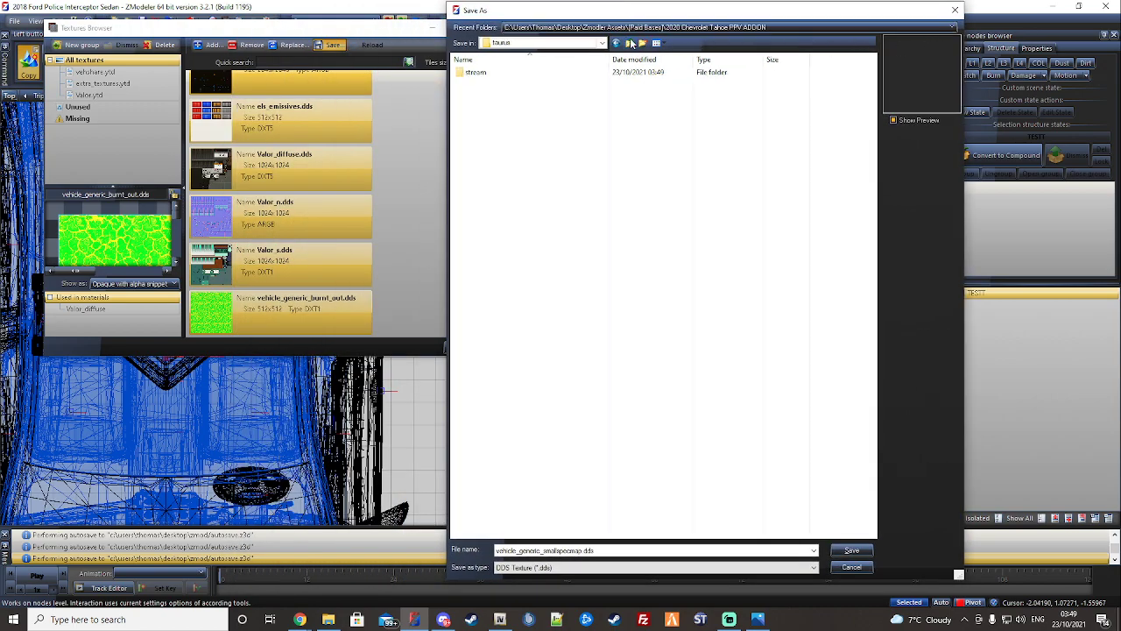
- Create a folder named t beside the stream folder and open it
left_click(641, 44)
type("t")
key("Return")
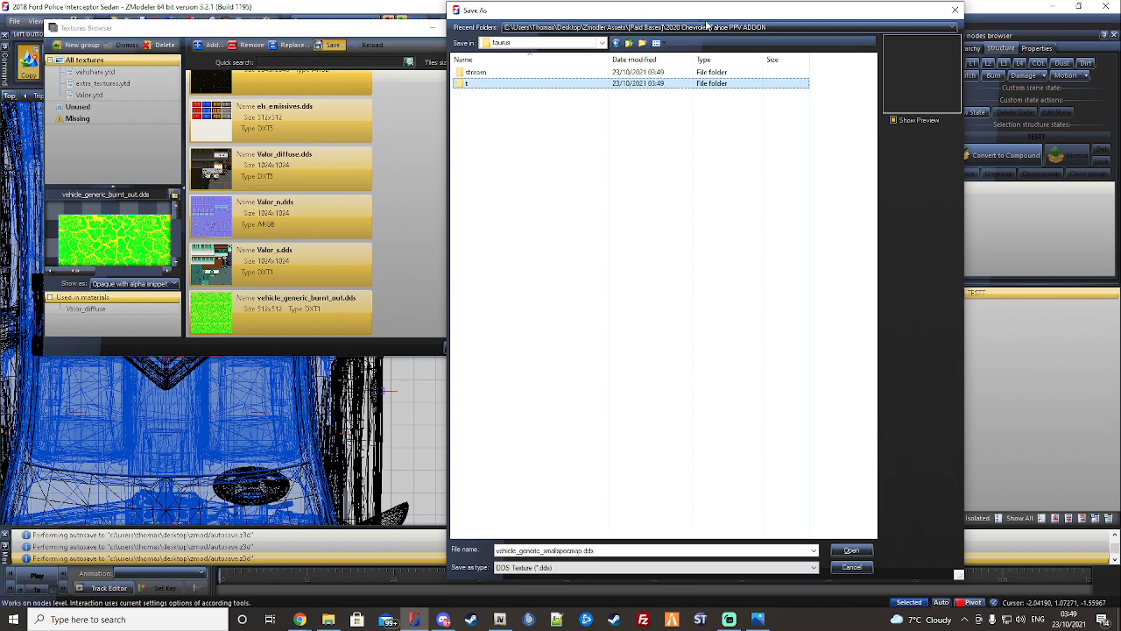
key("Return")
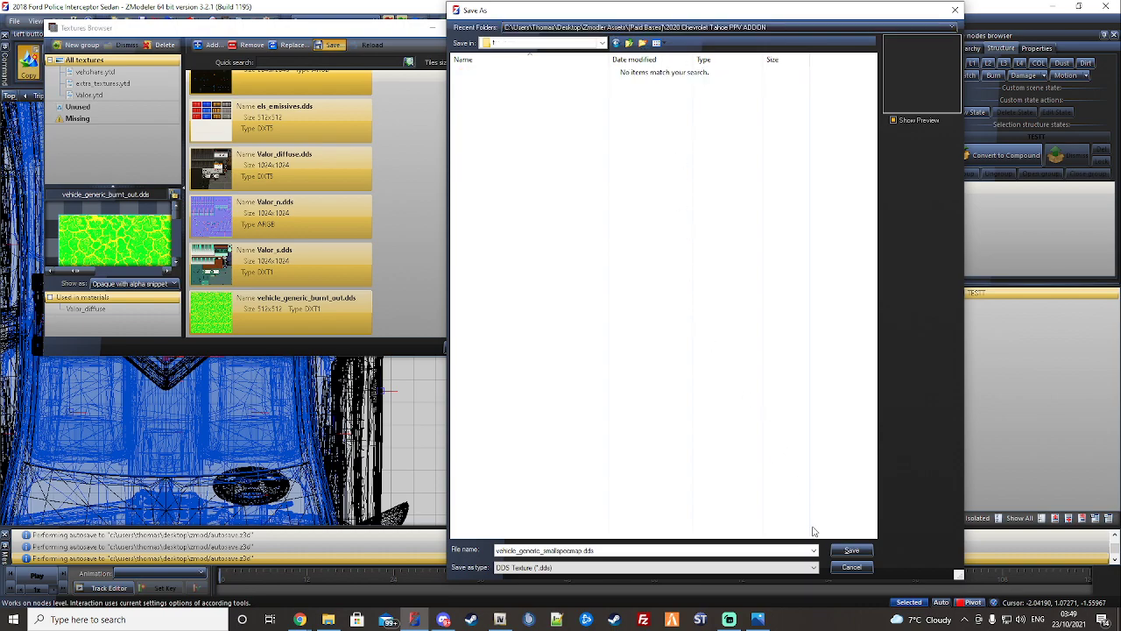
- Save all selected textures as DDS files in the t folder, keeping their names and replacing duplicates
left_click(851, 550)
key("Return")
key("Return")
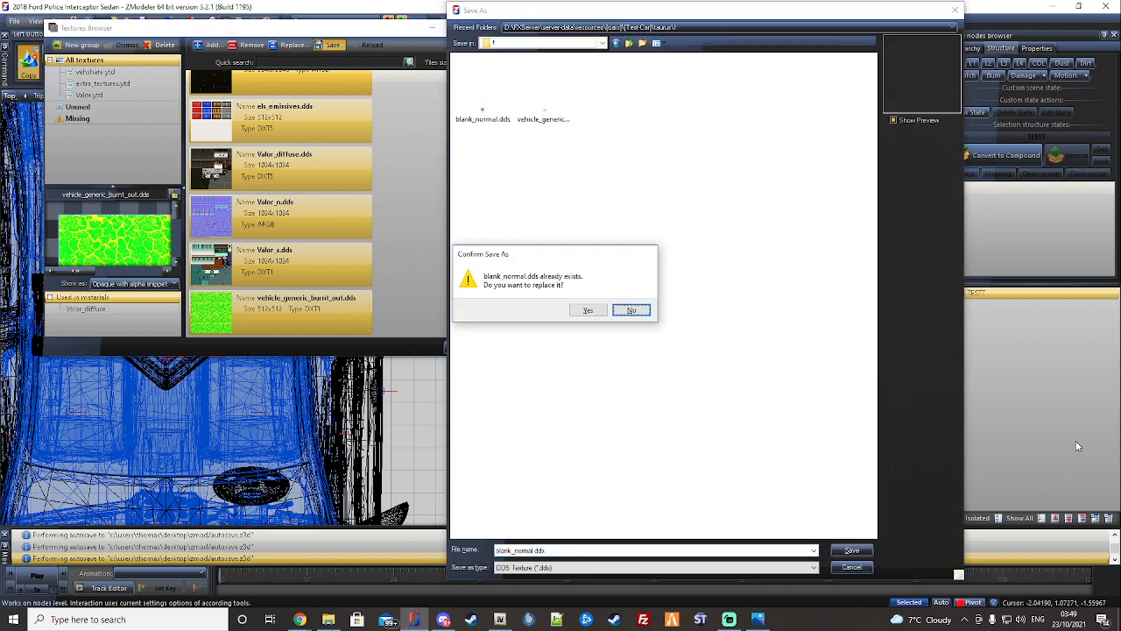
key("Left")
key("Return")
key("Return")
key("Return")
key("Return")
key("Left")
key("Return")
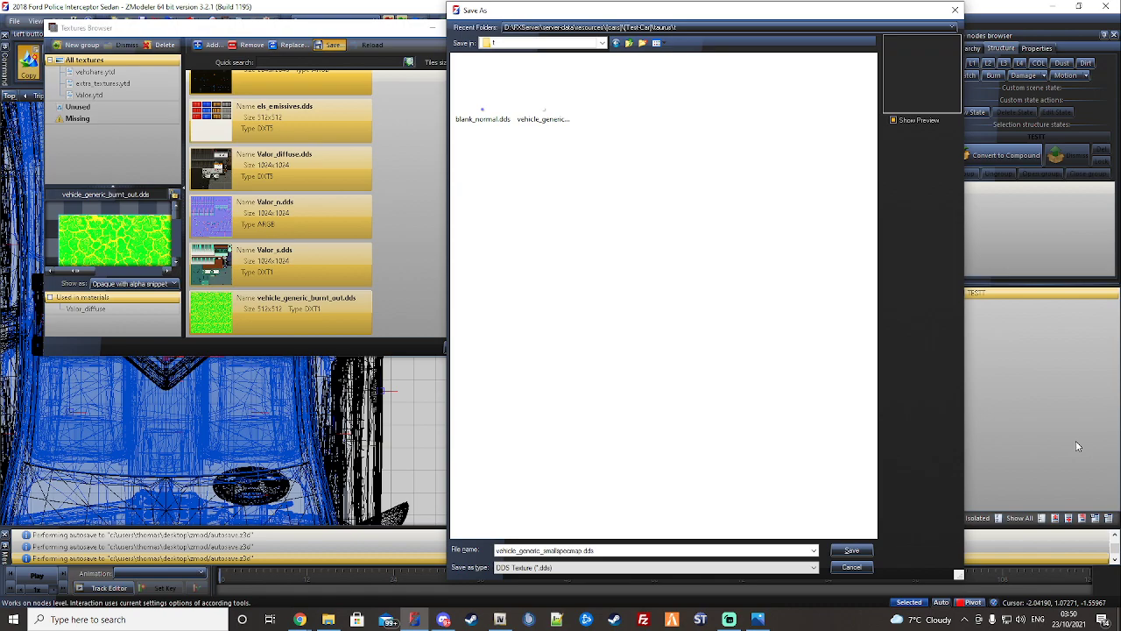
key("Return")
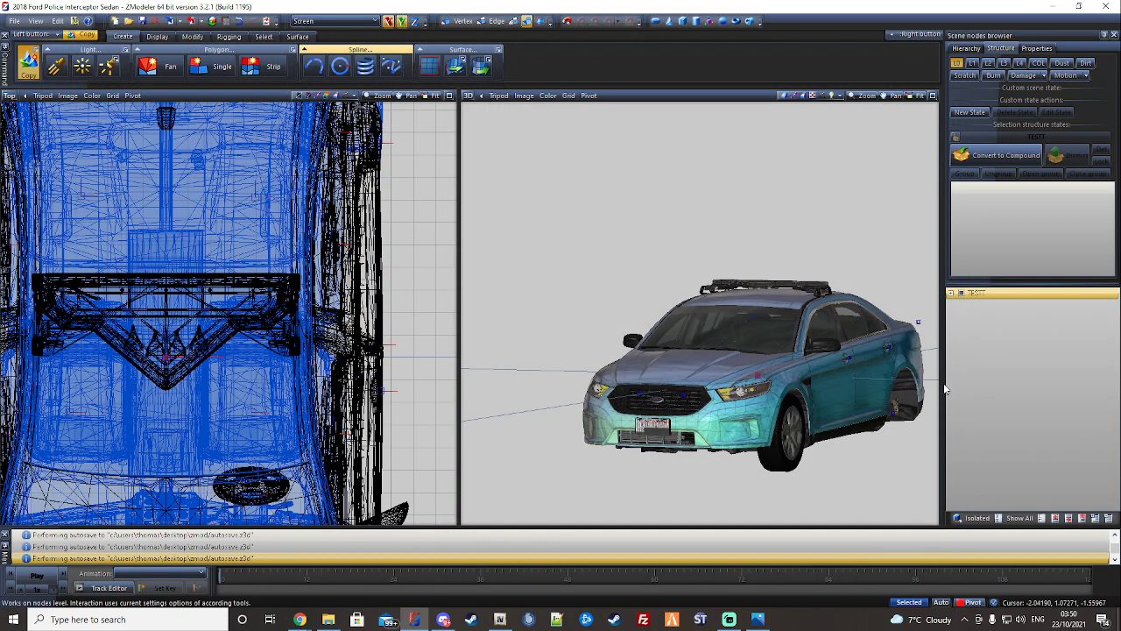
middle_click_drag(708, 265, 680, 261)
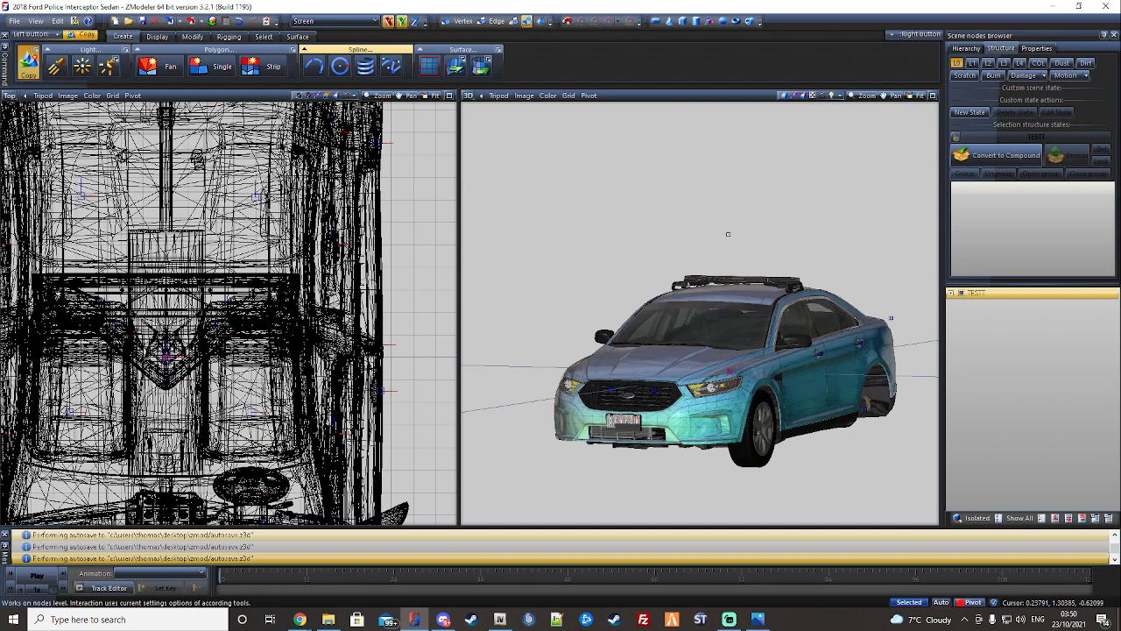
middle_click_drag(728, 235, 699, 233)
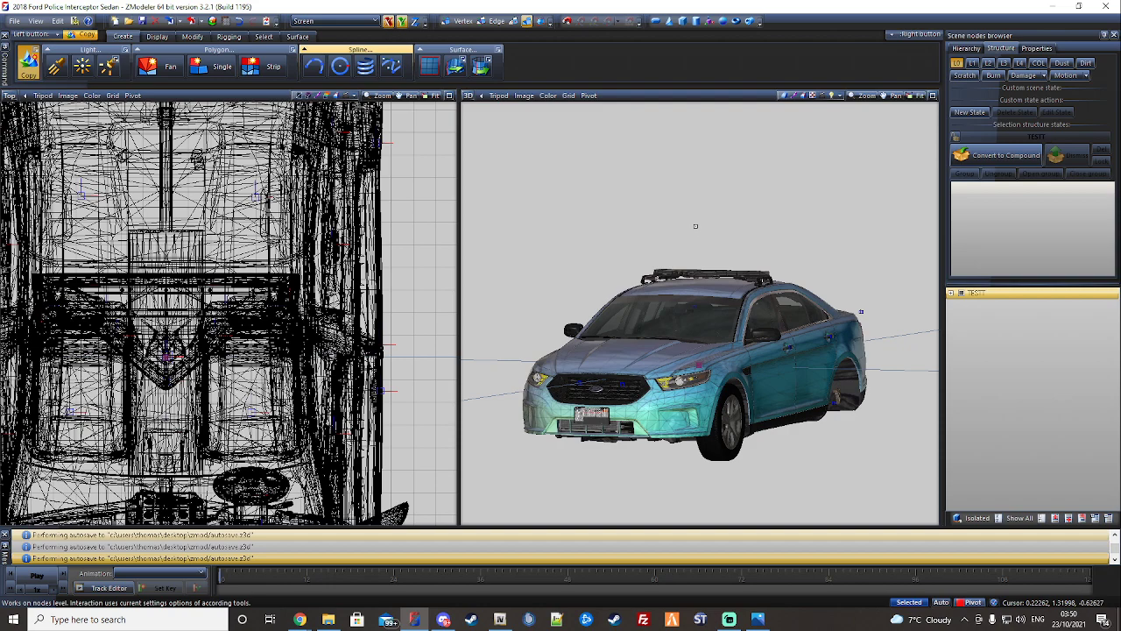
middle_click_drag(632, 227, 633, 225)
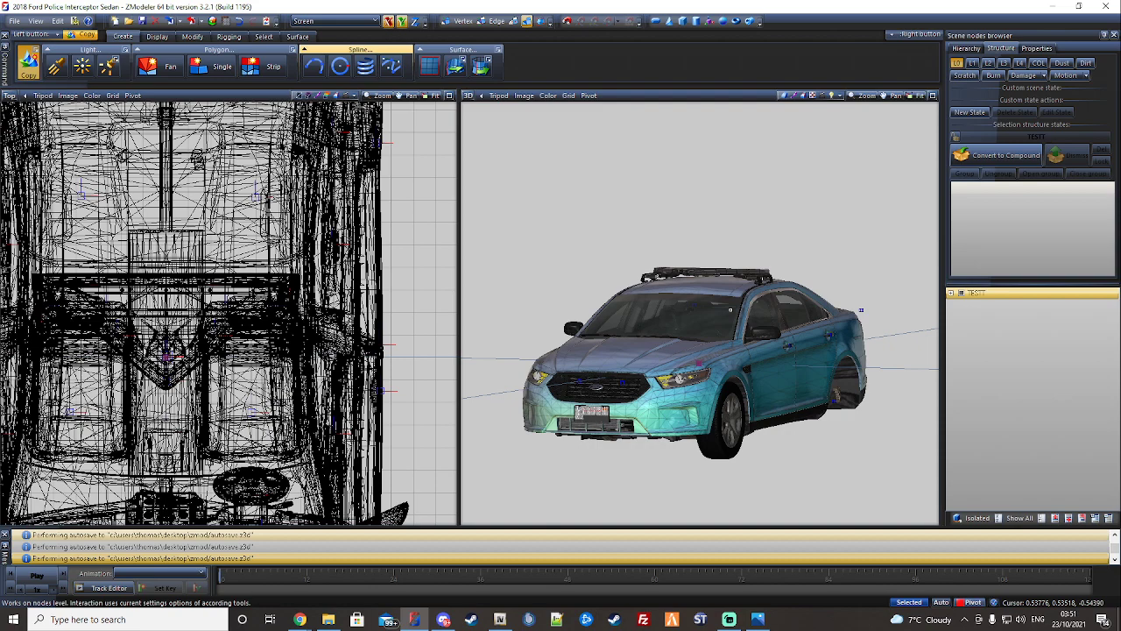
- Launch DDS Converter and move its window clear of the work area
left_click(98, 619)
type("DDS Converter")
left_click(153, 87)
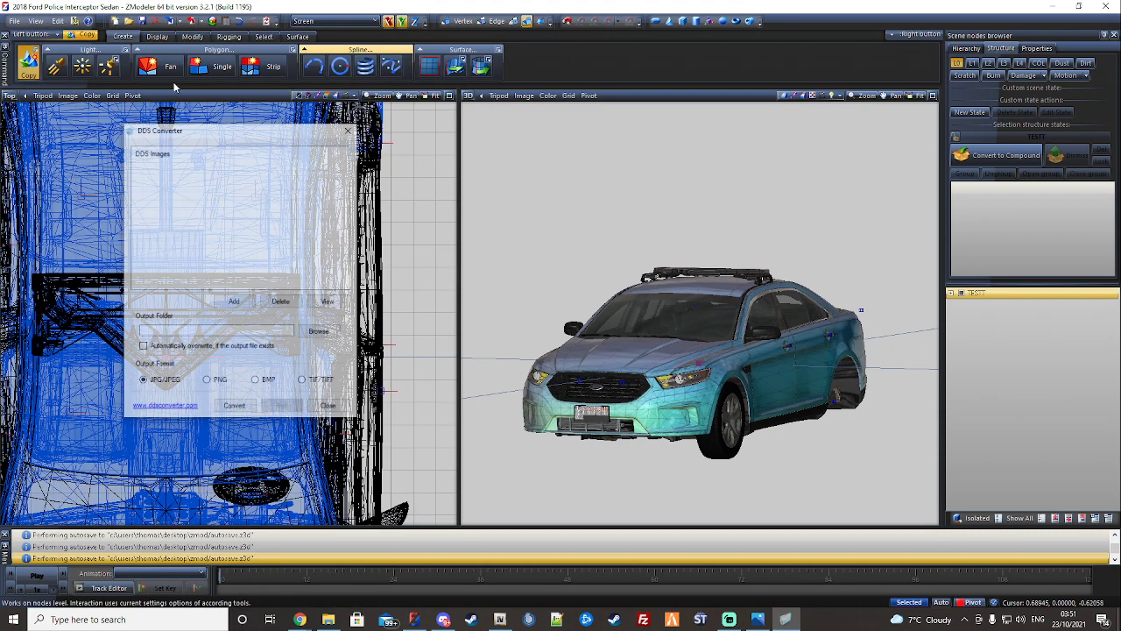
left_click_drag(243, 130, 257, 12)
- Add all DDS textures from the [Test-Car]/taurus/t folder to the conversion list
left_click(246, 185)
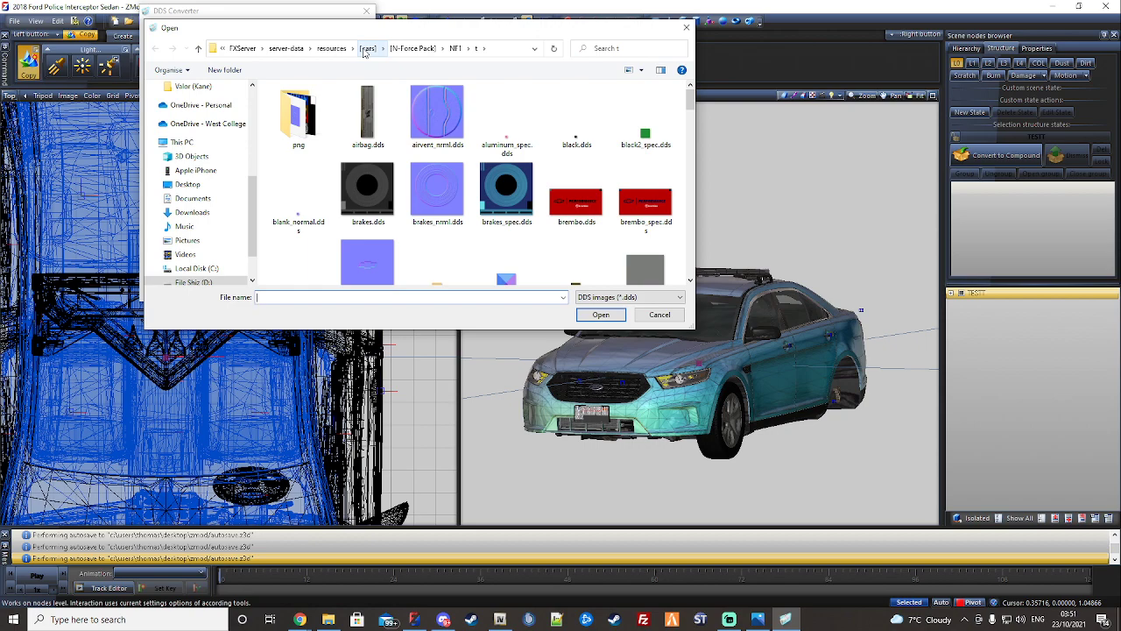
left_click(367, 48)
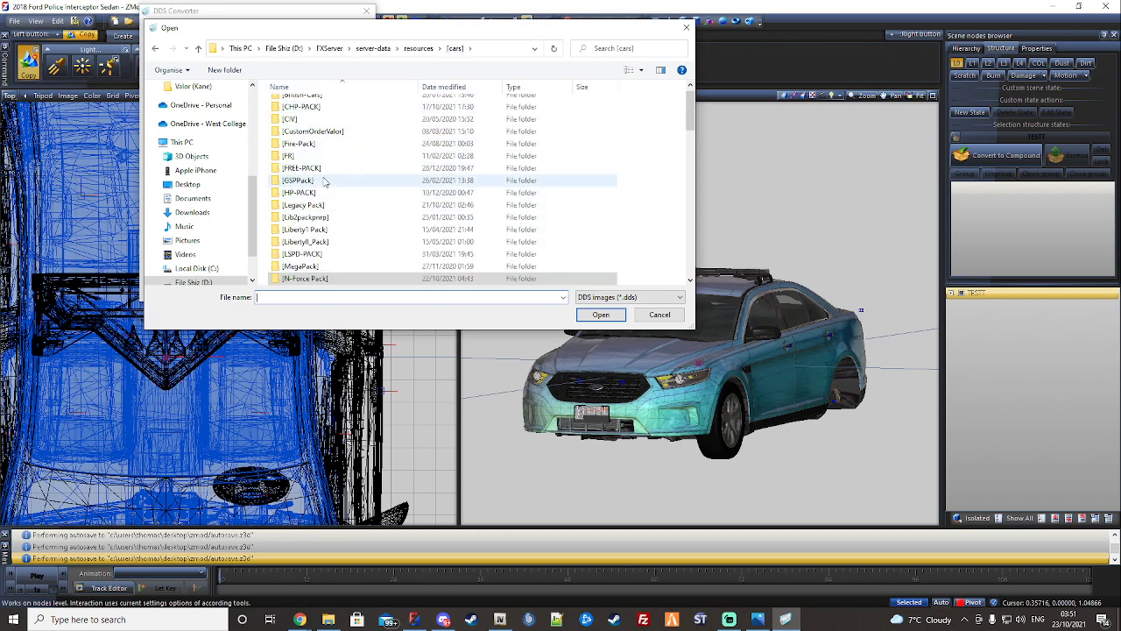
scroll(325, 214, "down", 3)
double_click(302, 277)
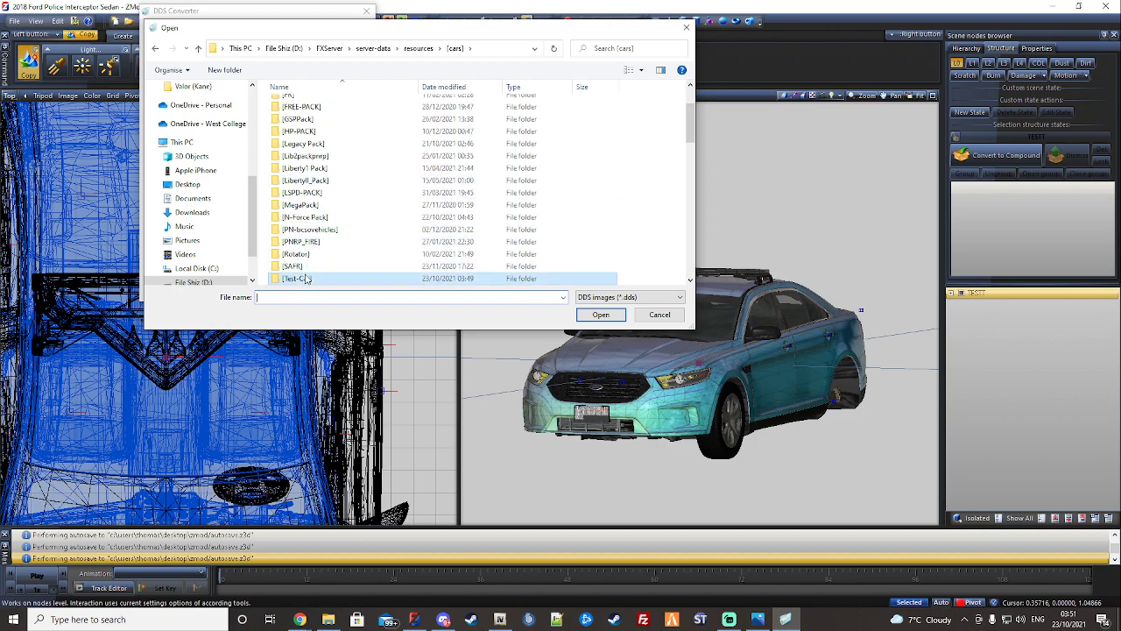
left_click(321, 103)
double_click(321, 103)
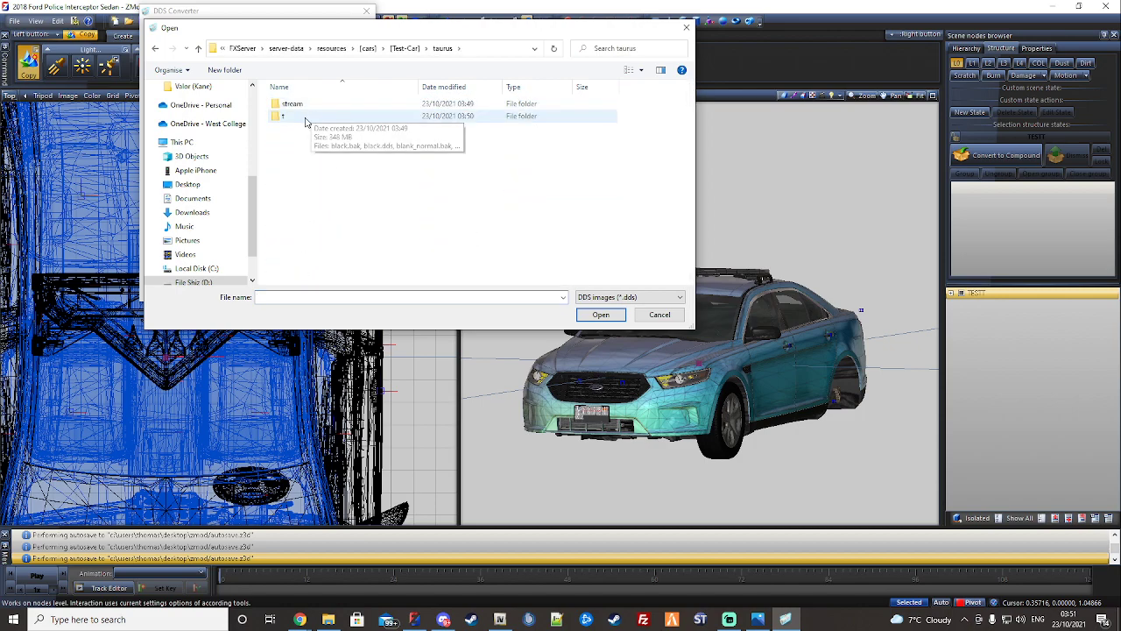
double_click(305, 120)
left_click(559, 137)
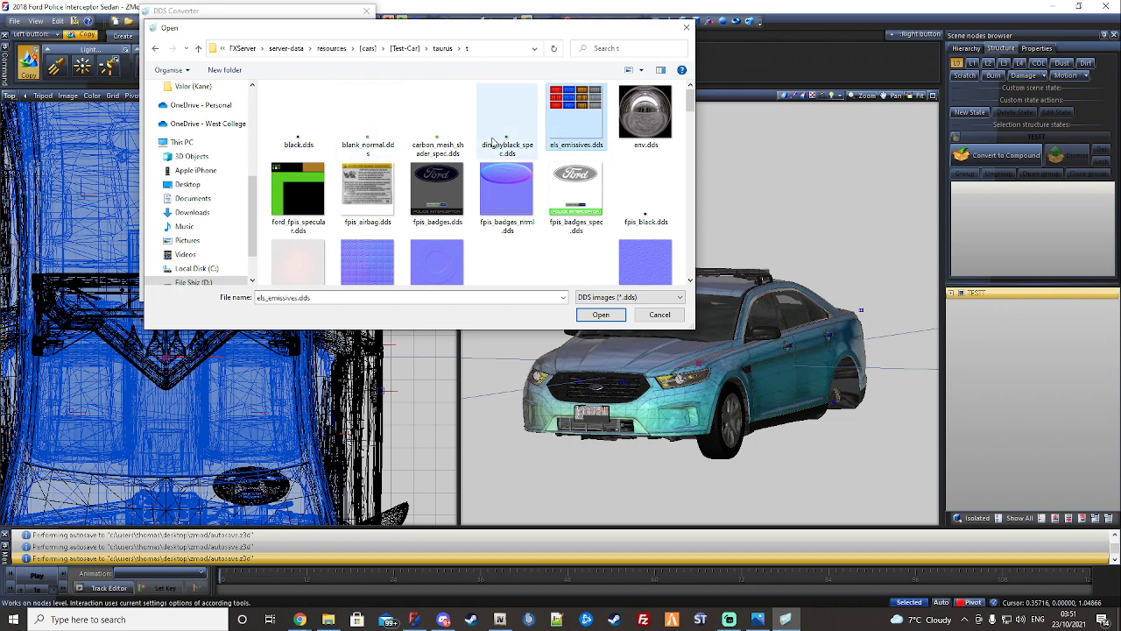
key("ctrl+a")
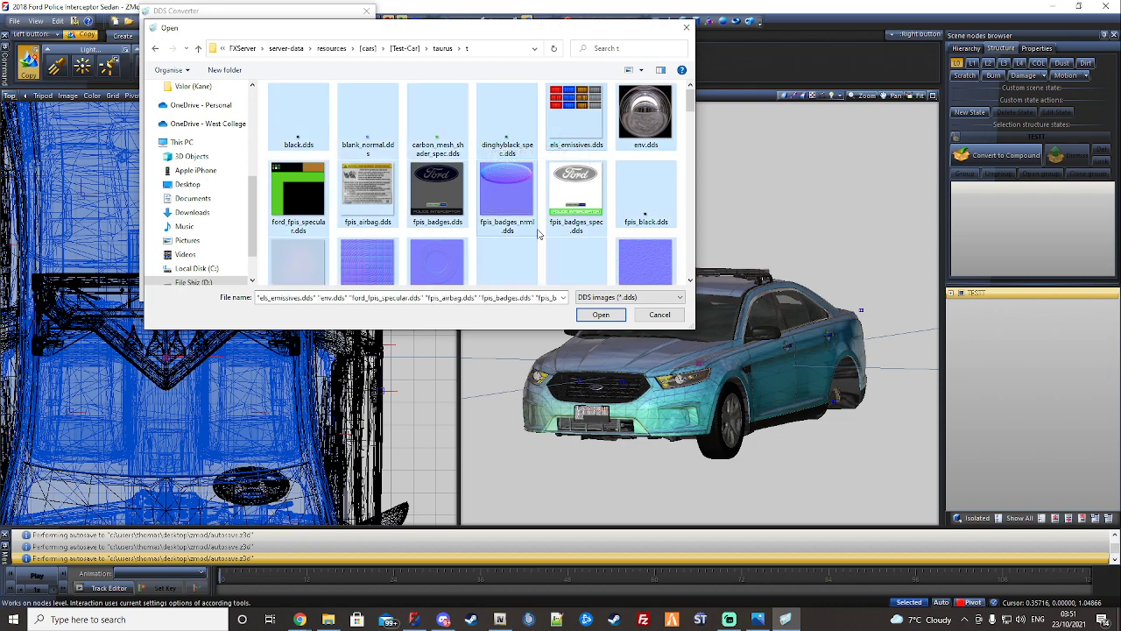
left_click(601, 315)
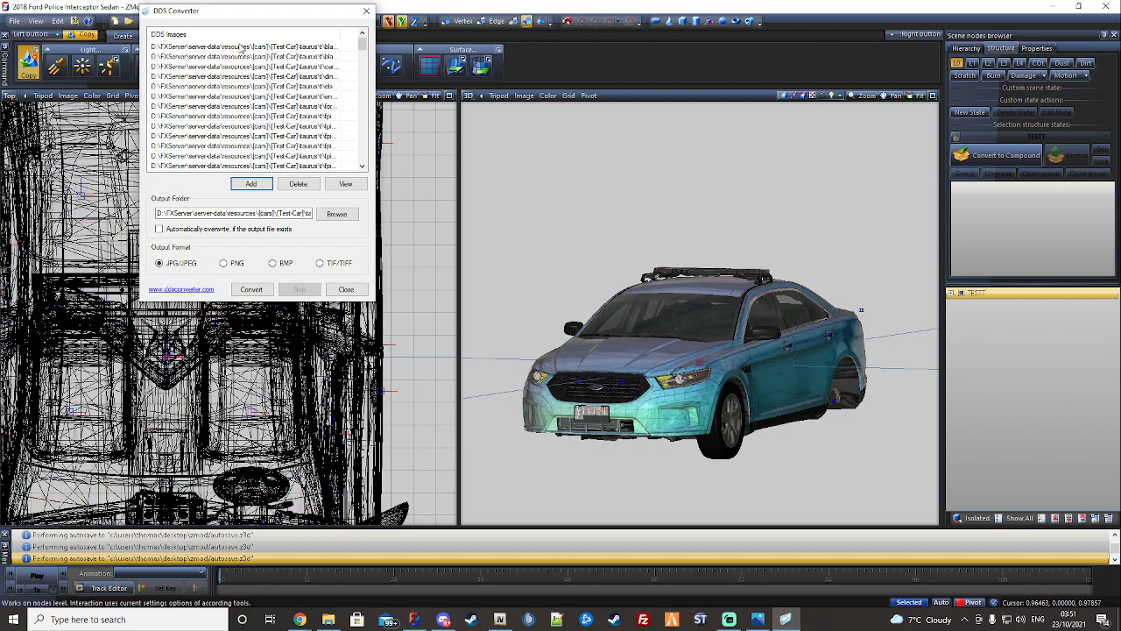
- Create a folder named png inside the t folder and choose it as the conversion output folder
left_click(335, 215)
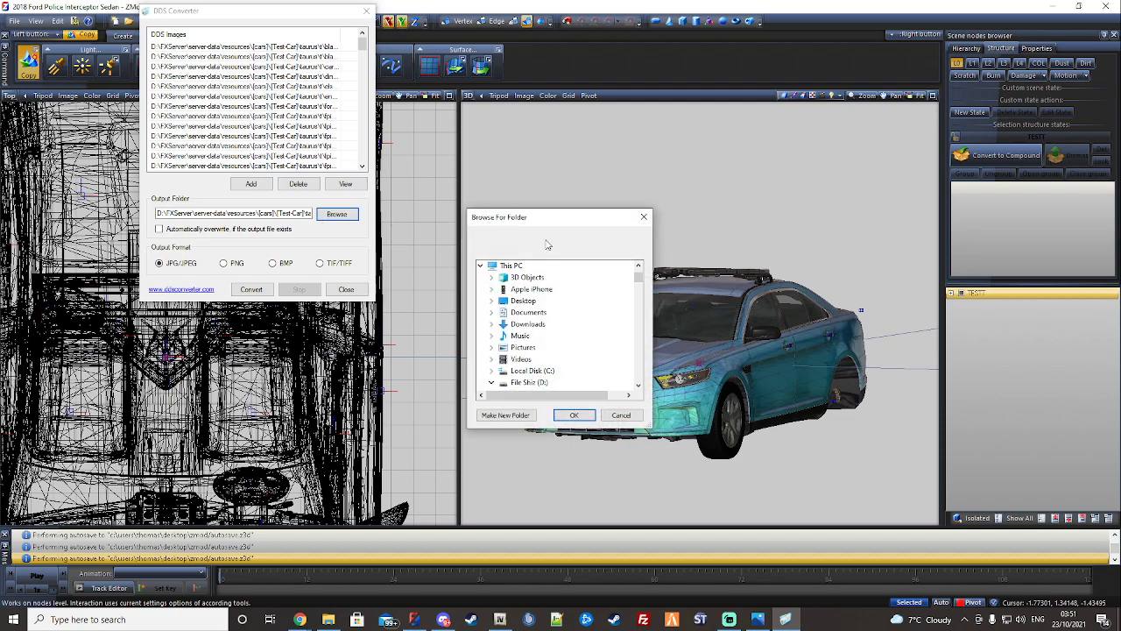
scroll(640, 277, "down", 1)
left_click_drag(640, 277, 645, 299)
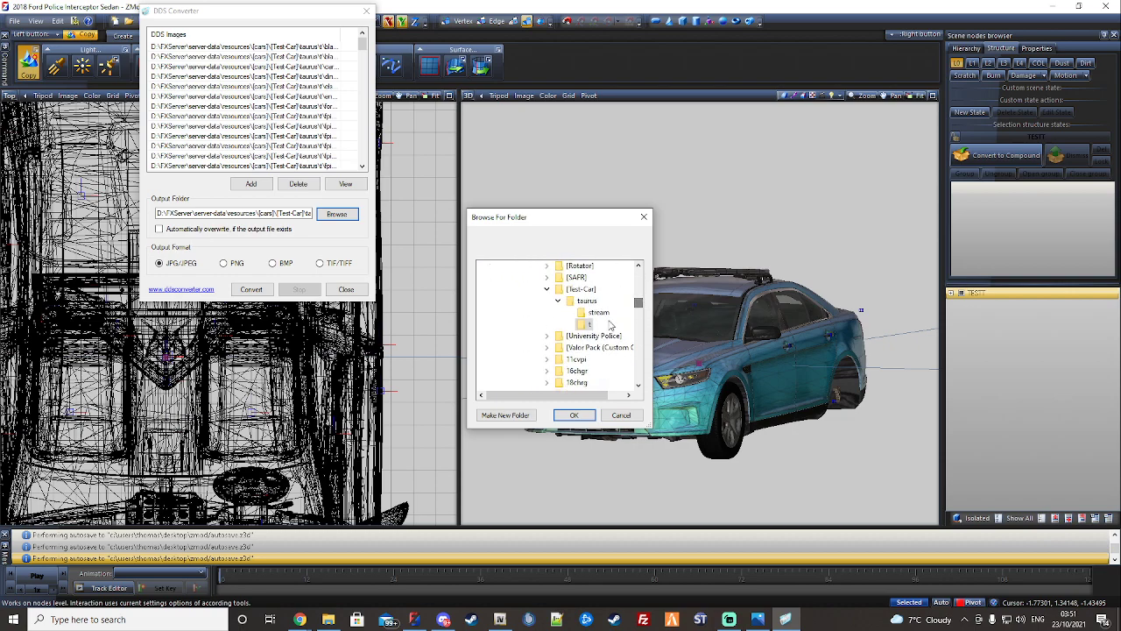
left_click(511, 417)
type("p")
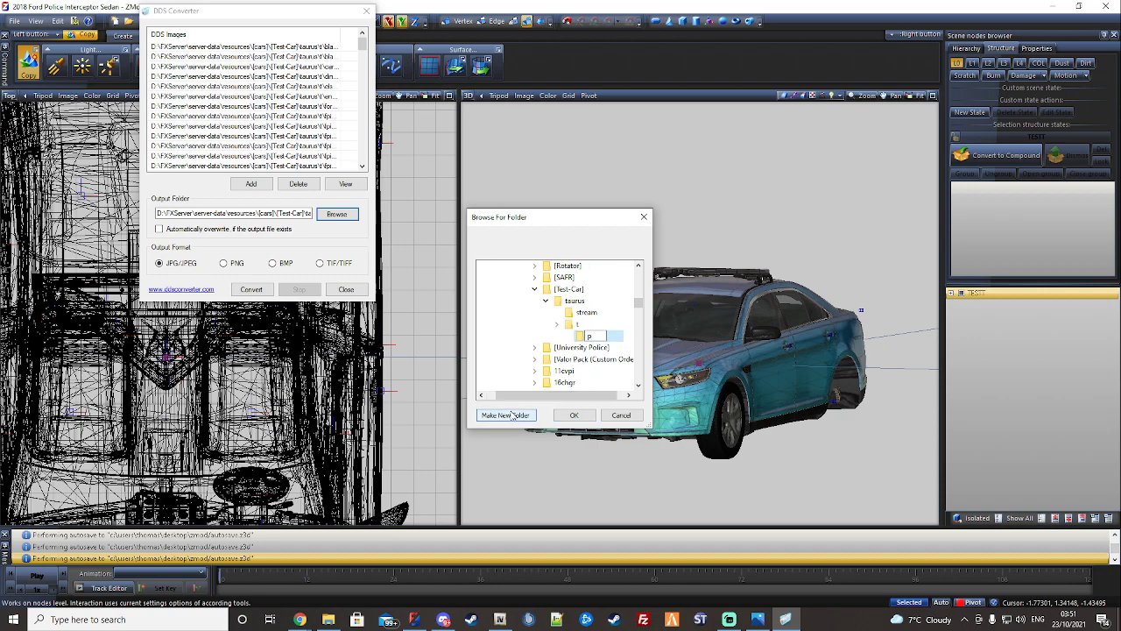
type("ng")
key("Return")
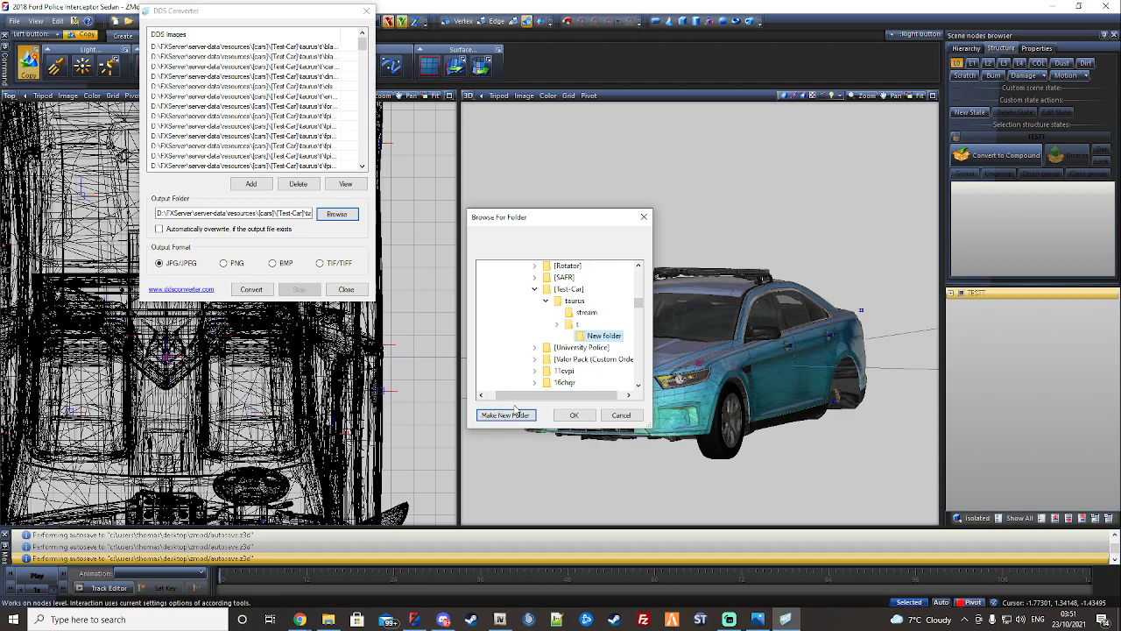
left_click(575, 415)
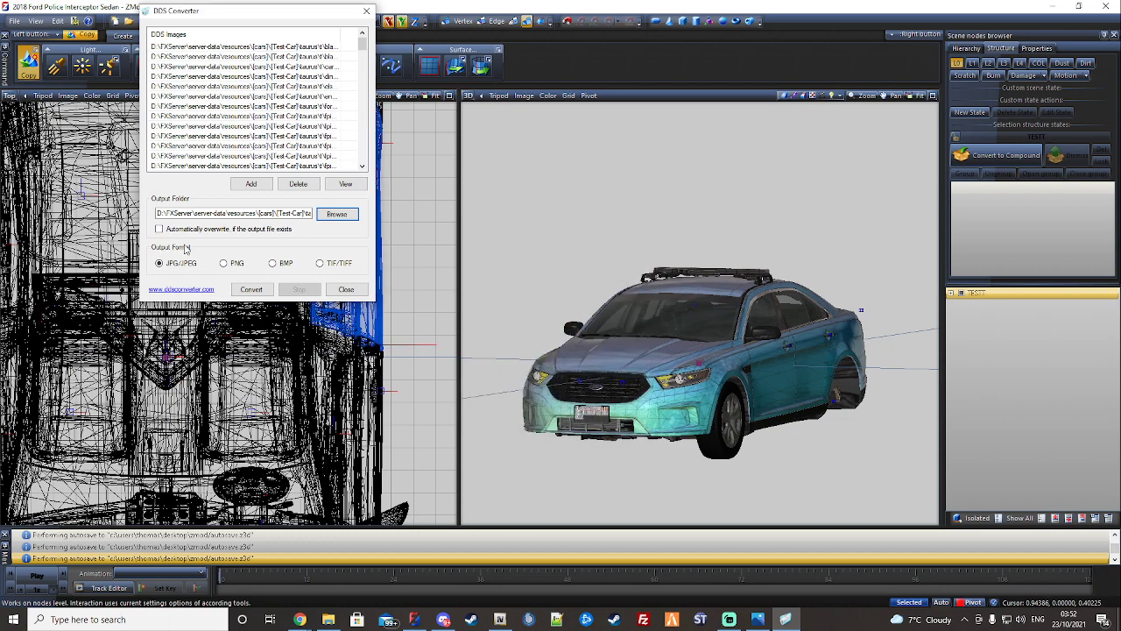
- Convert the listed DDS images to PNG format and close the converter
left_click(228, 264)
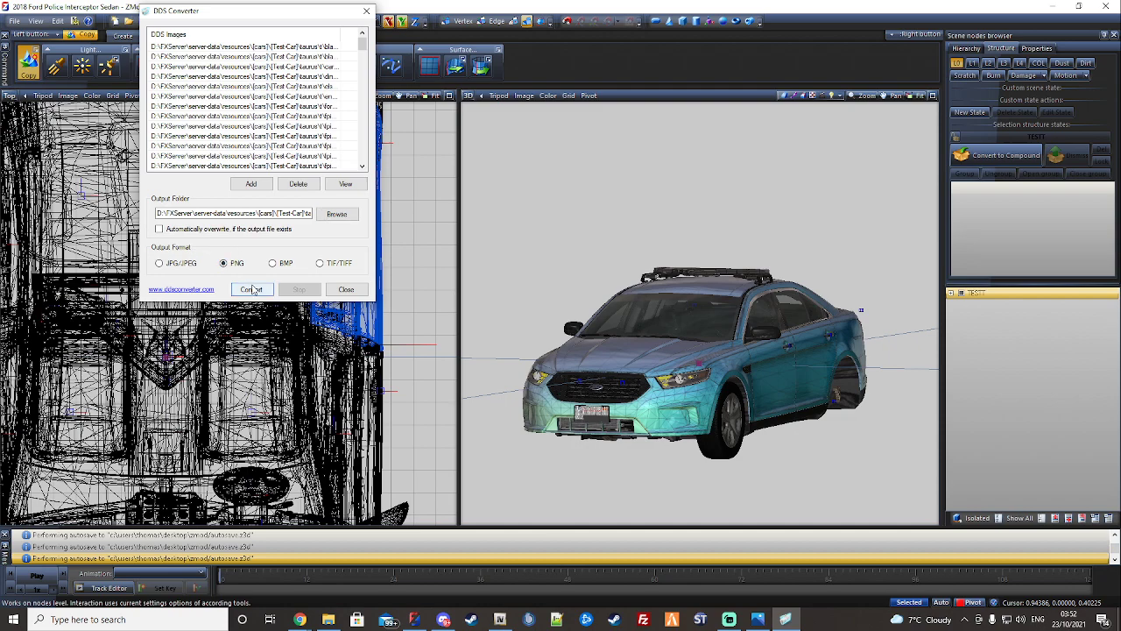
left_click(251, 289)
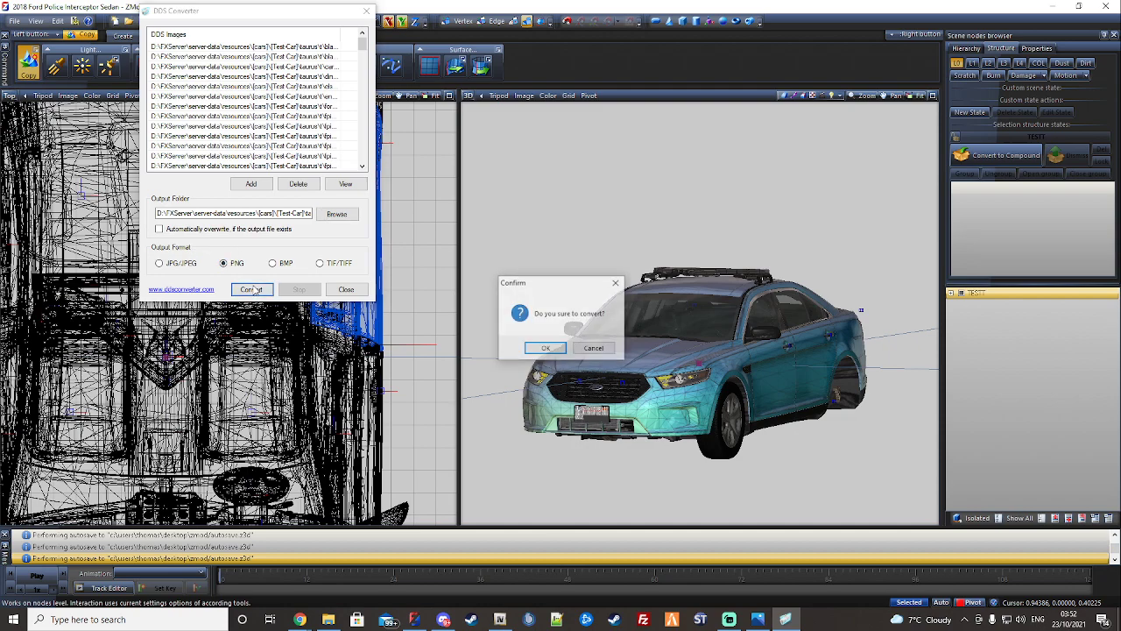
left_click(538, 353)
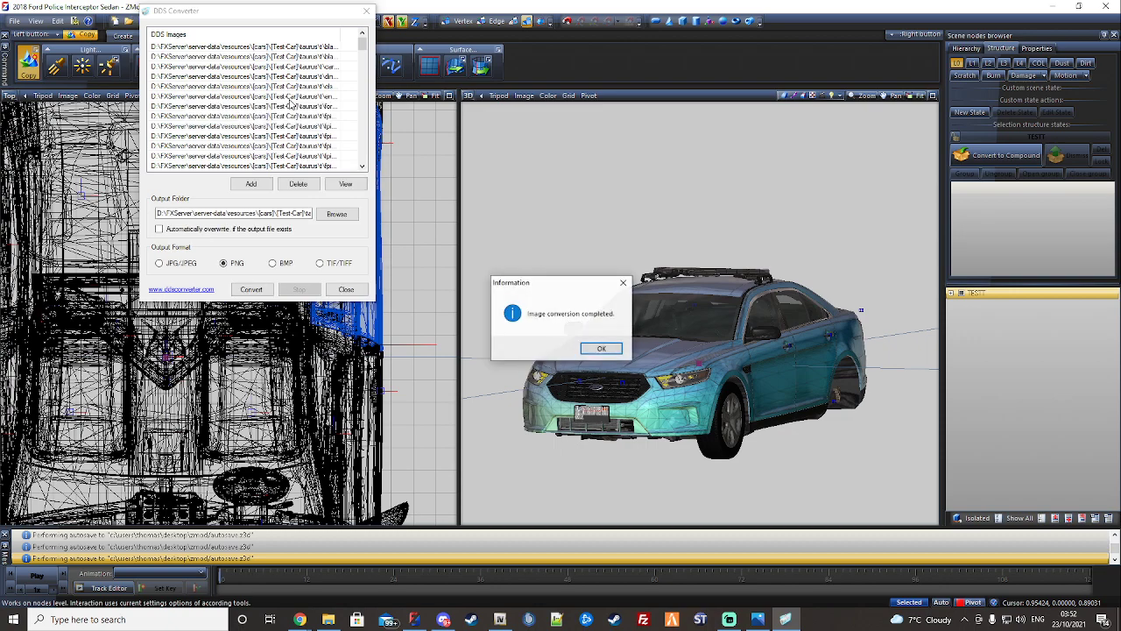
left_click(601, 347)
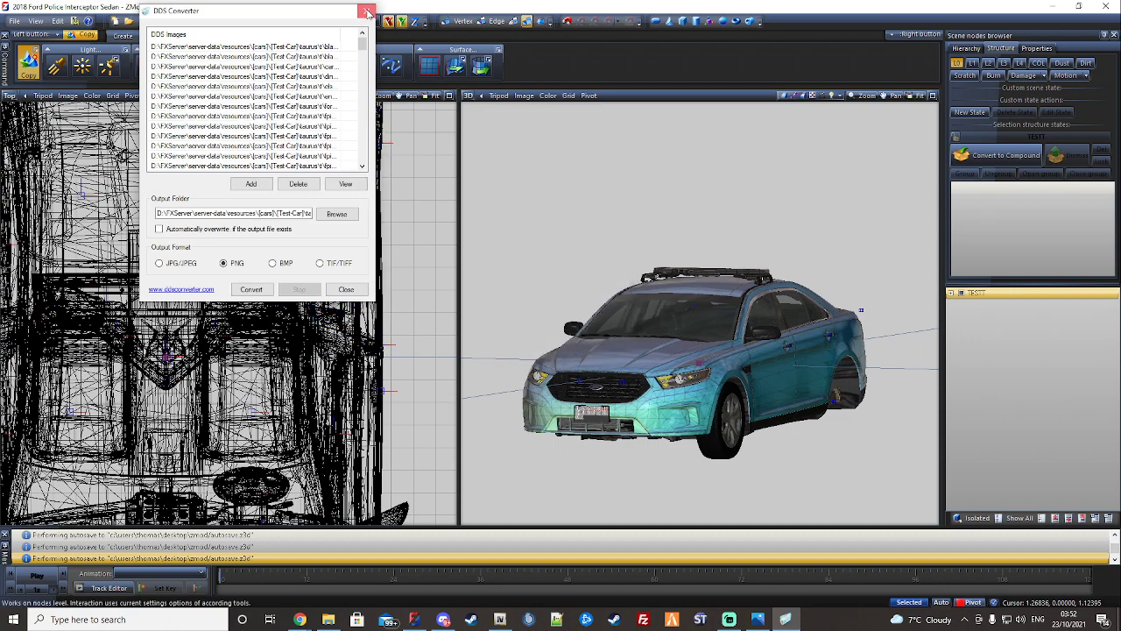
left_click(368, 12)
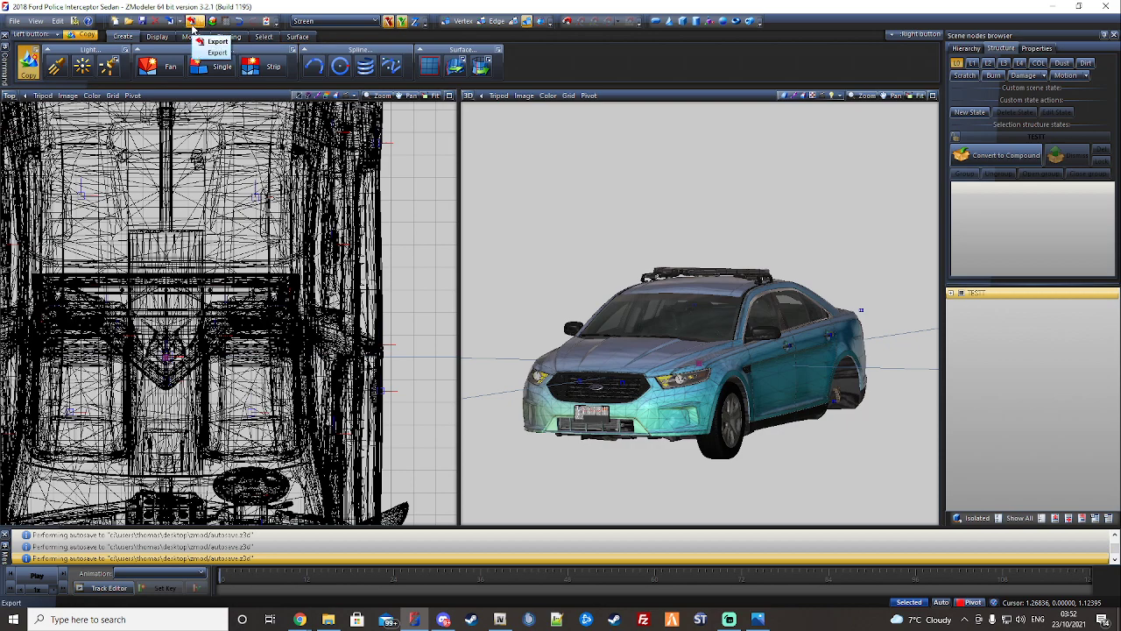
- Export the car as a GTA Rage model named TESTT into the [Test-Car]/taurus/stream folder
left_click(192, 24)
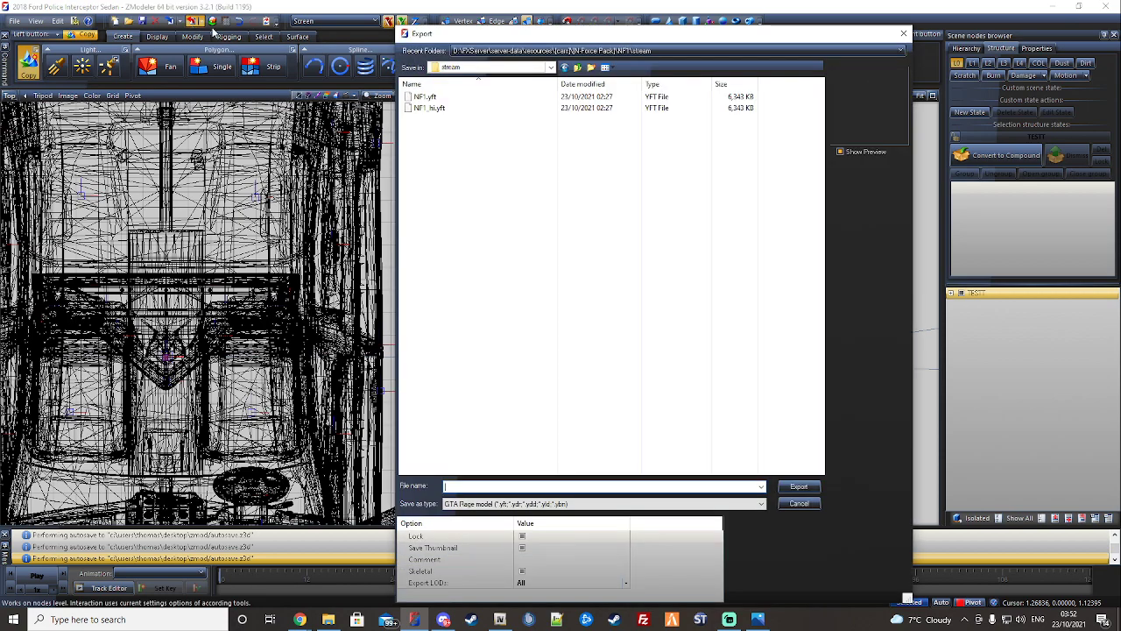
left_click(577, 68)
left_click(577, 69)
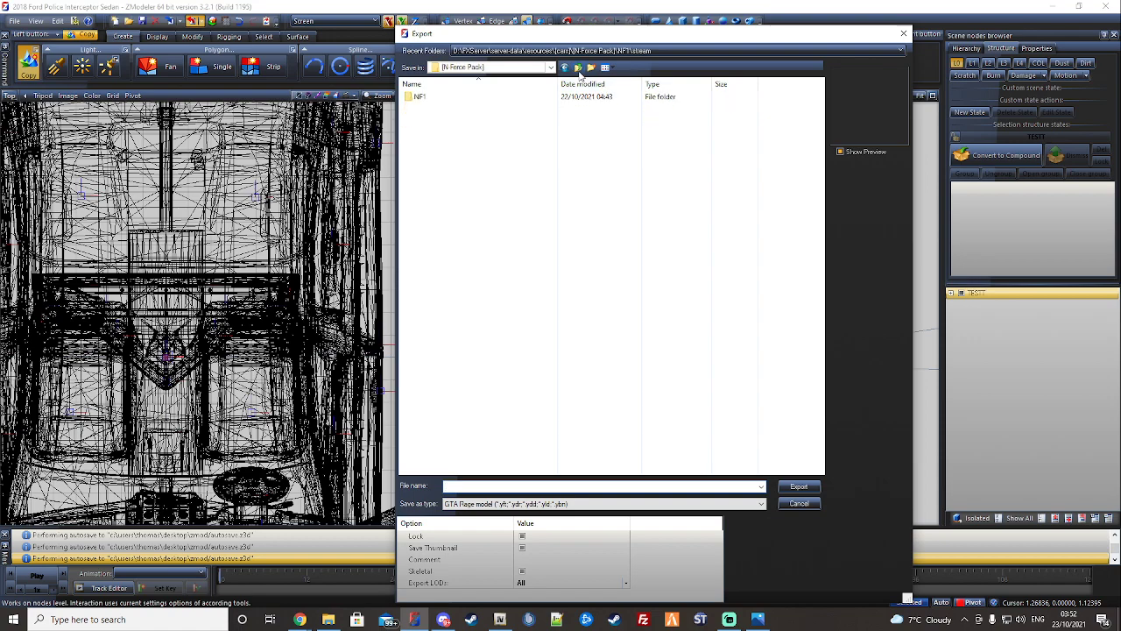
left_click(577, 69)
double_click(457, 322)
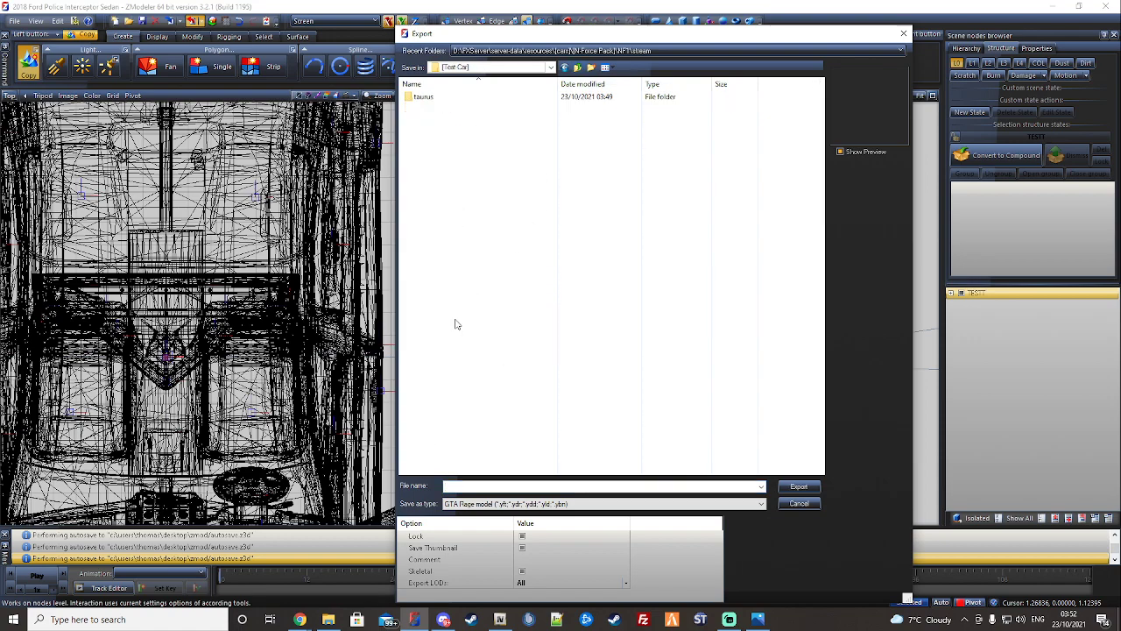
double_click(508, 101)
left_click(506, 101)
double_click(506, 101)
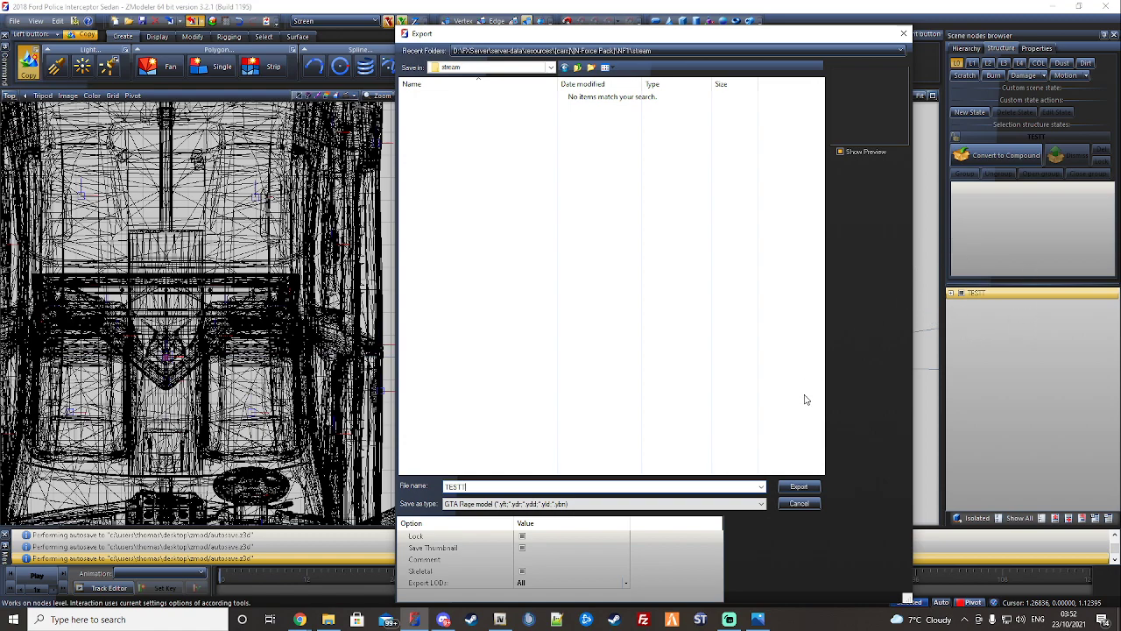
left_click(798, 487)
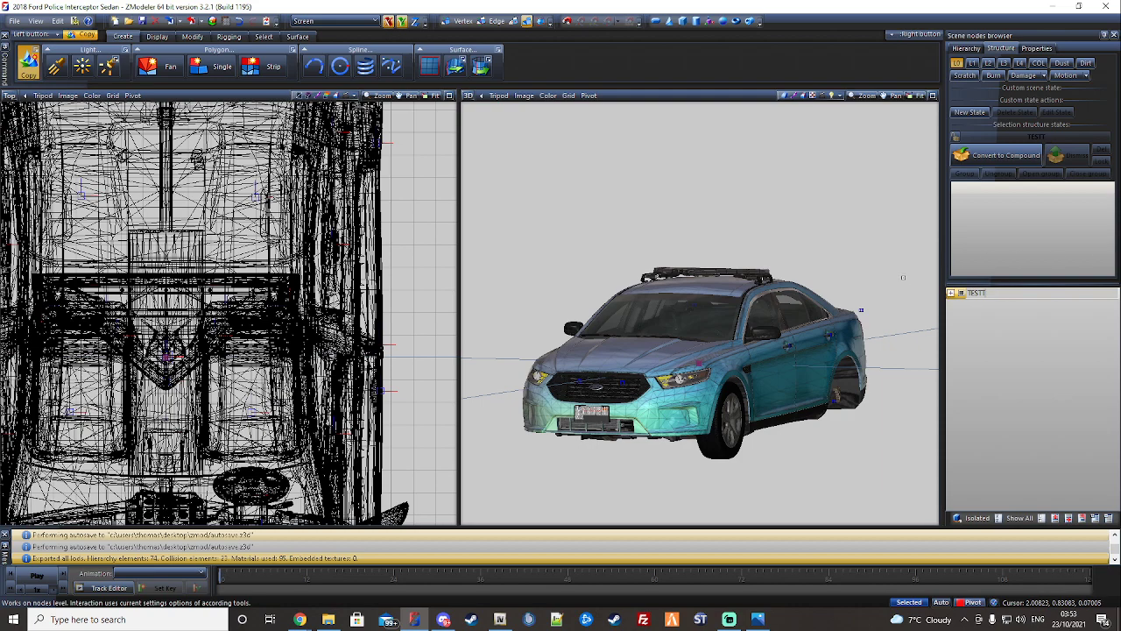
- Rename the car's root node to TESTT_hi and export the model under that name to the stream folder
key("Return")
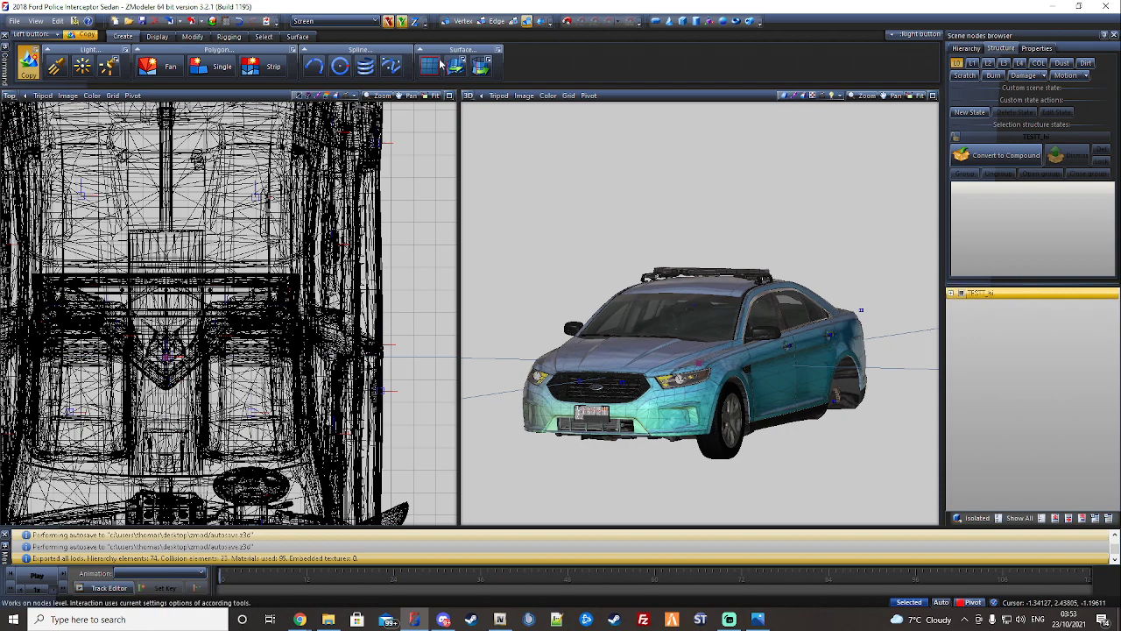
left_click(194, 21)
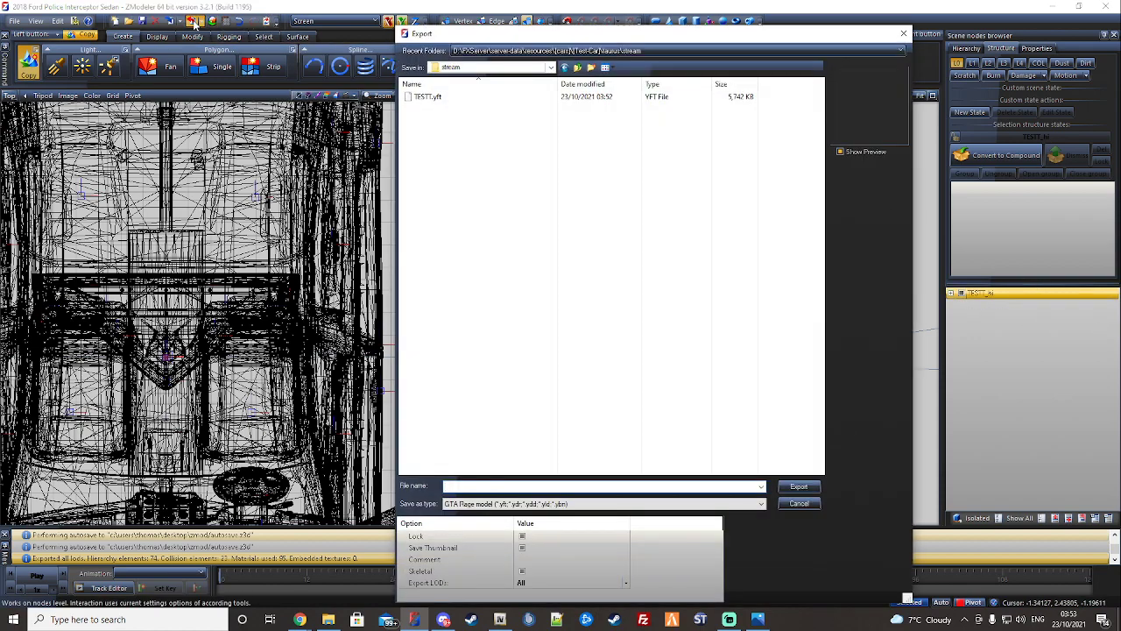
type("T")
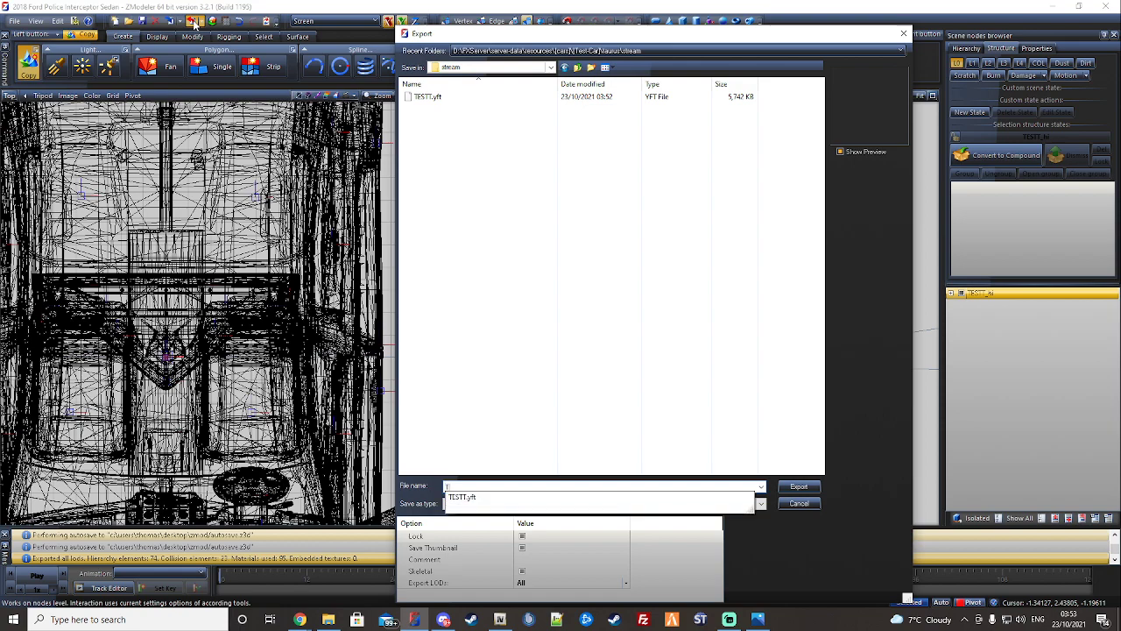
type("ESTT_hi")
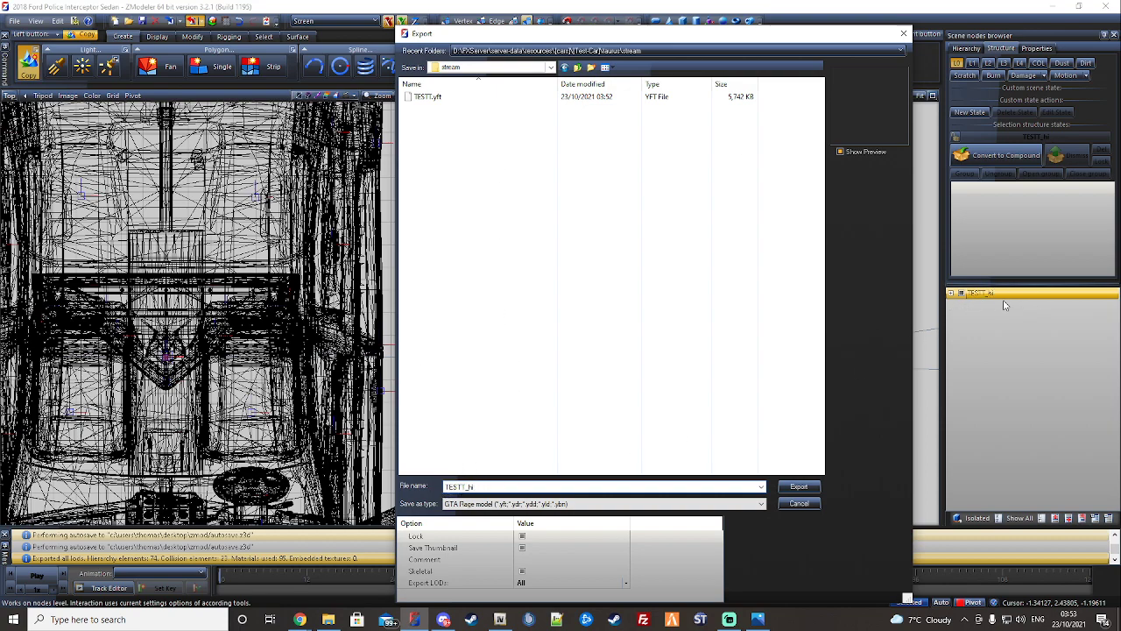
left_click(797, 487)
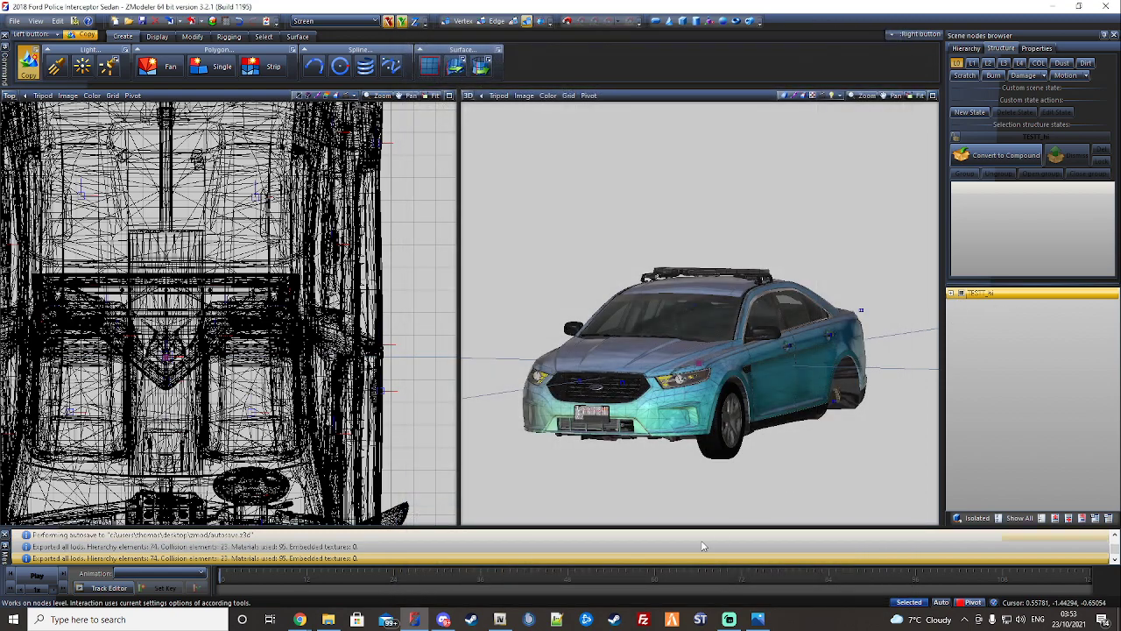
- Switch to OpenIV, create a folder named testt inside the 2020 Tahoe folder and open it
mouse_move(498, 619)
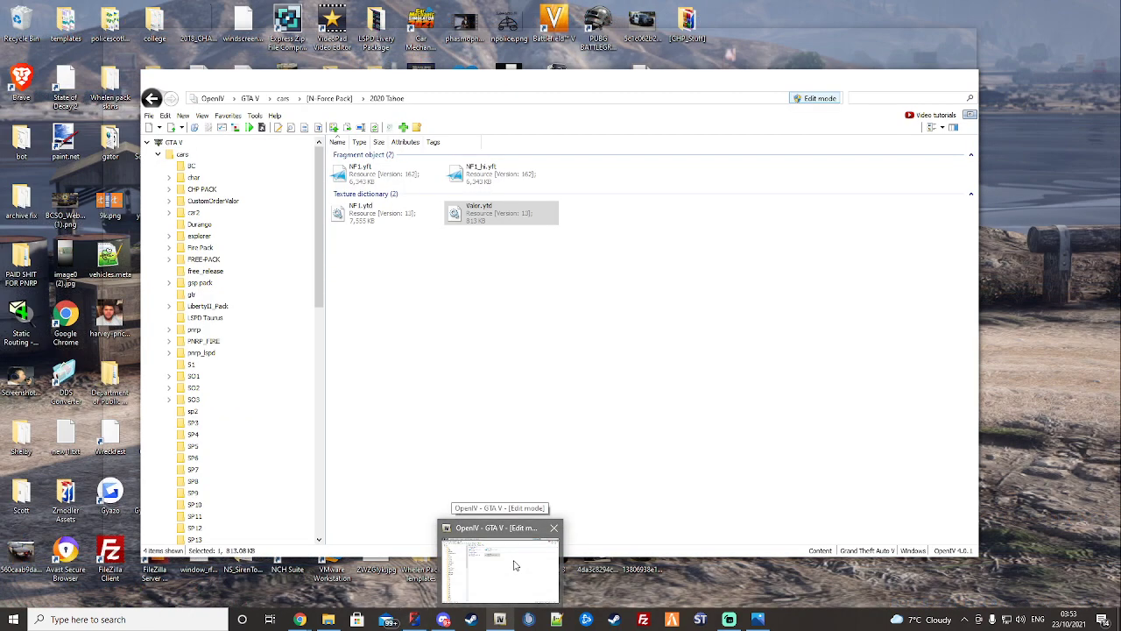
left_click(513, 563)
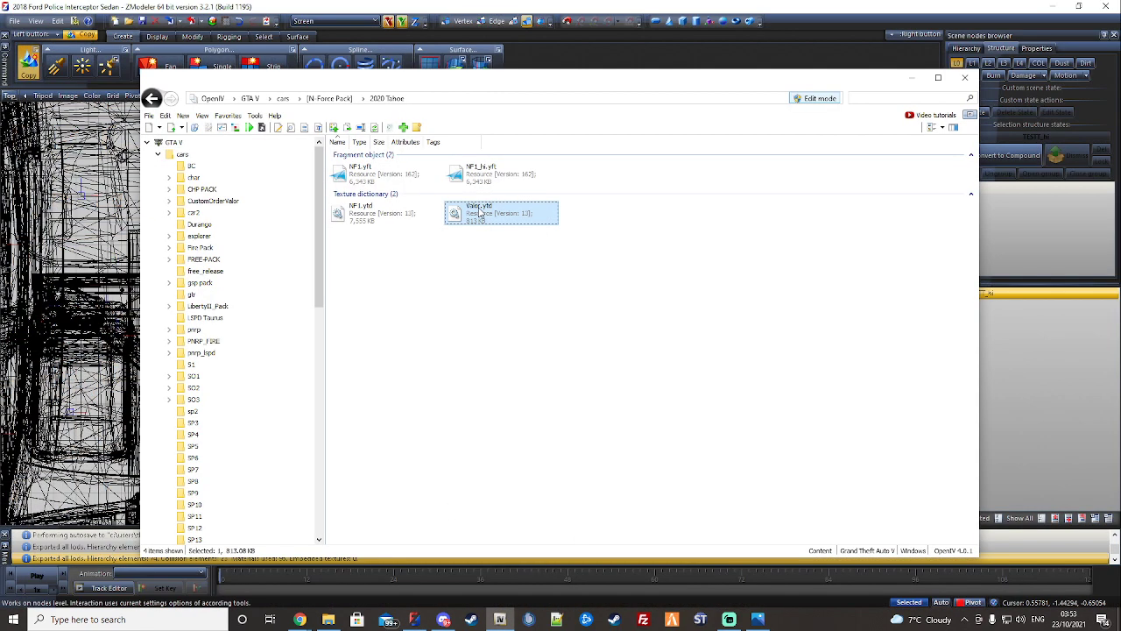
left_click(583, 190)
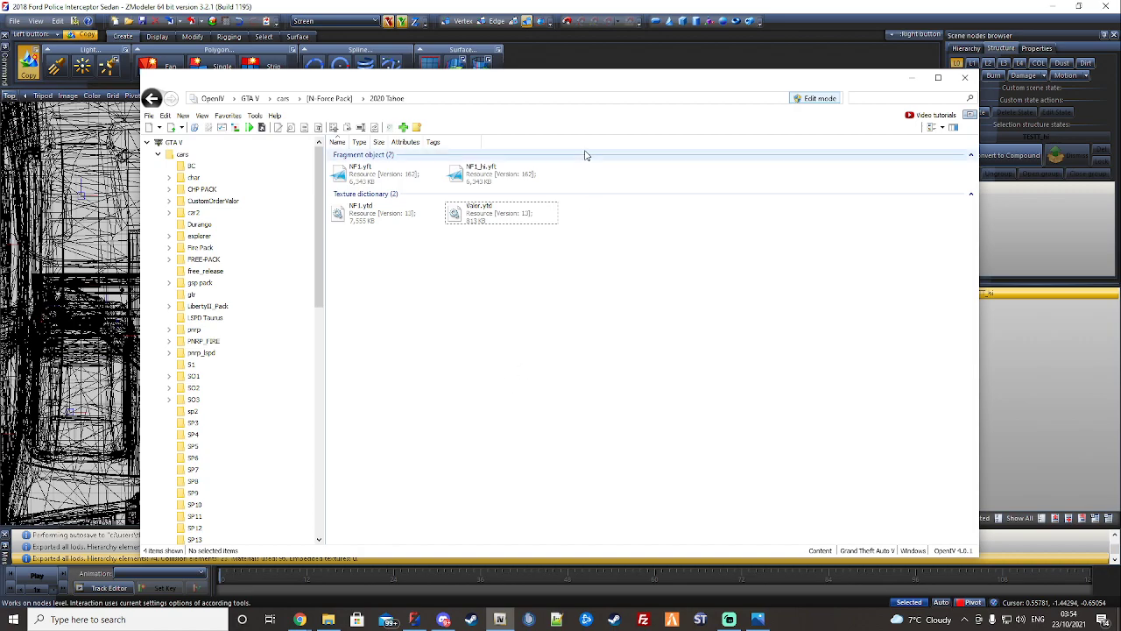
right_click(528, 365)
mouse_move(574, 436)
left_click(673, 437)
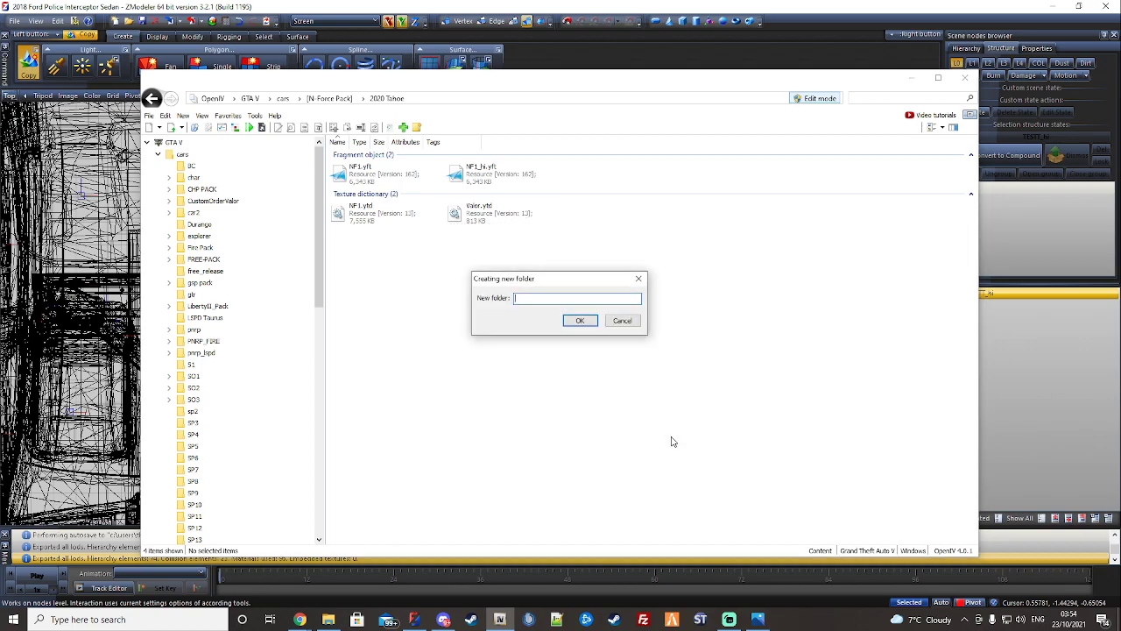
type("testt")
key("Return")
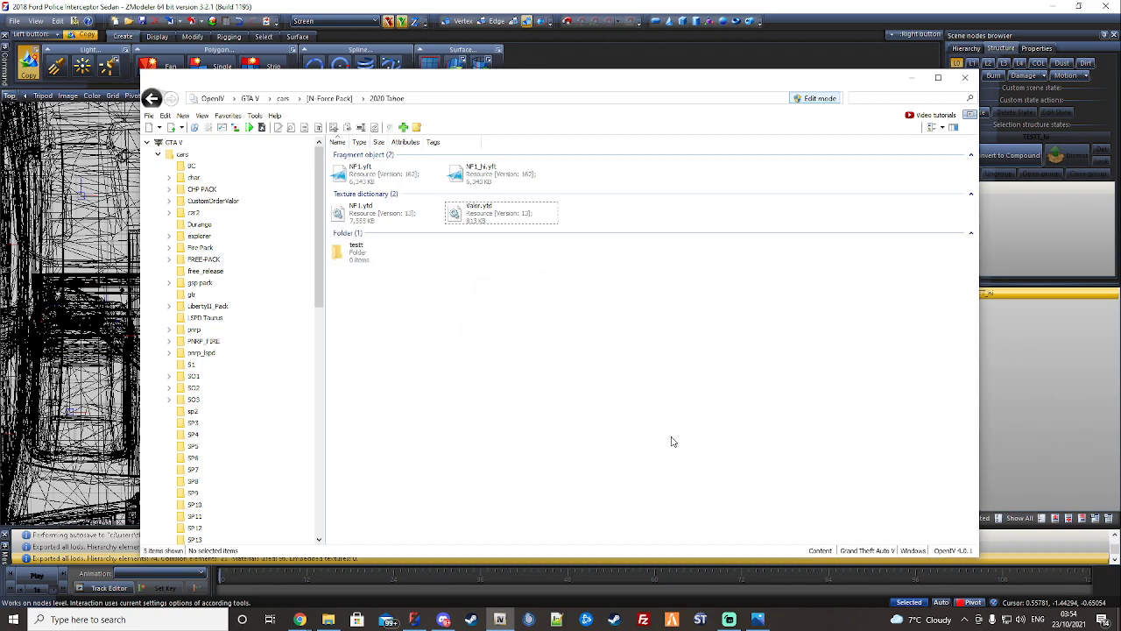
double_click(358, 253)
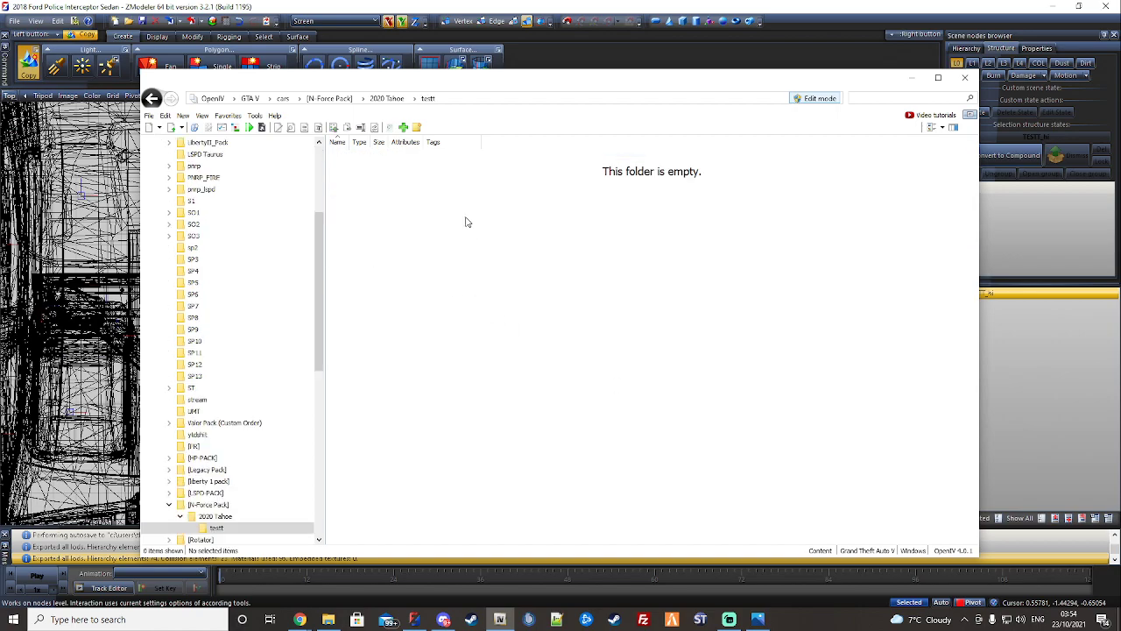
right_click(456, 210)
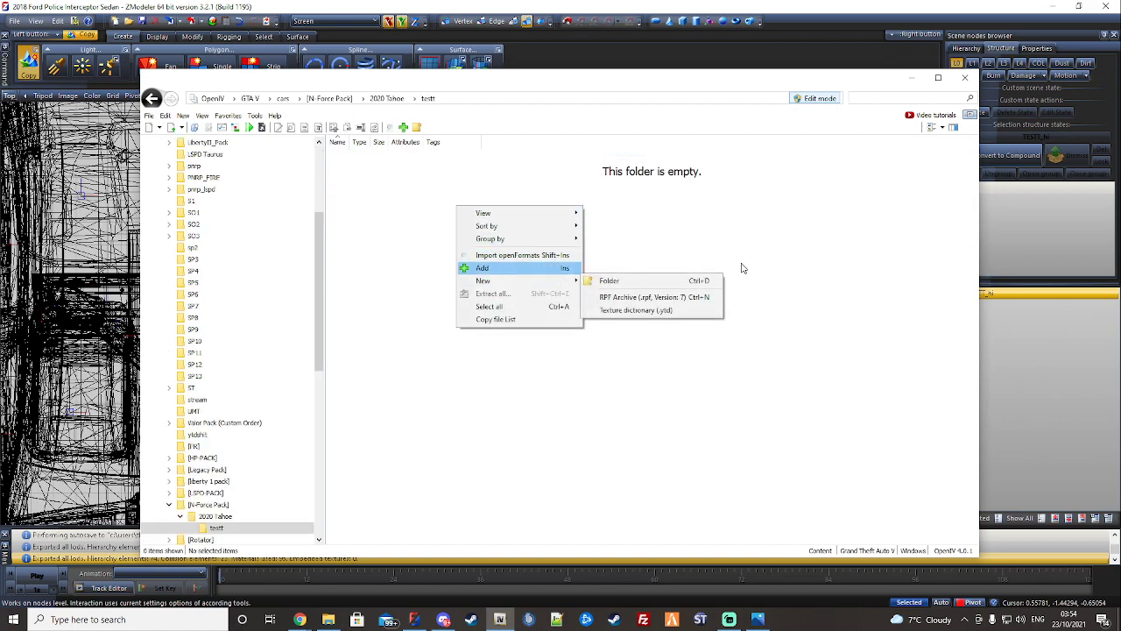
key("Escape")
right_click(523, 256)
right_click(600, 185)
right_click(346, 216)
right_click(487, 338)
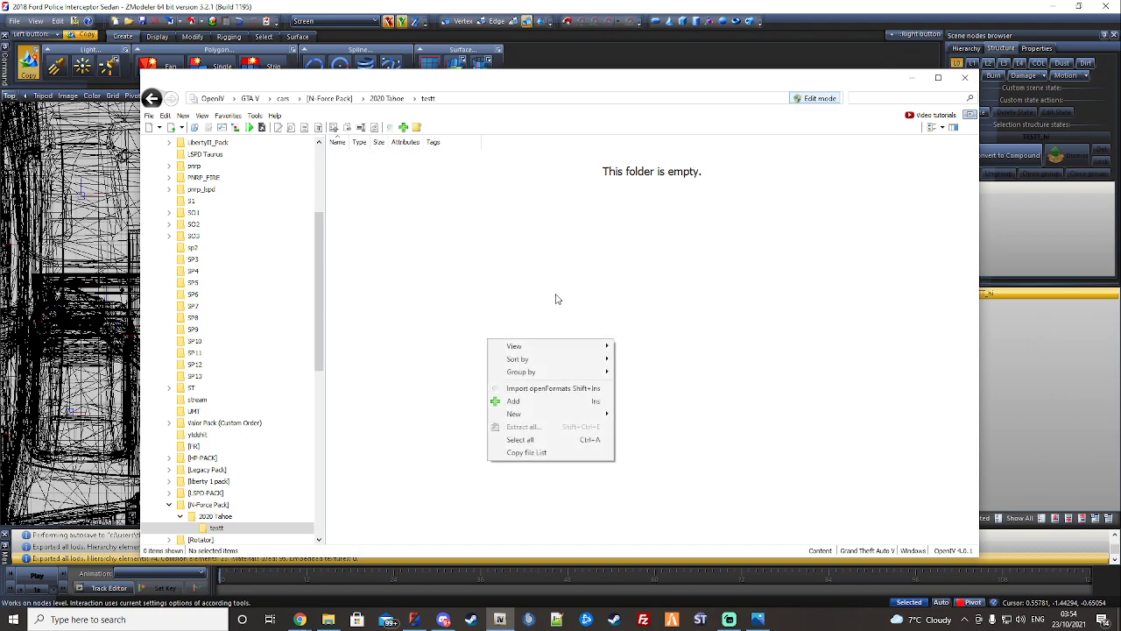
- Create a texture dictionary named TESTT in the testt folder and open it for editing
mouse_move(552, 415)
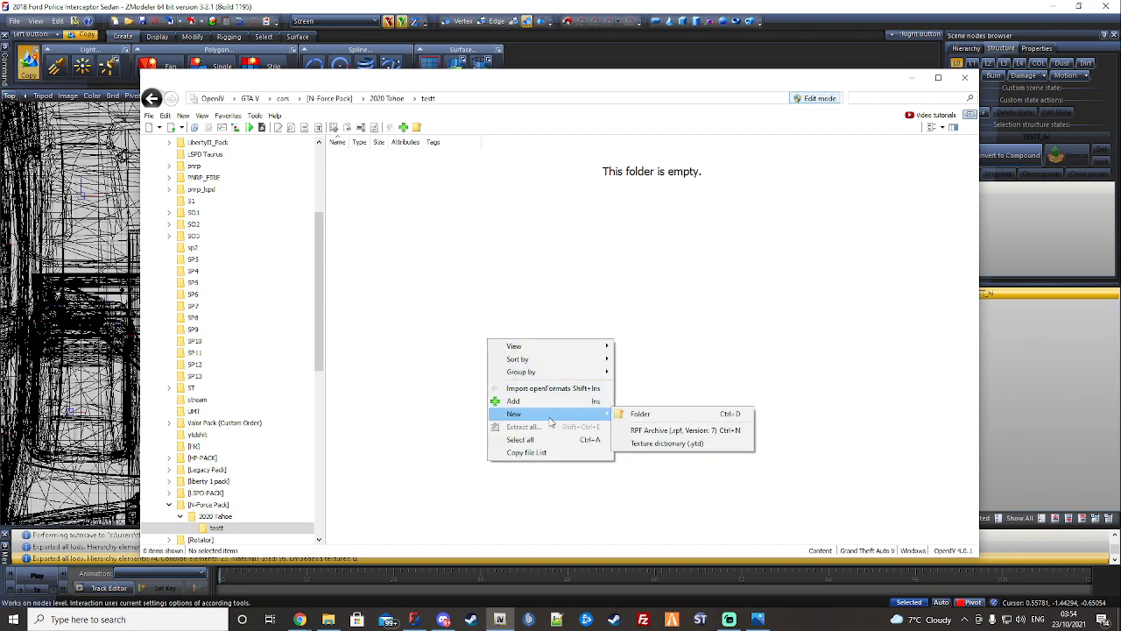
left_click(664, 444)
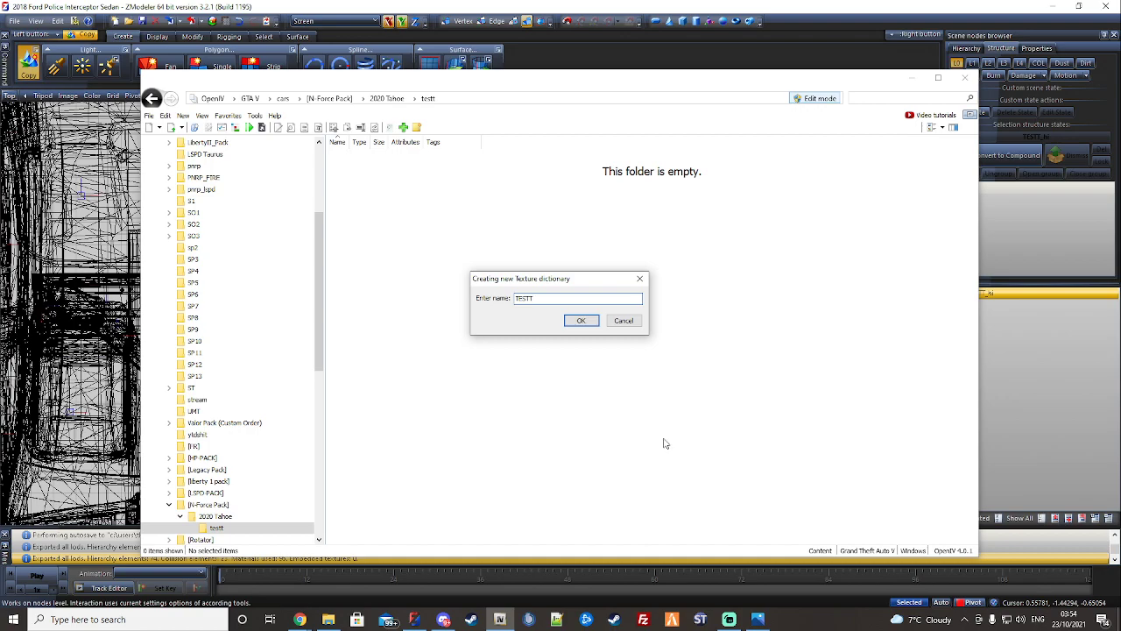
type("TESTT")
key("Return")
left_click(383, 180)
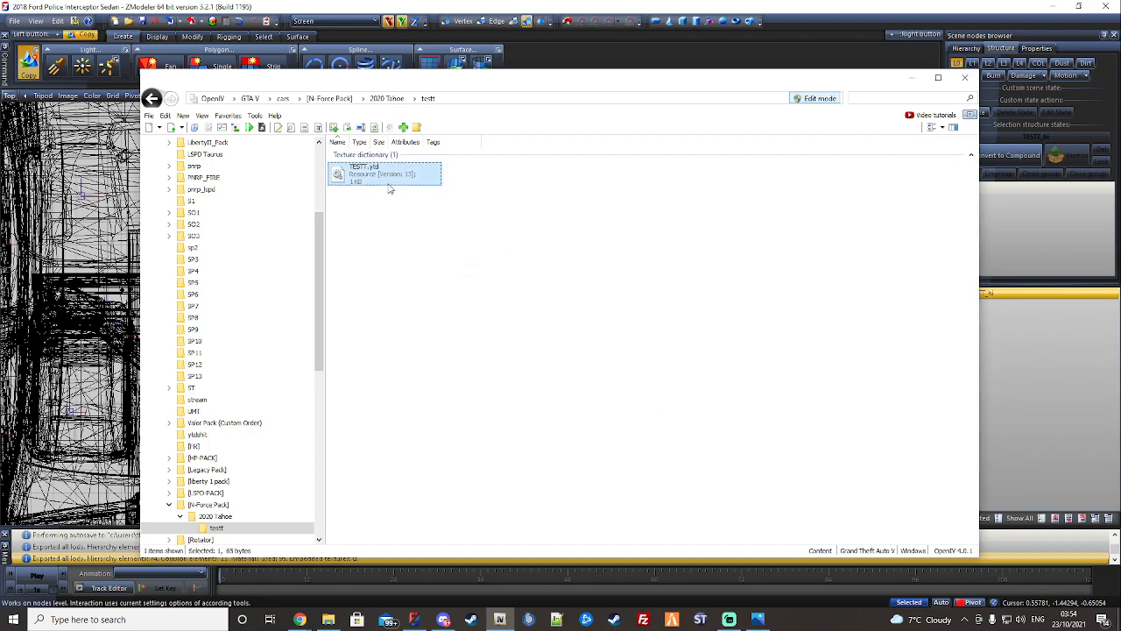
double_click(379, 169)
- Choose all PNG textures in the [Test-Car]/taurus/t/png folder for import into the TESTT dictionary
left_click(206, 84)
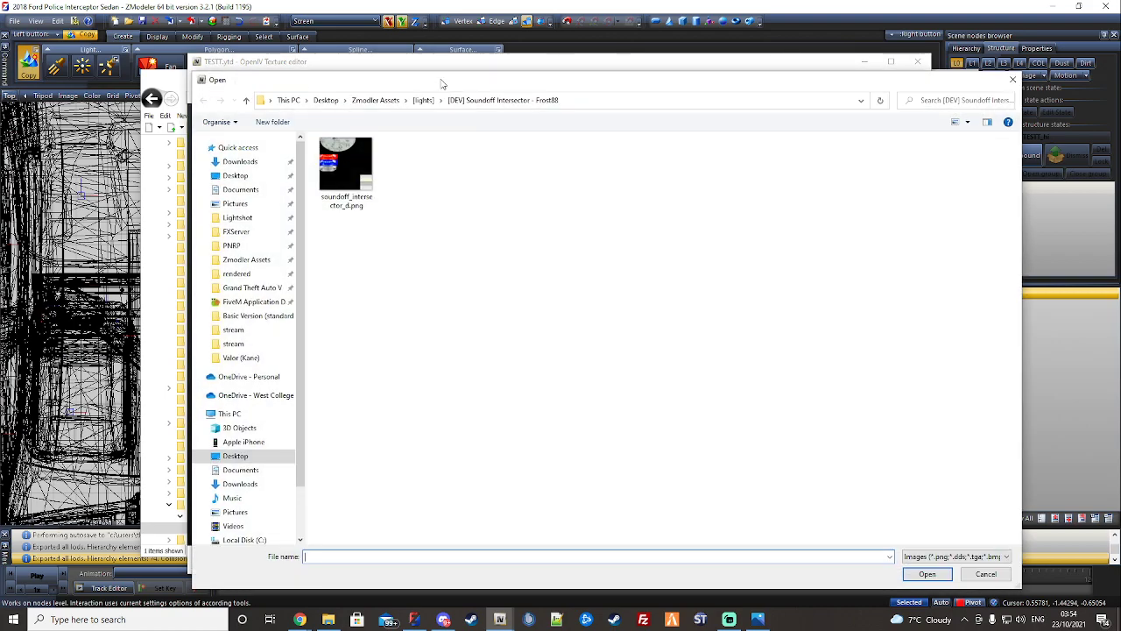
left_click(235, 344)
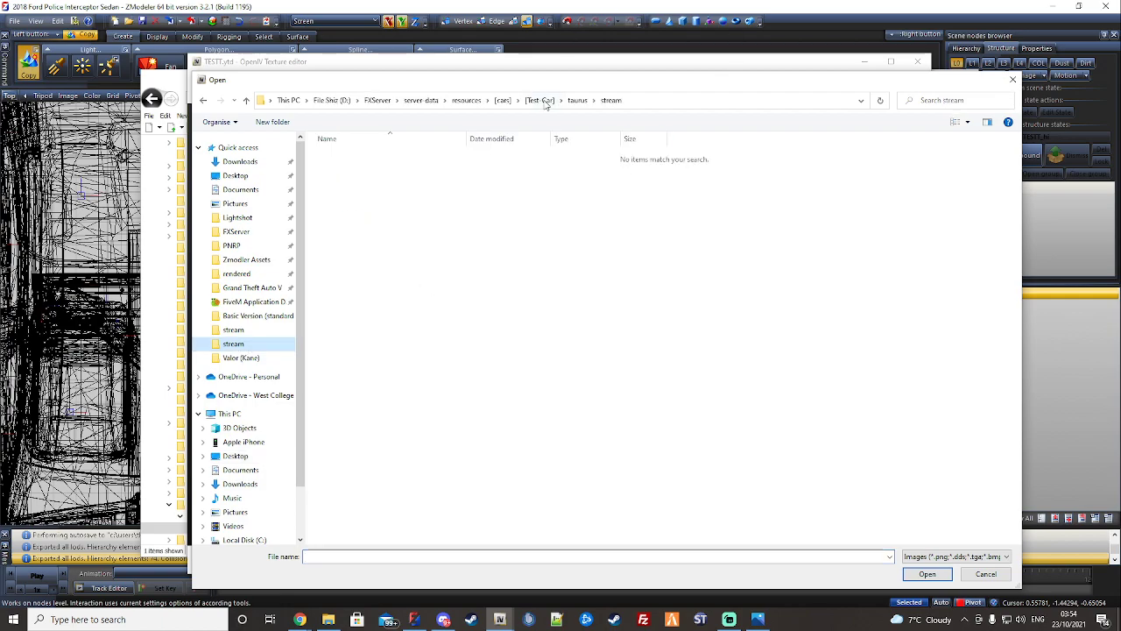
left_click(573, 101)
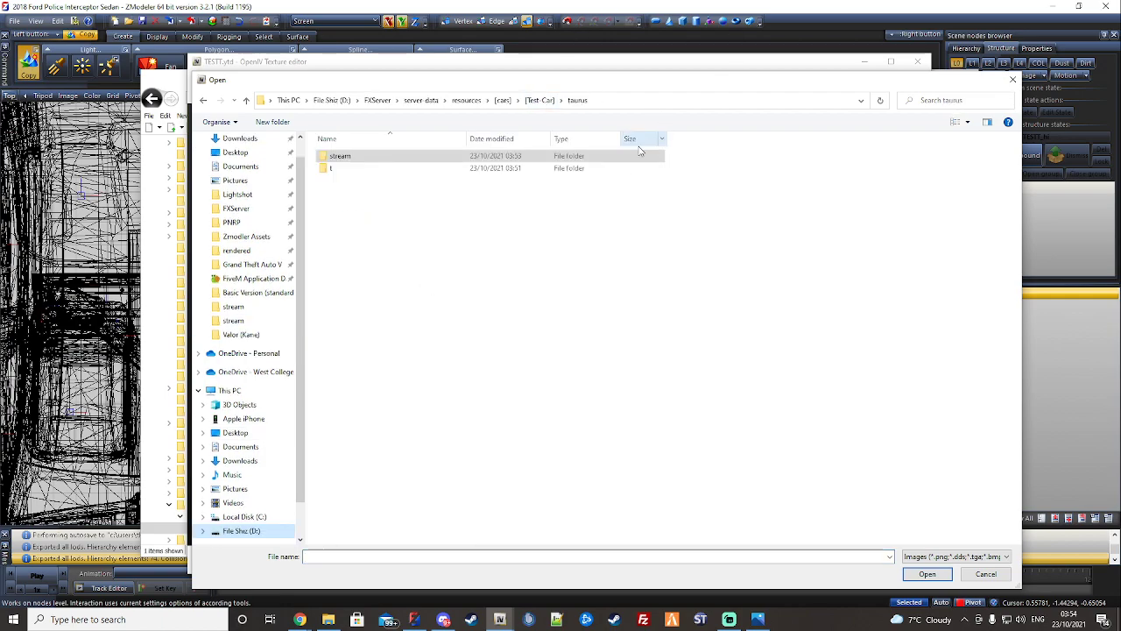
double_click(363, 169)
double_click(363, 170)
left_click(452, 187)
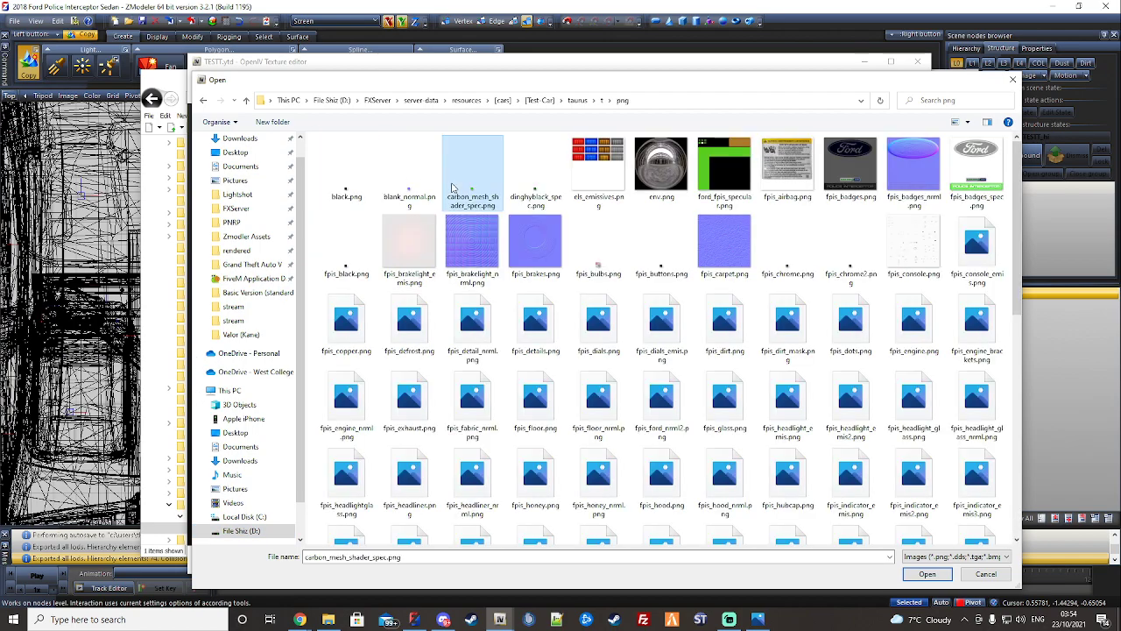
key("ctrl+a")
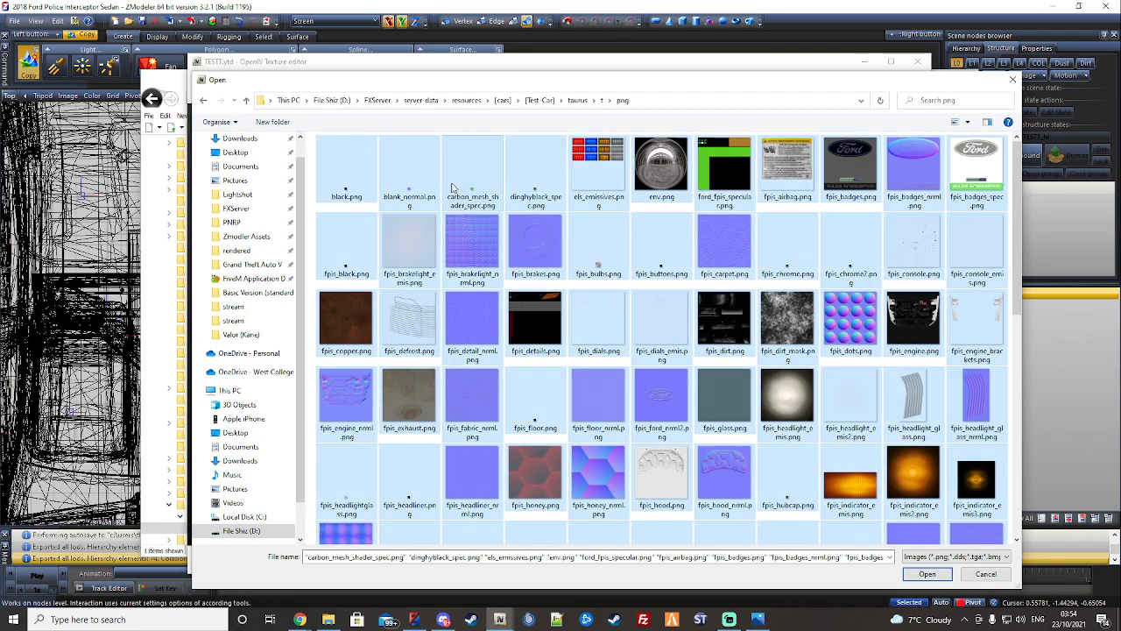
left_click(927, 574)
- Import the textures with automatically generated MipMap levels and automatic compression, and save the texture dictionary
left_click(526, 306)
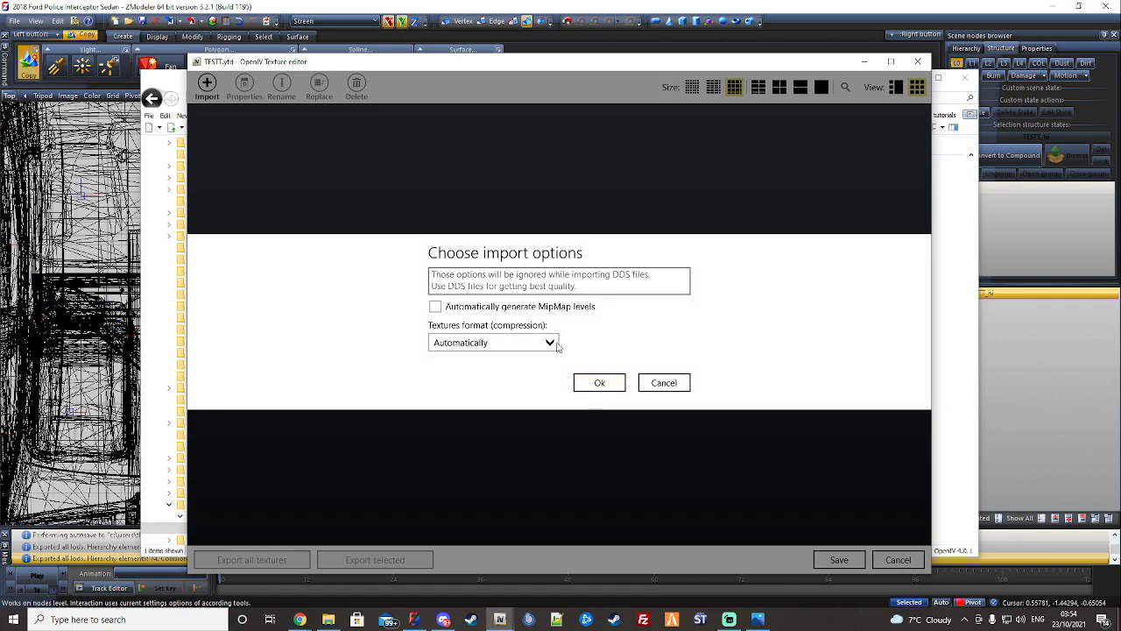
left_click(560, 308)
left_click(599, 382)
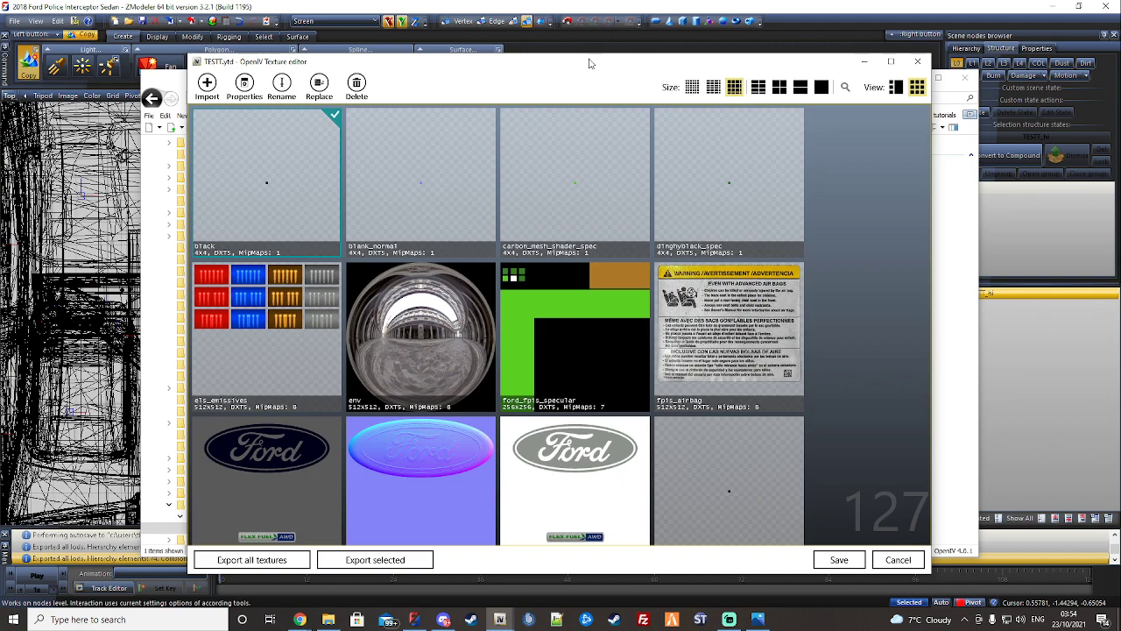
left_click(839, 559)
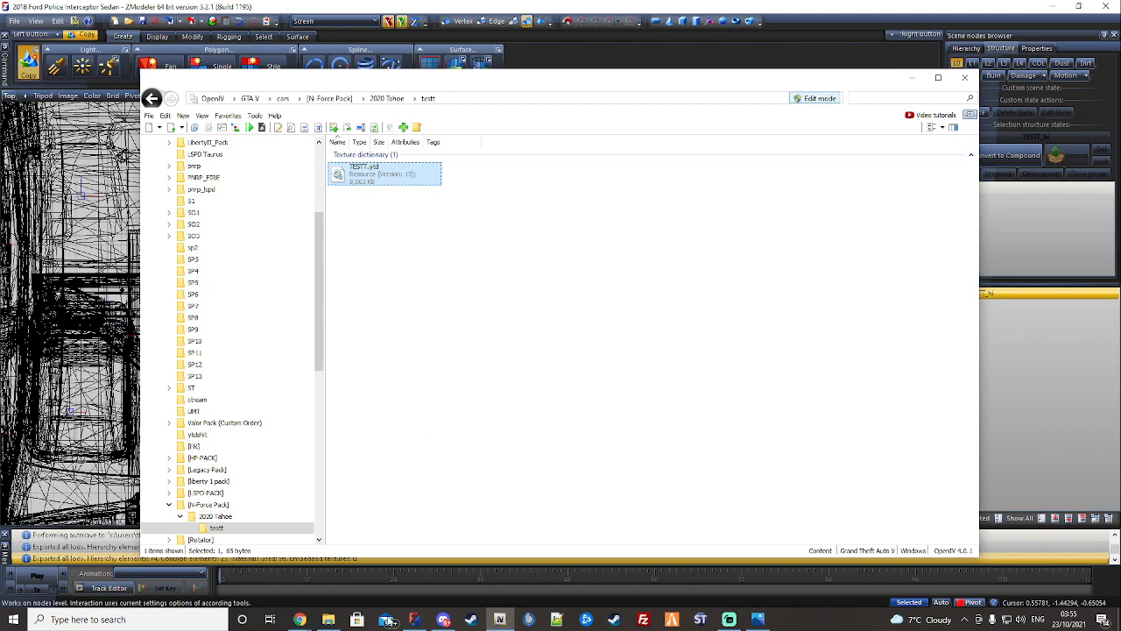
- Copy TESTT.ytd from OpenIV into the [Test-Car]/taurus/stream folder in File Explorer
left_click(328, 619)
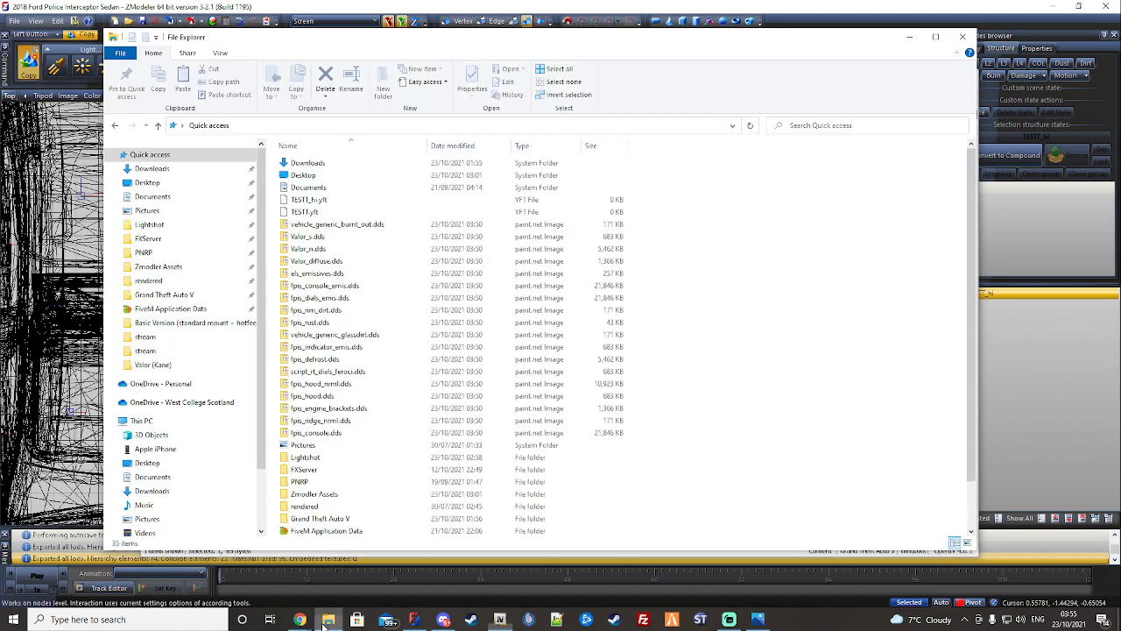
left_click(163, 354)
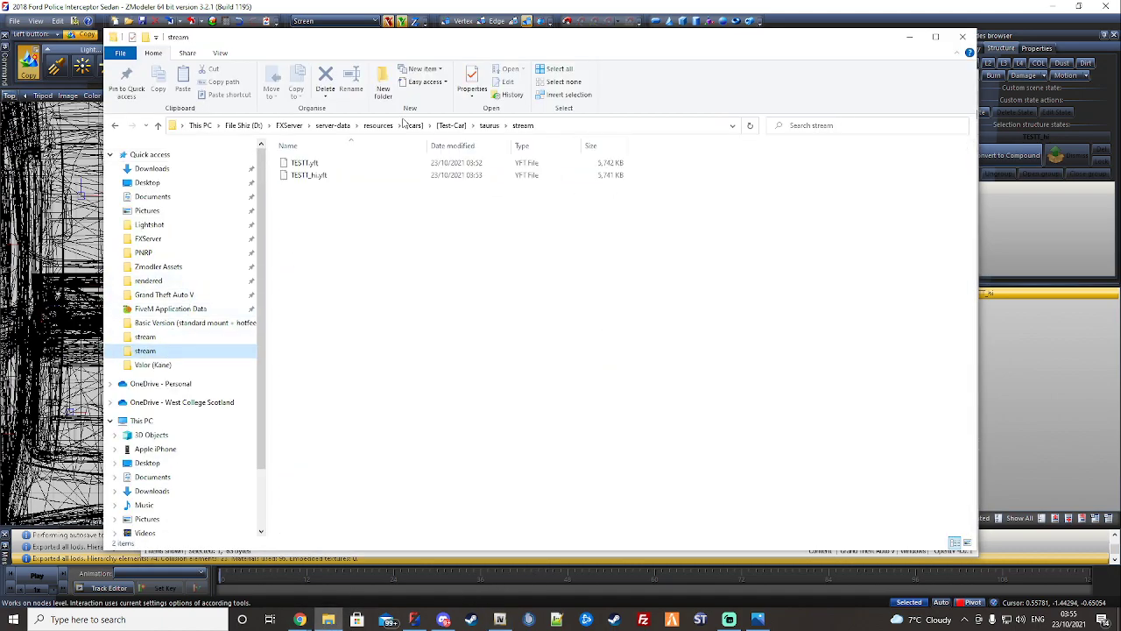
key("alt+Tab")
left_click_drag(366, 175, 399, 320)
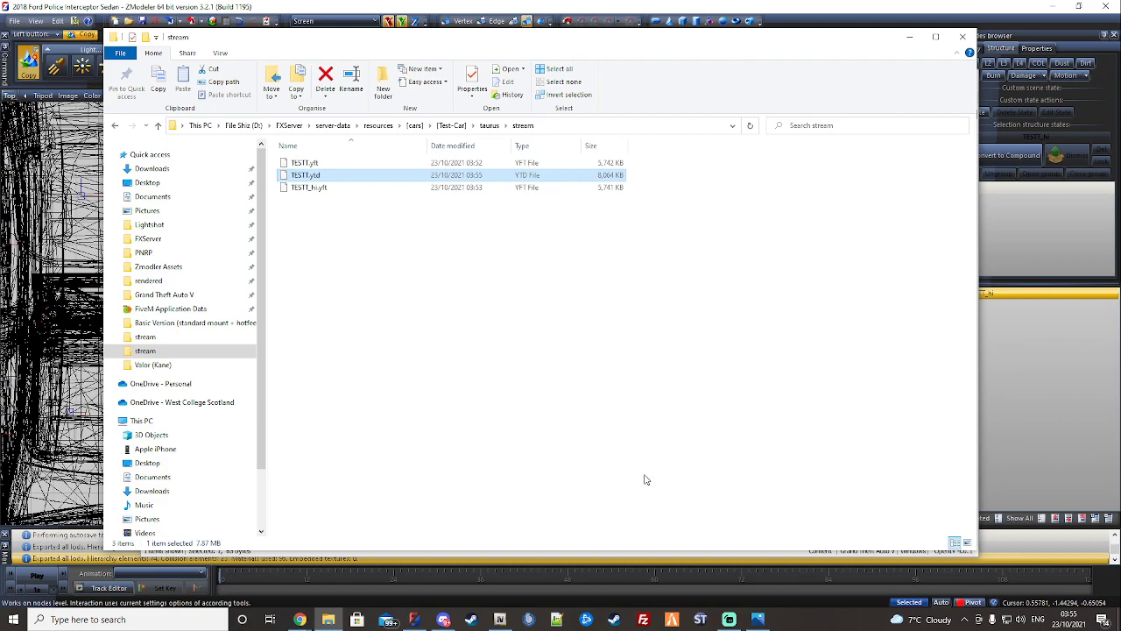
- Copy a data folder and a __resource.lua file into the [Test-Car]/taurus folder
right_click(327, 619)
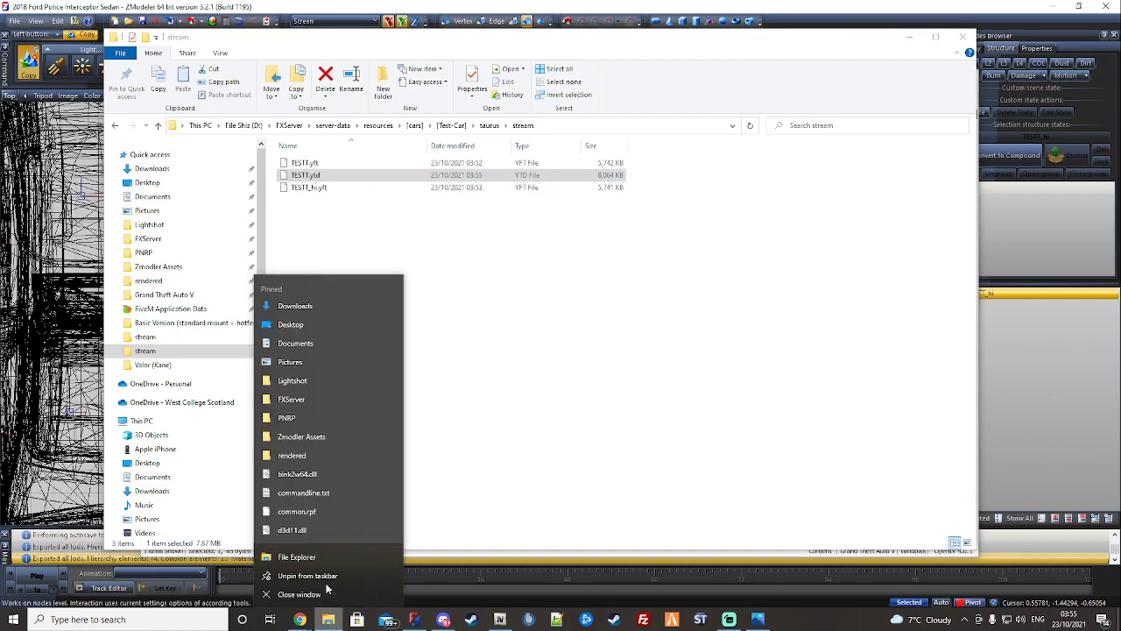
left_click(298, 556)
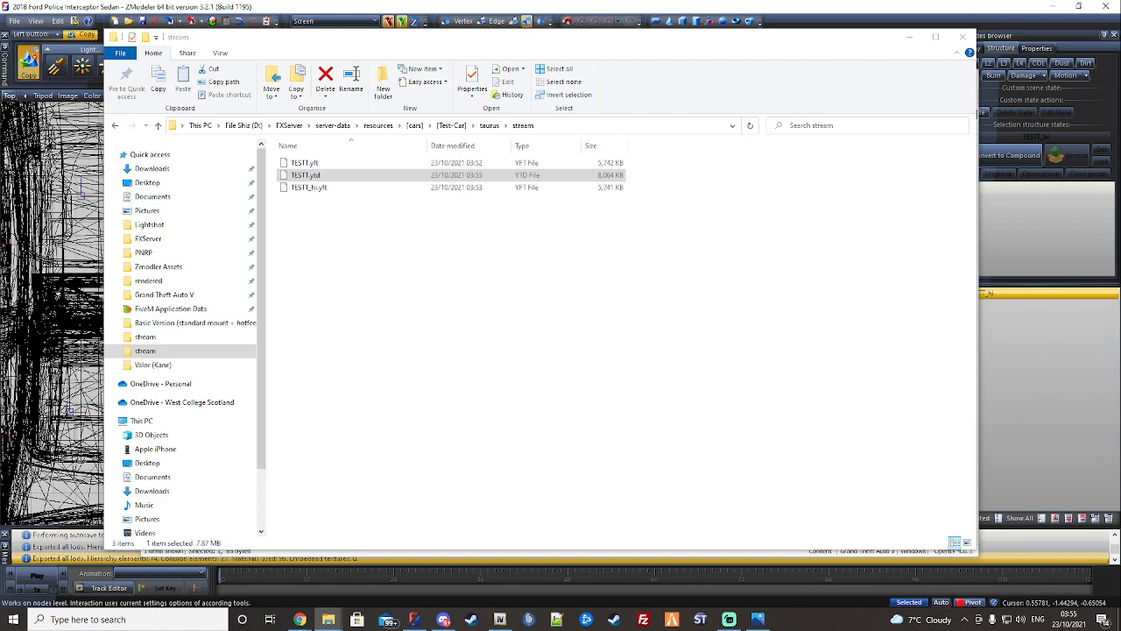
left_click(149, 154)
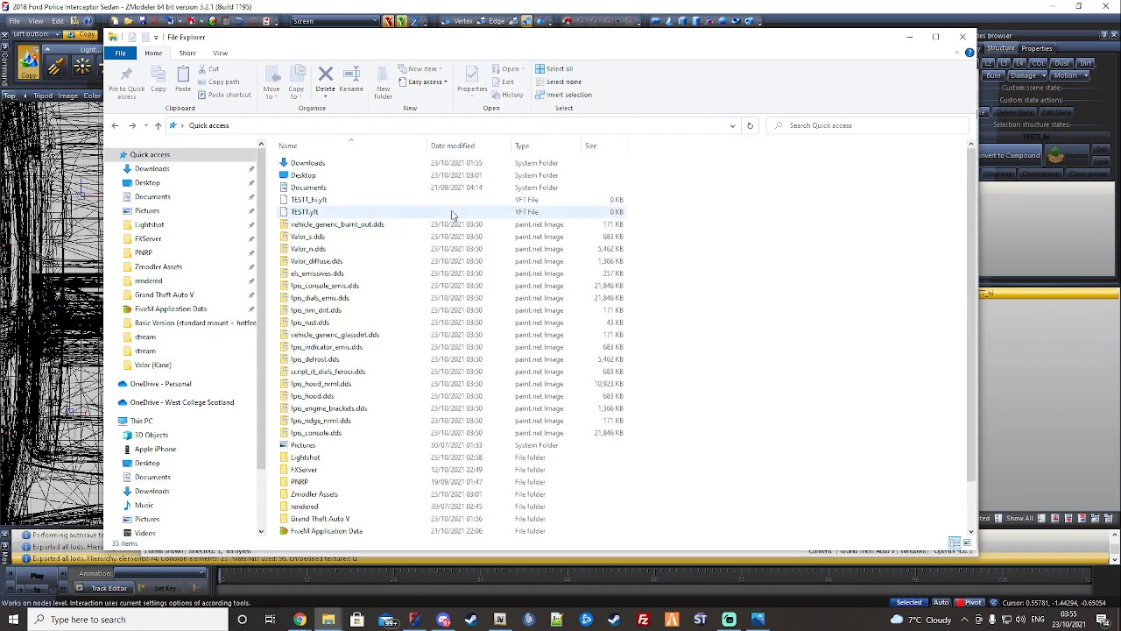
left_click(145, 350)
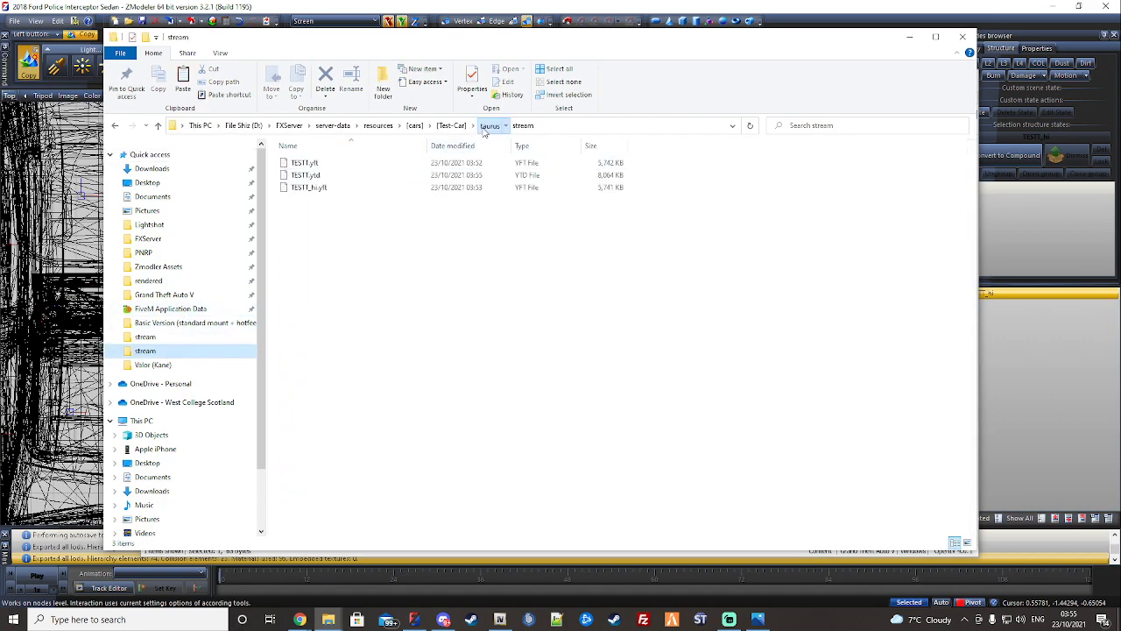
left_click(489, 125)
key("ctrl+v")
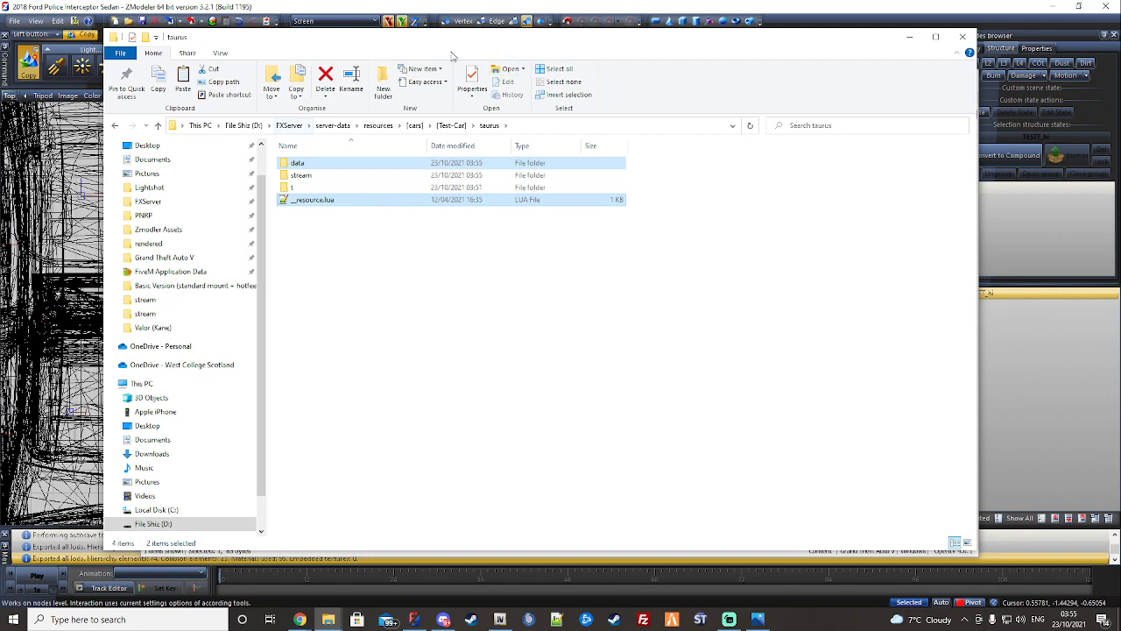
- Delete the t texture folder from the taurus folder
left_click(355, 238)
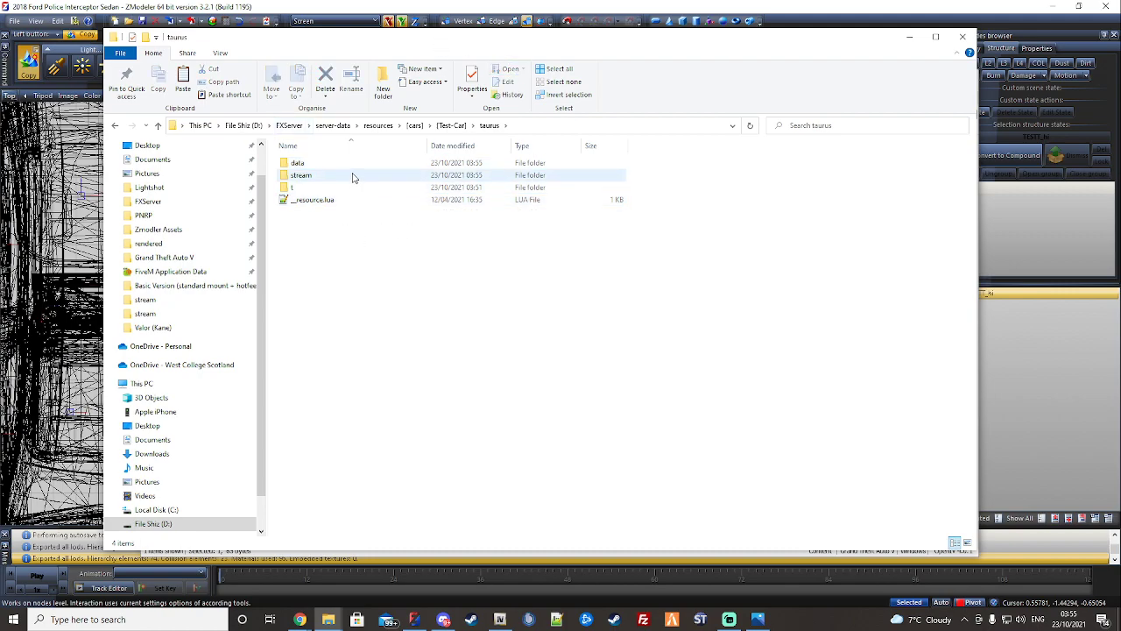
left_click(353, 177)
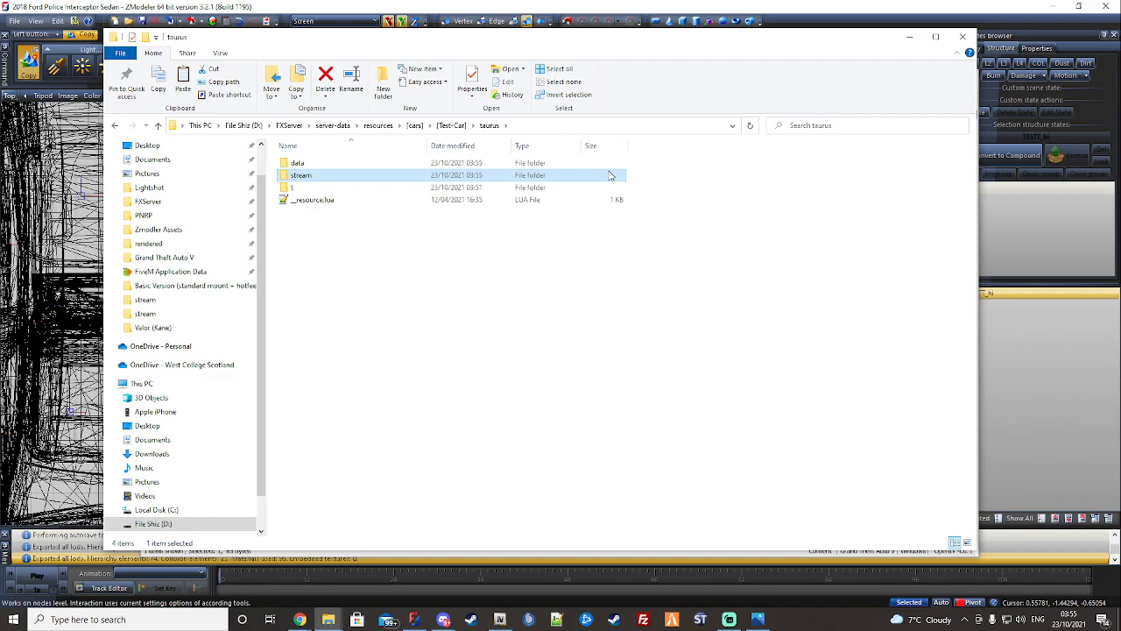
left_click(415, 189)
key("Delete")
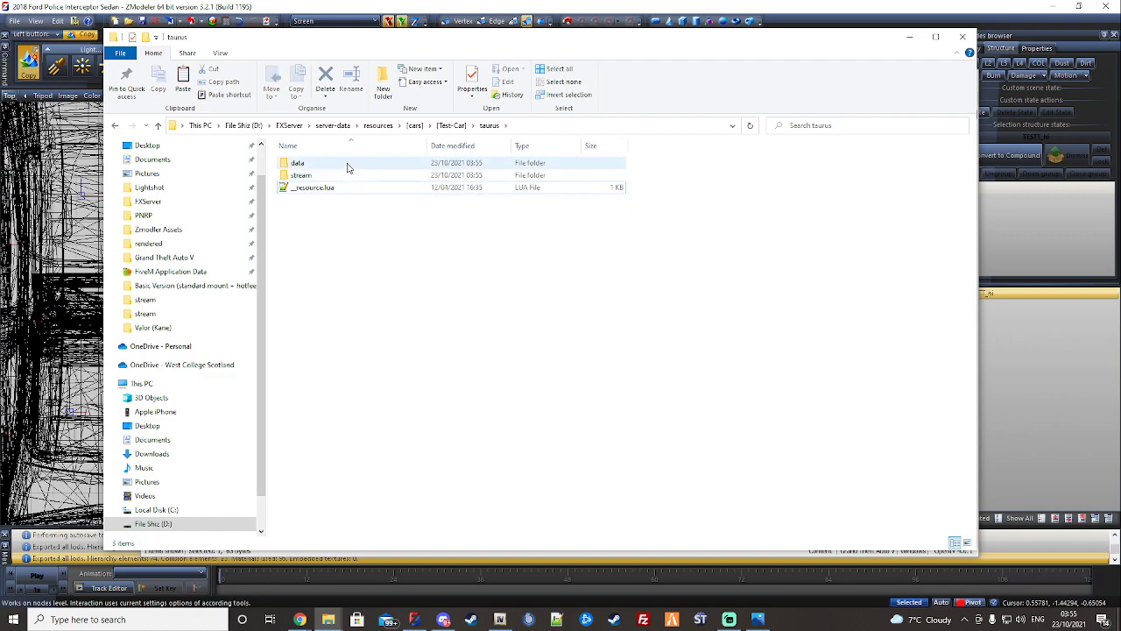
- Open carcols.meta from the data folder in Notepad++ and set the name of the siren item to TESTT
double_click(345, 164)
left_click(347, 167)
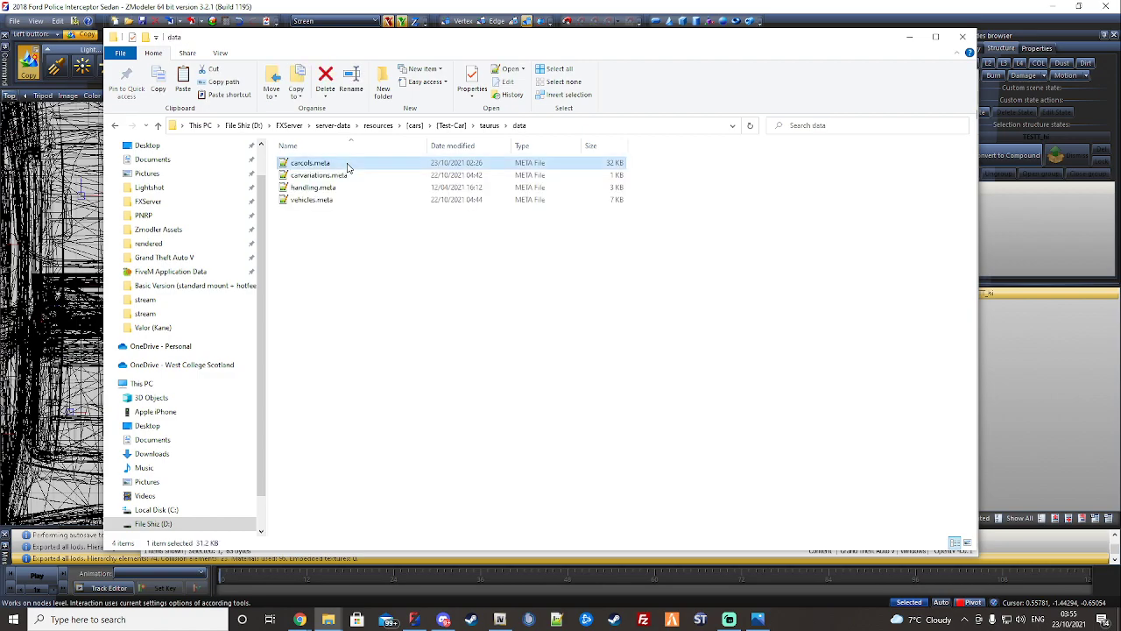
double_click(347, 167)
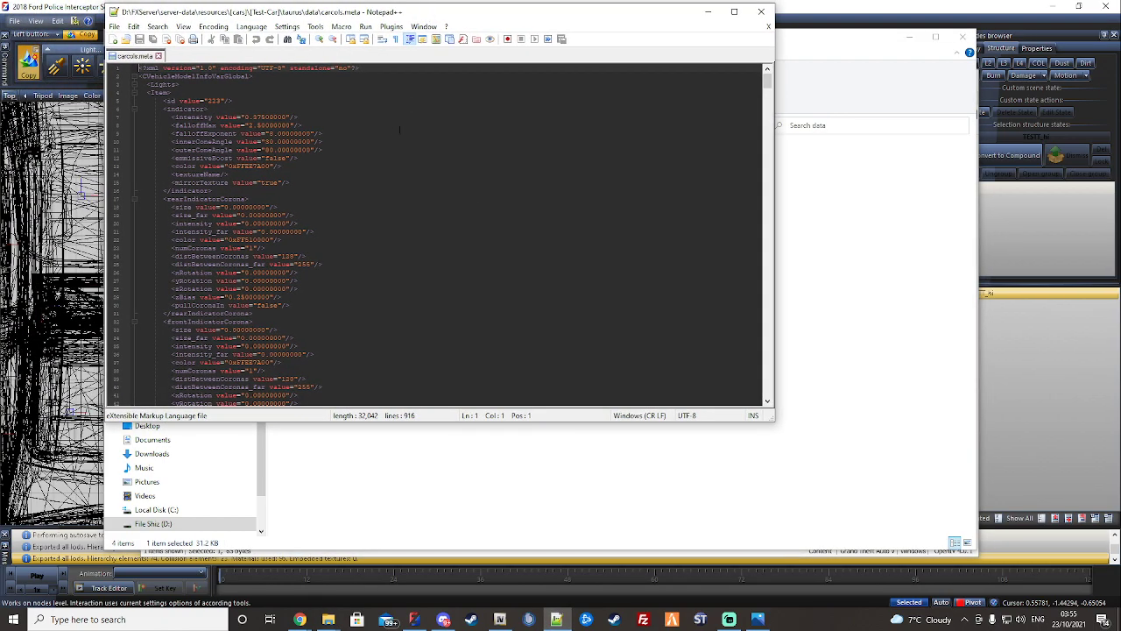
scroll(367, 269, "down", 3)
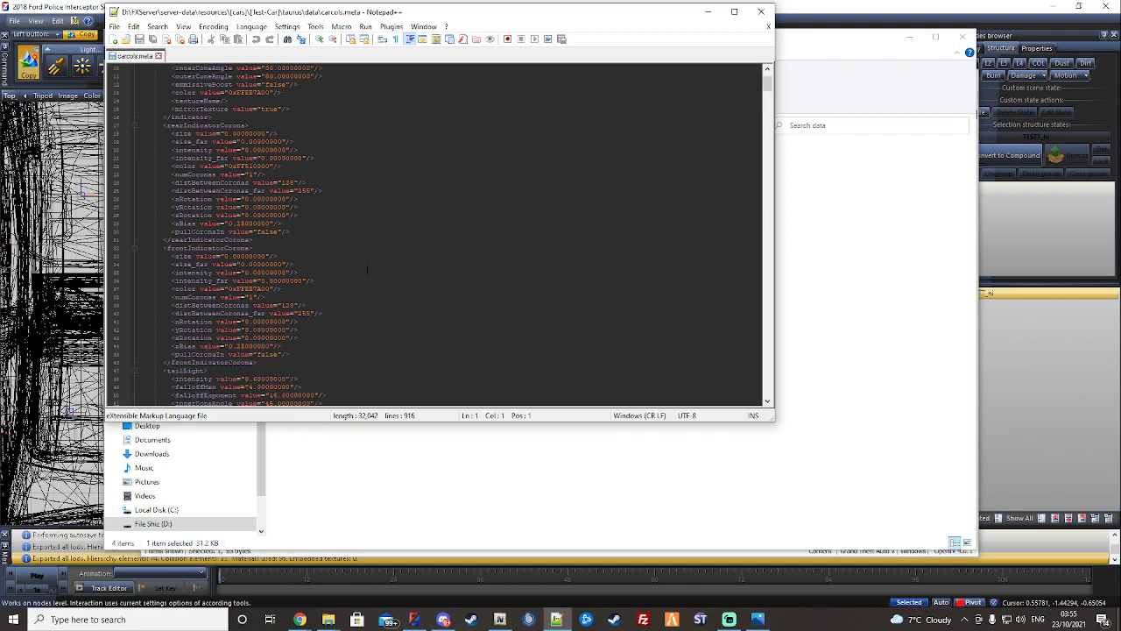
scroll(367, 269, "down", 20)
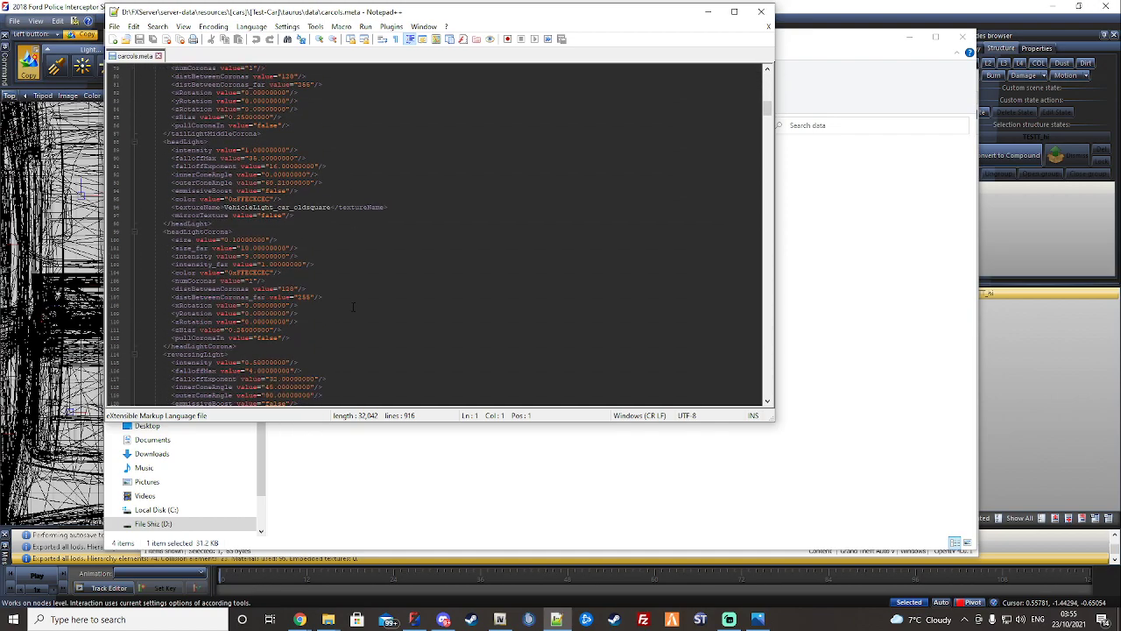
scroll(353, 308, "down", 10)
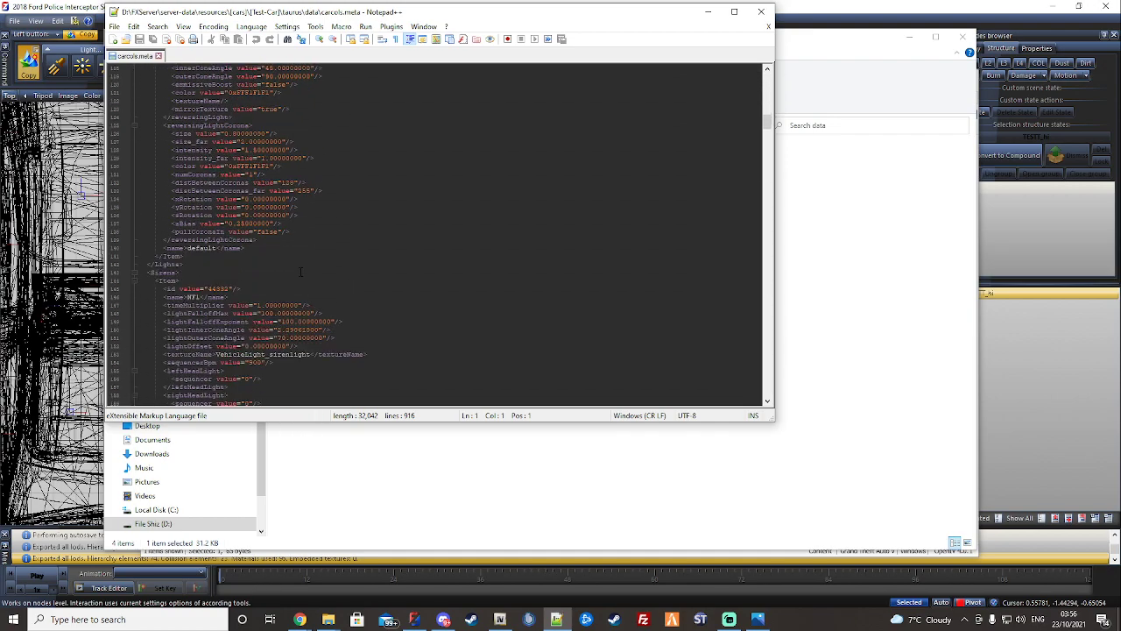
left_click_drag(163, 297, 253, 298)
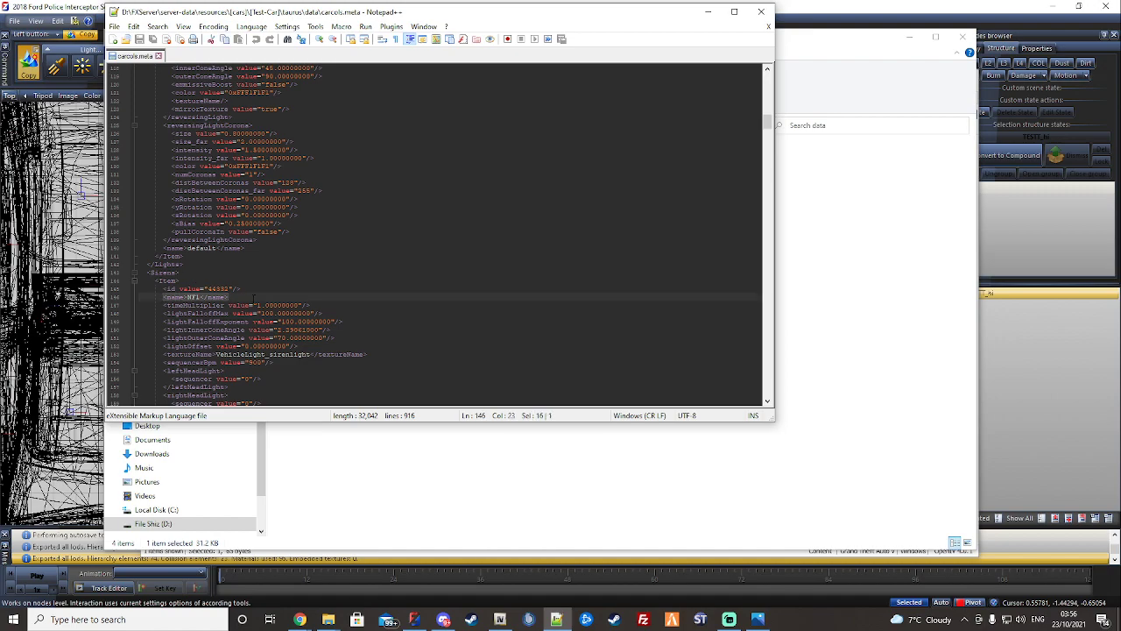
left_click(197, 298)
left_click_drag(328, 11, 562, 31)
double_click(425, 316)
type("TEST1")
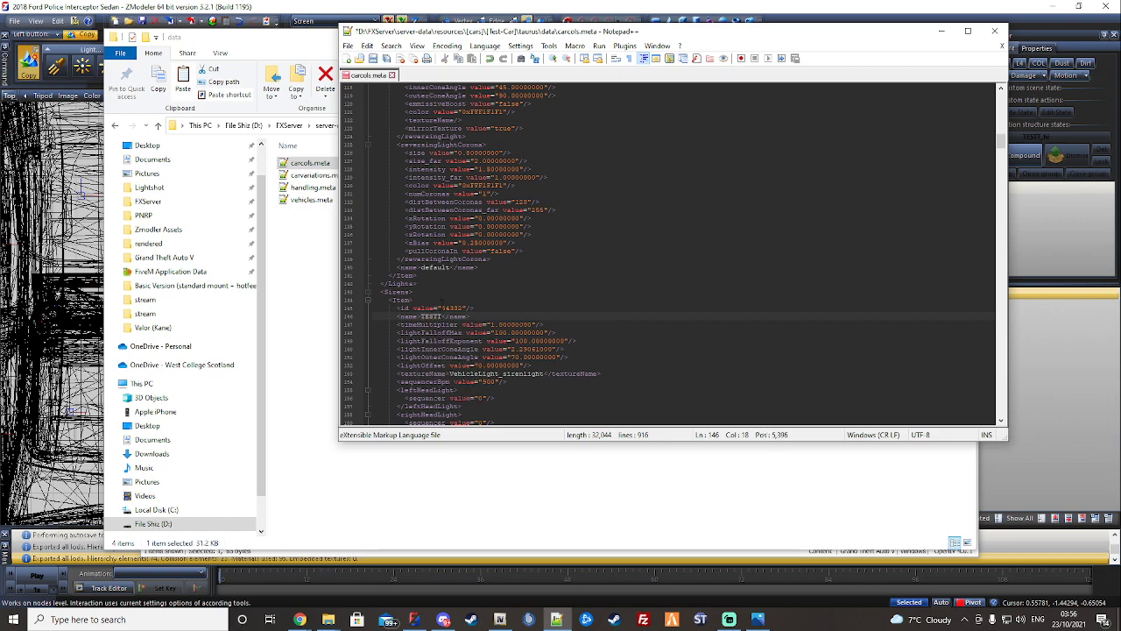
- Set the siren item's id value to 16251, then save and close carcols.meta
double_click(450, 307)
type("16251")
mouse_move(446, 32)
left_mouse_down()
mouse_move(429, 33)
mouse_move(468, 33)
left_mouse_up()
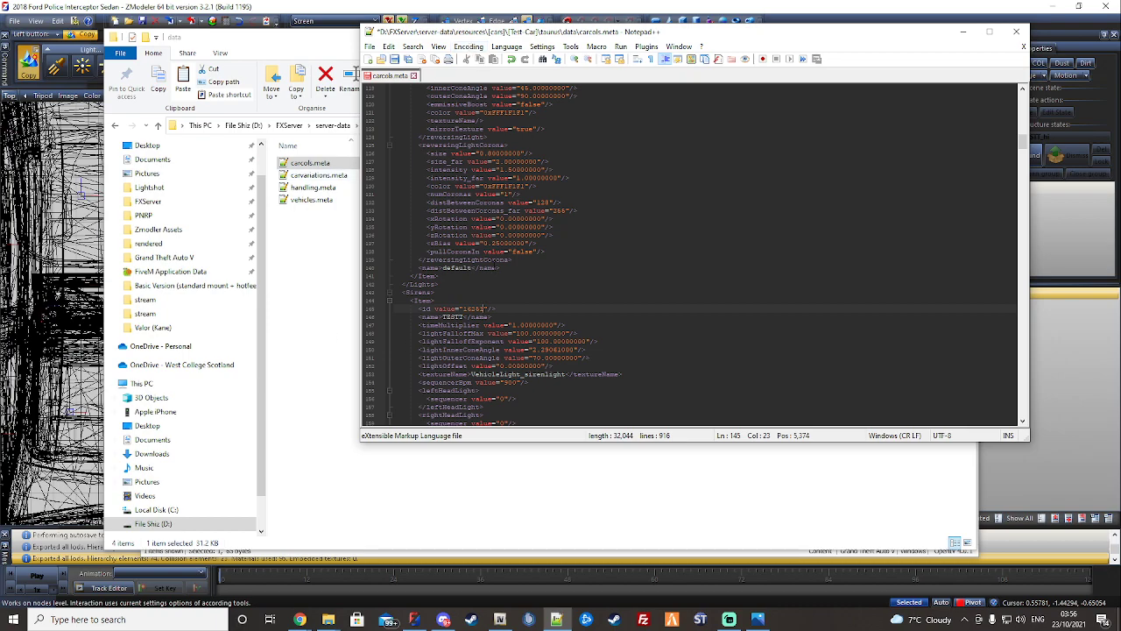
double_click(477, 308)
key("ctrl+s")
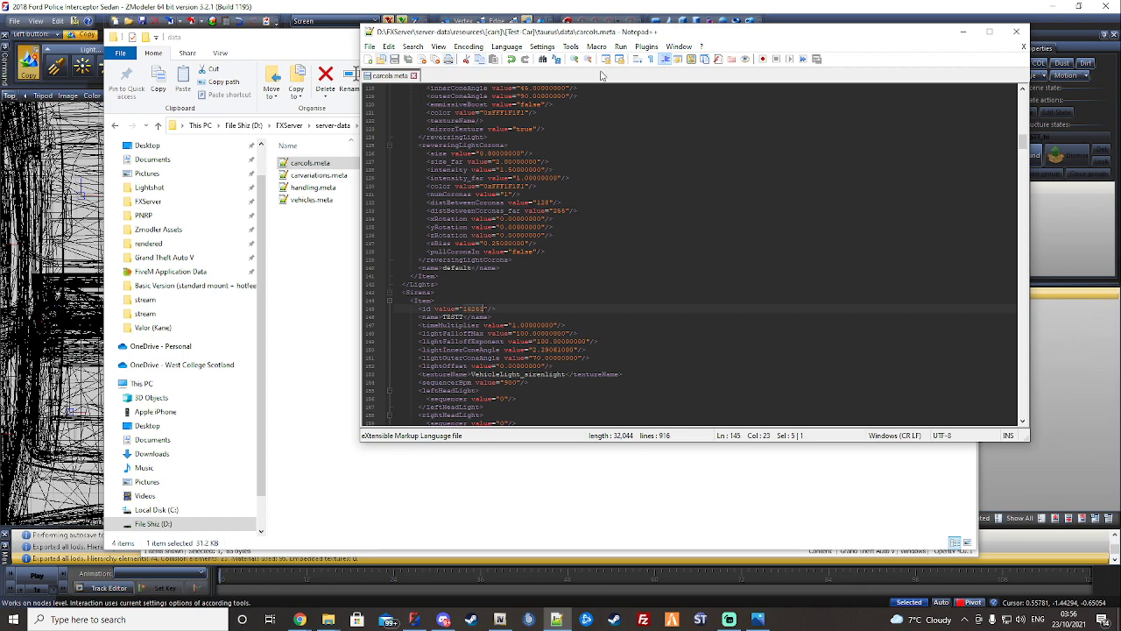
left_click(413, 75)
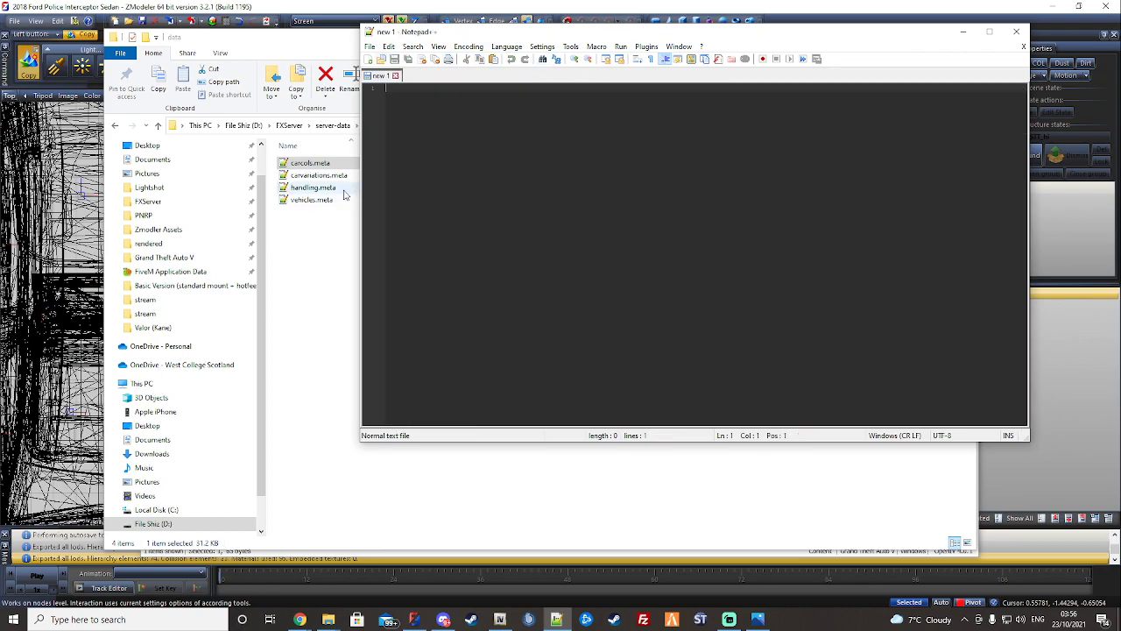
- Open carvariations.meta and set its modelName to TESTT
double_click(324, 176)
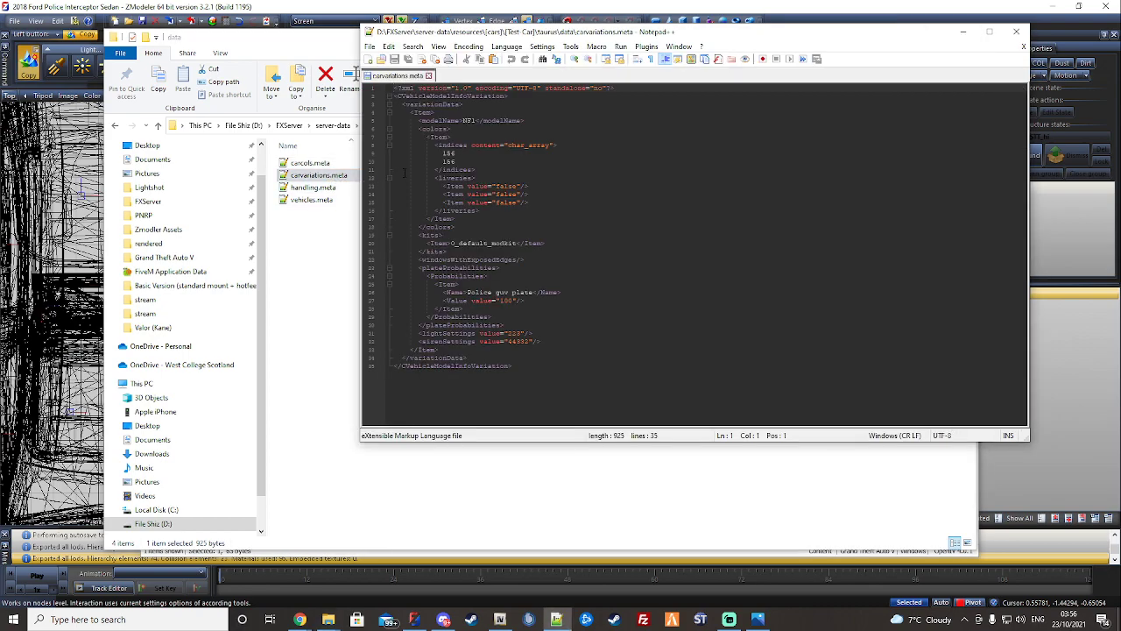
double_click(468, 121)
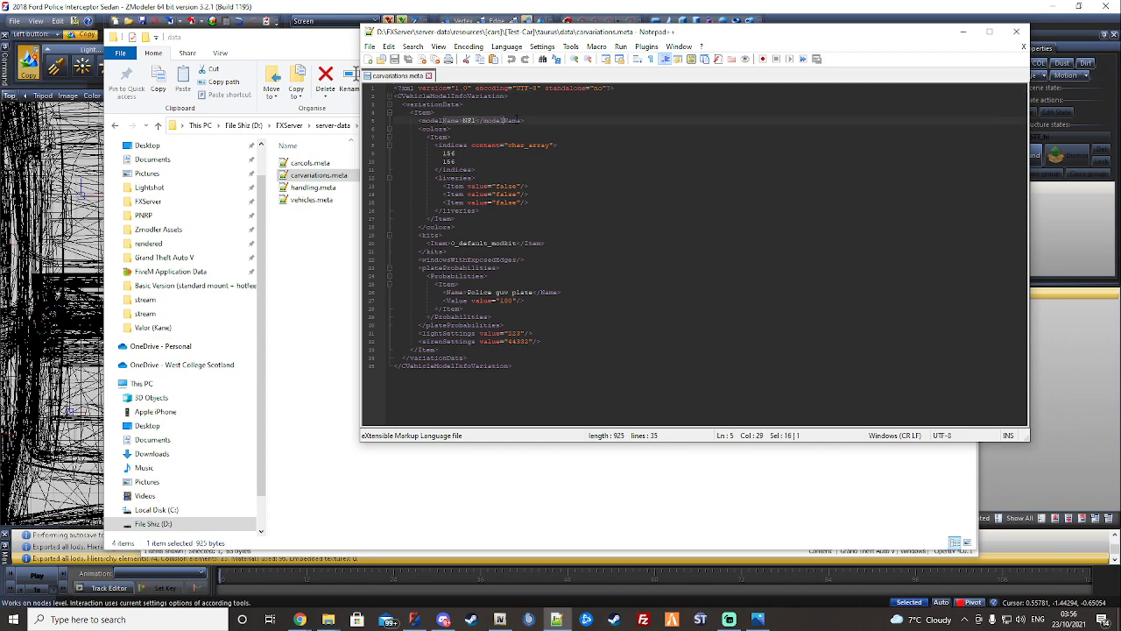
left_click(471, 120)
double_click(471, 119)
type("TESTT")
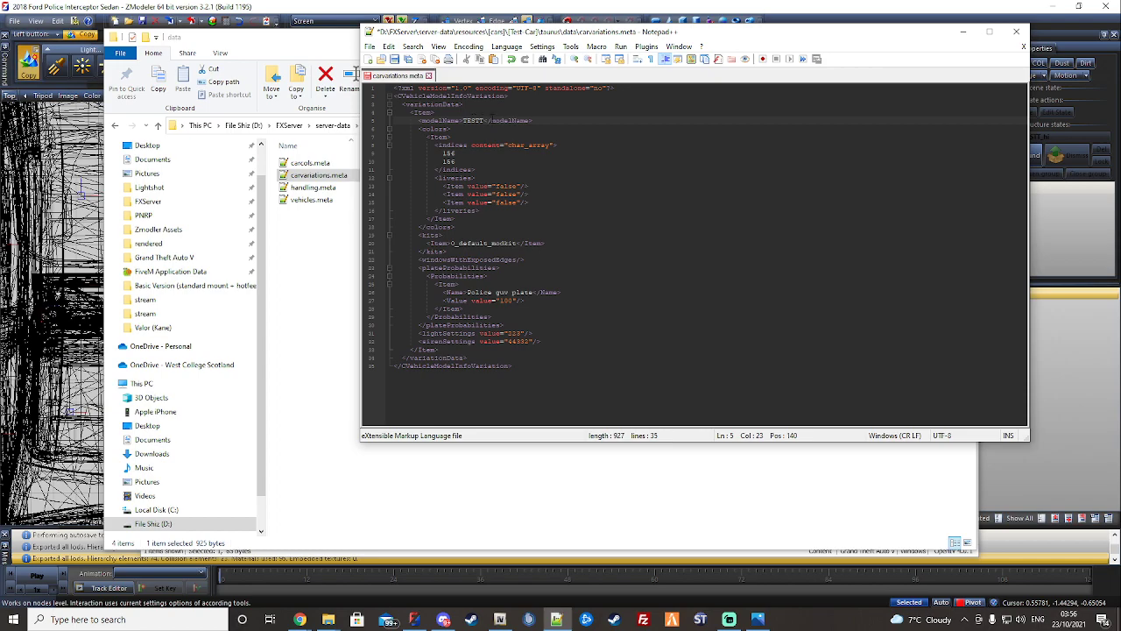
- Set the sirenSettings value in carvariations.meta to 16251 and save the file
left_click(534, 342)
double_click(515, 342)
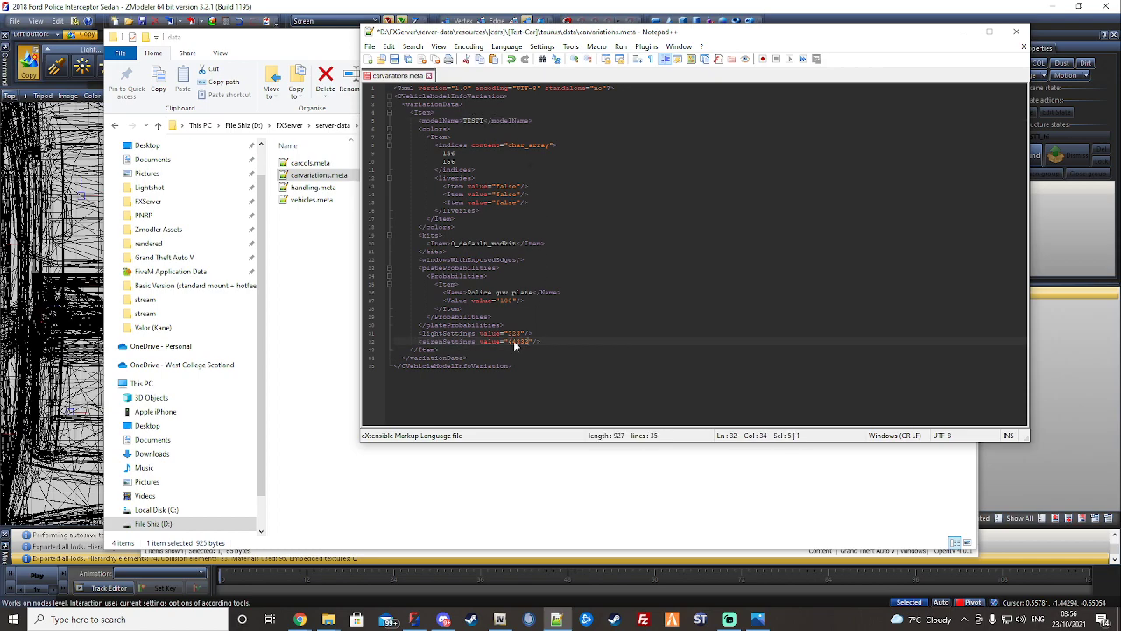
type("16253")
key("ctrl+s")
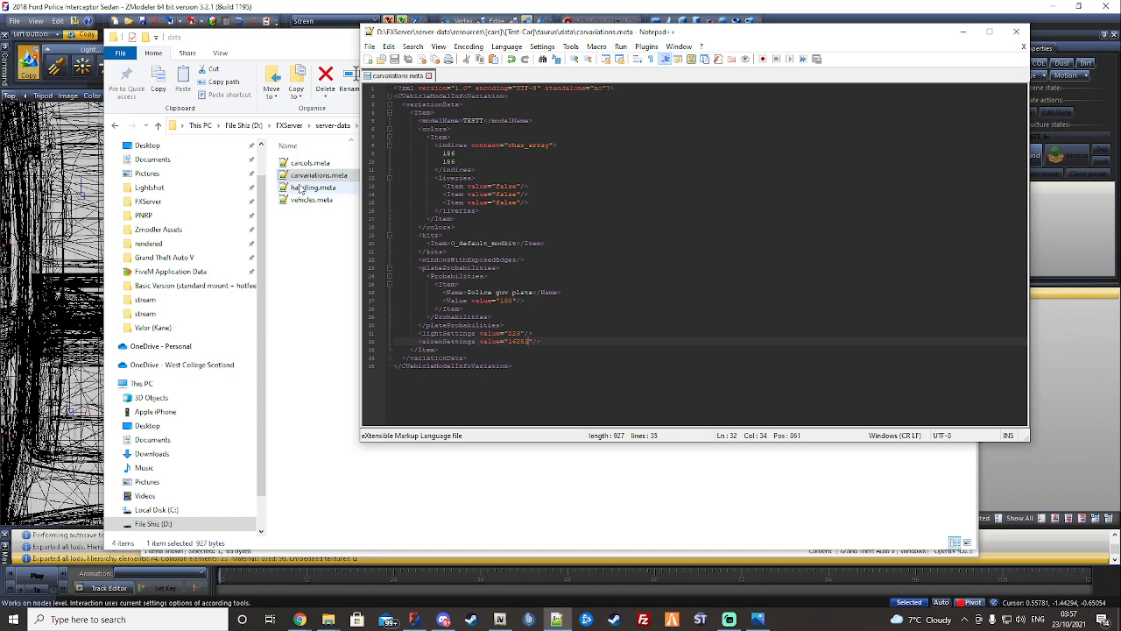
- Open vehicles.meta from the data folder and set its modelName to TESTT
left_click(322, 207)
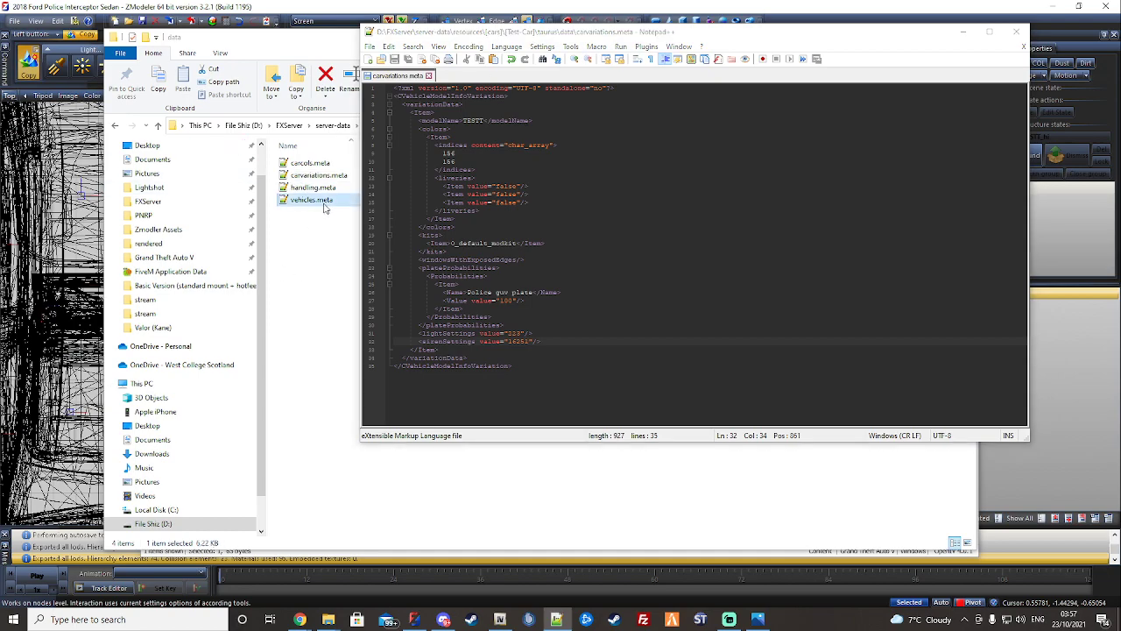
double_click(364, 205)
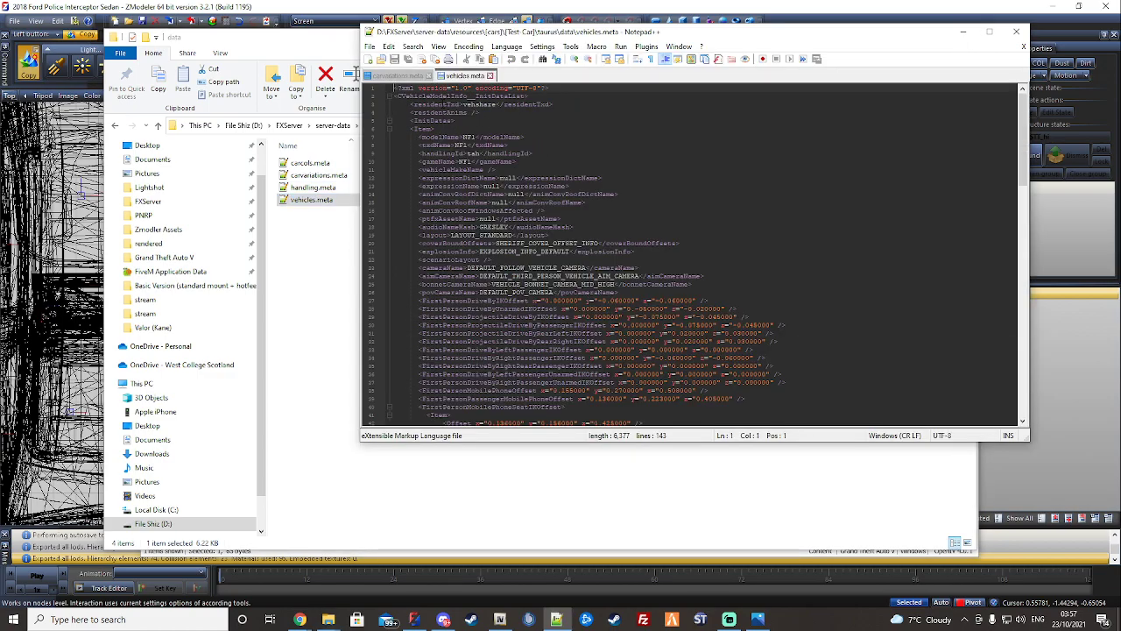
left_click_drag(524, 33, 385, 44)
double_click(328, 149)
left_click_drag(394, 50, 527, 44)
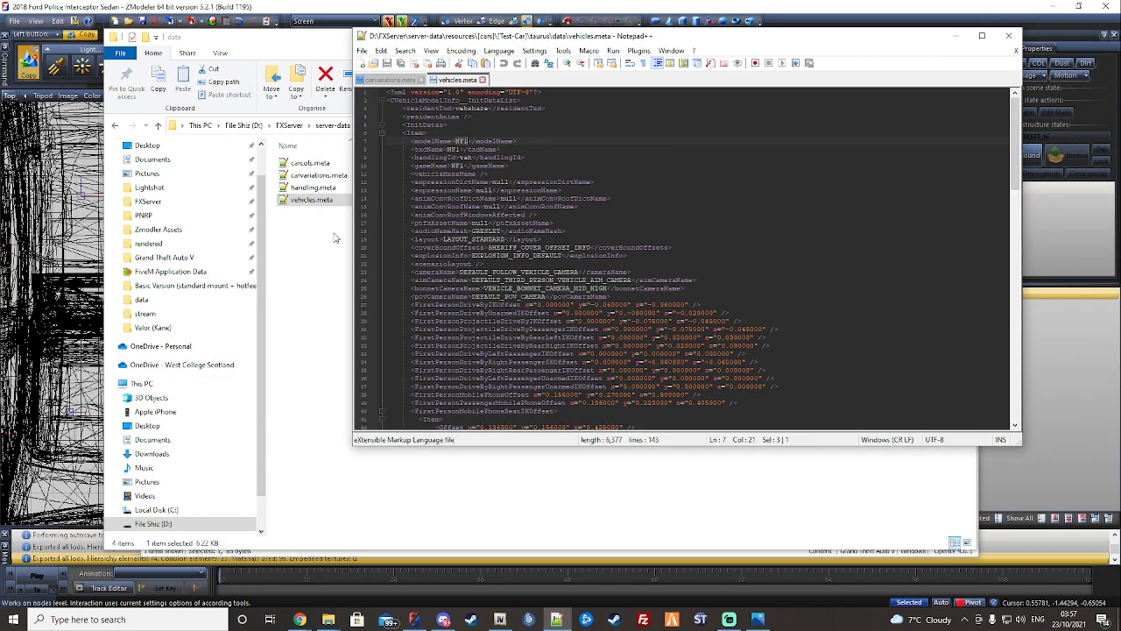
type("TEST5")
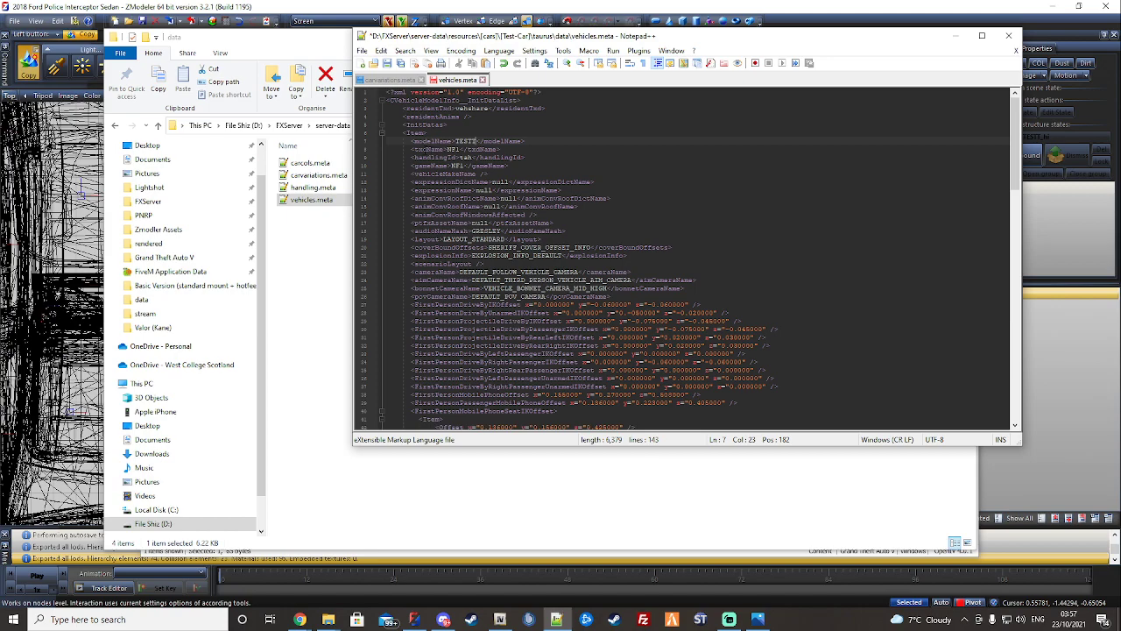
- Set both the txdName and the gameName in vehicles.meta to TESTT
double_click(454, 150)
type("TEST5")
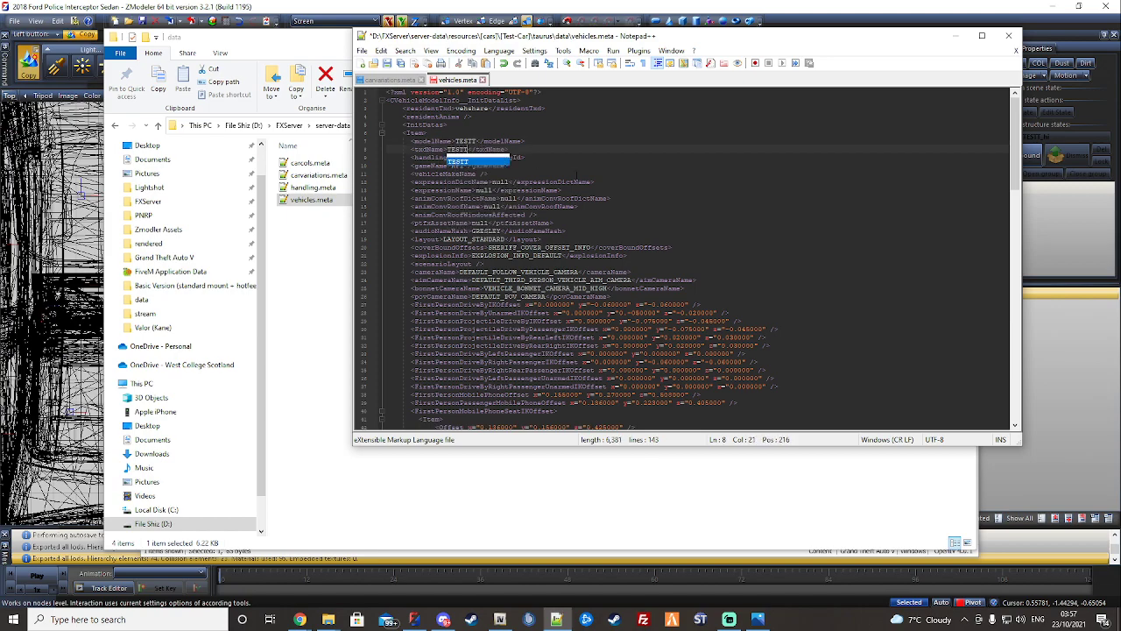
left_click(482, 174)
double_click(457, 166)
type("TEST5")
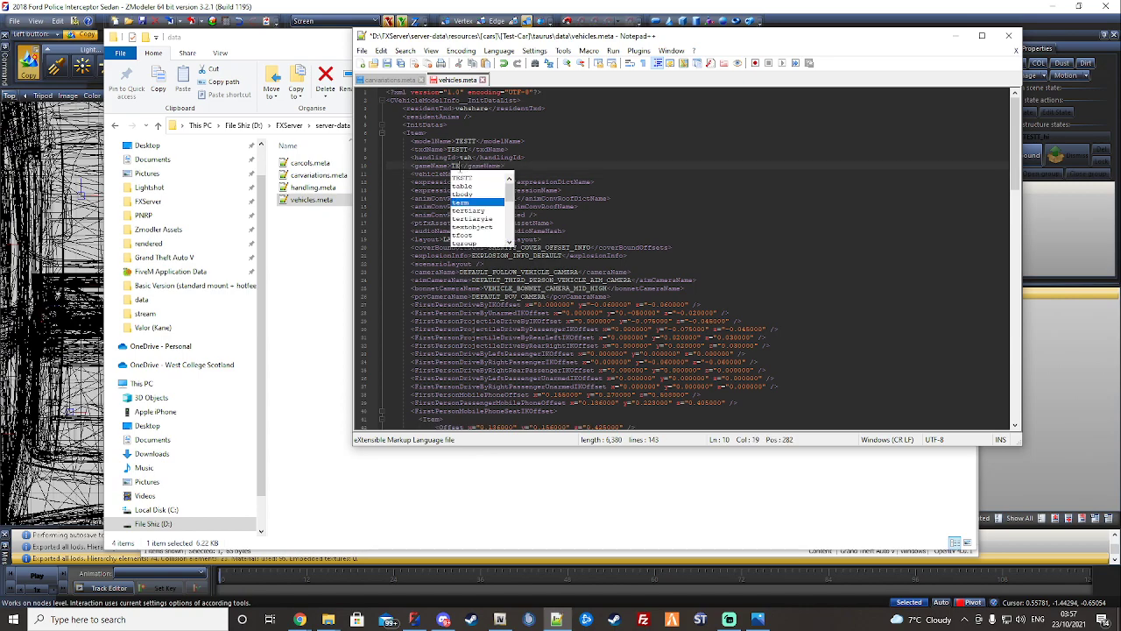
left_click(546, 164)
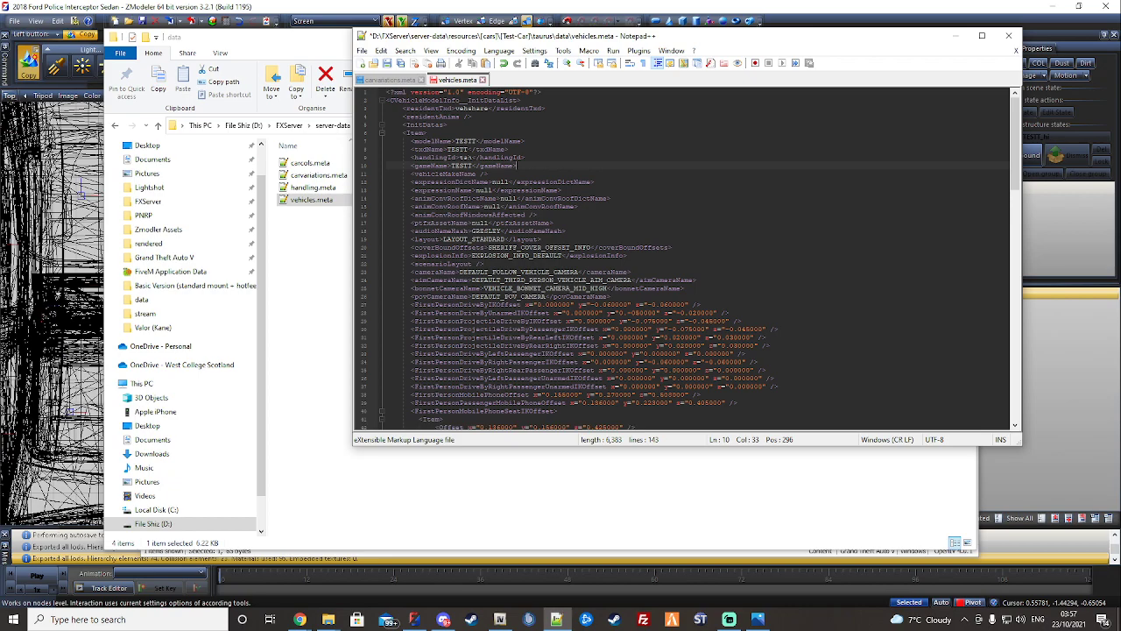
- Save vehicles.meta, then close both open meta files and the text editor
left_click_drag(541, 37, 511, 37)
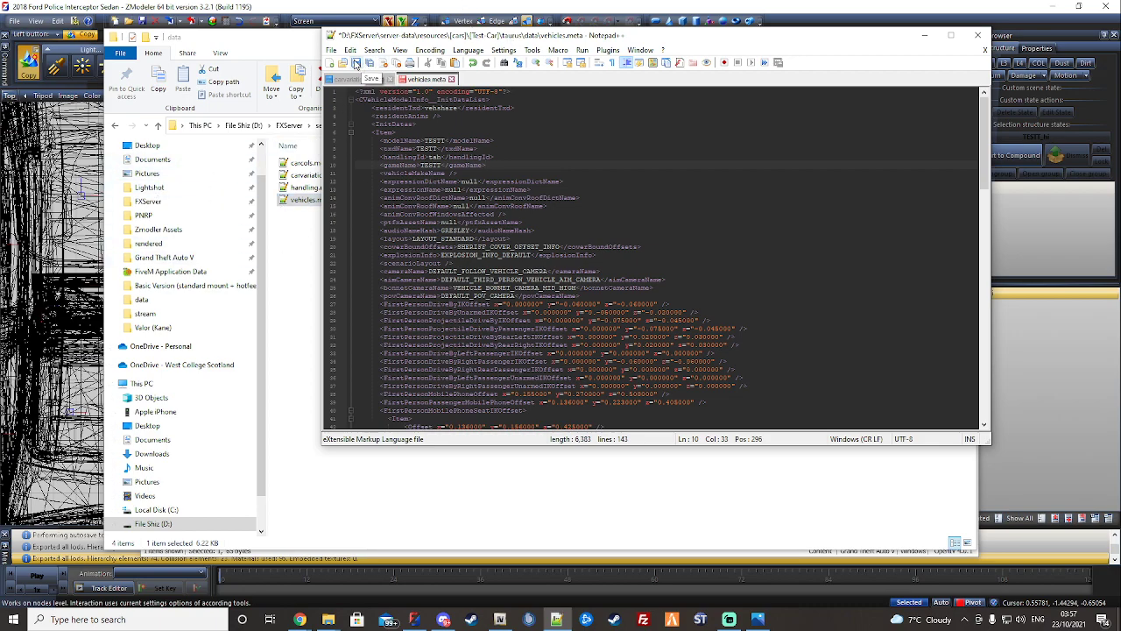
left_click(355, 64)
mouse_move(516, 42)
left_mouse_down()
mouse_move(534, 39)
mouse_move(501, 41)
left_mouse_up()
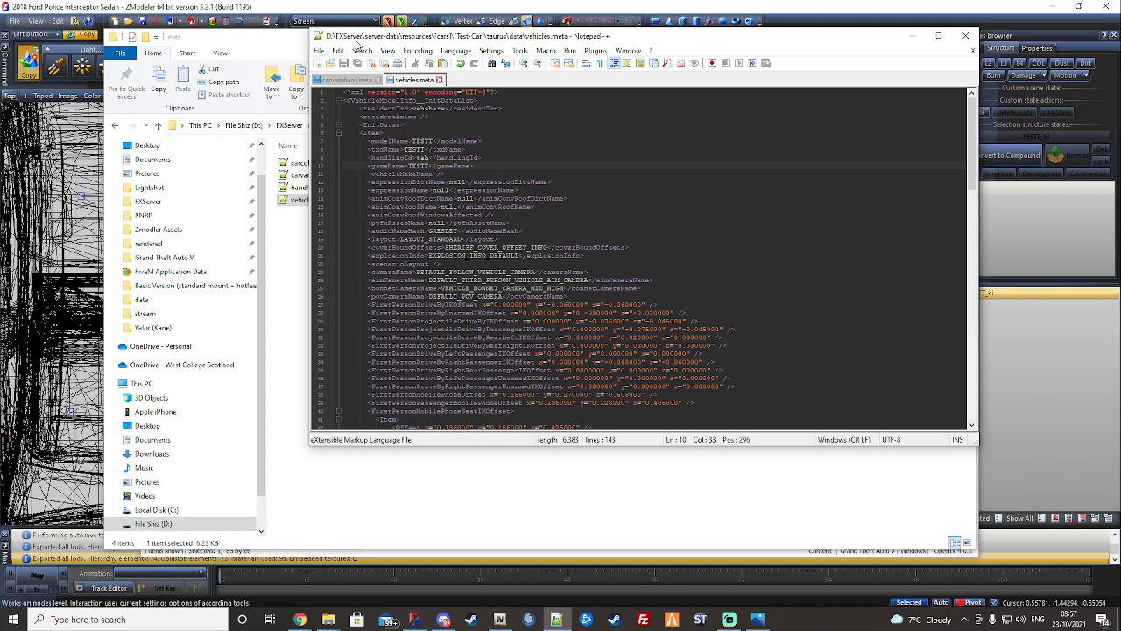
key("ctrl+w")
key("ctrl+w")
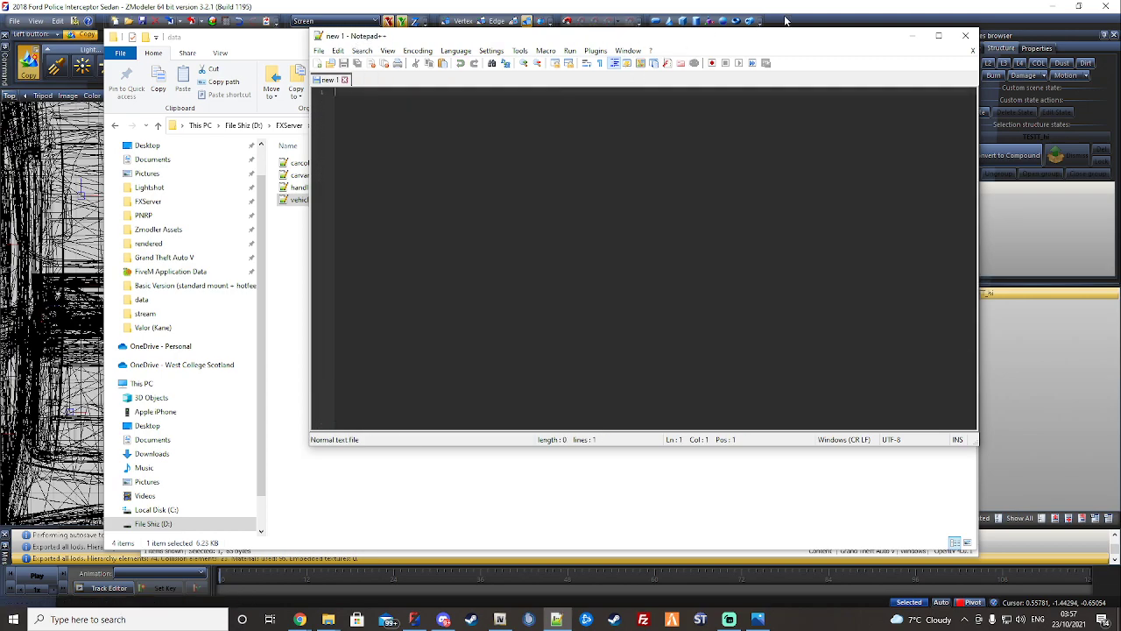
left_click(963, 37)
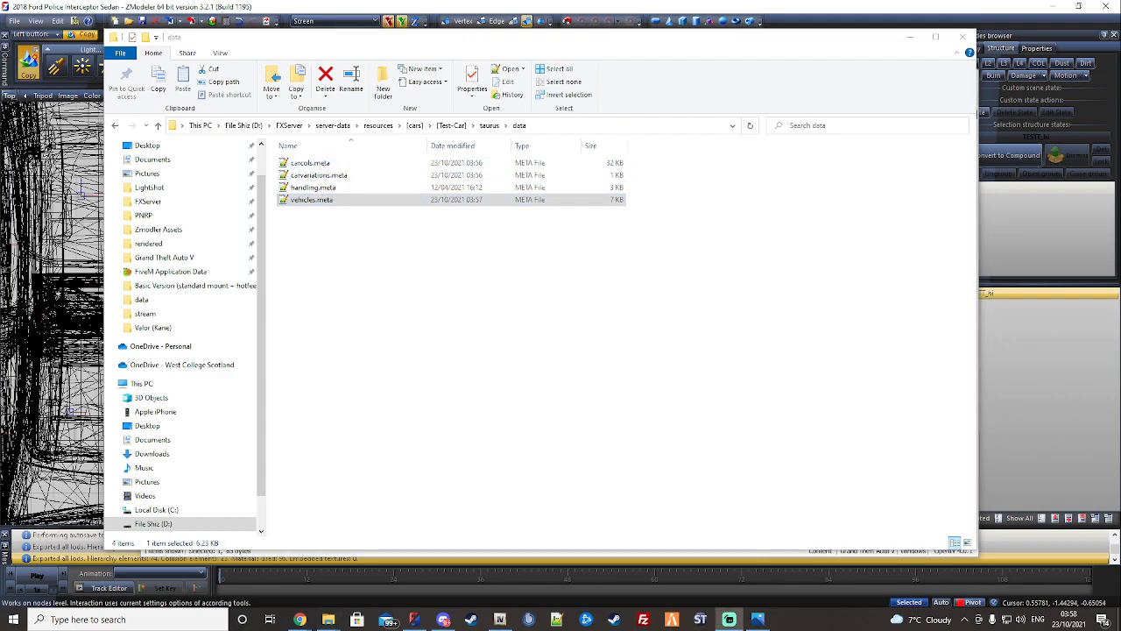
- Reopen carcols.meta from the data folder and examine how the siren1, siren2 and siren3 items are laid out
double_click(480, 163)
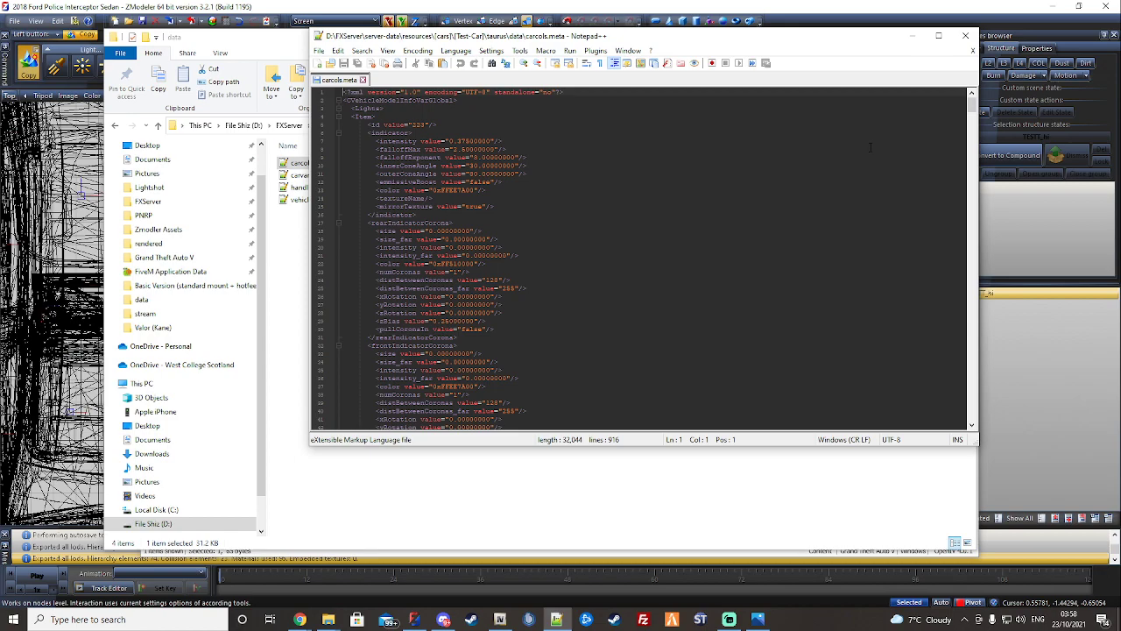
scroll(470, 171, "down", 20)
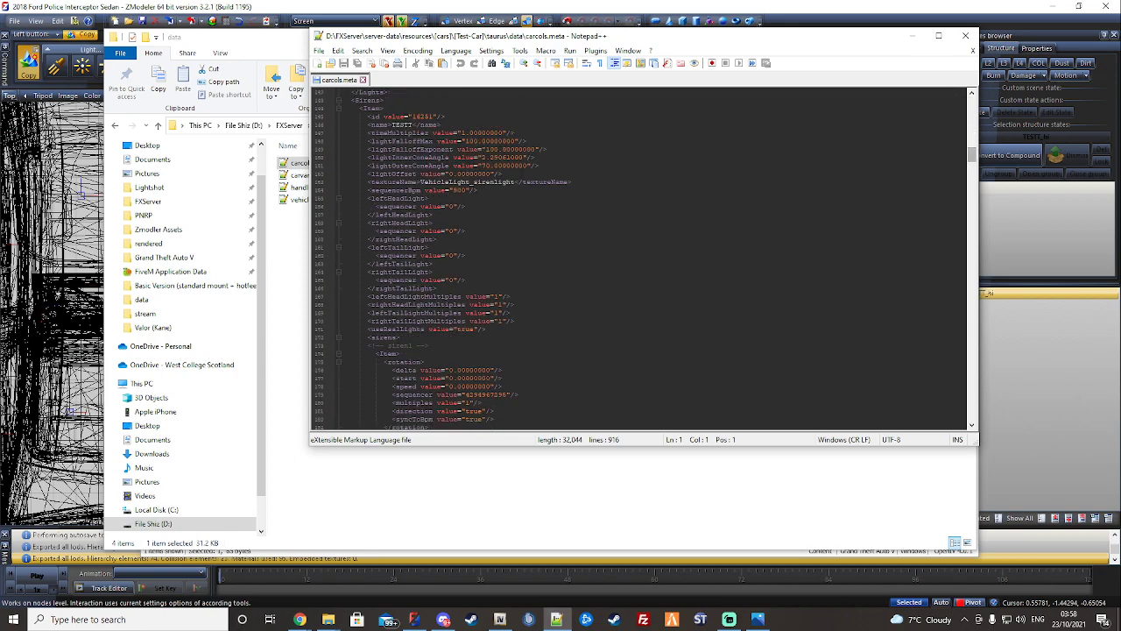
scroll(472, 172, "down", 2)
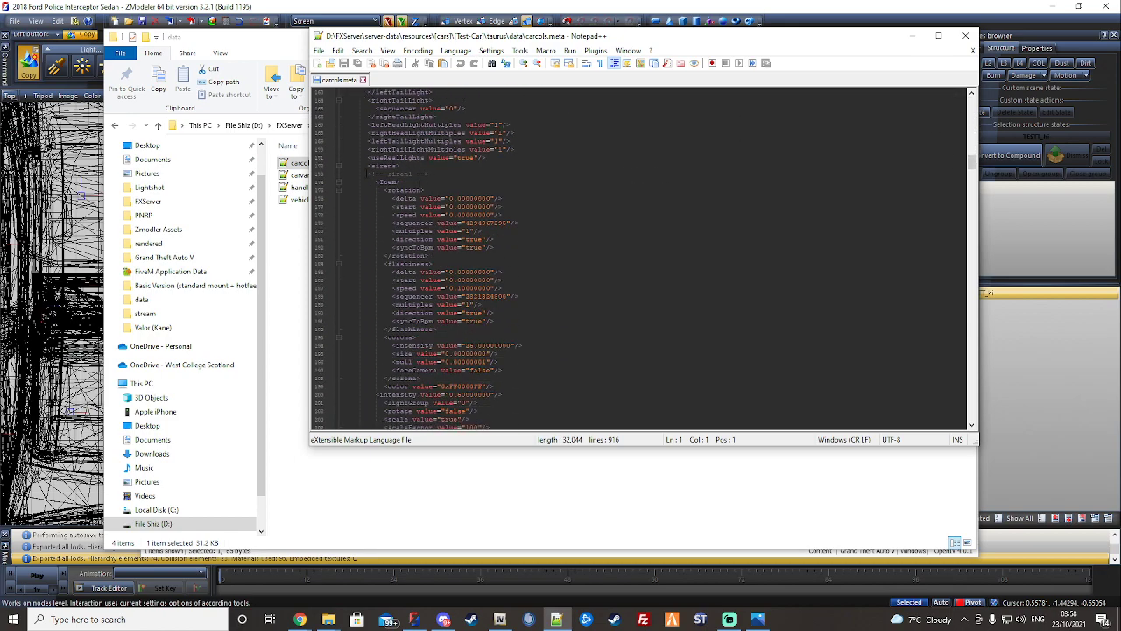
left_click_drag(364, 172, 465, 172)
scroll(471, 263, "down", 6)
left_click_drag(376, 328, 436, 329)
scroll(640, 262, "down", 12)
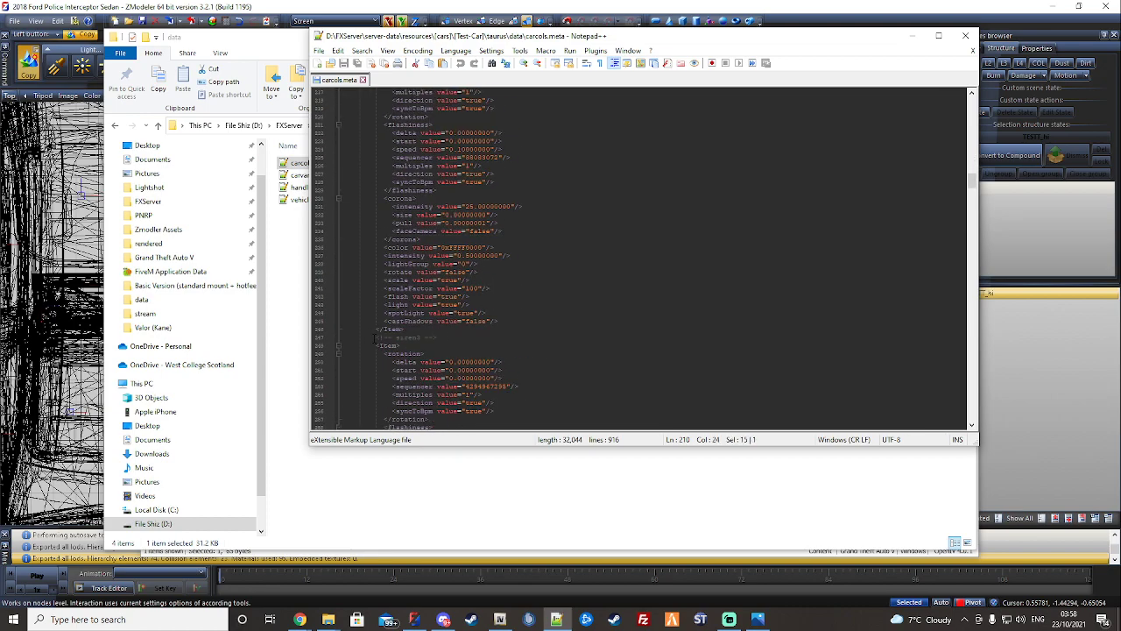
left_click(421, 239)
- Examine the delta value in siren1's flashiness block of carcols.meta
scroll(558, 219, "up", 17)
scroll(556, 224, "down", 1)
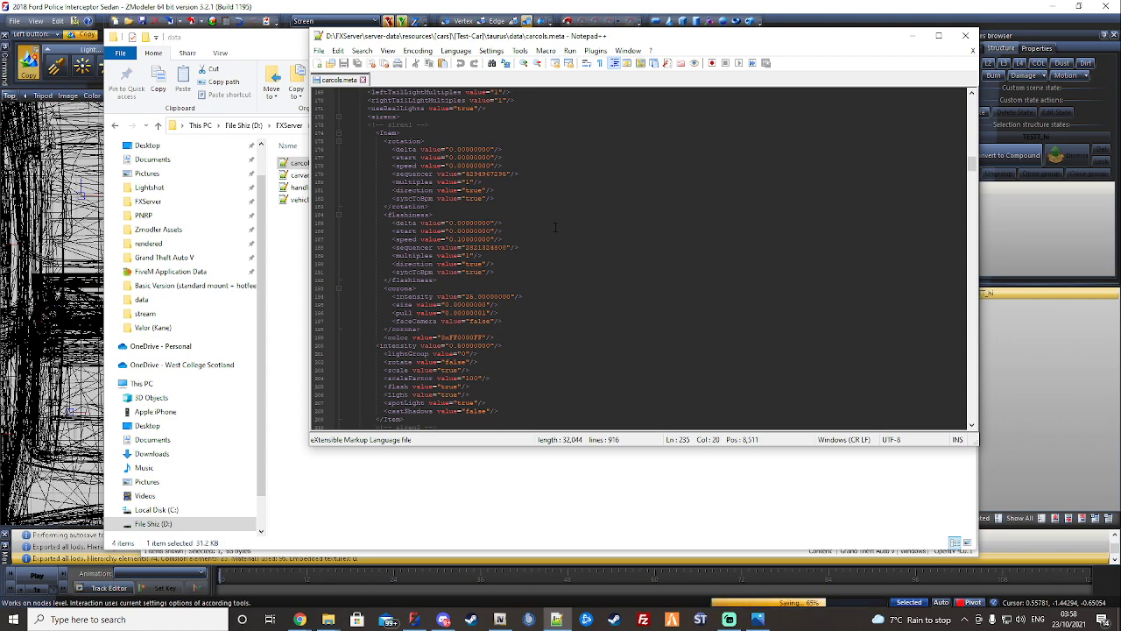
left_click_drag(448, 223, 493, 223)
left_click(503, 223)
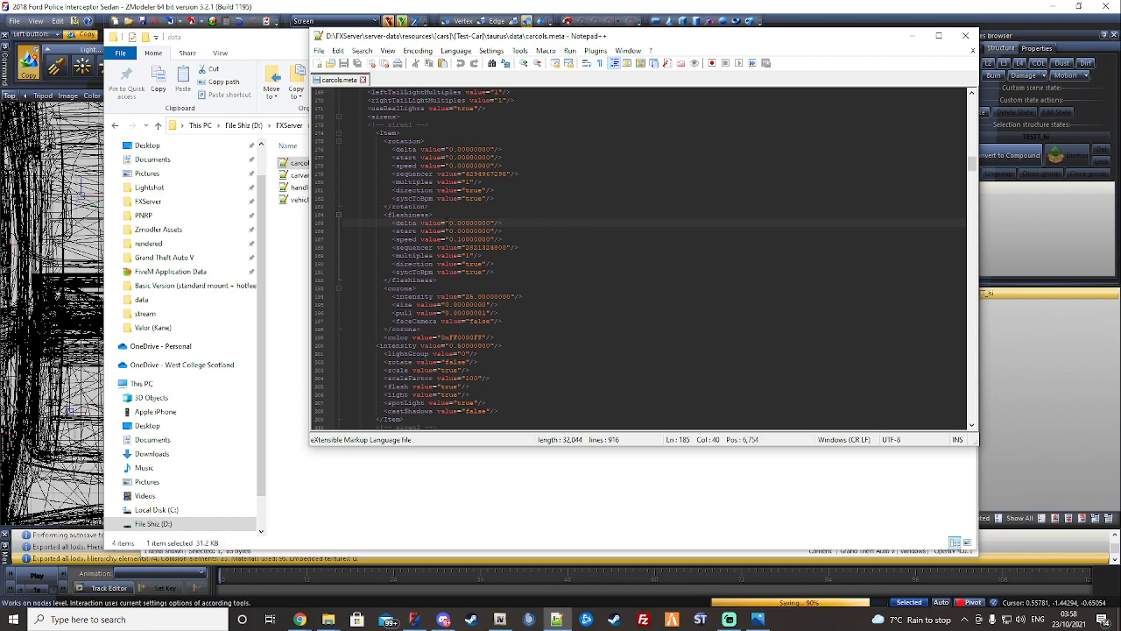
left_click_drag(449, 223, 491, 222)
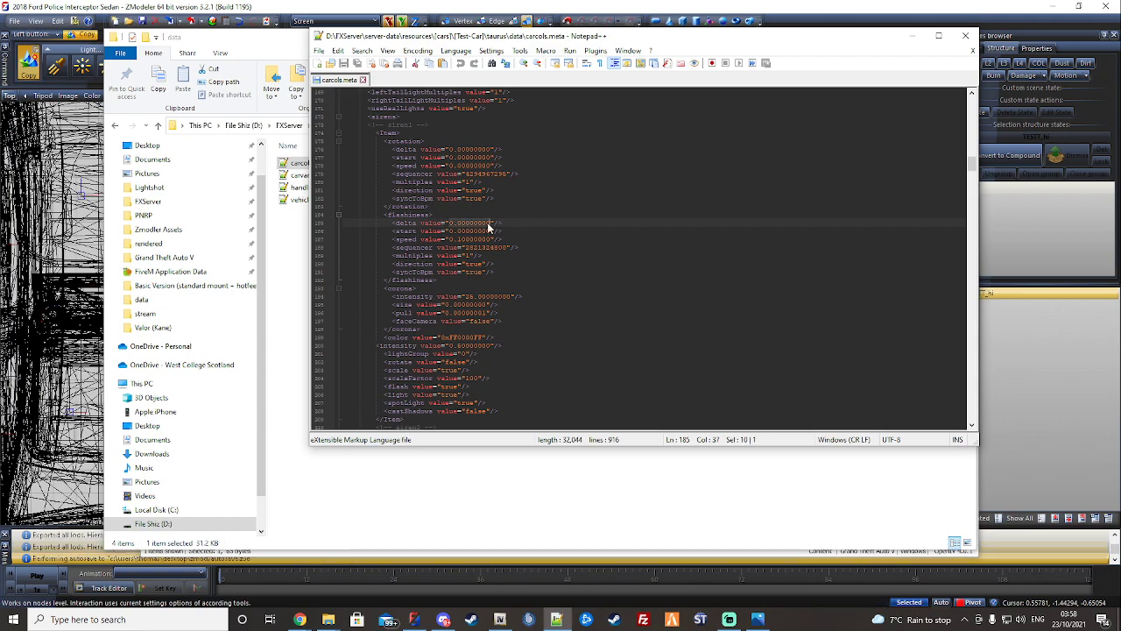
left_click_drag(554, 42, 514, 40)
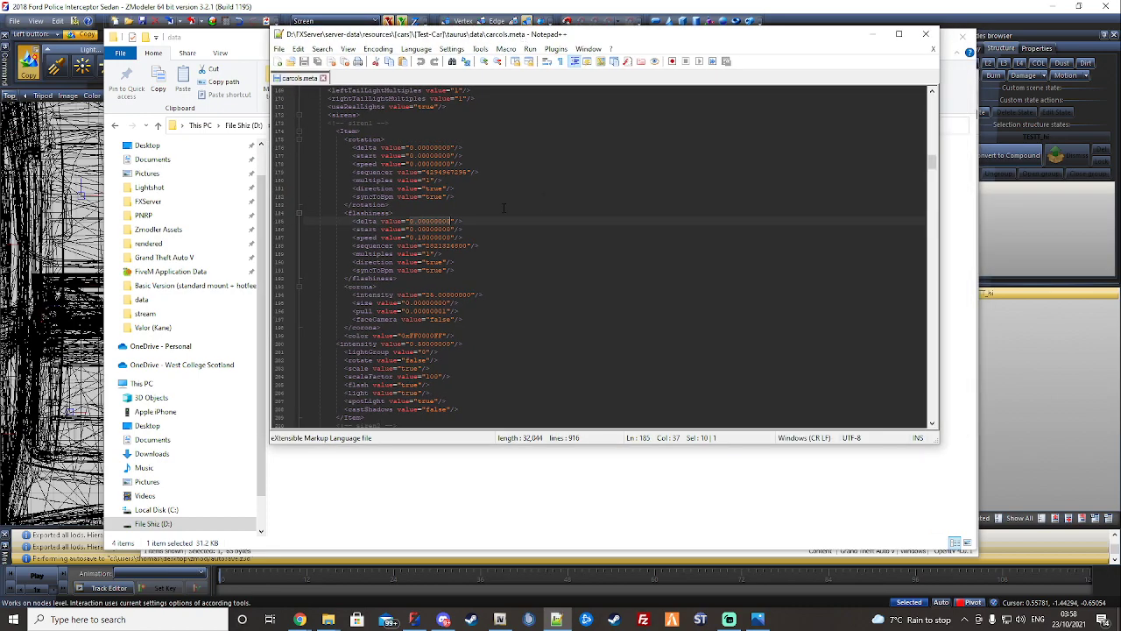
- Switch to ZModeler, expand the TESTT_hi hierarchy through chassis to the extra_1 sirens and hide all nodes
left_click(1091, 335)
left_click(951, 293)
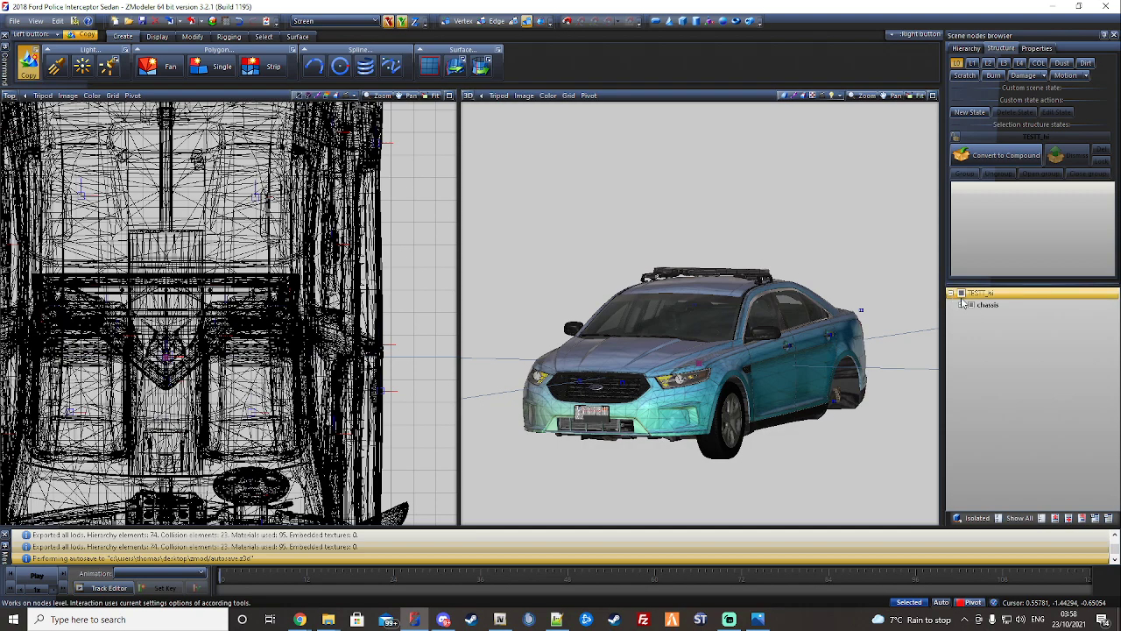
left_click(961, 305)
left_click(970, 305)
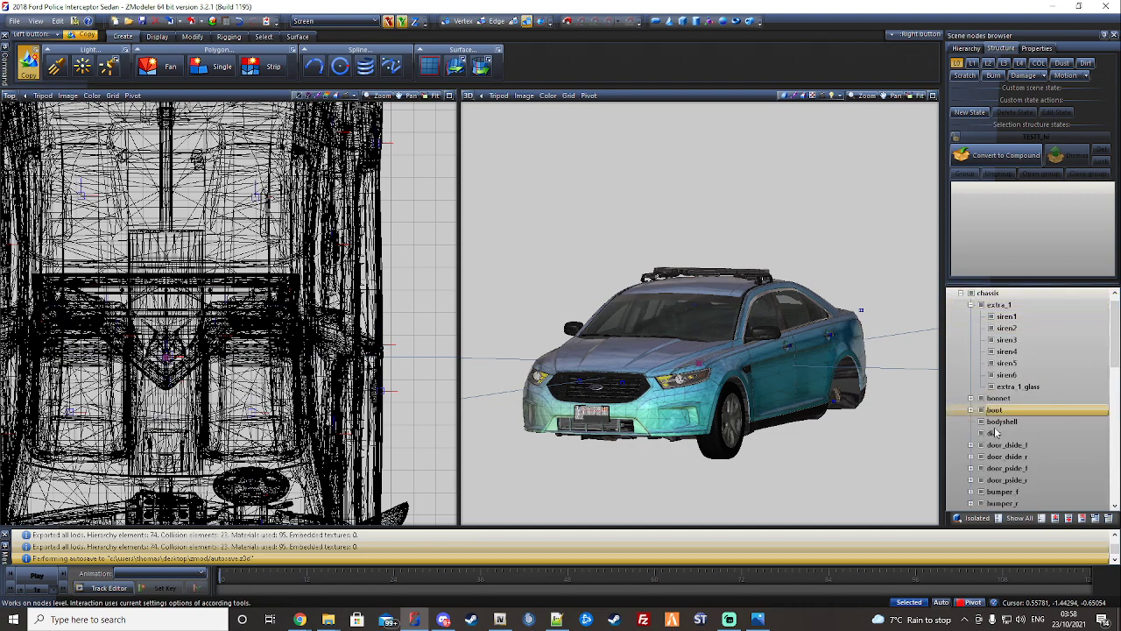
left_click(1019, 517)
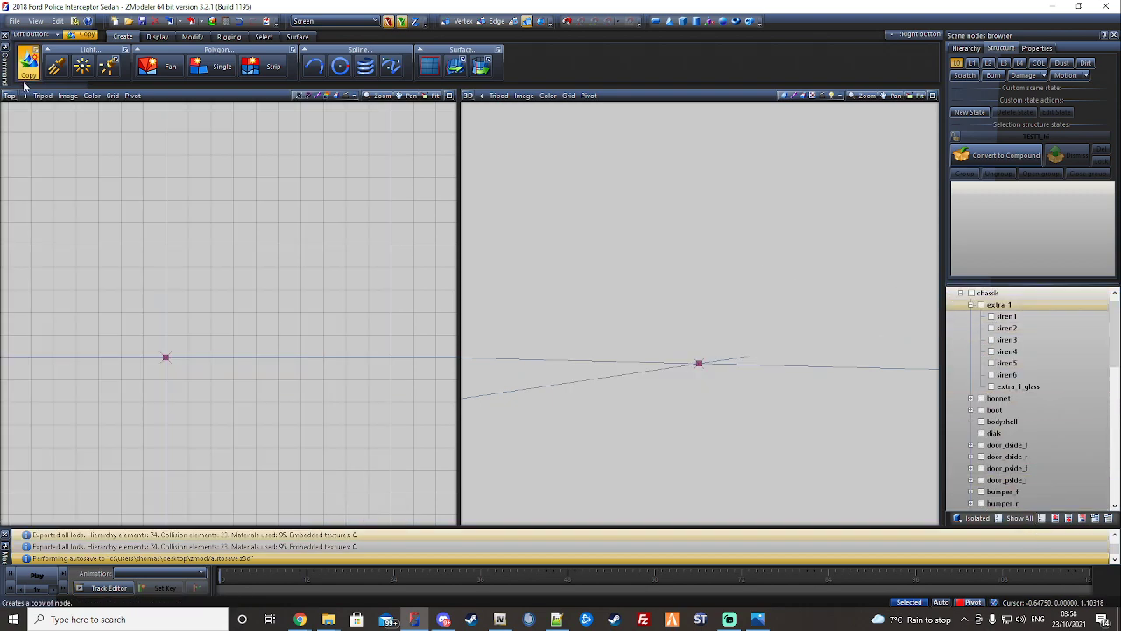
- Show only the siren1 to siren6 nodes under extra_1
scroll(199, 264, "down", 1)
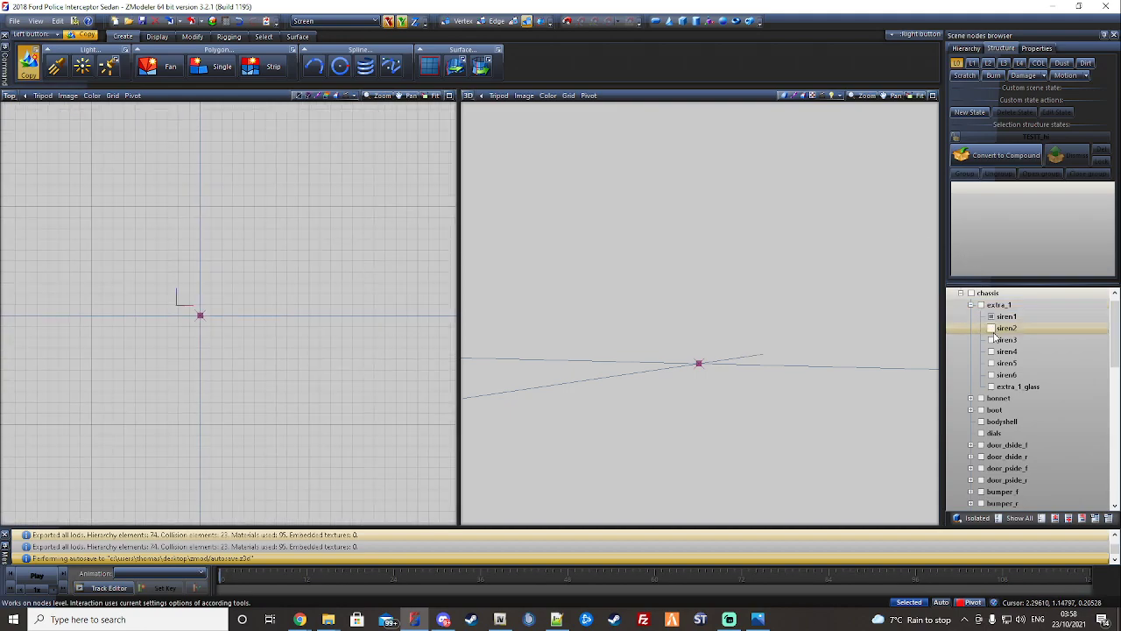
left_click(992, 328)
left_click(991, 340)
left_click(991, 351)
left_click(991, 362)
left_click(991, 375)
scroll(175, 298, "up", 1)
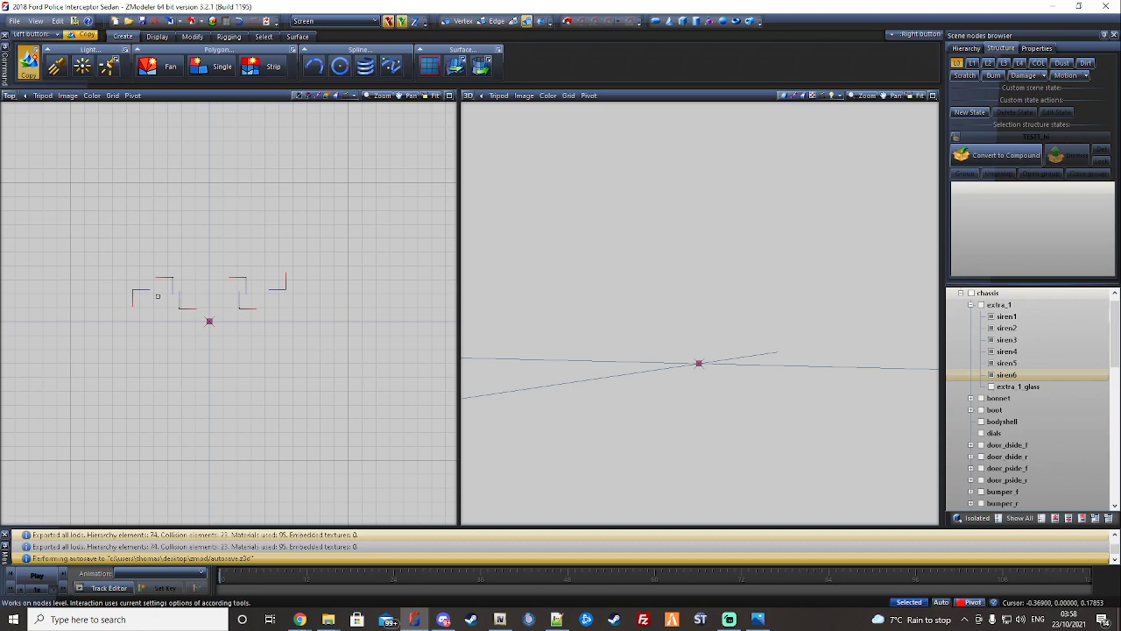
- Examine the facing direction of each siren node's axes in the top view
left_click_drag(263, 318, 150, 298)
left_click_drag(174, 229, 228, 249)
left_click_drag(252, 287, 148, 252)
left_click_drag(97, 277, 142, 314)
left_click_drag(303, 305, 278, 270)
left_click_drag(297, 206, 476, 173)
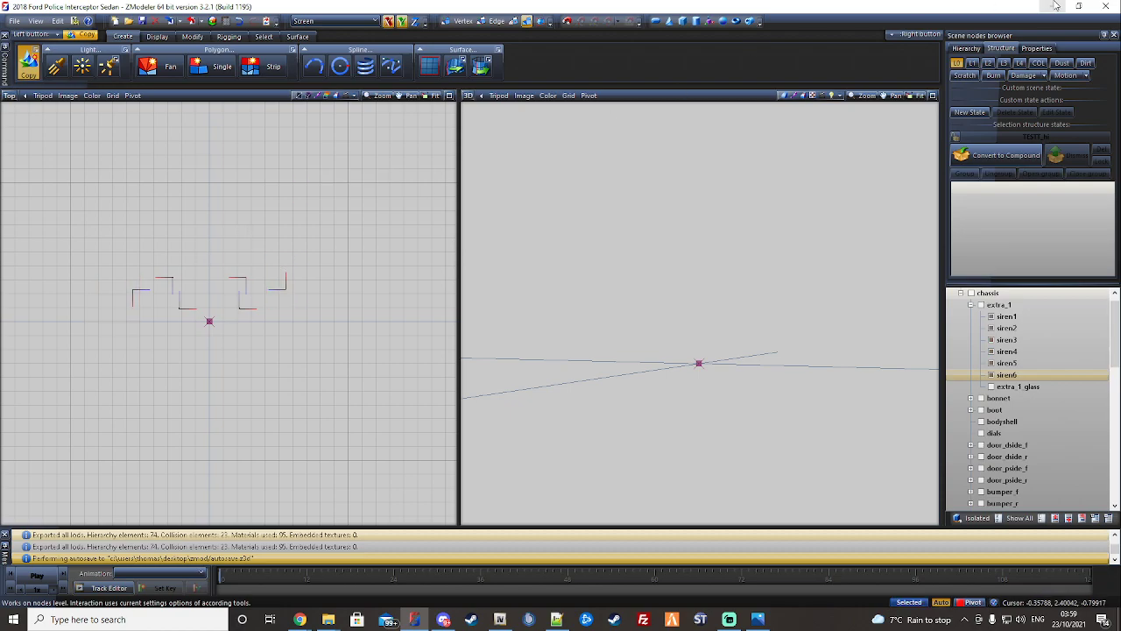
- Switch back to carcols.meta in Notepad++ and check siren2's flashiness delta value against the siren axes
left_click(1053, 6)
scroll(272, 342, "down", 4)
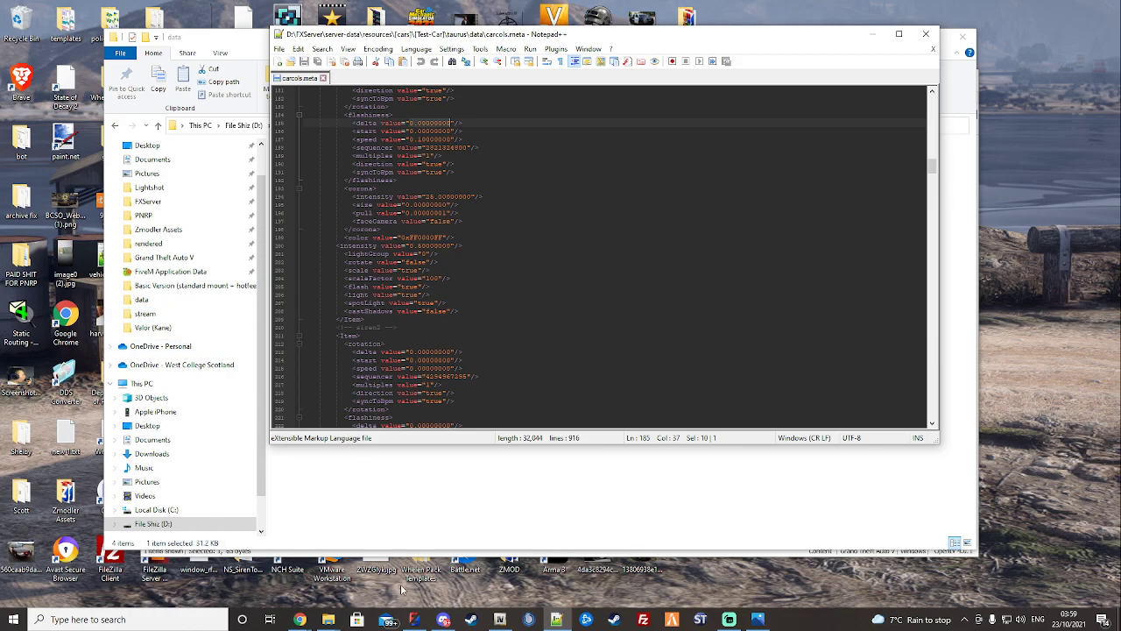
left_click(416, 621)
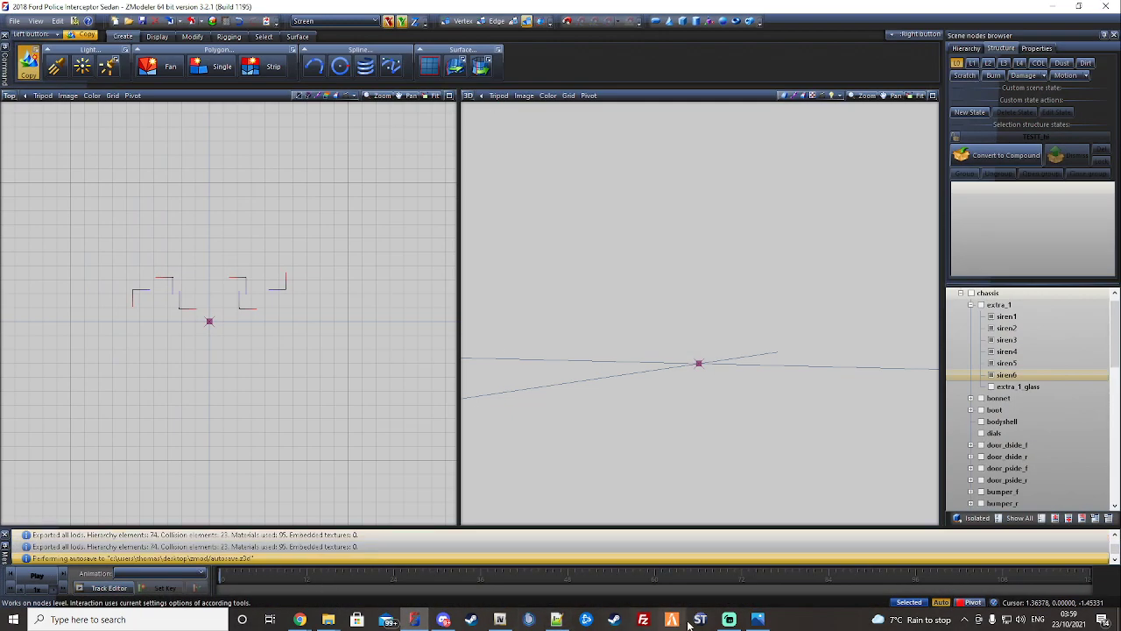
left_click(556, 620)
scroll(514, 245, "down", 9)
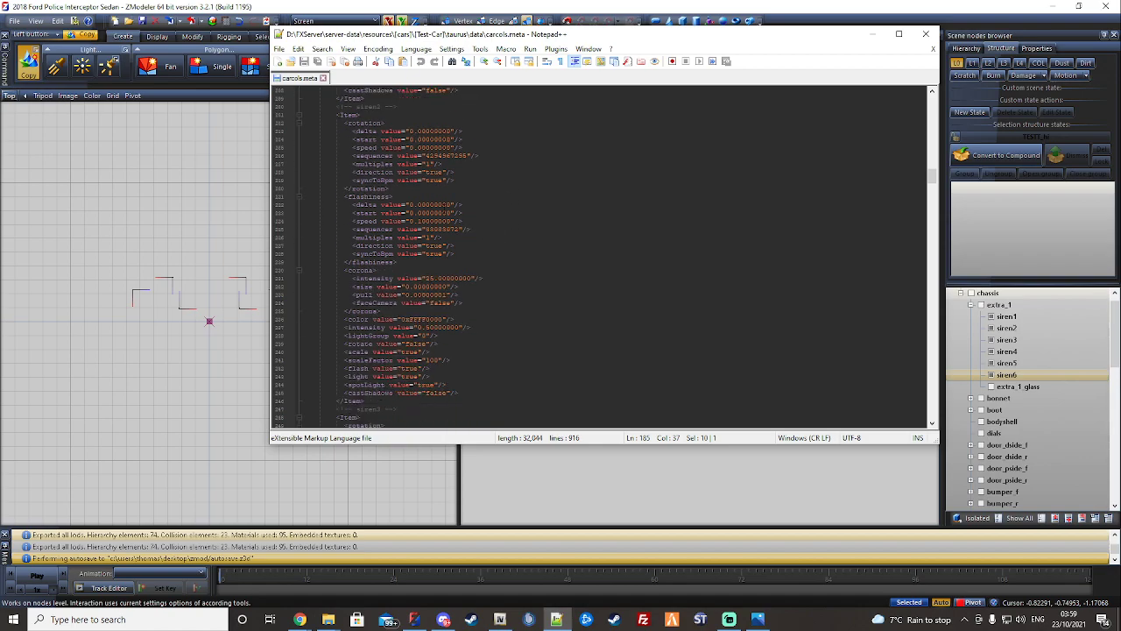
left_click(463, 204)
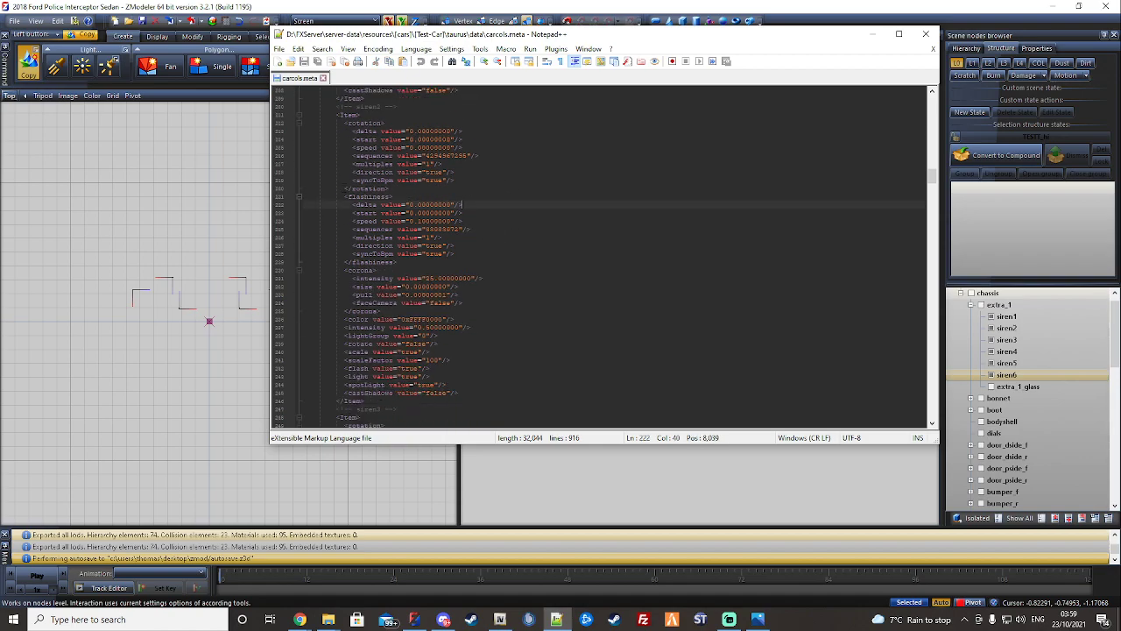
left_click_drag(408, 204, 459, 204)
left_click(459, 204)
scroll(473, 210, "down", 13)
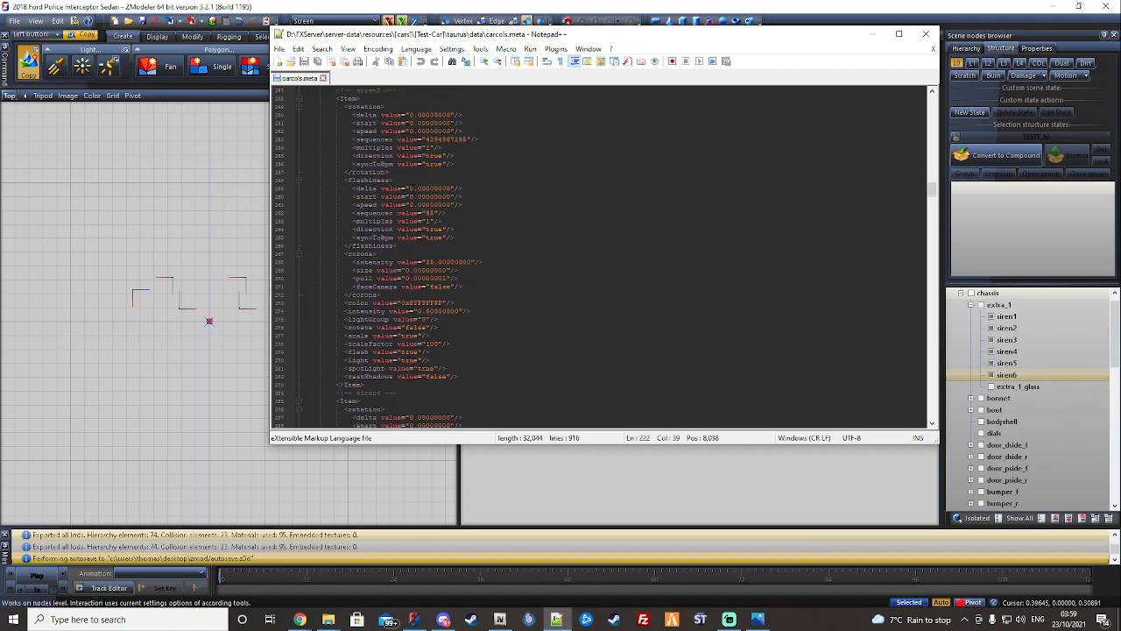
- Set the delta value in siren3's flashiness block to 3.14159265 and copy that value
left_click_drag(453, 187, 408, 189)
type("3.14")
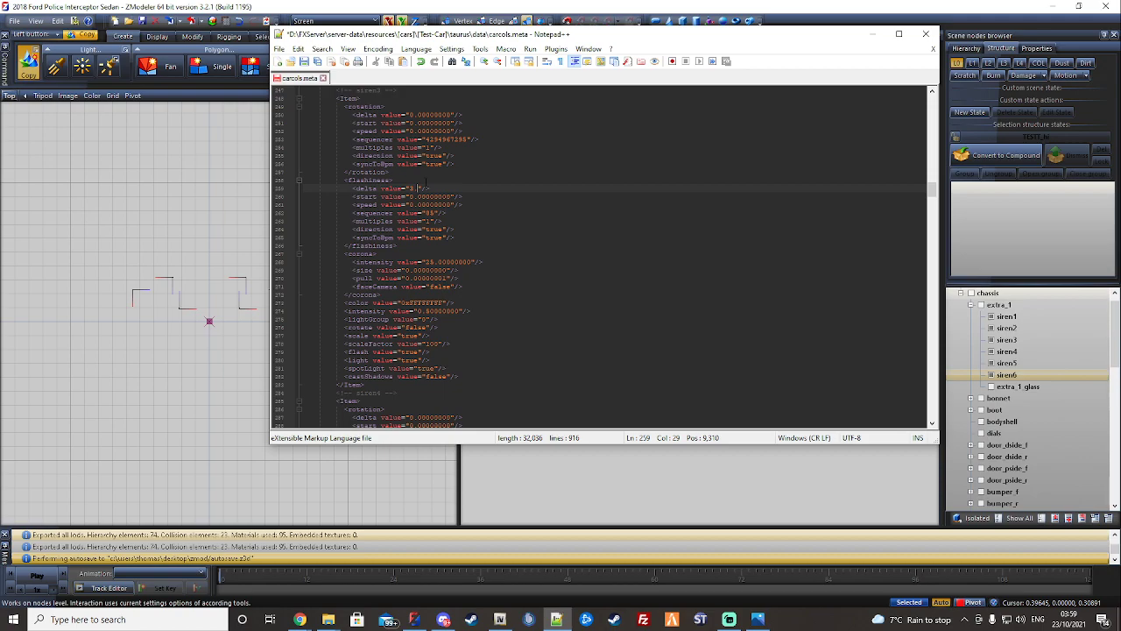
type("16")
type("9")
type("265")
left_click_drag(452, 188, 407, 188)
key("ctrl+c")
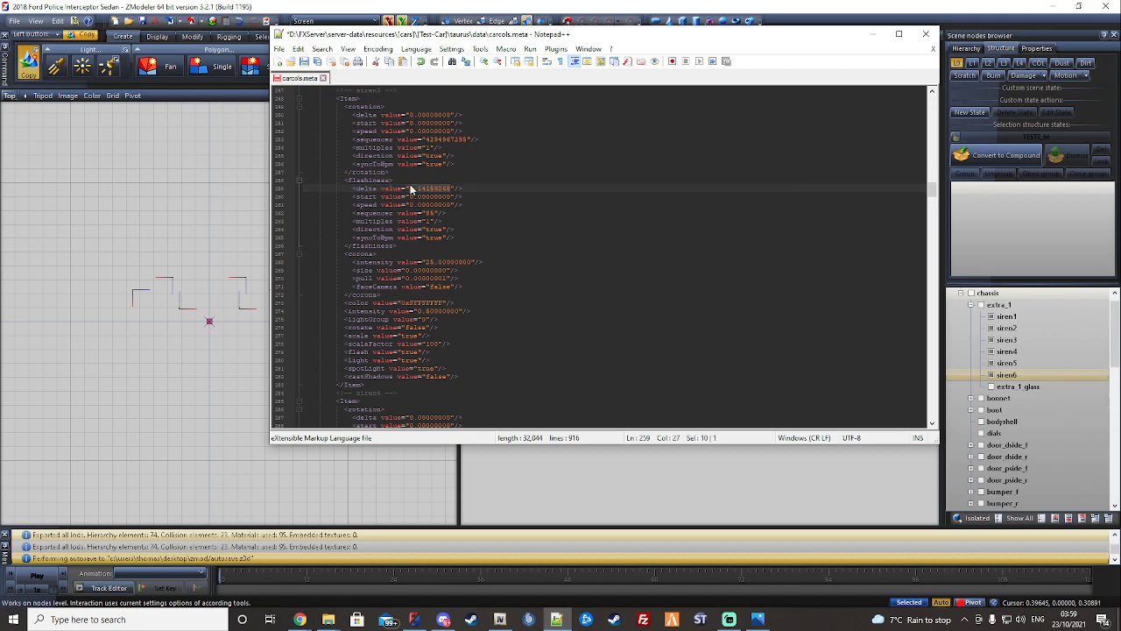
scroll(543, 270, "down", 5)
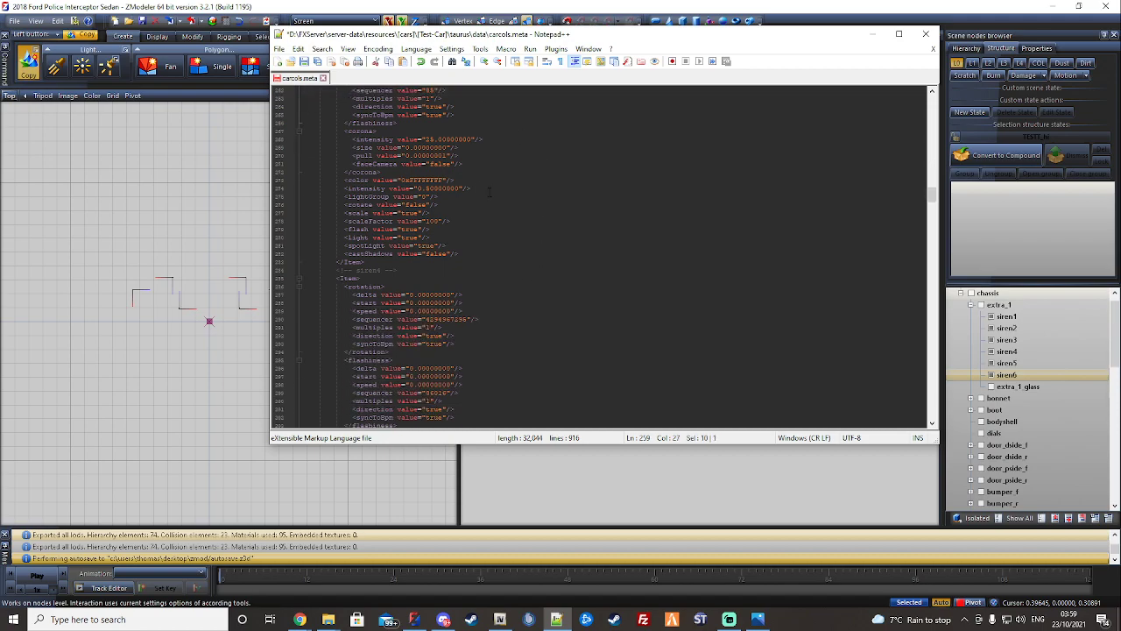
- Set the delta value in siren4's flashiness block to the copied 3.14159265
scroll(479, 350, "down", 1)
left_click_drag(453, 343, 409, 343)
key("ctrl+v")
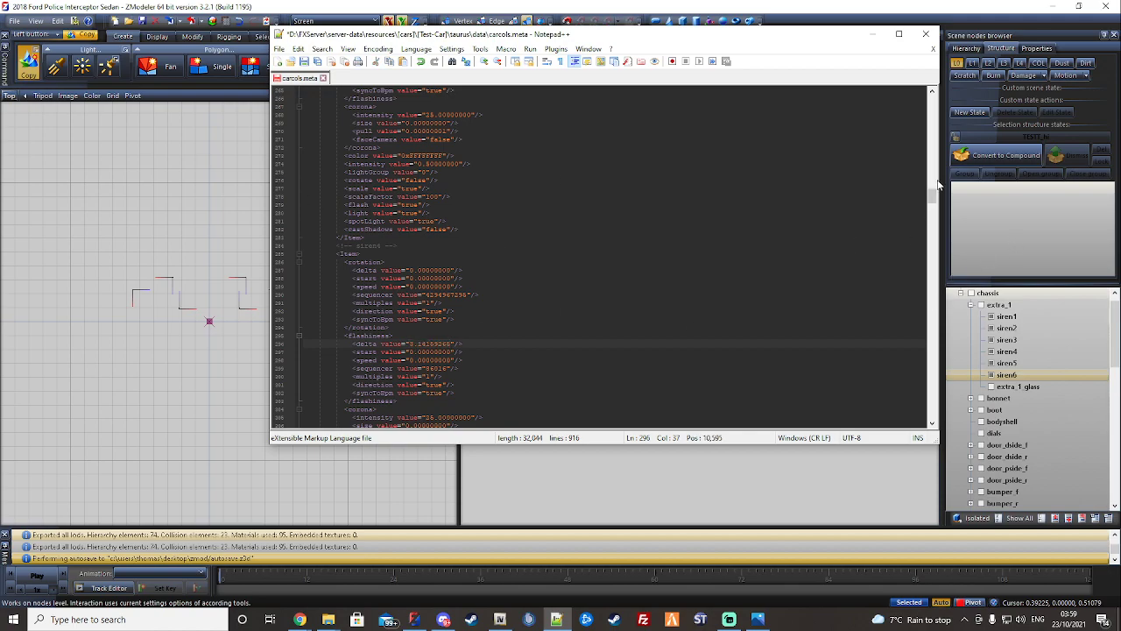
- Go back to the siren1 block in carcols.meta and copy its color value 0xFF0000FF
left_click_drag(931, 194, 926, 157)
scroll(905, 185, "down", 1)
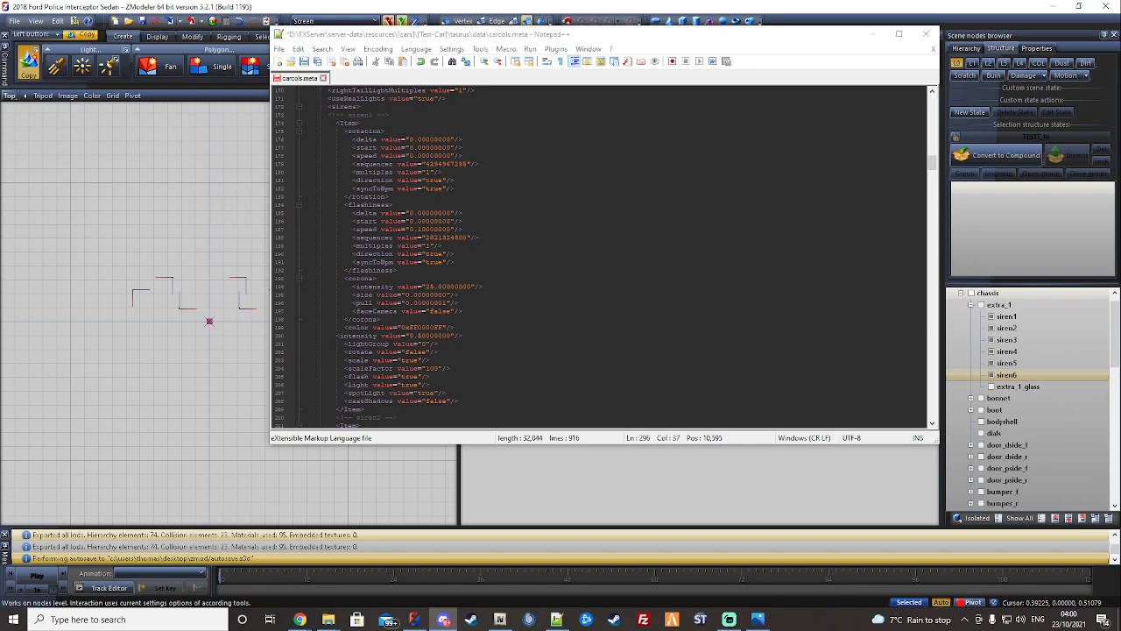
double_click(417, 326)
key("ctrl+c")
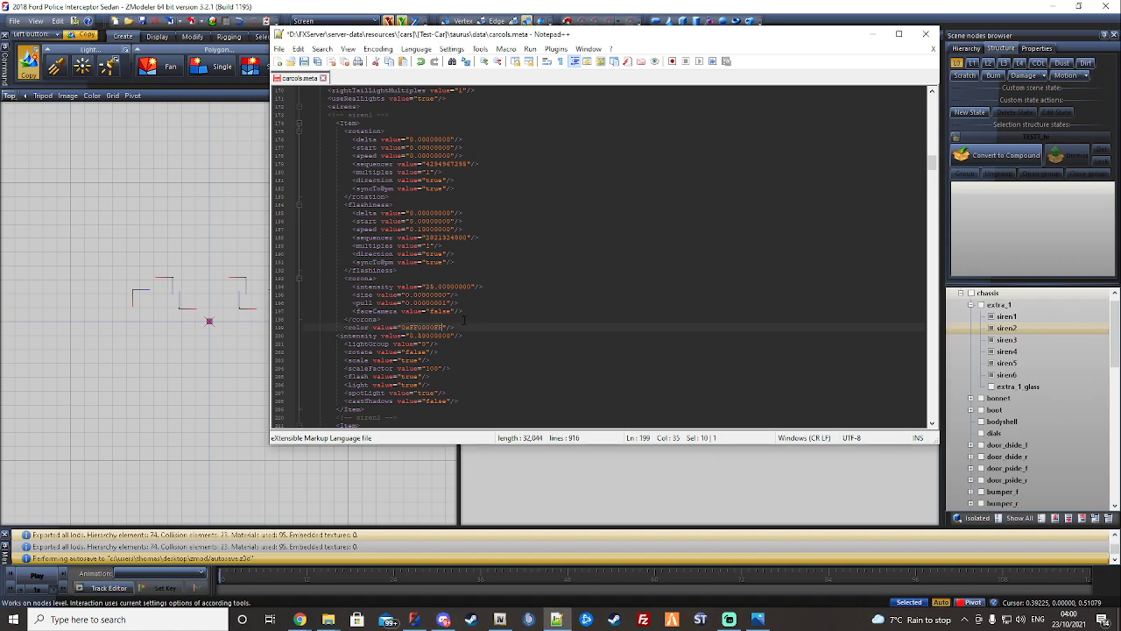
key("Right")
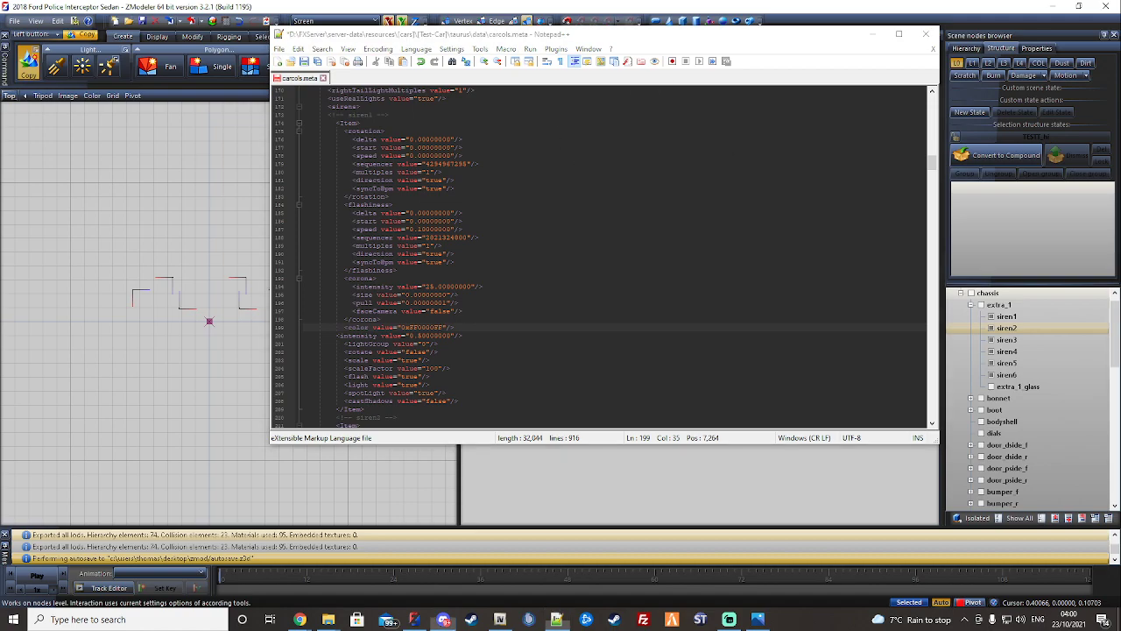
- Set the color value to 0xFFFF0000 in both the siren2 and siren3 blocks
scroll(605, 258, "down", 6)
scroll(604, 257, "down", 7)
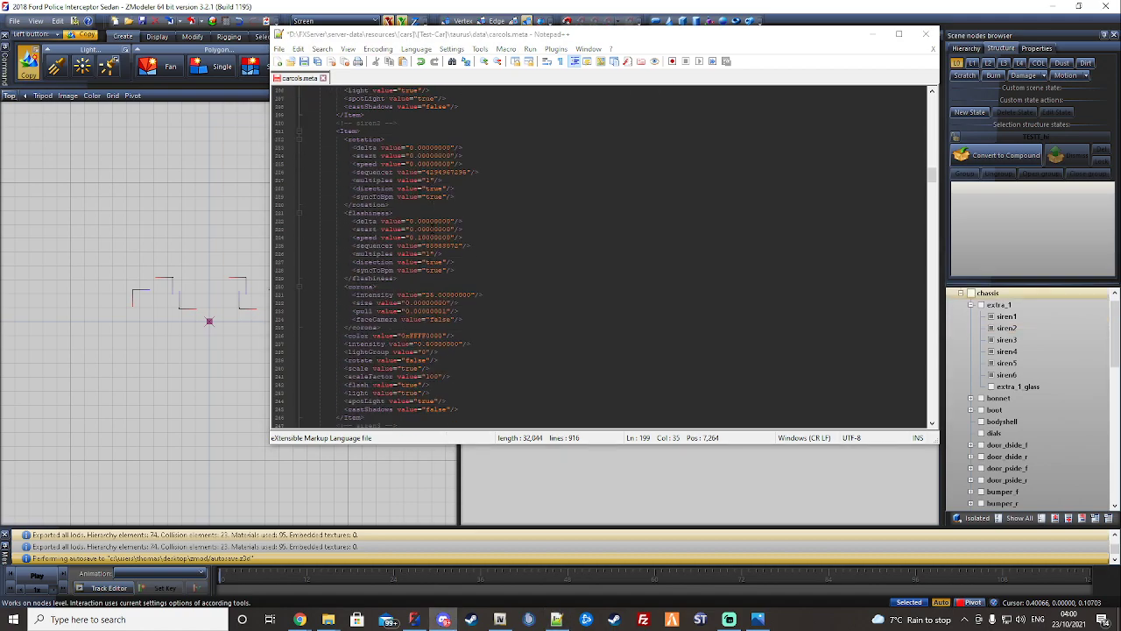
double_click(421, 310)
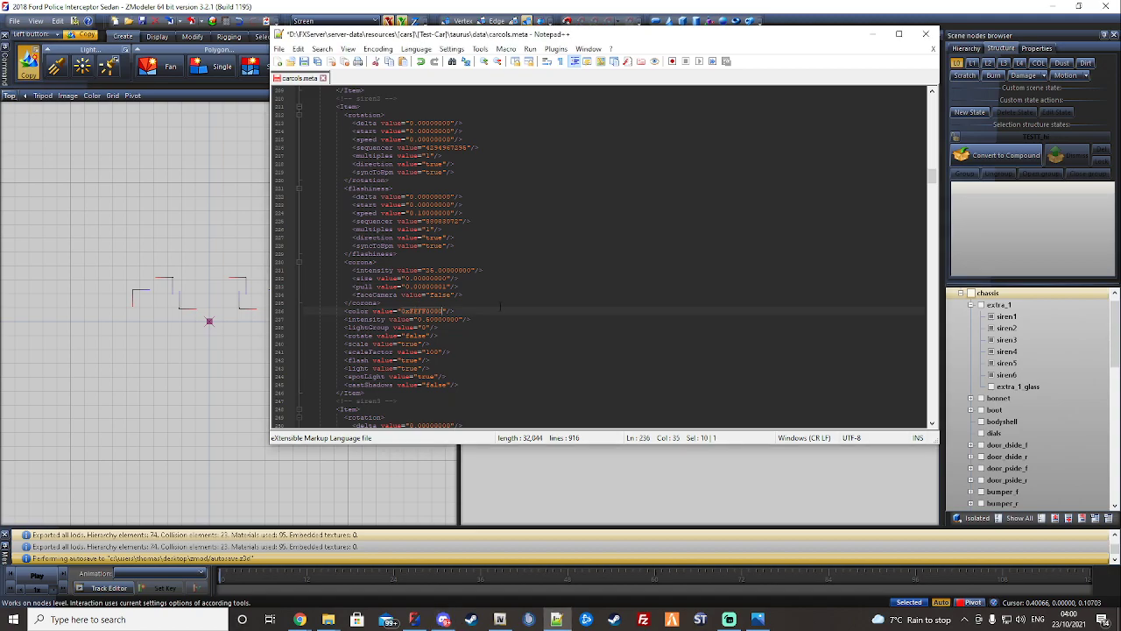
type("0xFFFF0000")
scroll(573, 248, "down", 9)
scroll(421, 215, "down", 2)
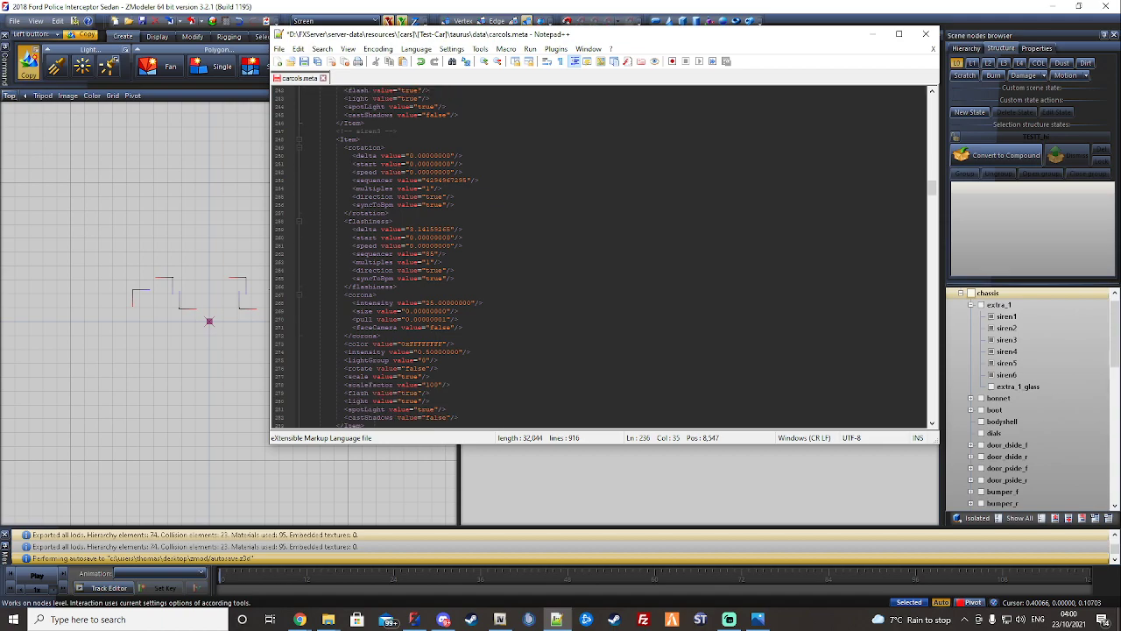
double_click(419, 343)
type("0xFFFF0000")
- Set the color value in the siren4 block to the copied 0xFF0000FF
scroll(473, 325, "down", 11)
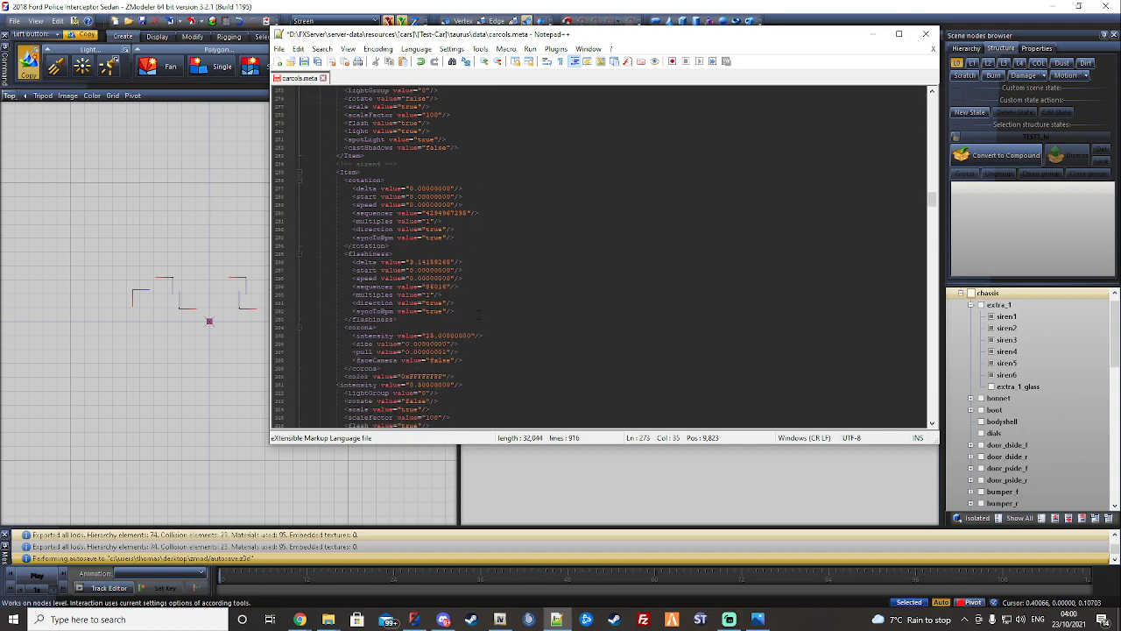
scroll(473, 326, "down", 2)
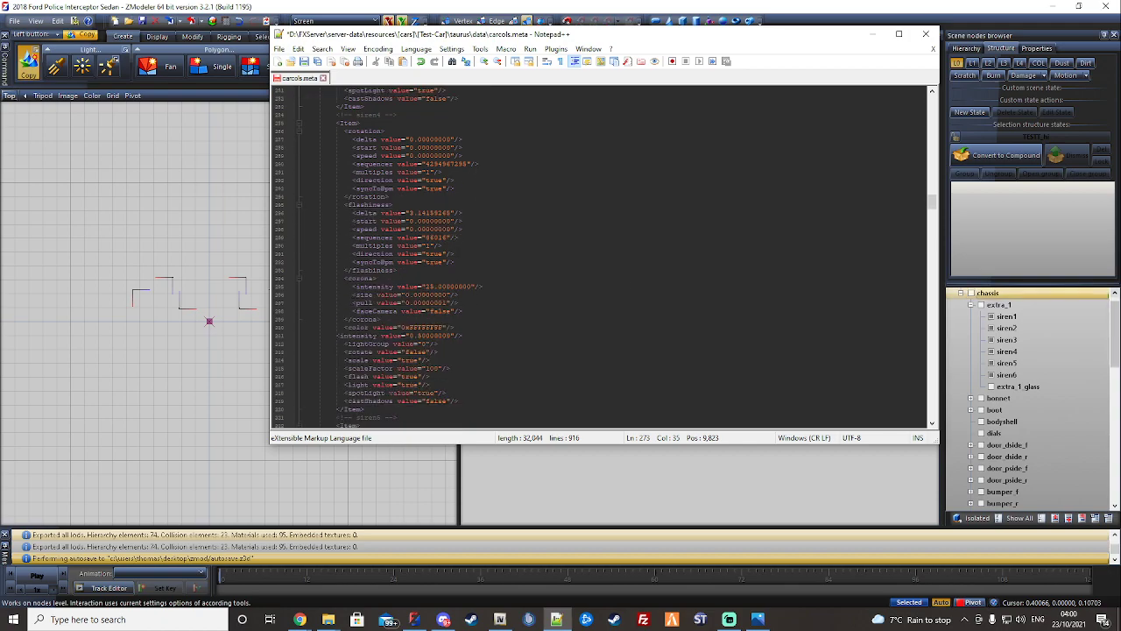
double_click(418, 326)
key("ctrl+v")
- Review the flashiness delta and color values in the siren5 and siren6 blocks, and return to the siren4 block
scroll(466, 324, "down", 10)
left_click_drag(468, 270, 305, 270)
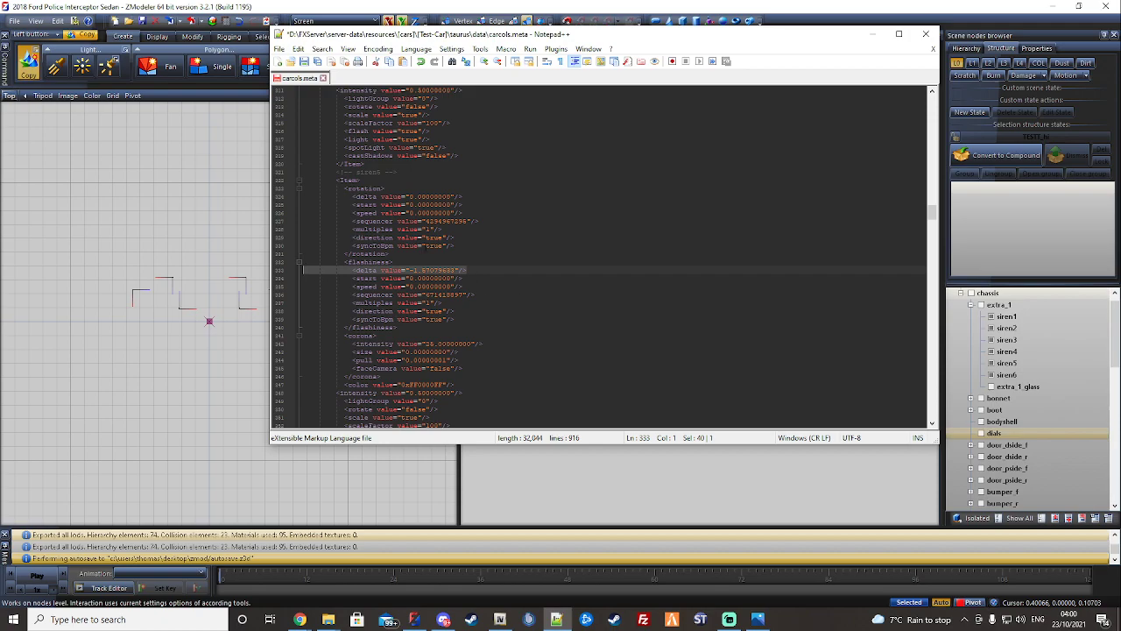
scroll(689, 277, "down", 2)
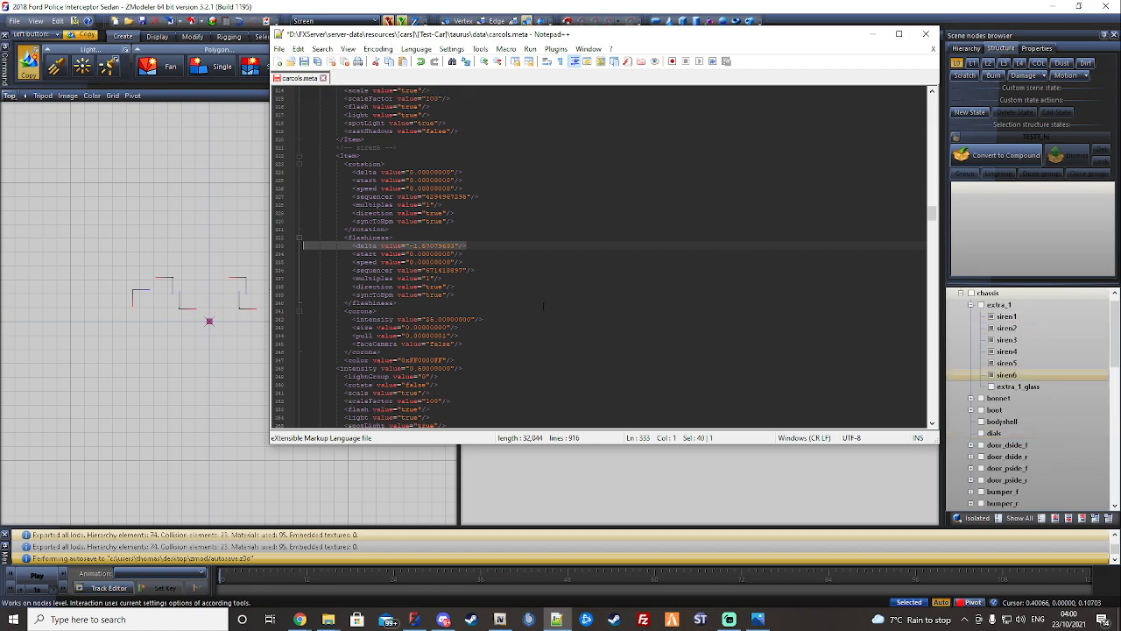
double_click(416, 335)
scroll(515, 267, "down", 10)
scroll(514, 268, "down", 2)
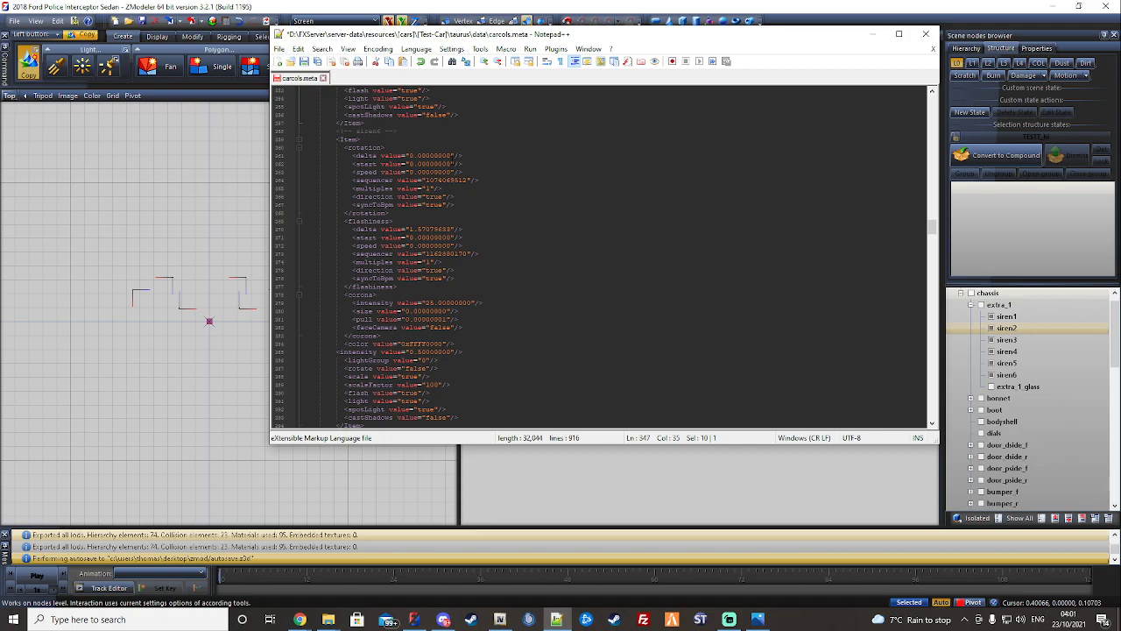
scroll(604, 258, "down", 13)
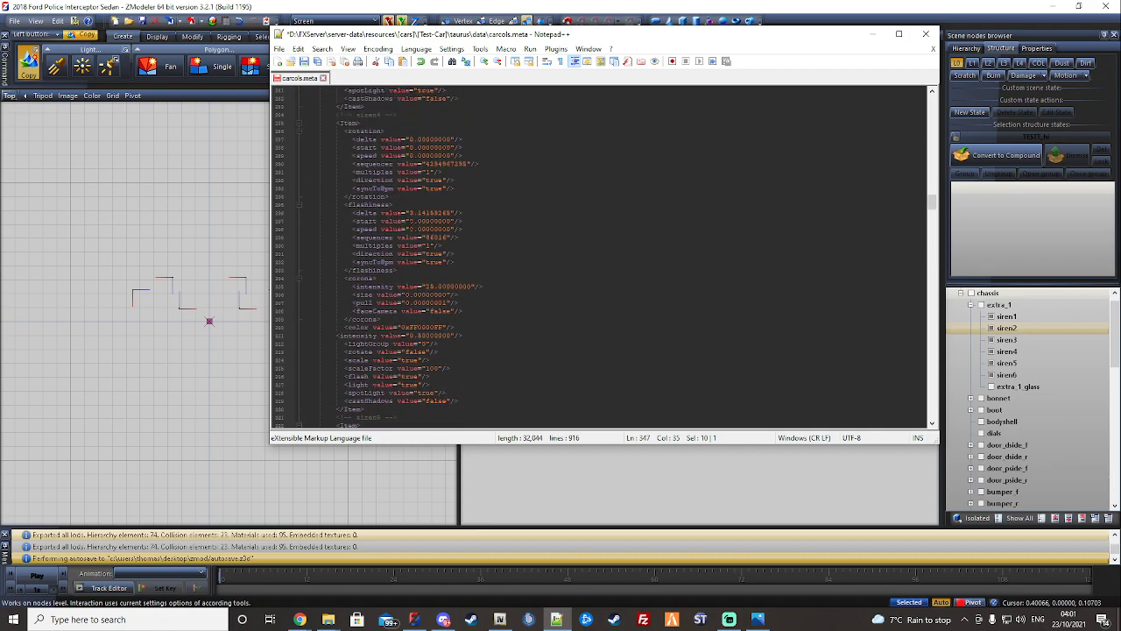
- Switch to ZModeler, examine the siren axes' directions in the top view, and return to carcols.meta in Notepad++
left_click(198, 170)
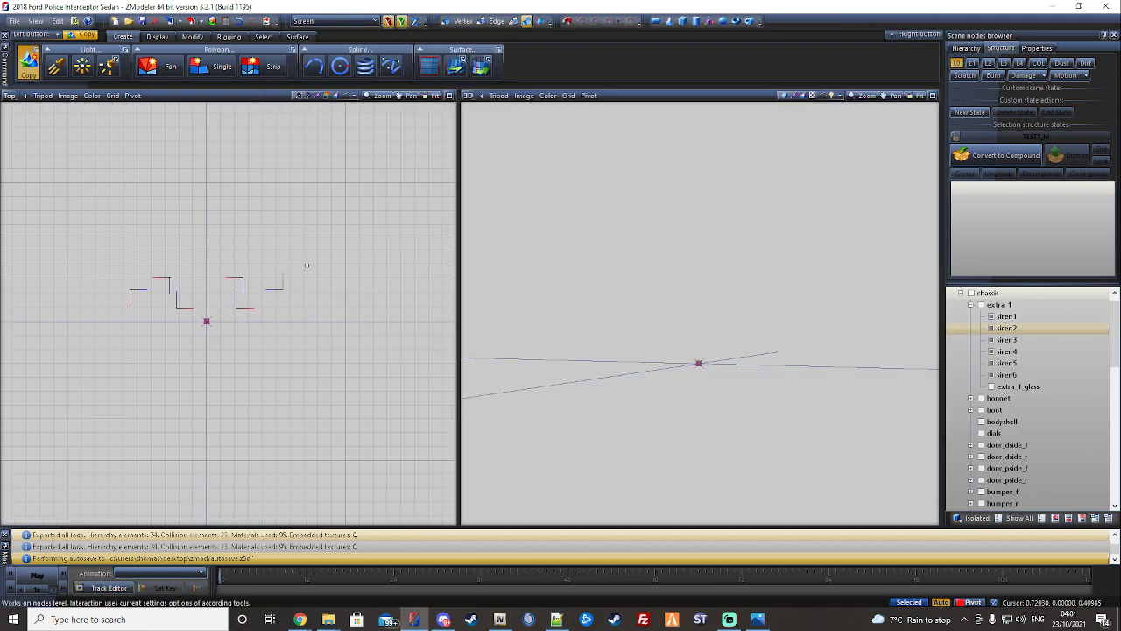
left_click_drag(151, 301, 102, 274, "shift")
left_click_drag(294, 302, 271, 241, "shift")
left_click_drag(280, 136, 232, 119, "shift")
left_click(556, 619)
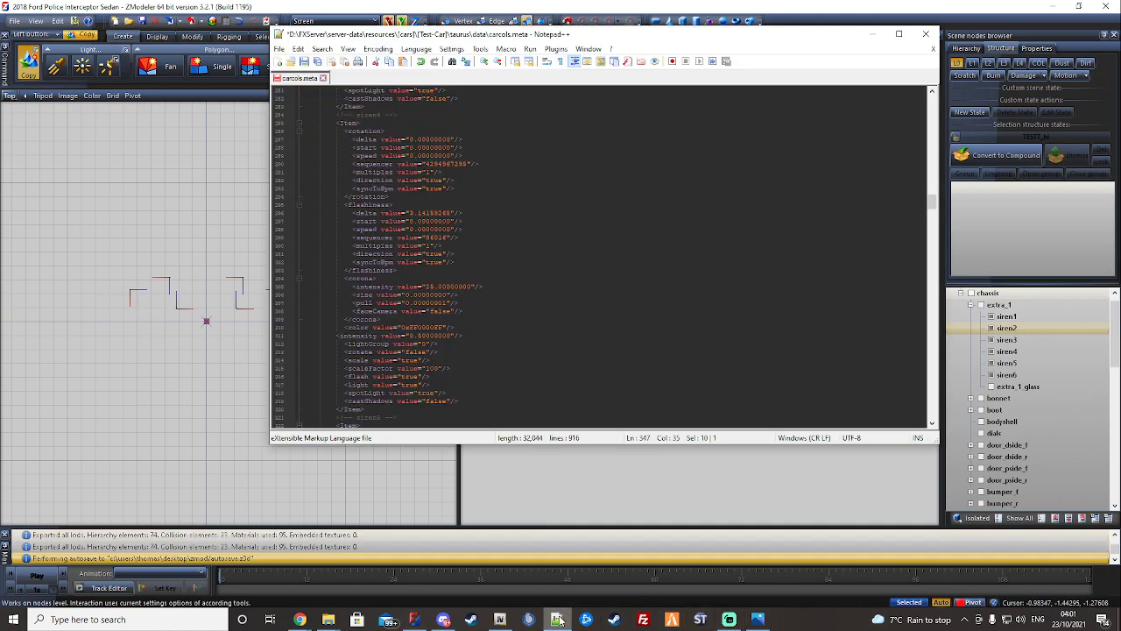
- Check the flashiness delta values of siren5 and siren6 against the siren nodes, and save carcols.meta
left_click(1037, 352)
left_click(1036, 363)
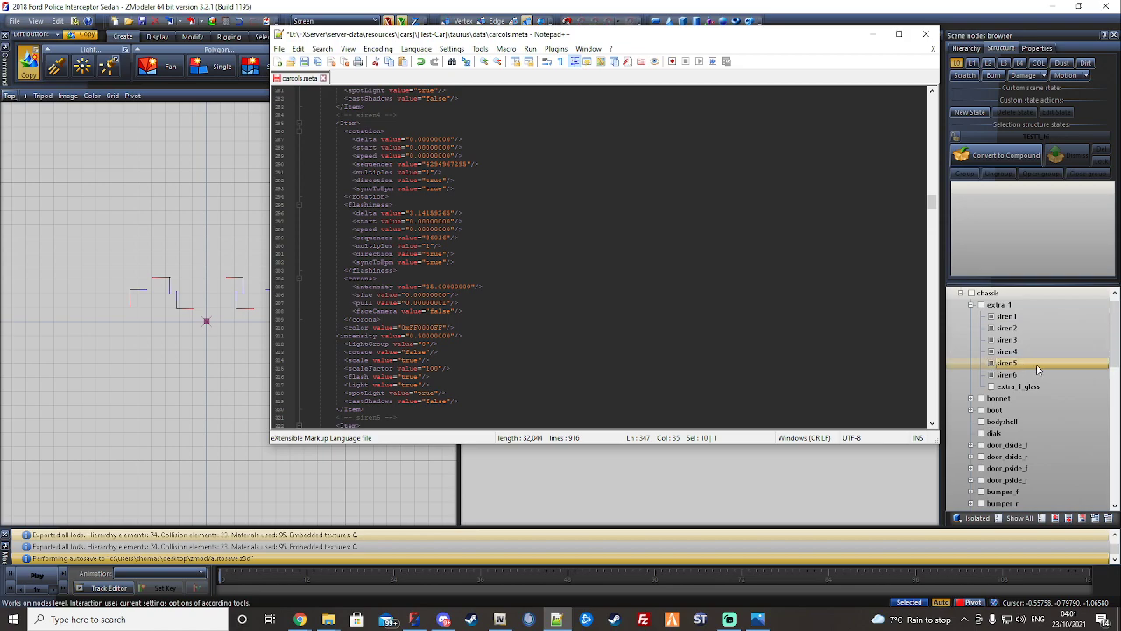
scroll(604, 256, "down", 11)
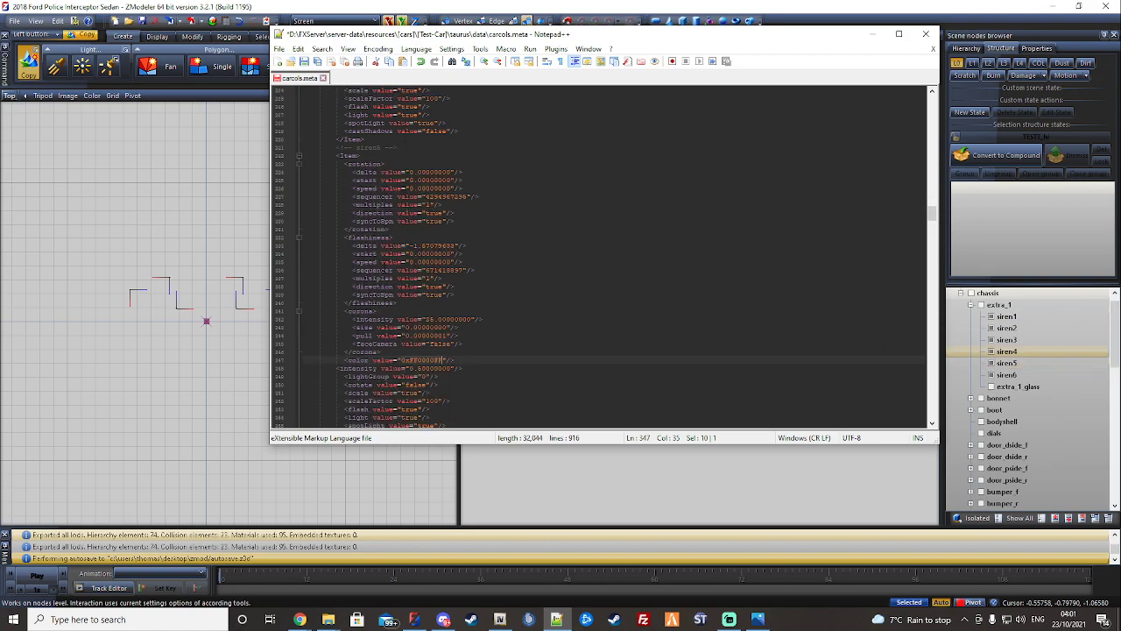
left_click_drag(349, 237, 391, 238)
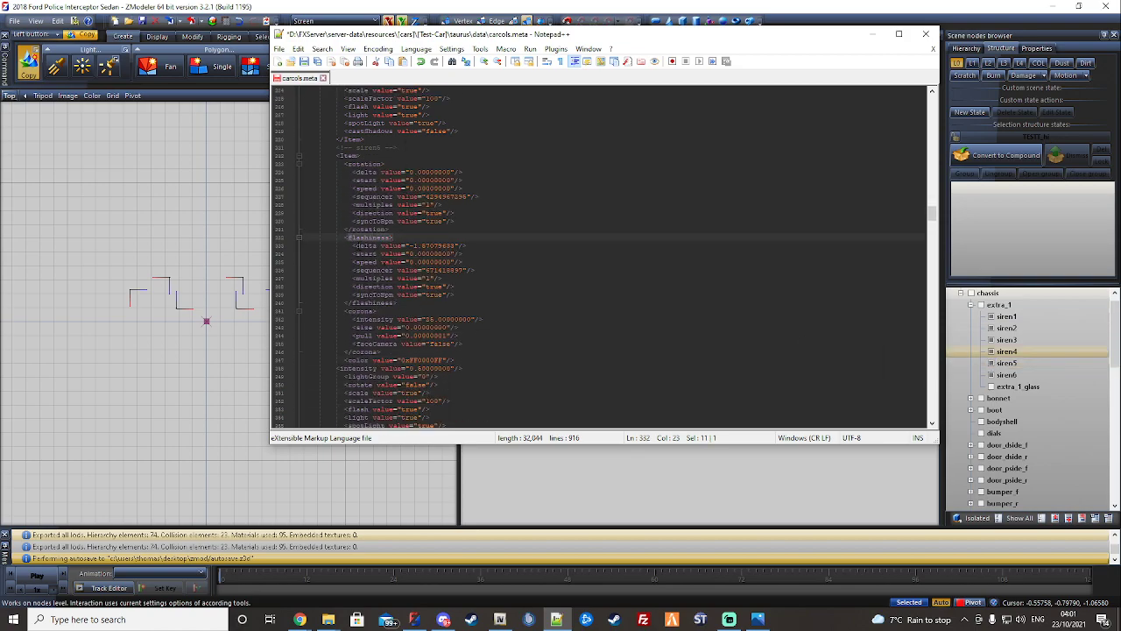
left_click_drag(407, 246, 461, 246)
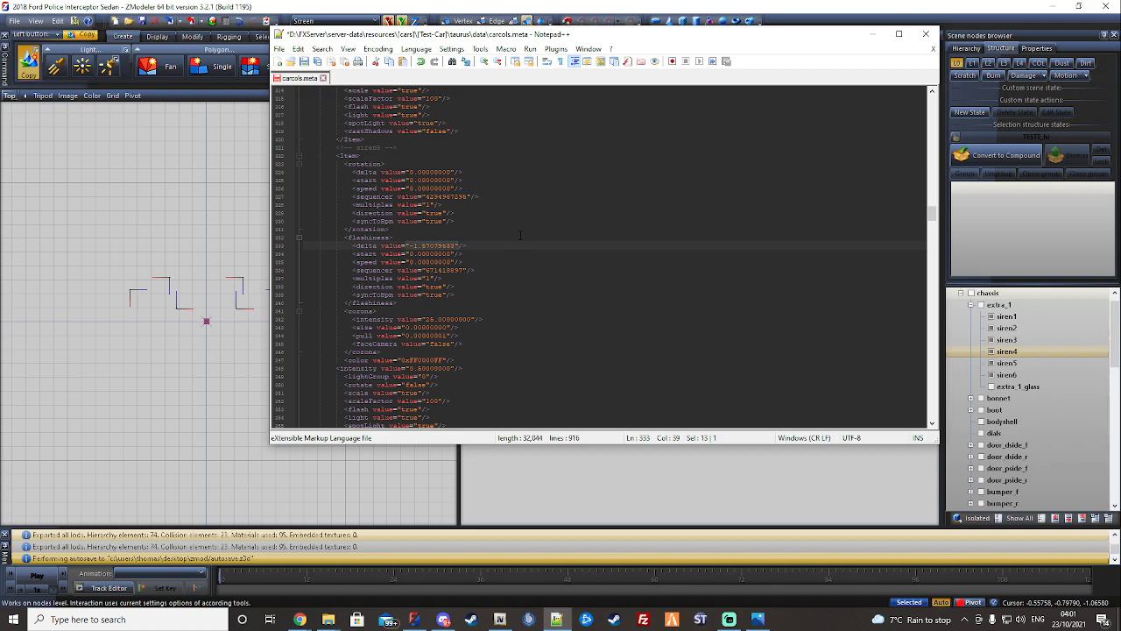
scroll(519, 241, "down", 11)
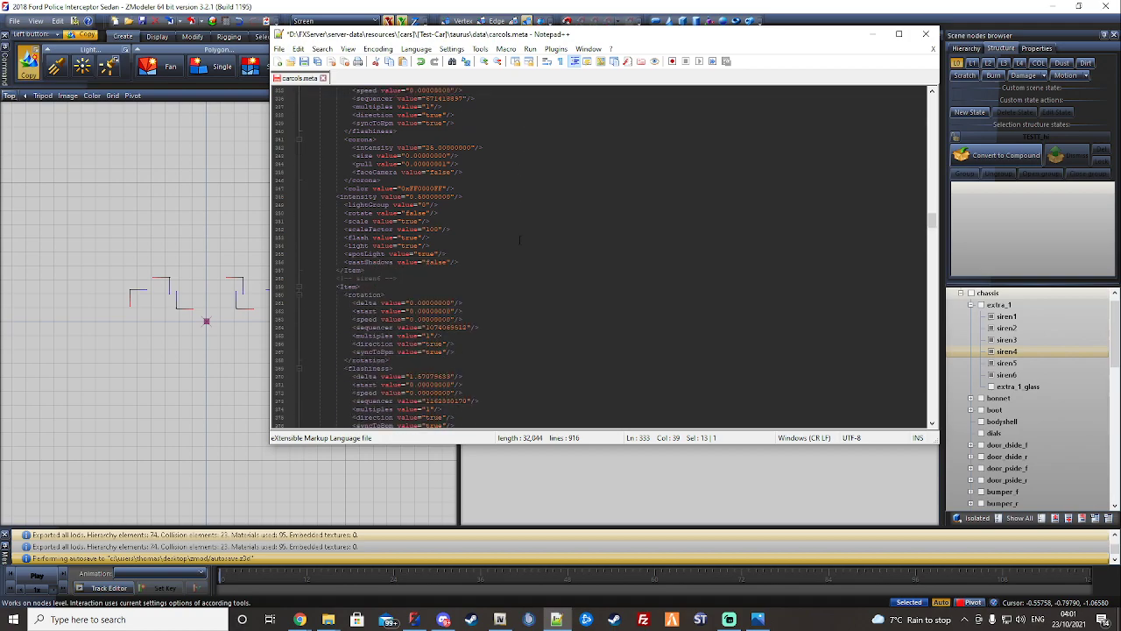
left_click(407, 277)
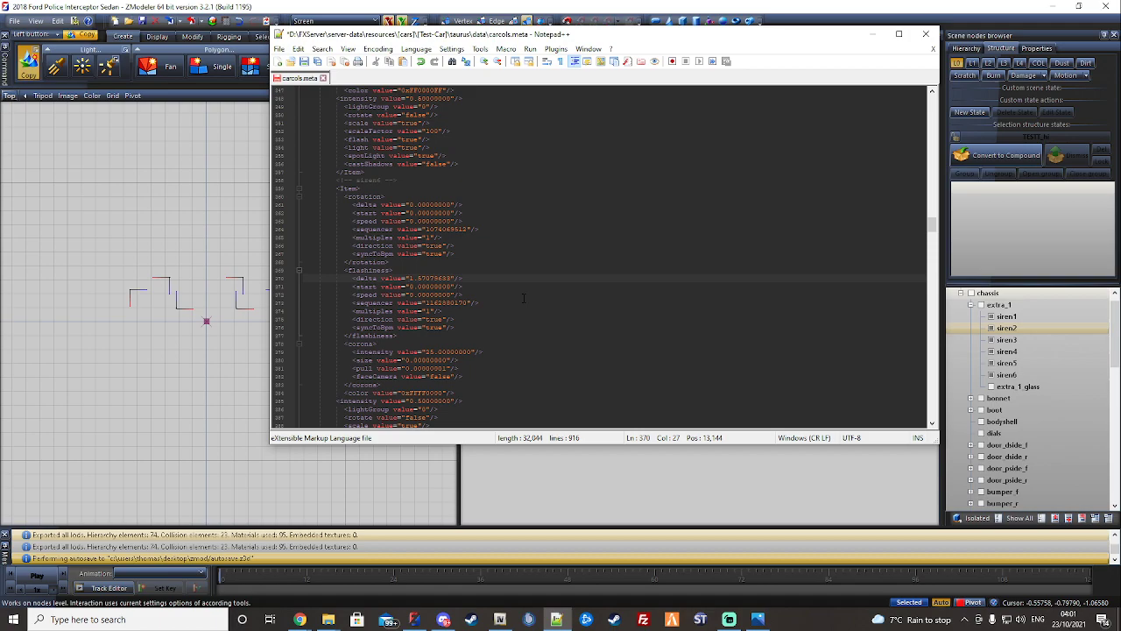
left_click(305, 63)
- Bring up the taurus data folder in File Explorer and move its window to the other monitor
left_click(186, 543)
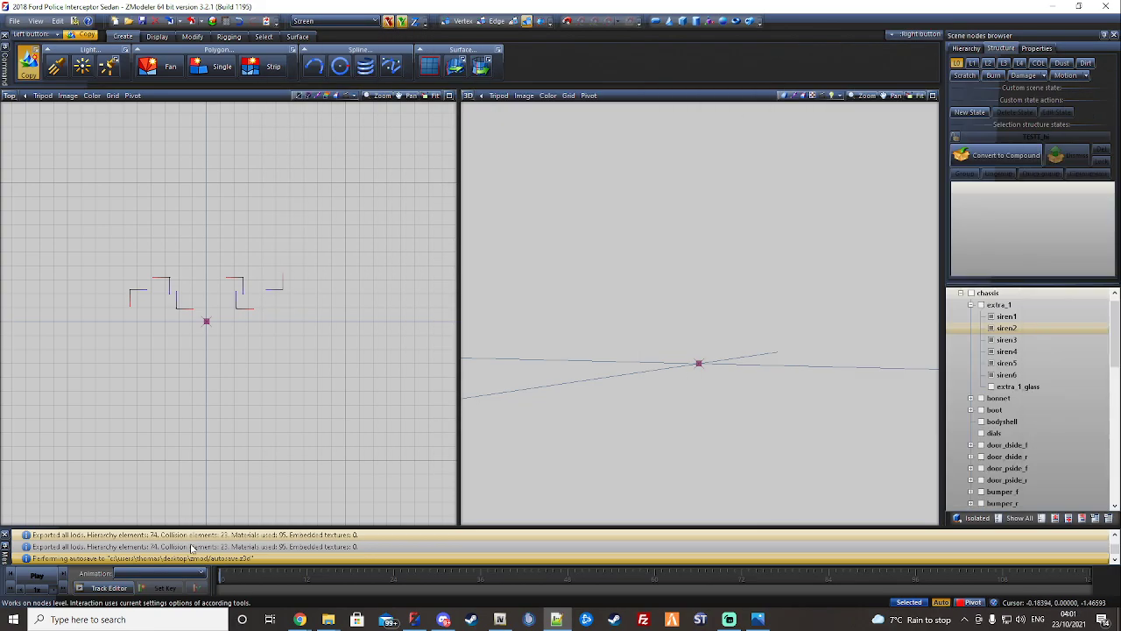
mouse_move(328, 619)
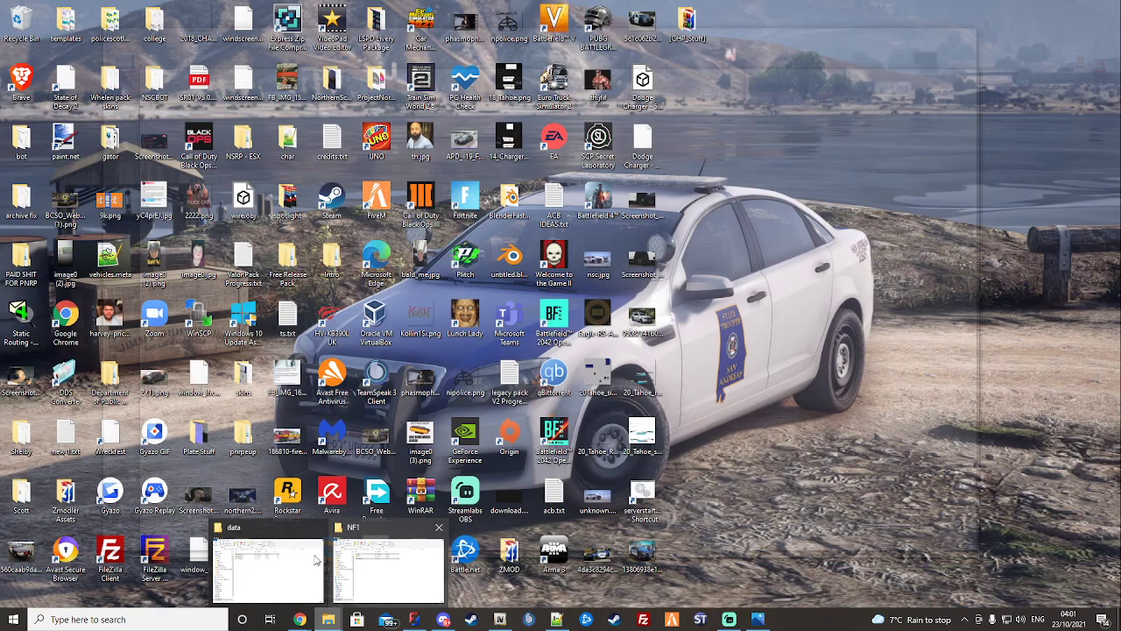
left_click(300, 555)
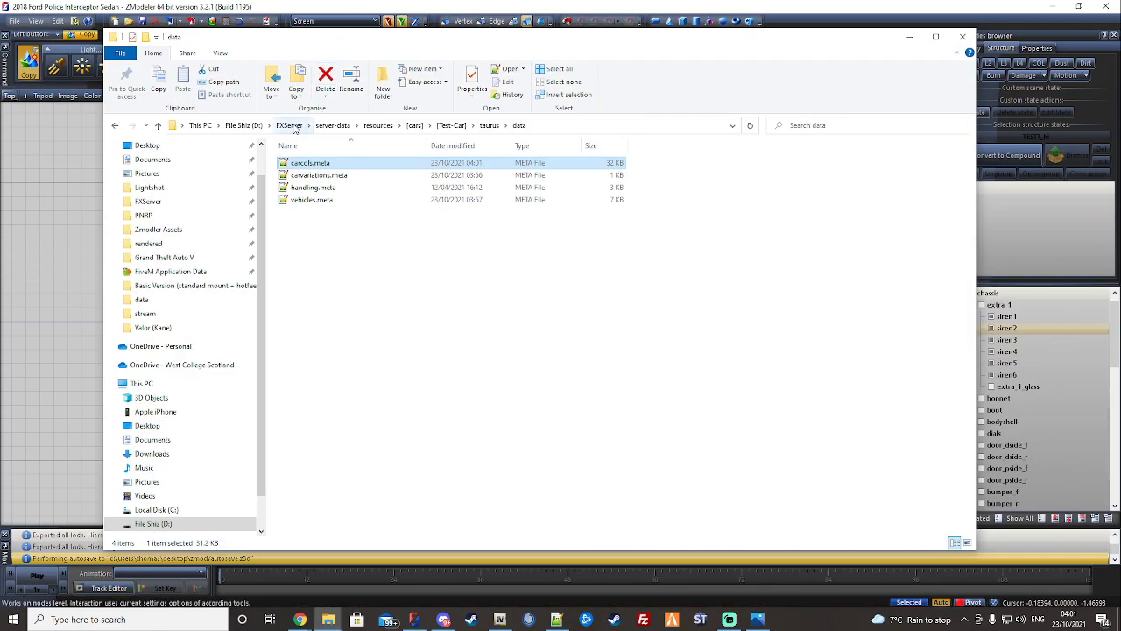
left_click_drag(307, 37, 1120, 57)
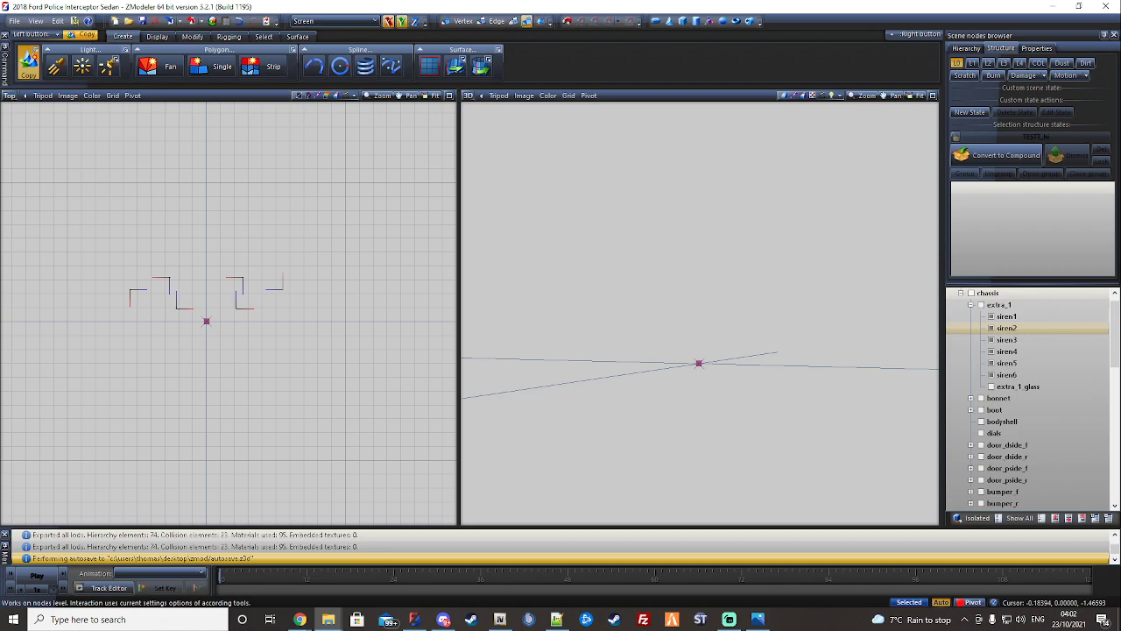
left_click_drag(401, 48, 1120, 123)
- Start FiveM and connect to the local DESKTOP server offered on its home page
left_click(671, 619)
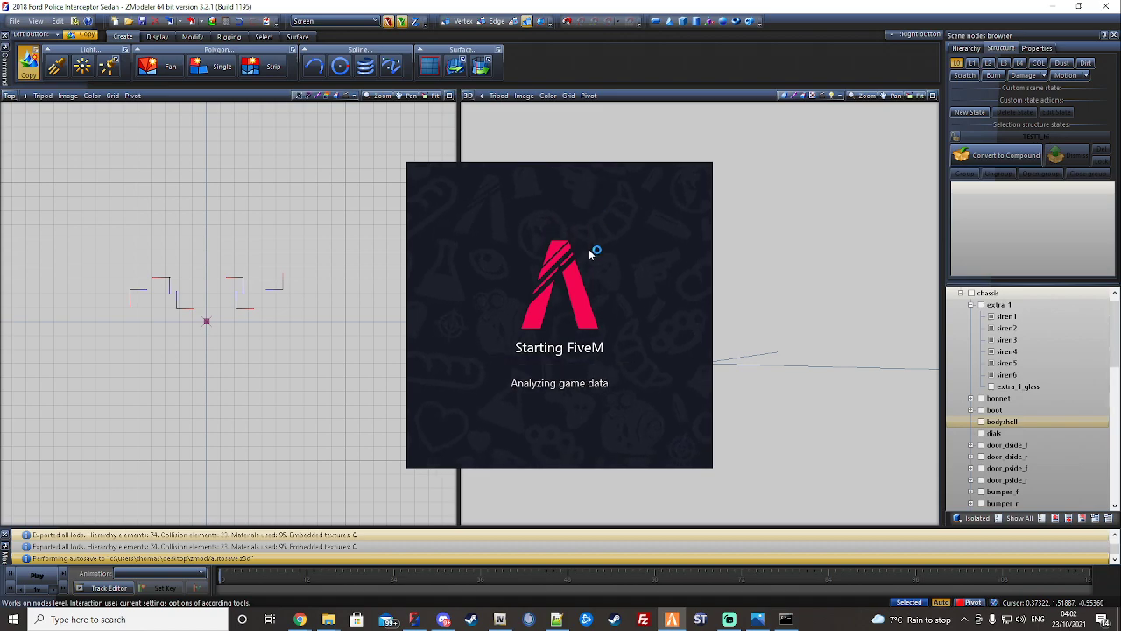
mouse_move(437, 620)
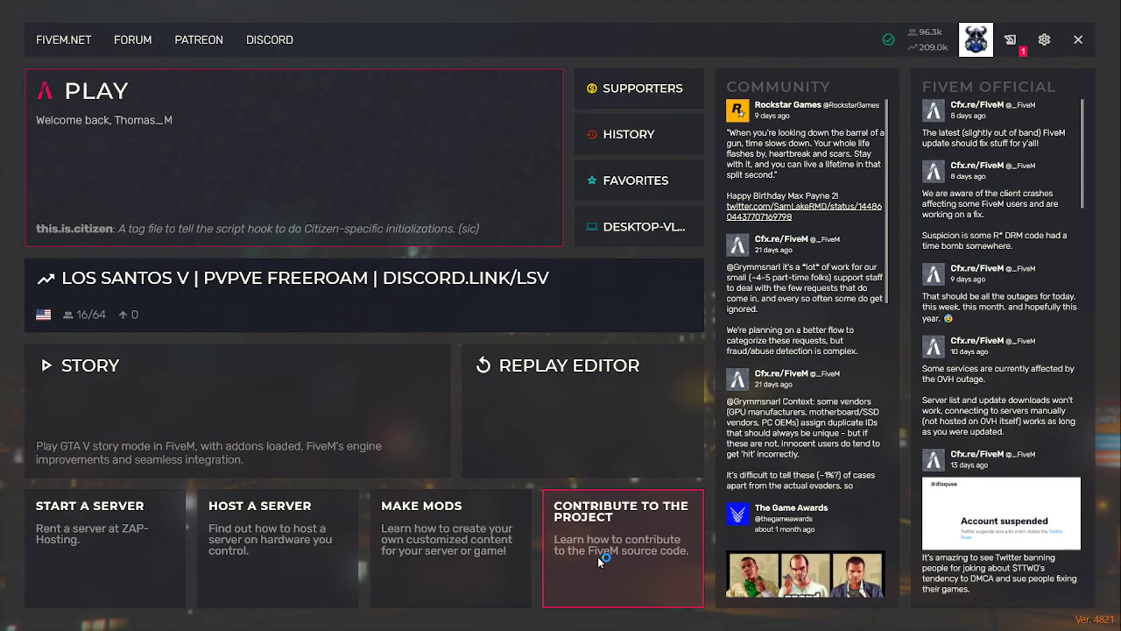
left_click(635, 232)
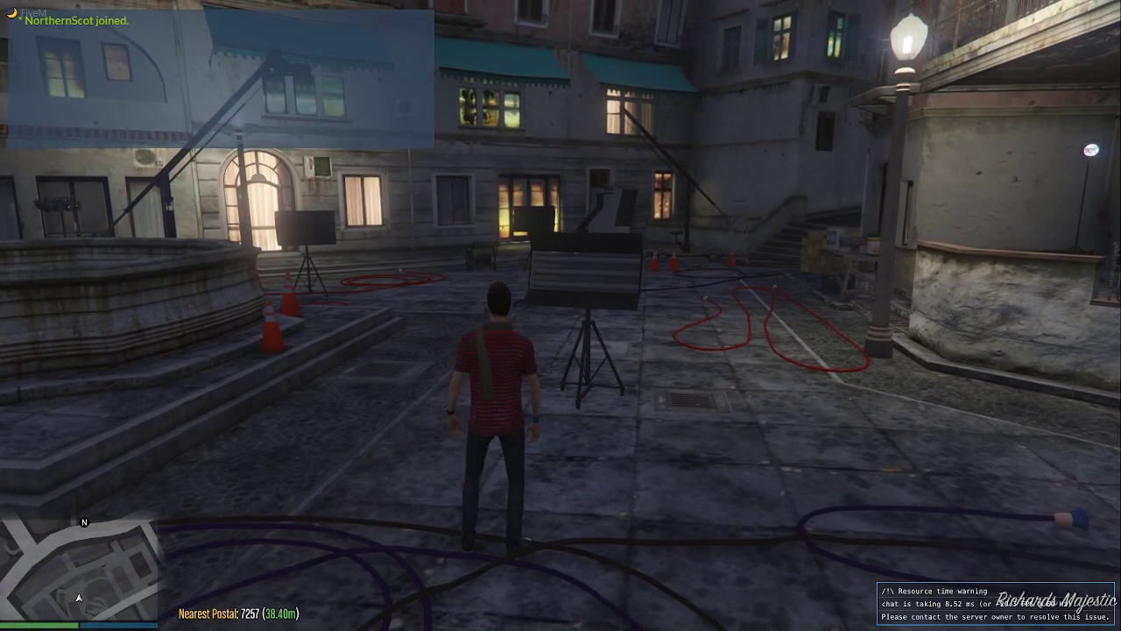
- Open the vMenu vehicle spawner under the vehicle related options
key("w")
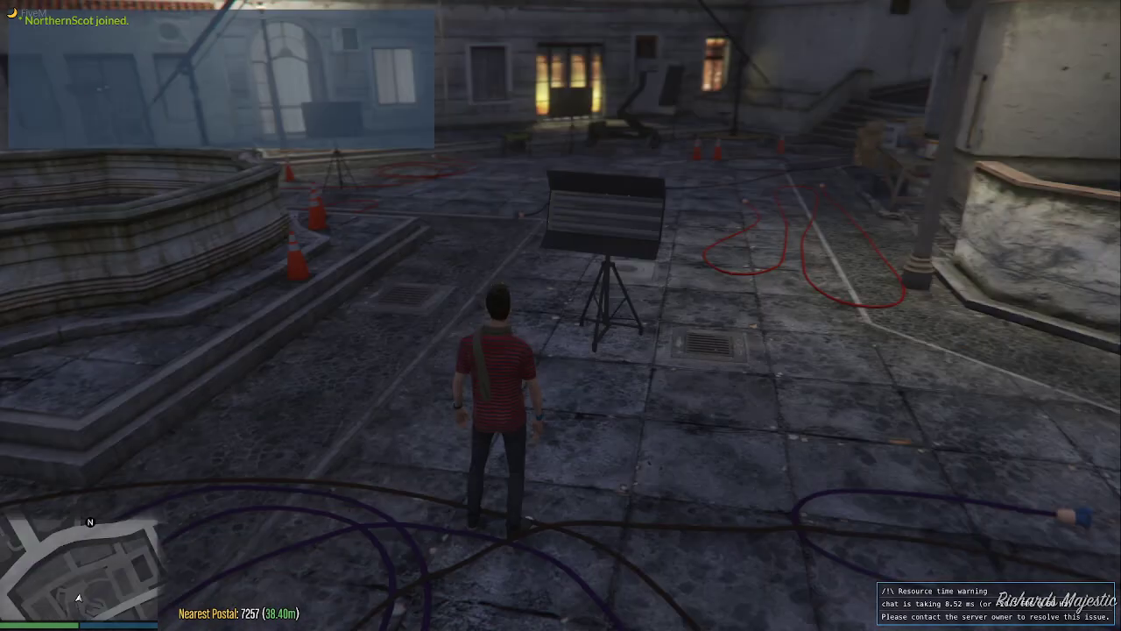
key("m")
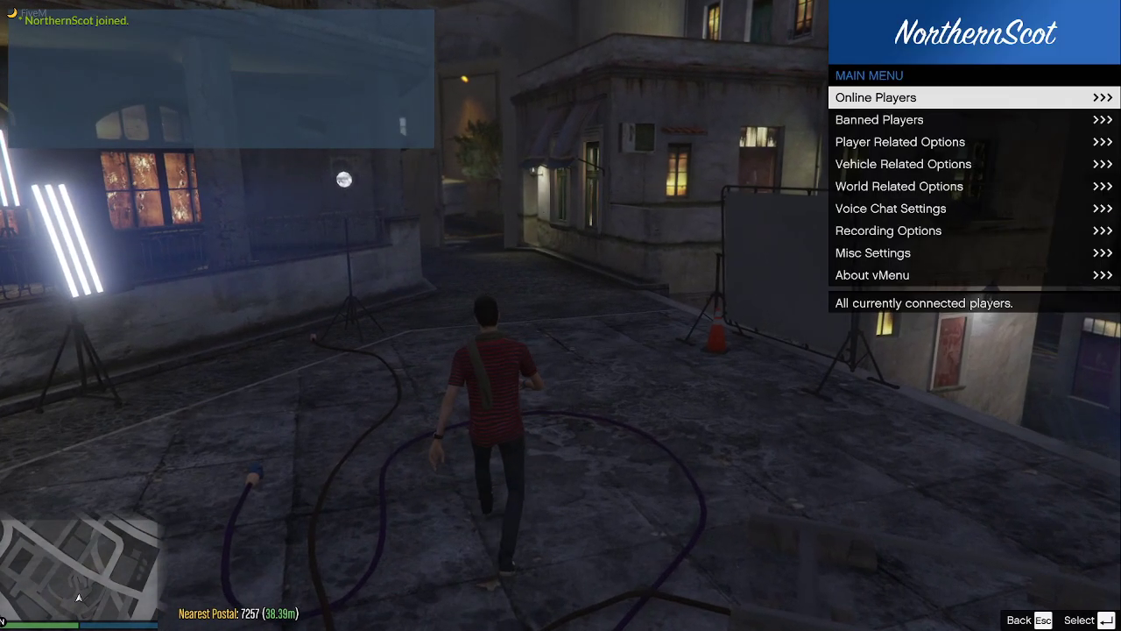
key("Down")
key("Down")
key("Down")
key("Down")
key("Up")
key("Return")
key("Down")
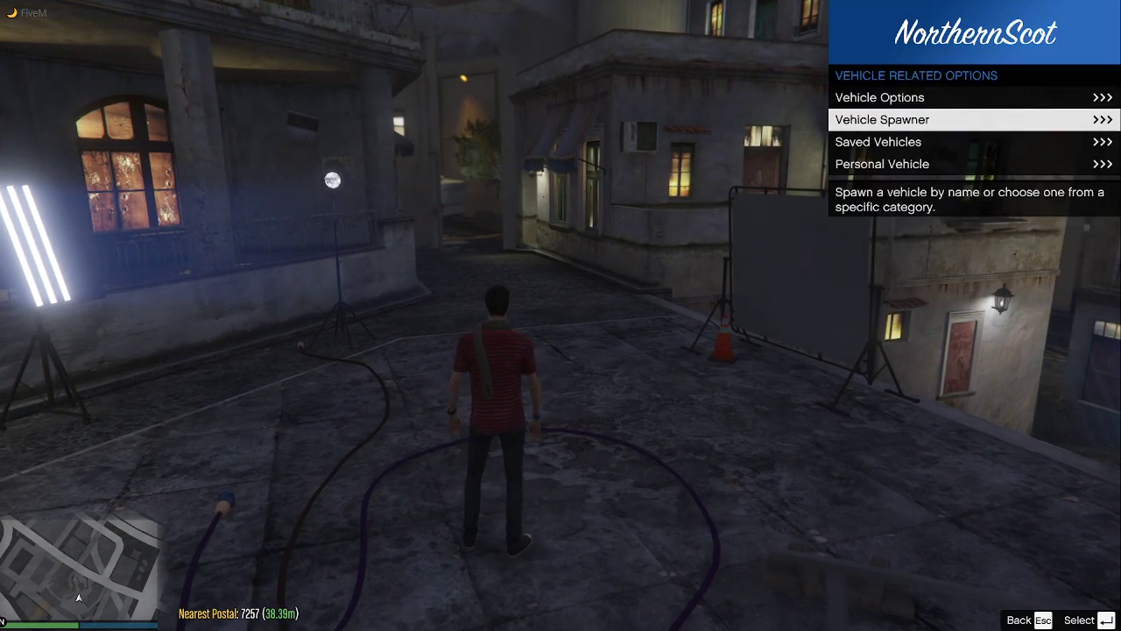
key("Return")
- Try to spawn a vehicle by the model name TESTT, and leave the vMenu
key("Return")
type("TESTT")
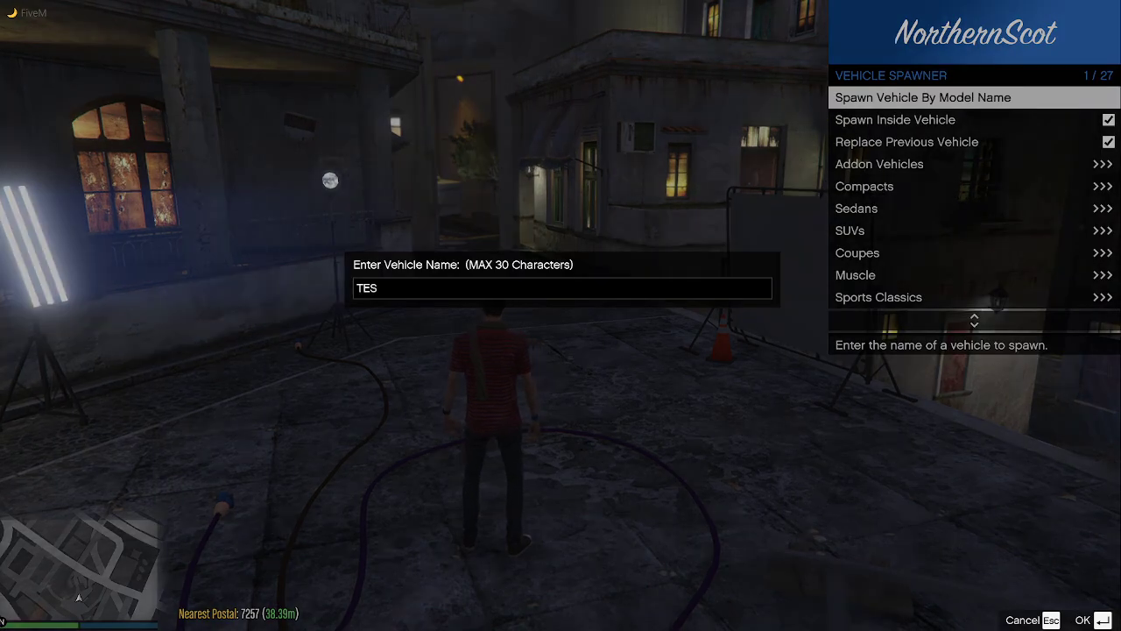
key("Return")
key("BackSpace")
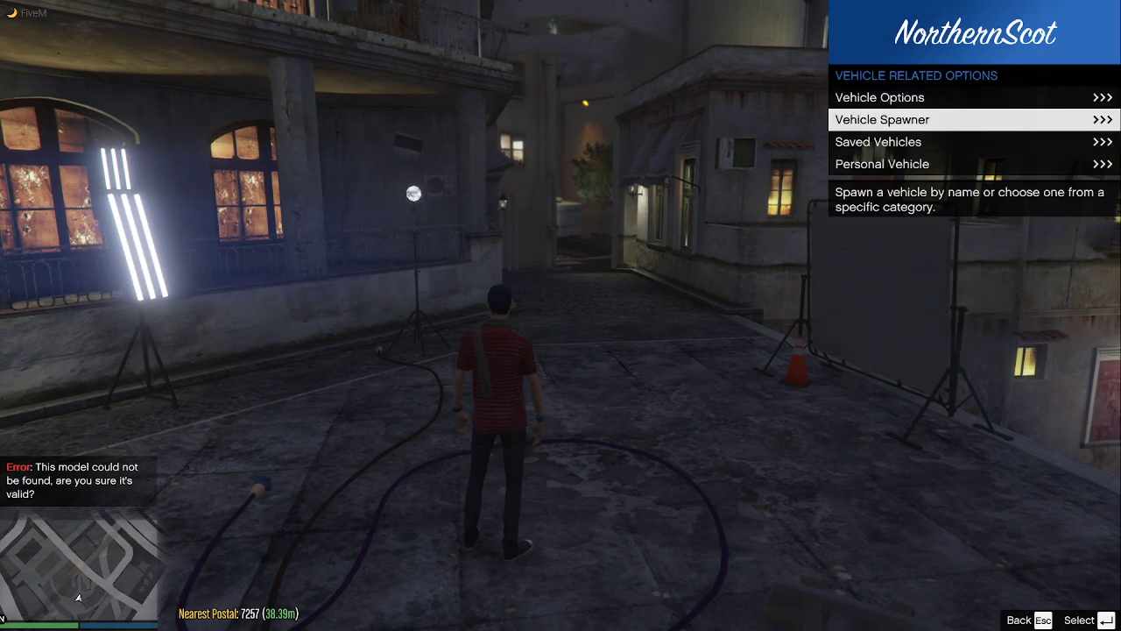
key("BackSpace")
key("BackSpace")
- Quit the game with the console command QUIT, and bring up the server folder's File Explorer window on the other monitor
key("F8")
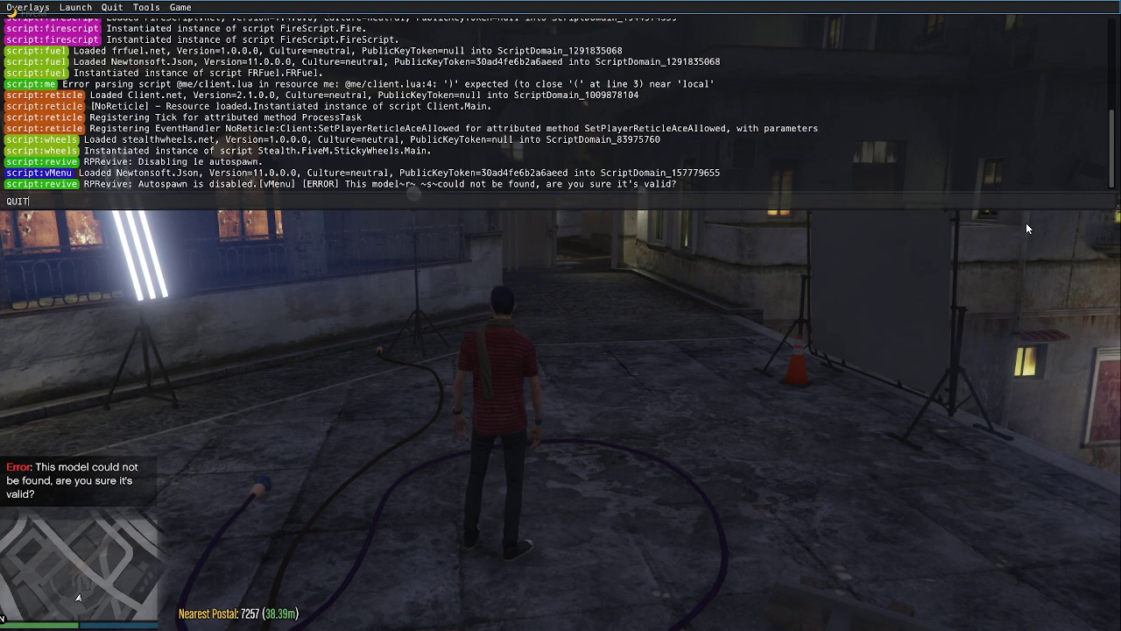
key("alt+Tab")
mouse_move(328, 618)
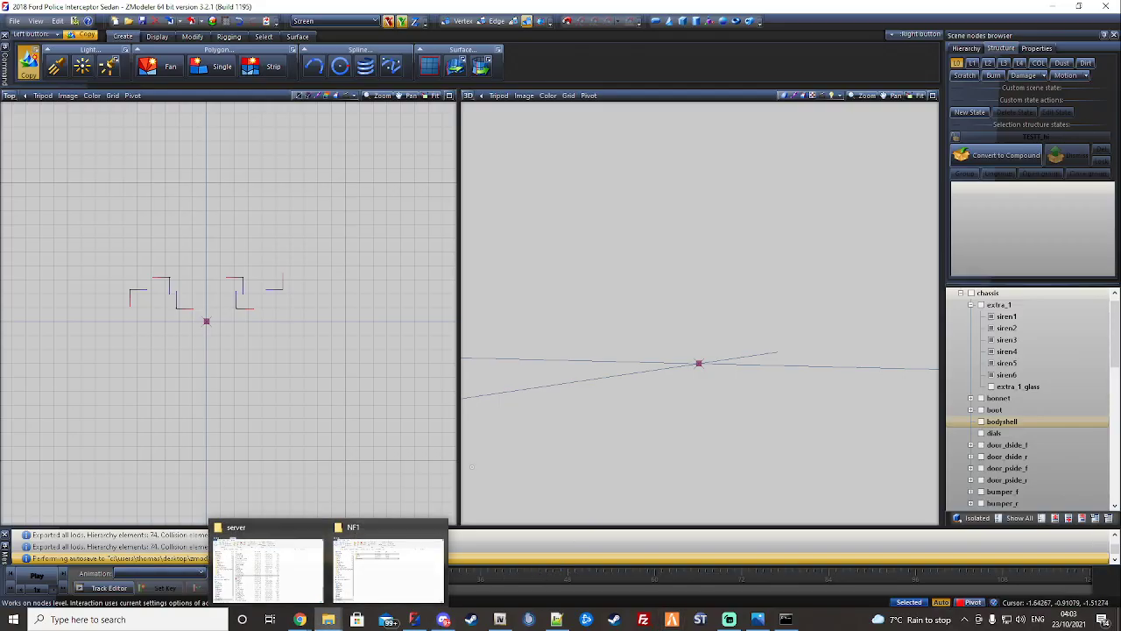
left_click(293, 574)
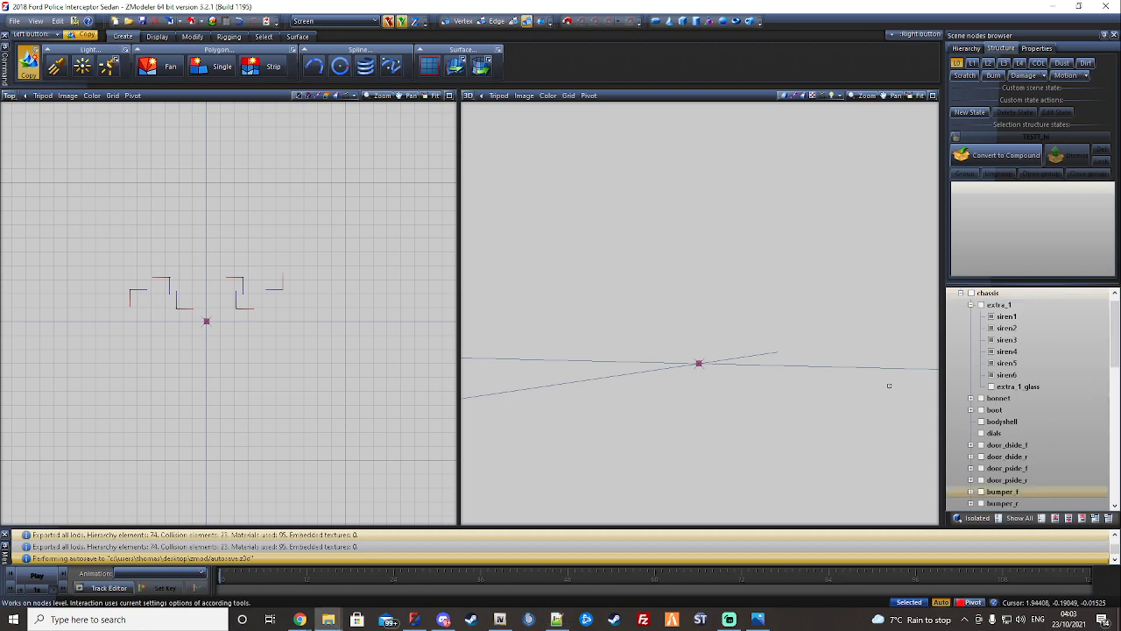
left_click_drag(581, 83, 1120, 114)
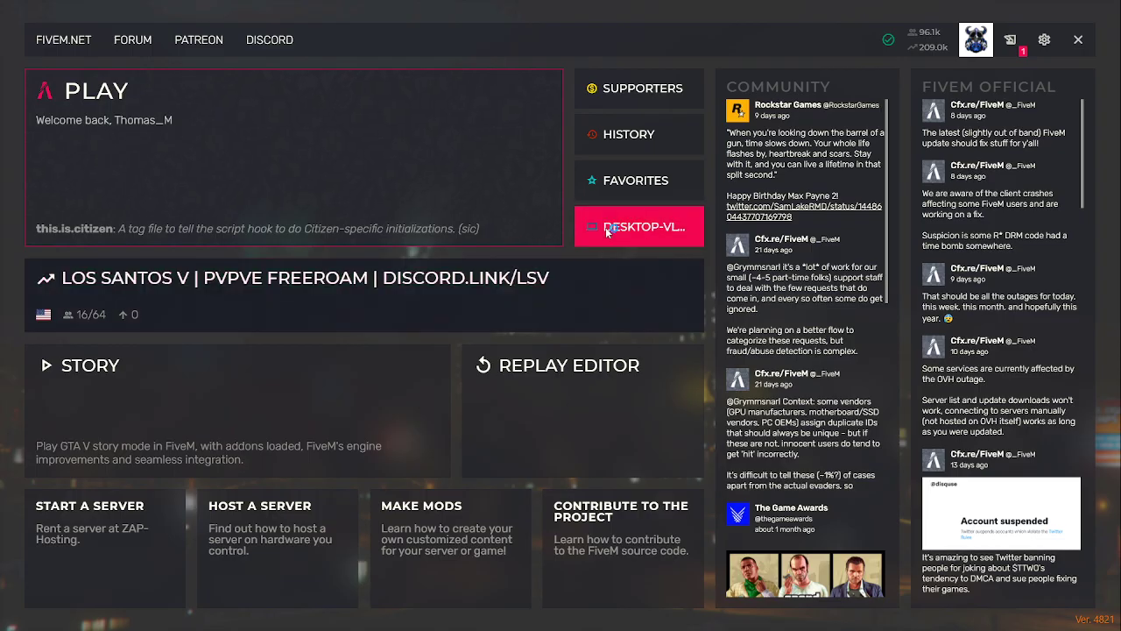
- Try to connect to the local DESKTOP server from the FiveM home page, and close the connection dialog
left_click(606, 226)
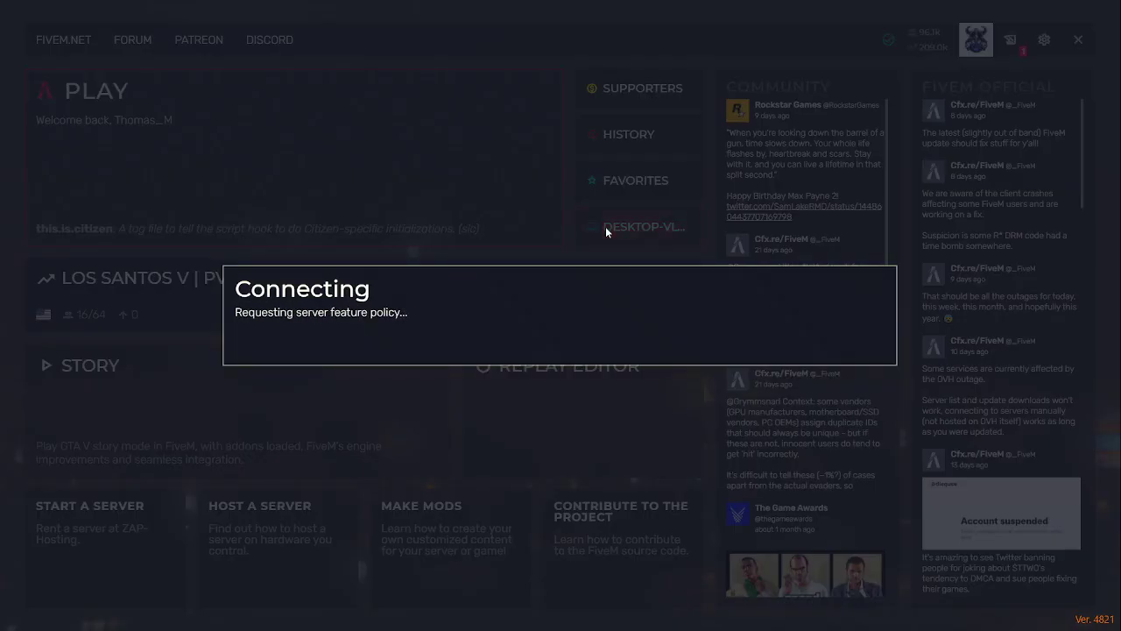
left_click(246, 446)
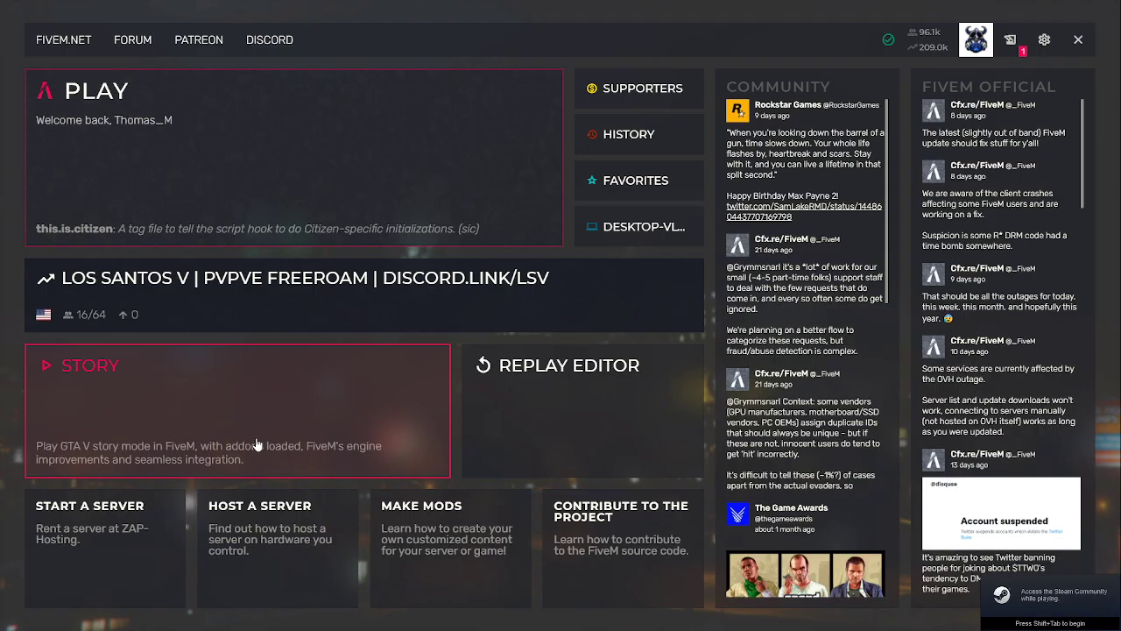
left_click(615, 232)
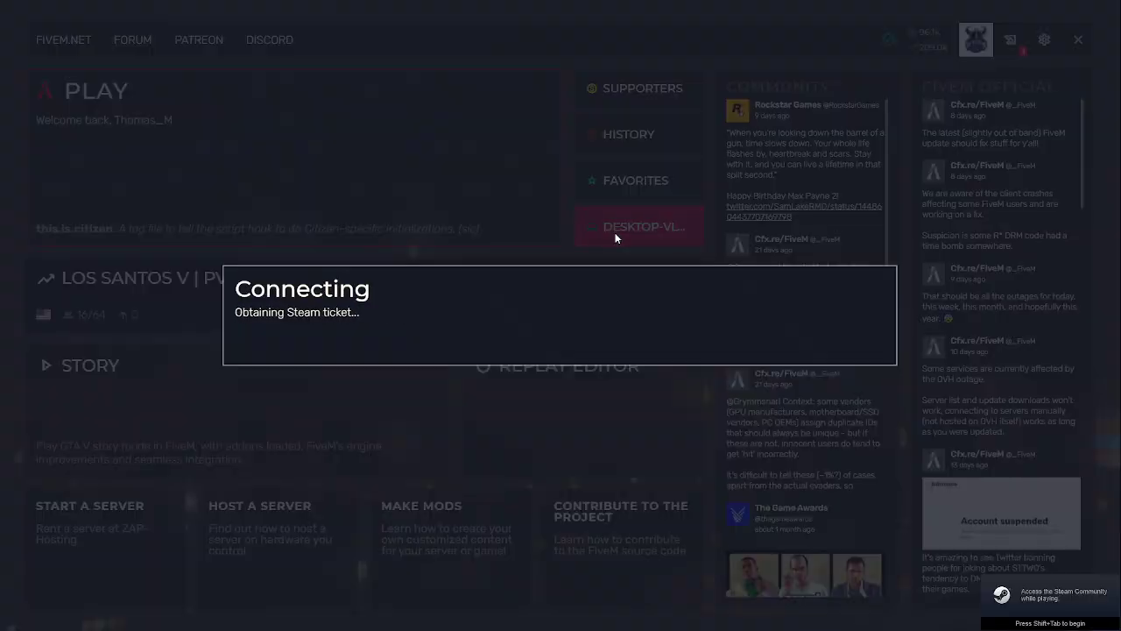
key("Return")
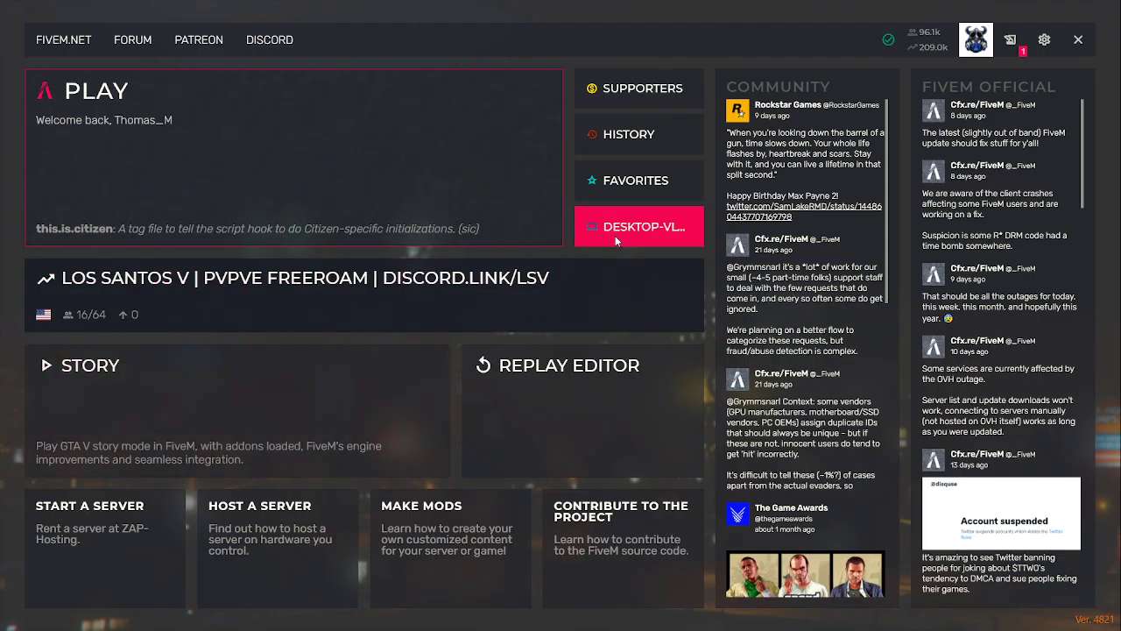
left_click(614, 233)
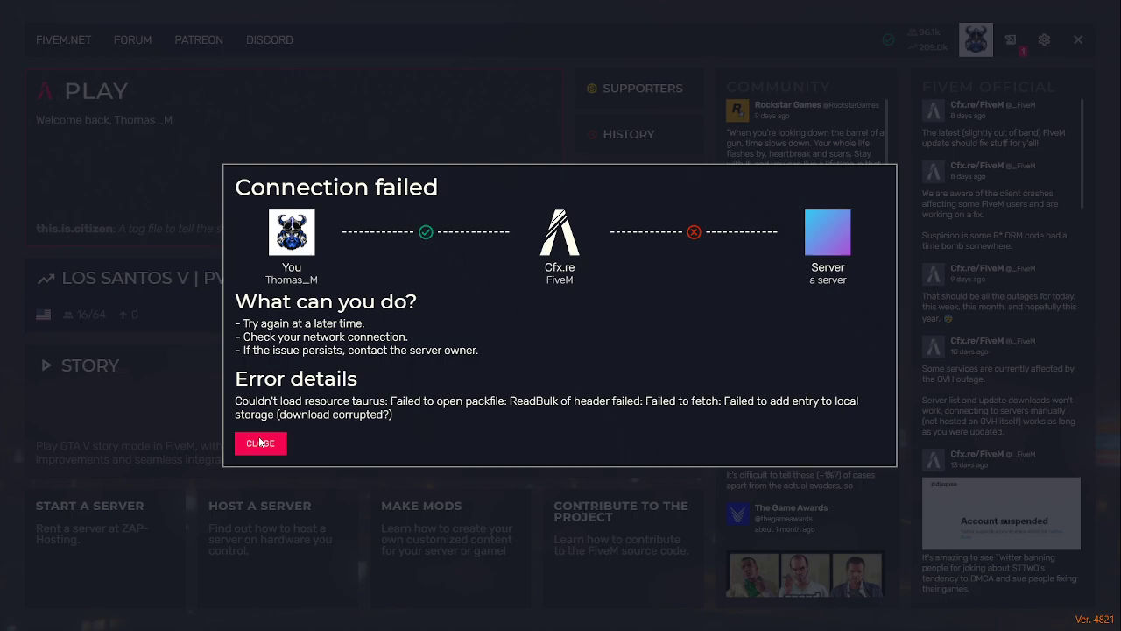
left_click(259, 442)
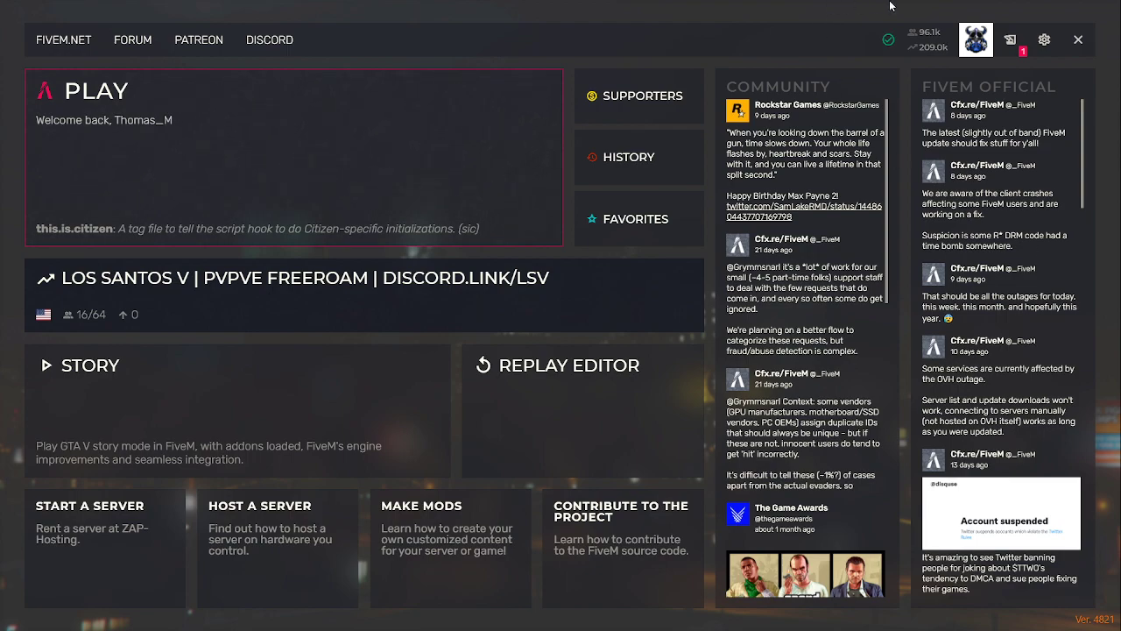
- Close and restart FiveM, and connect to the local DESKTOP server offered on its home page
left_click(989, 42)
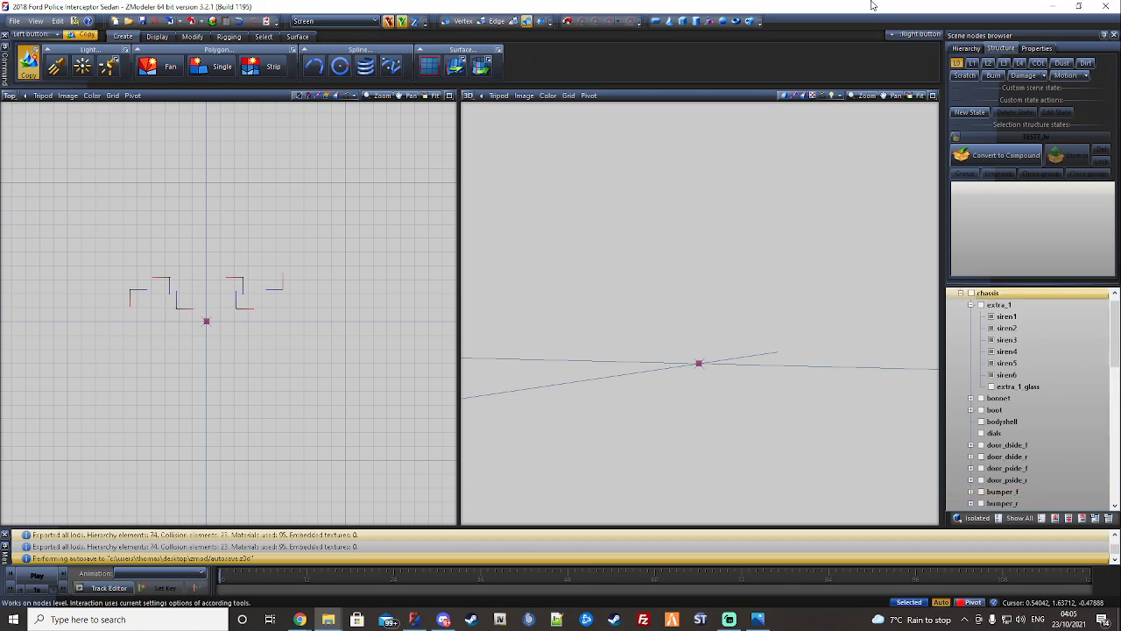
mouse_move(880, 11)
left_mouse_down()
mouse_move(864, 39)
mouse_move(865, 6)
left_mouse_up()
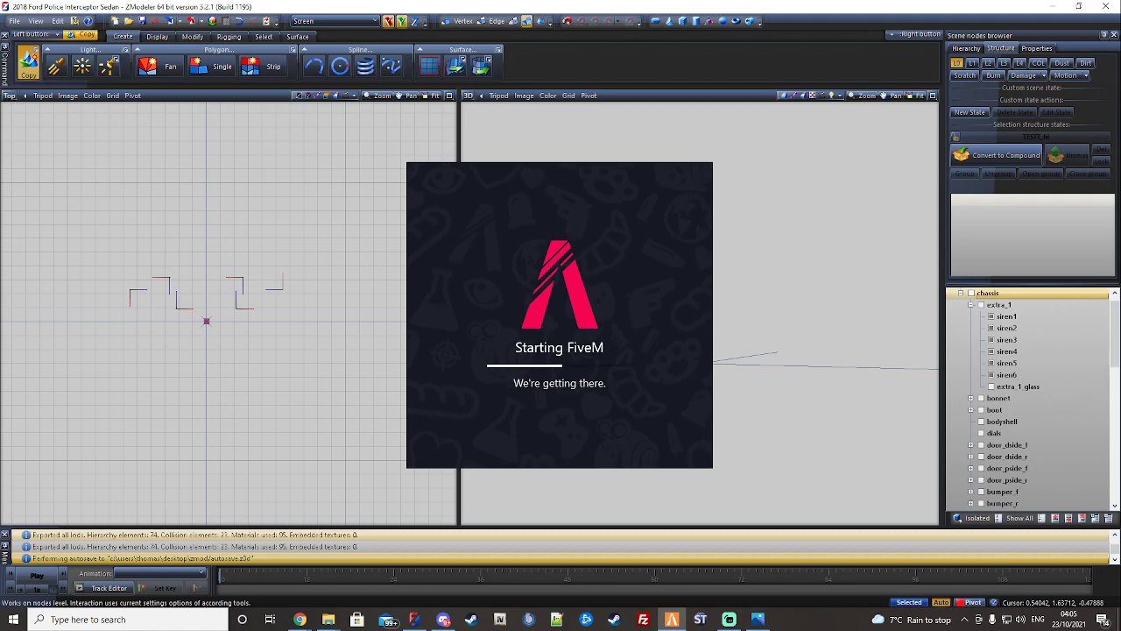
left_click(16, 20)
left_click(59, 63)
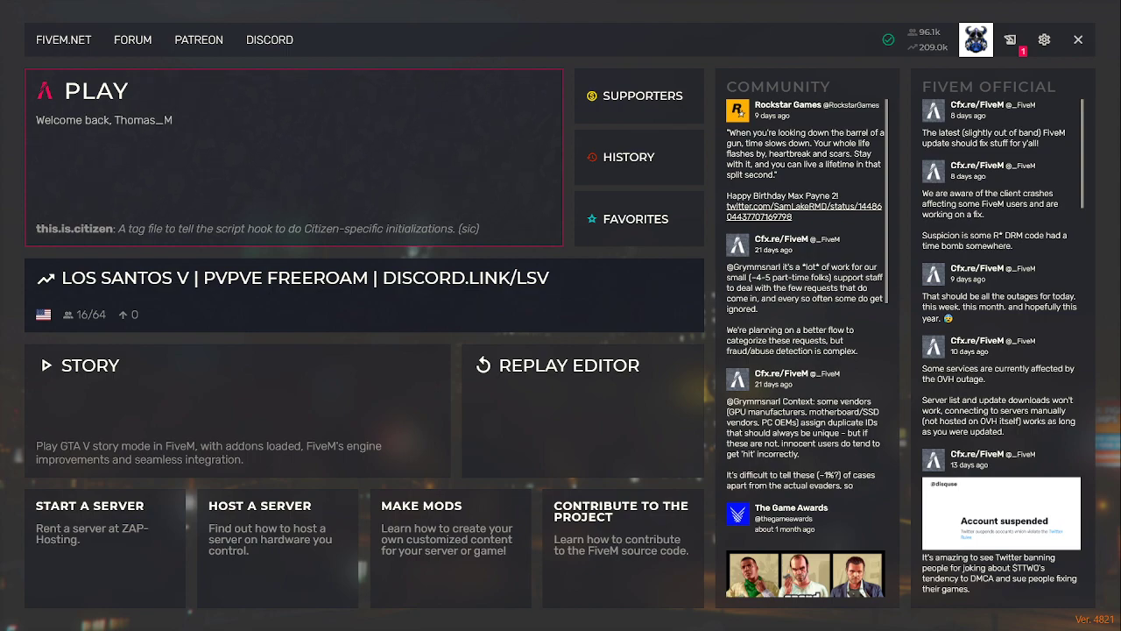
key("alt+Tab")
left_click_drag(511, 131, 521, 138)
key("alt+Tab")
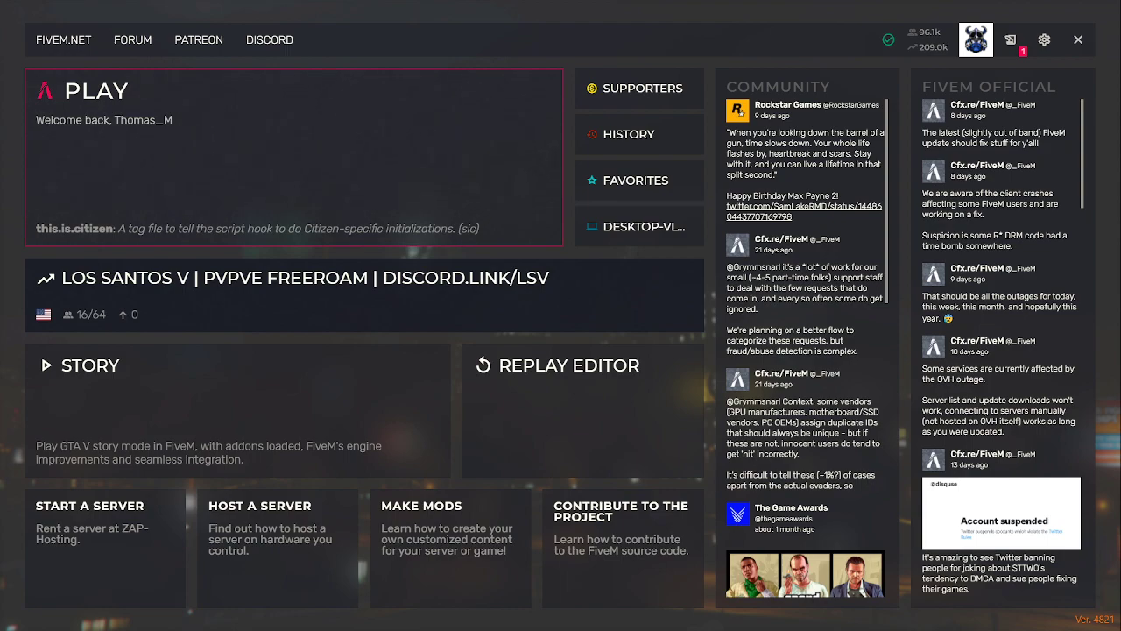
left_click(642, 229)
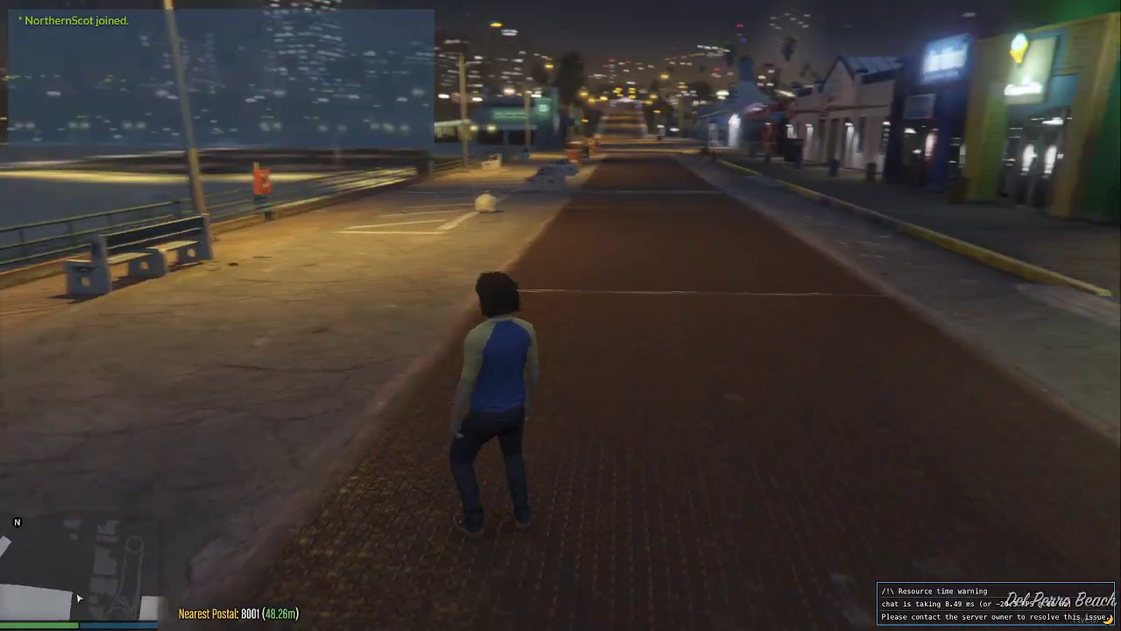
- Open the vehicle spawner of vMenu under the vehicle related options
key("m")
key("Down")
key("Down")
key("Down")
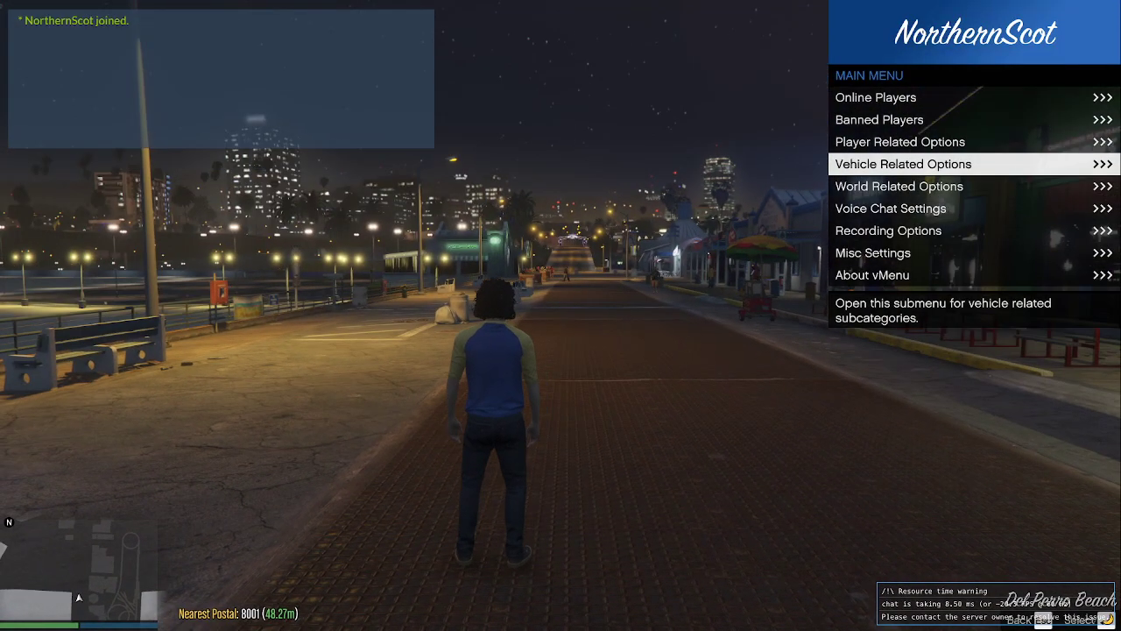
key("Return")
key("Down")
key("Return")
- Spawn a vehicle by the model name testt, and leave the vMenu
key("Return")
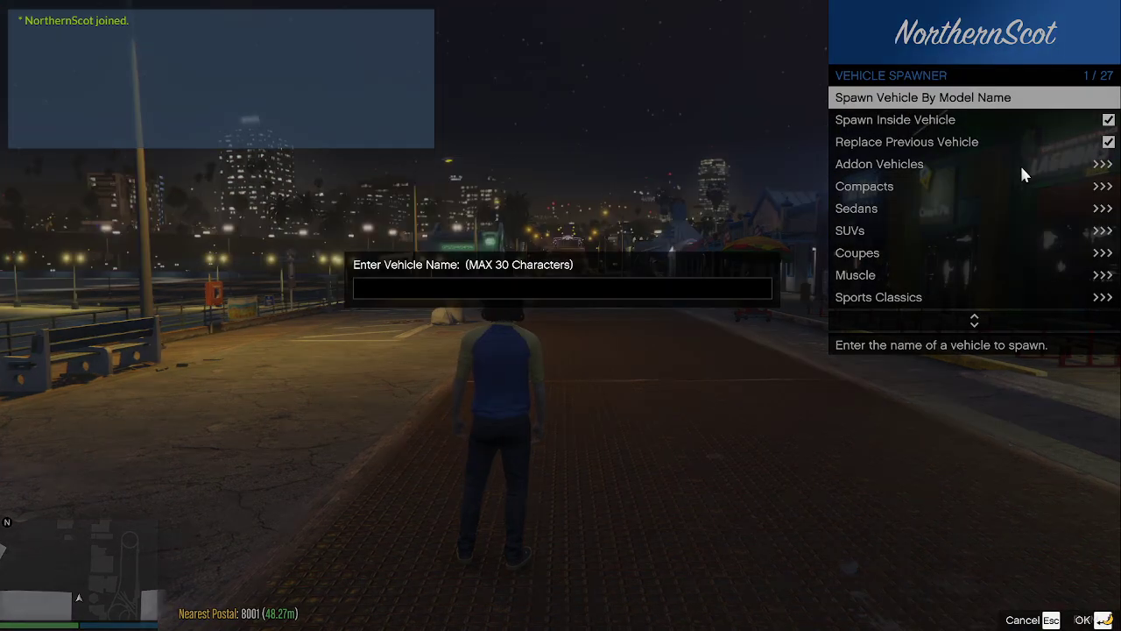
type("testt")
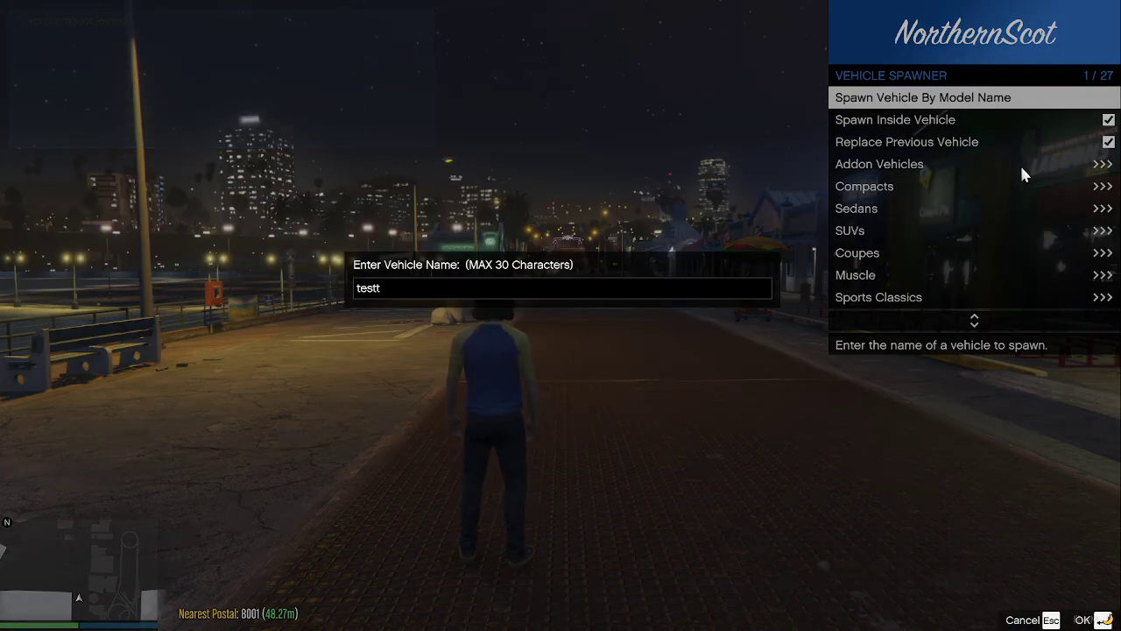
key("Return")
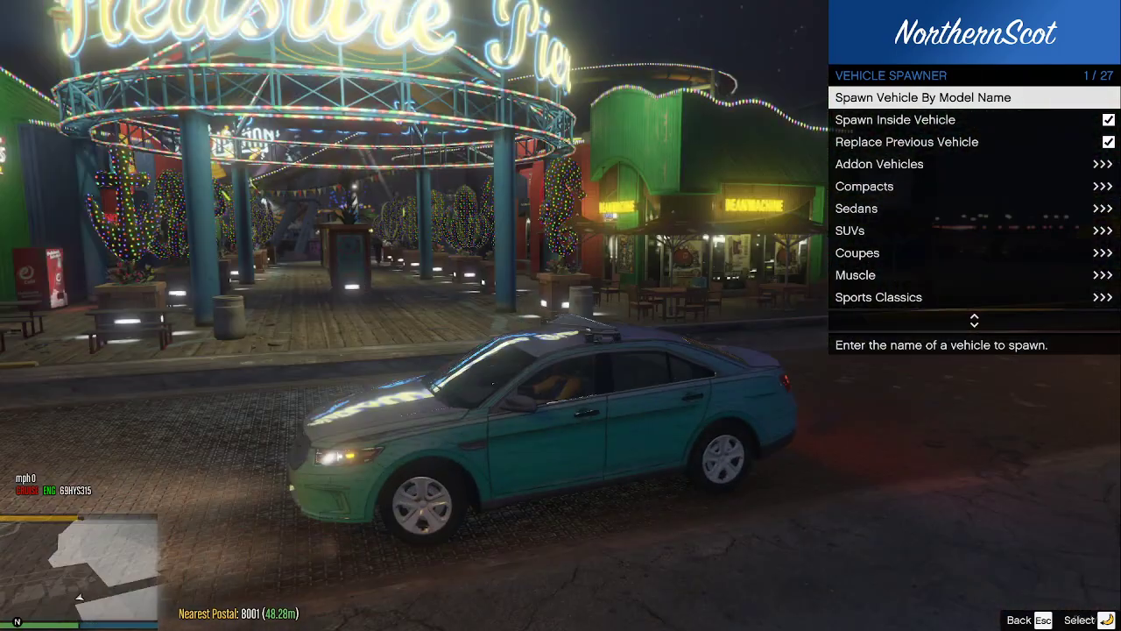
key("Escape")
key("Up")
key("Escape")
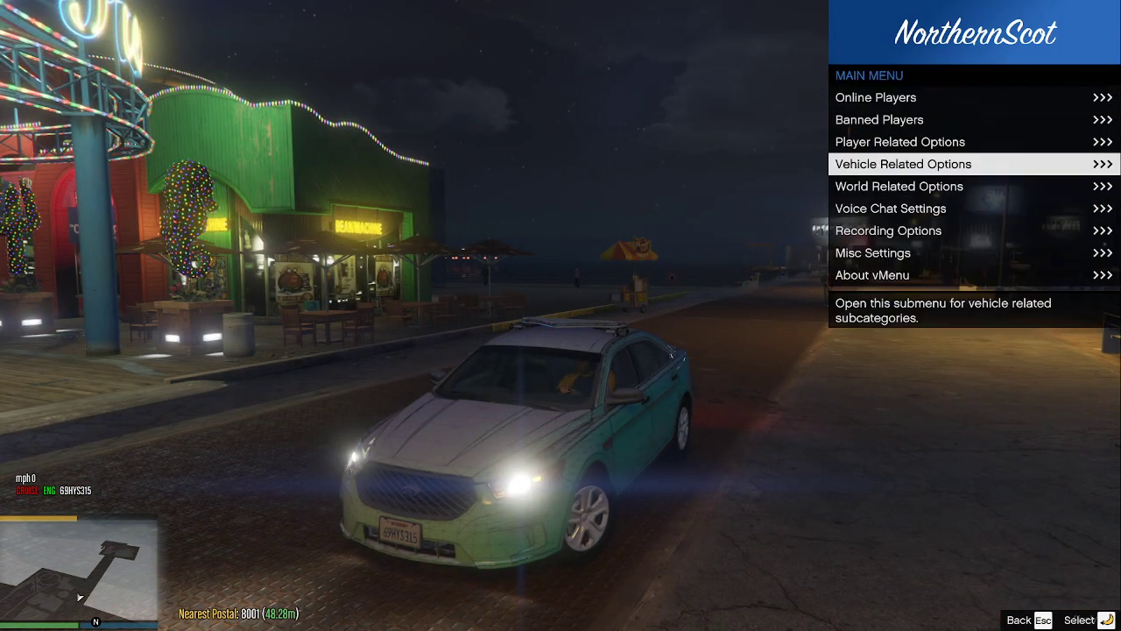
key("Escape")
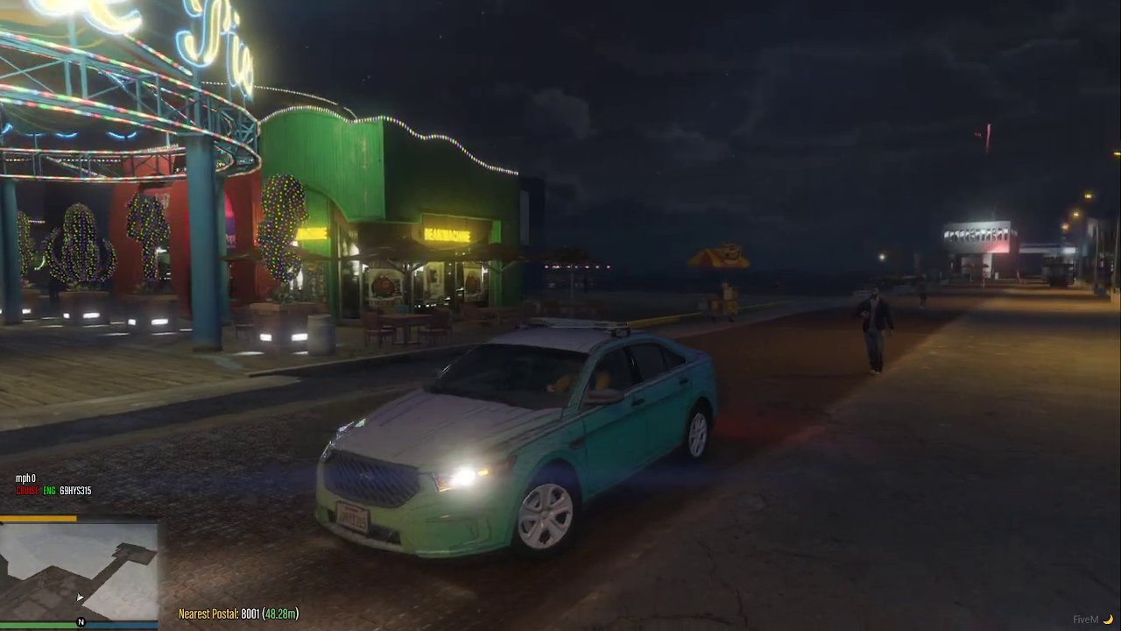
- Switch on the spawned sedan's emergency lights and examine the flashing of its roof lightbar
key("q")
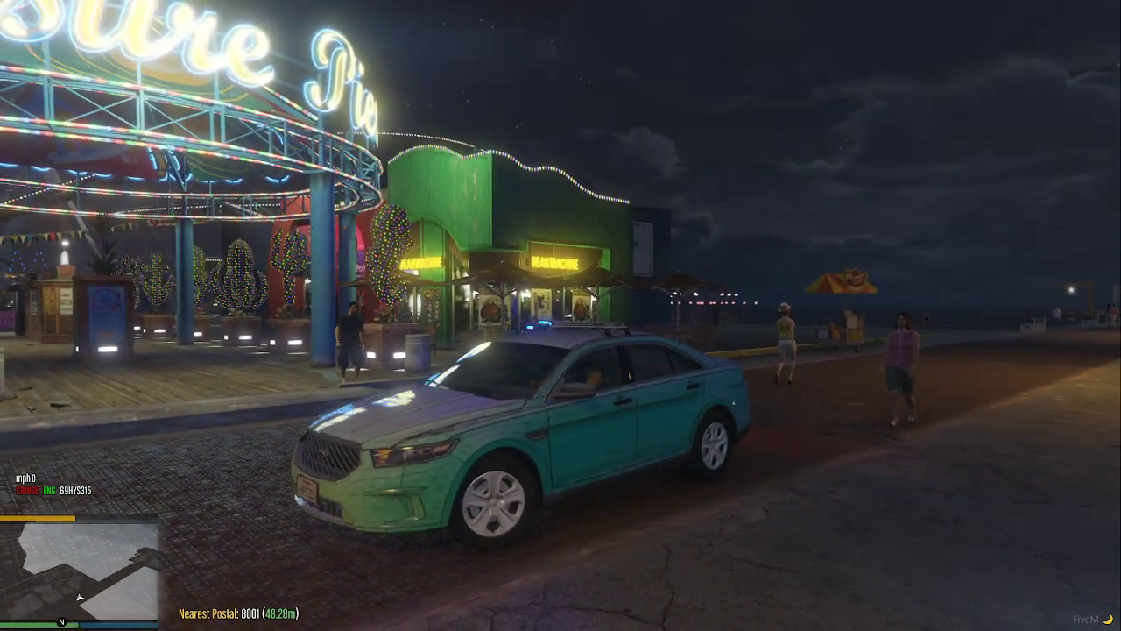
key("alt+Tab")
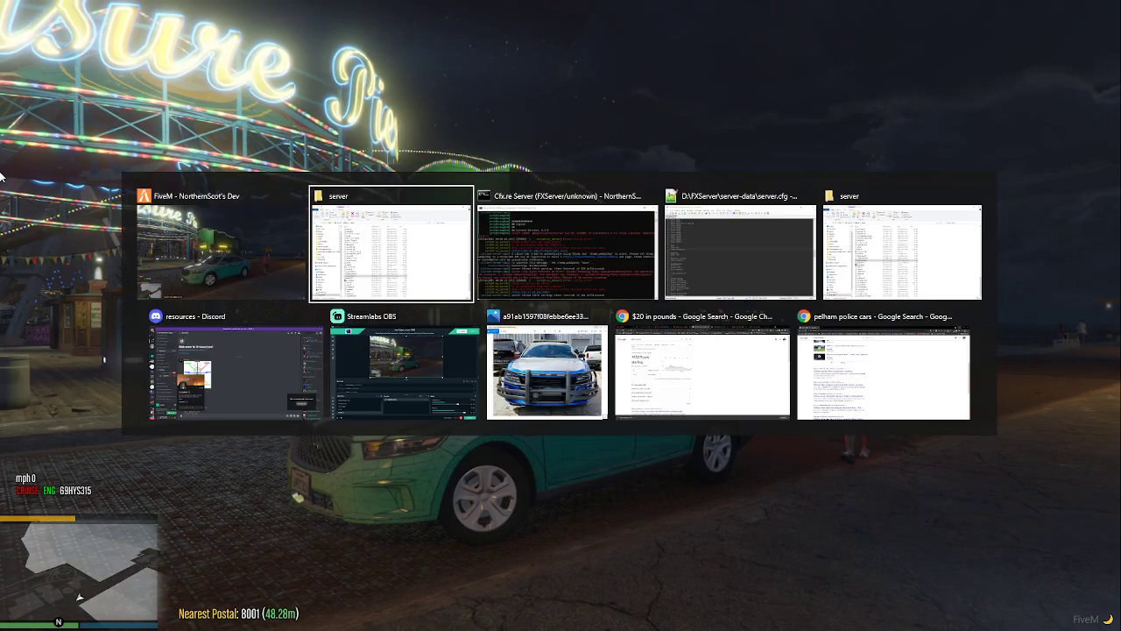
left_click(405, 371)
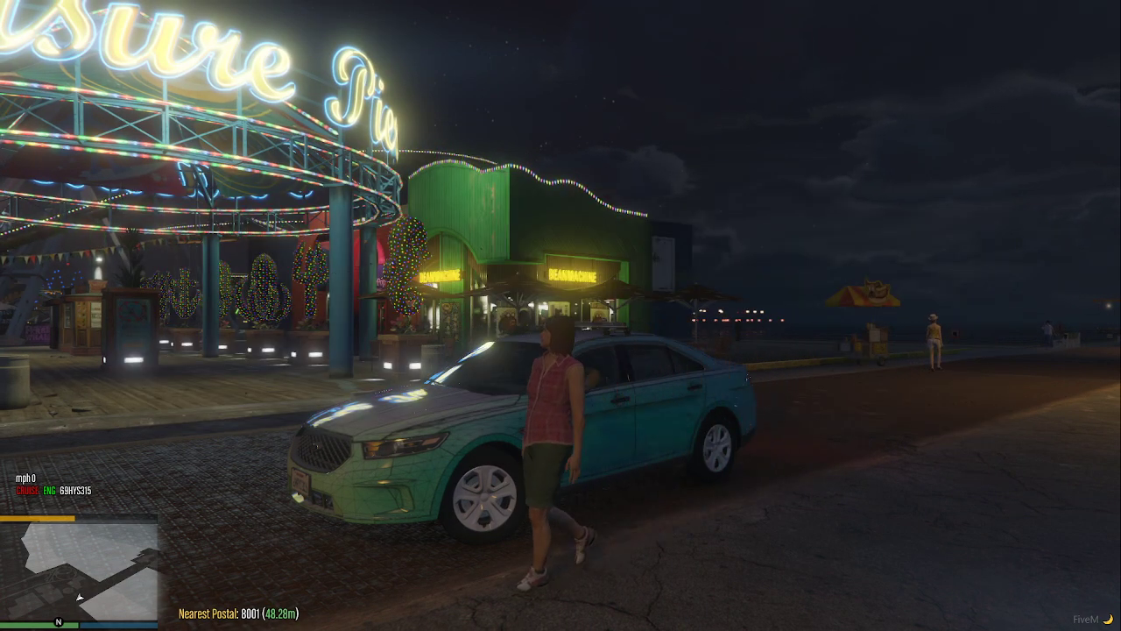
- Disconnect from the server through the pause menu's game options
key("Escape")
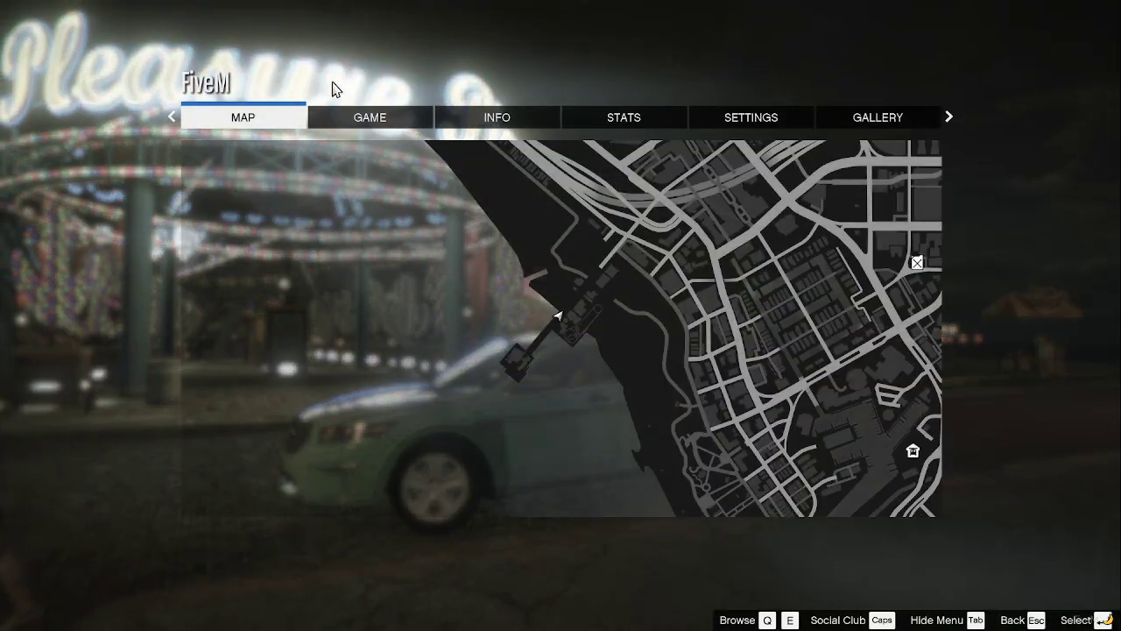
left_click(386, 115)
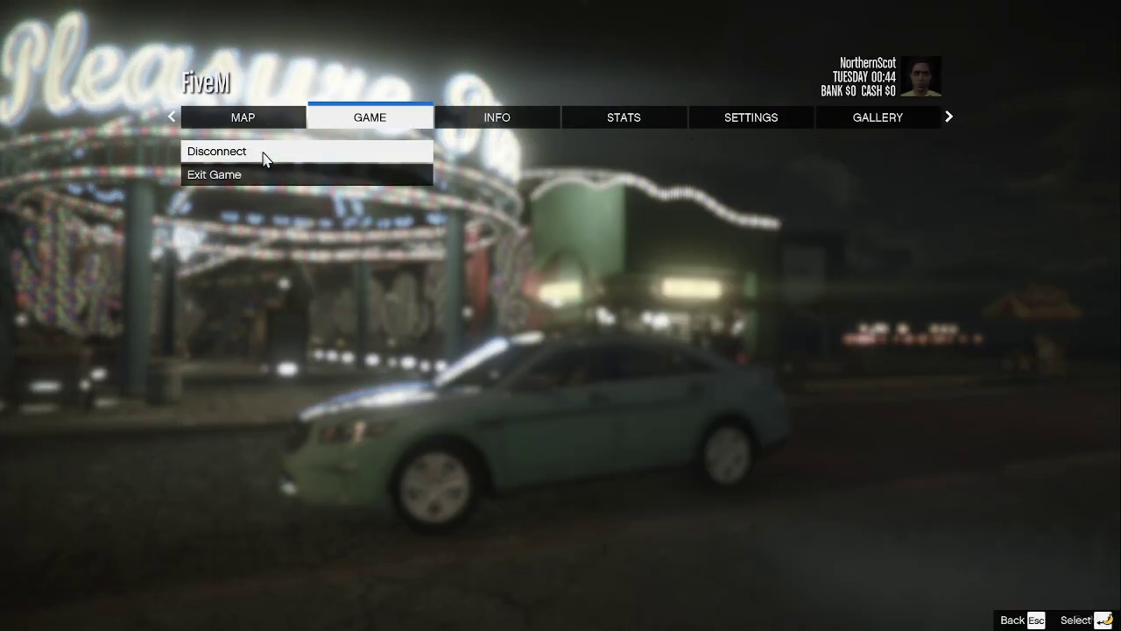
left_click(266, 155)
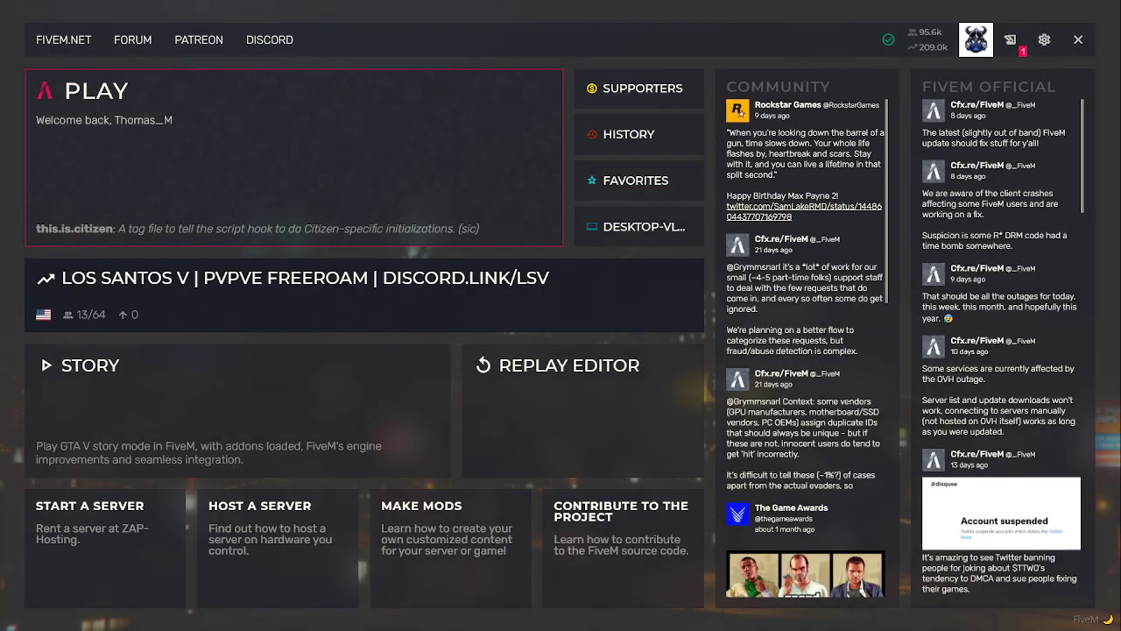